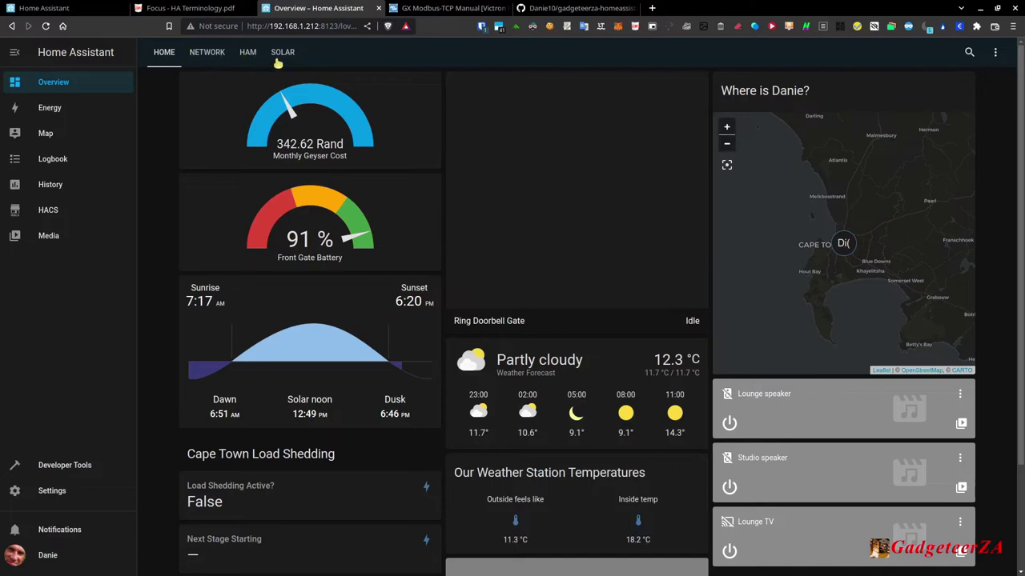
Examine the Home view's gauges, sun times, load shedding, weather, camera and media player cards
left_click(165, 56)
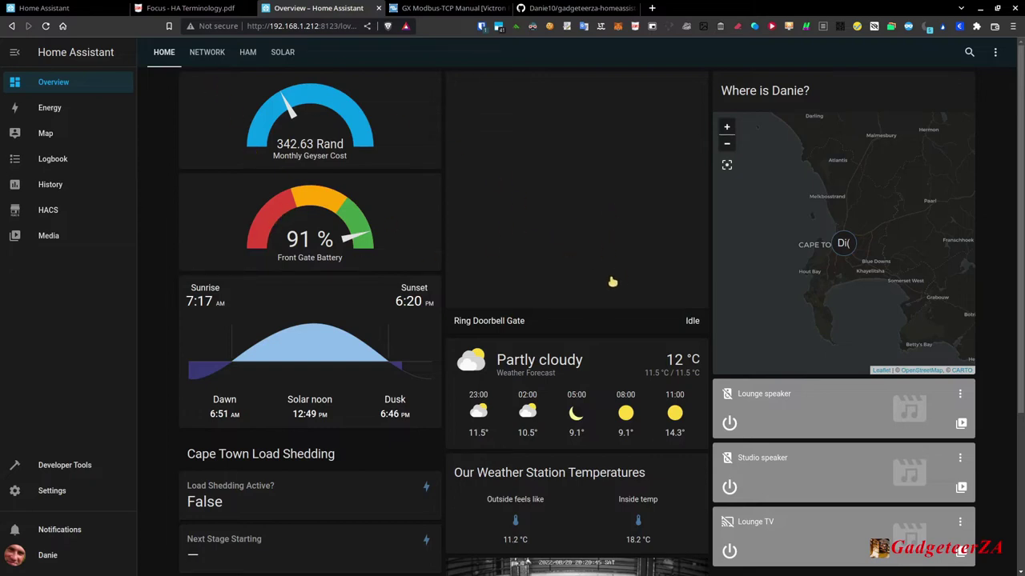
left_click(46, 27)
scroll(313, 348, "down", 2)
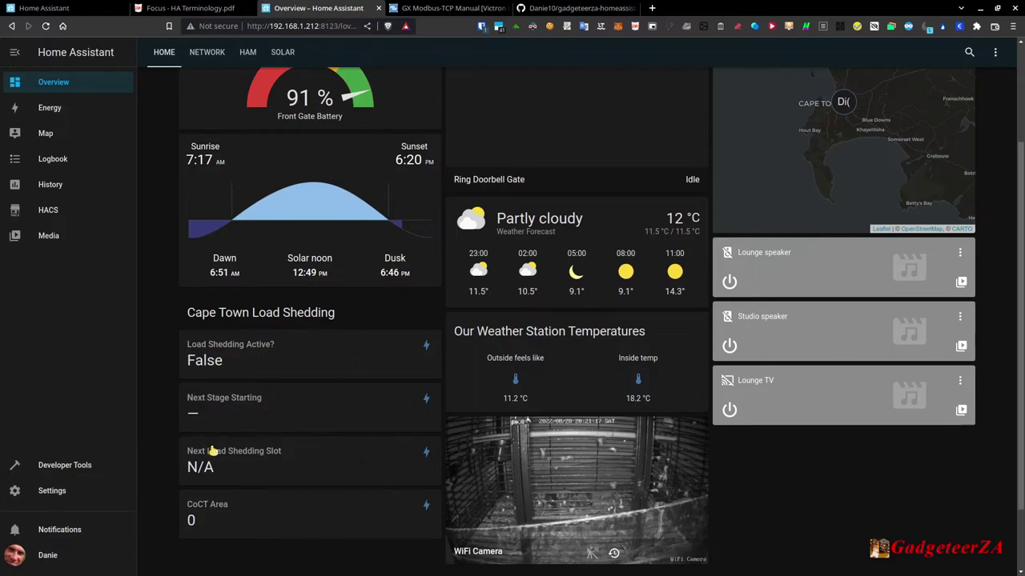
scroll(287, 434, "up", 3)
scroll(293, 449, "up", 1)
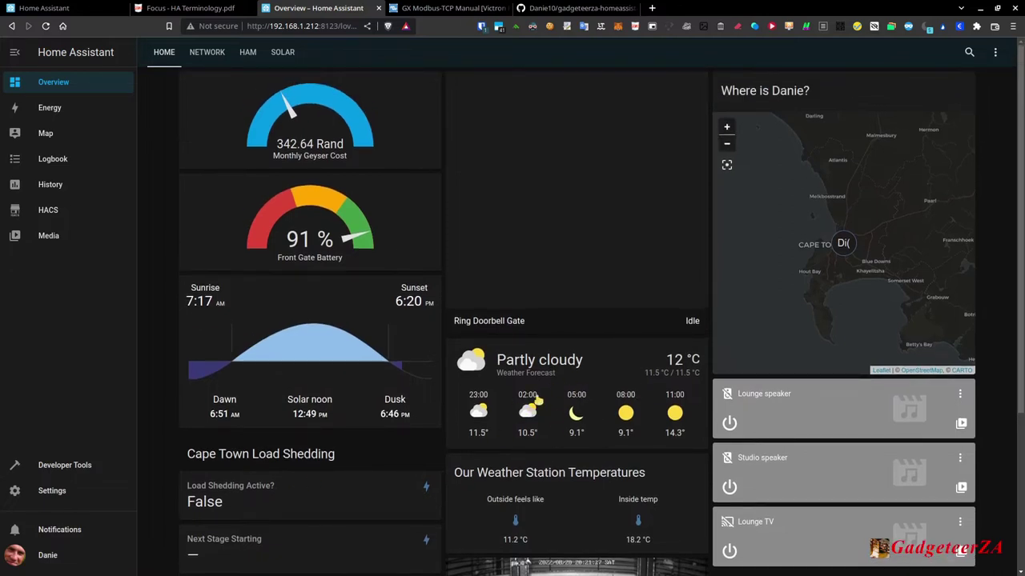
scroll(545, 400, "down", 3)
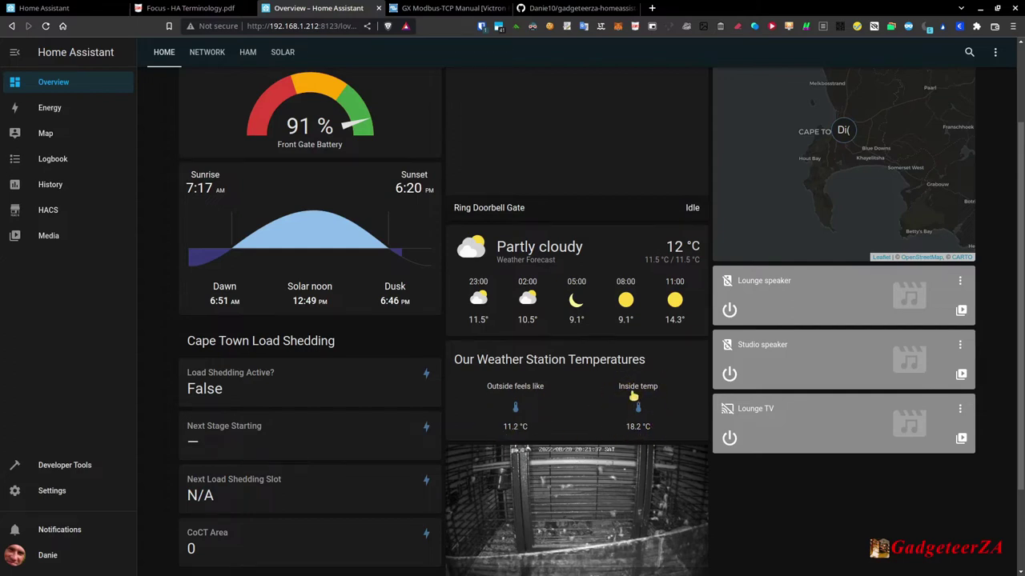
scroll(634, 396, "down", 1)
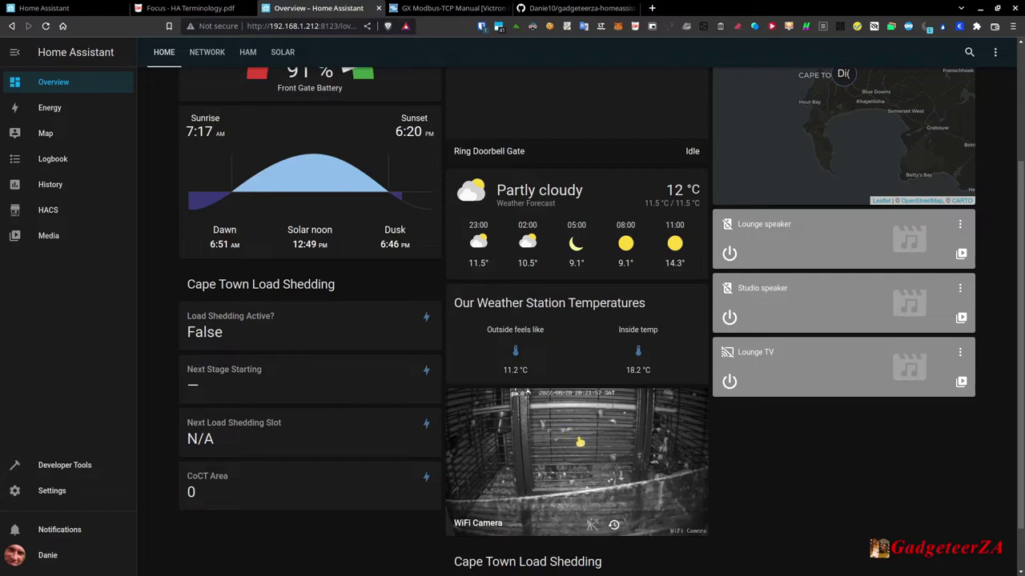
scroll(580, 442, "down", 1)
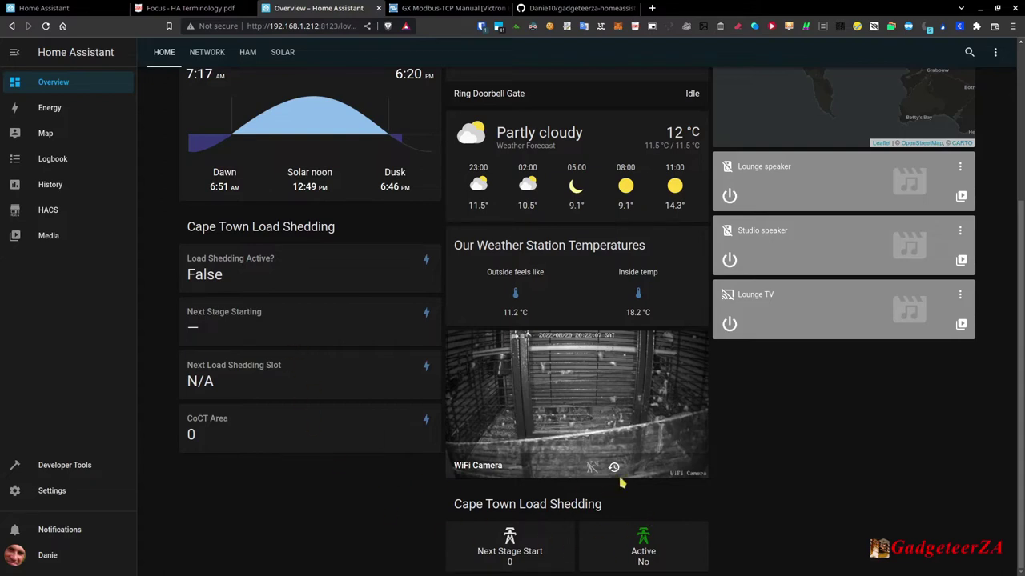
scroll(681, 494, "up", 1)
scroll(687, 498, "up", 2)
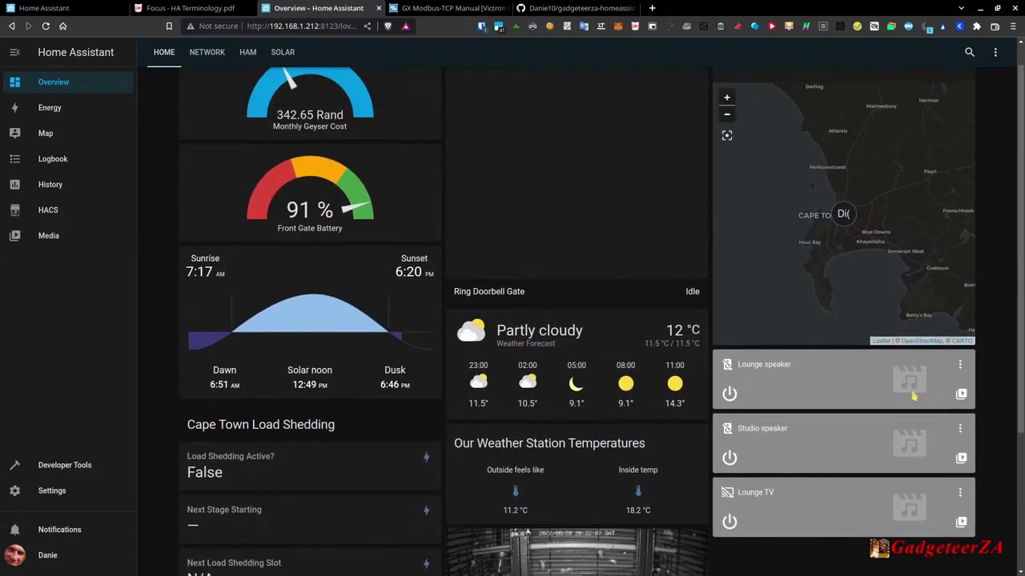
scroll(877, 430, "up", 1)
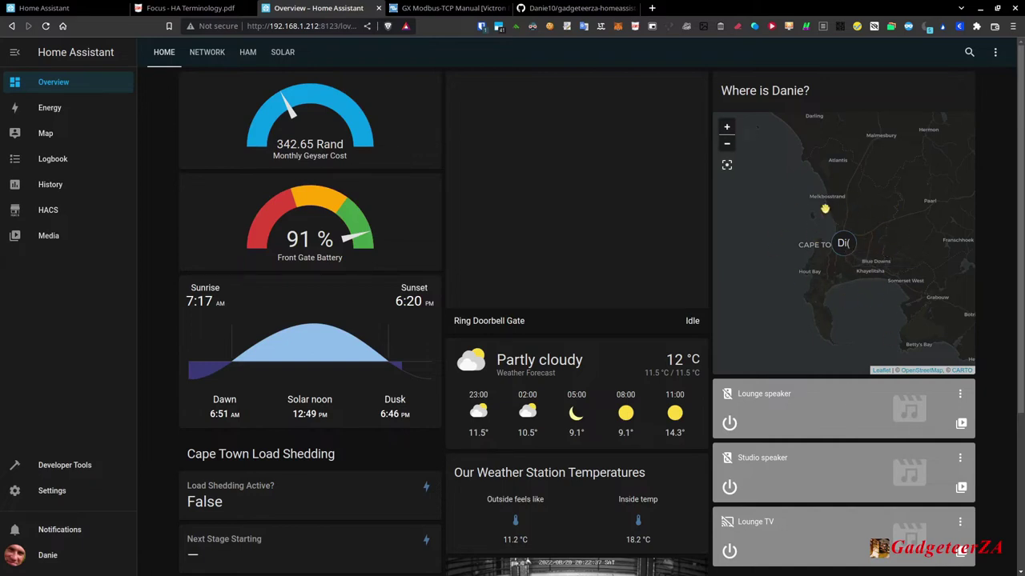
Zoom the Home view's location map in on Cape Town and reposition it, and open the Network view
scroll(828, 223, "up", 1)
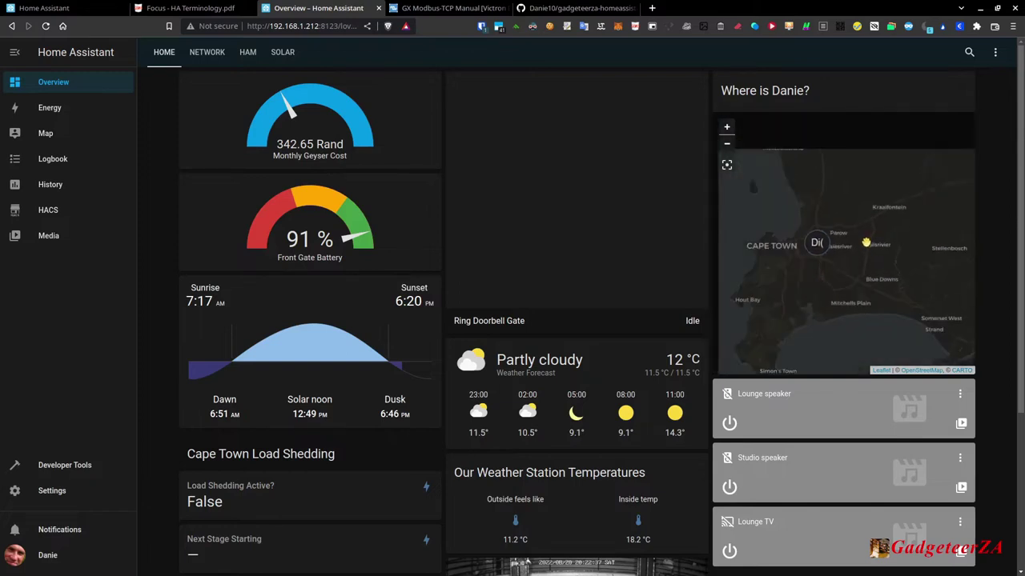
left_click_drag(812, 271, 878, 266)
left_click_drag(803, 266, 759, 270)
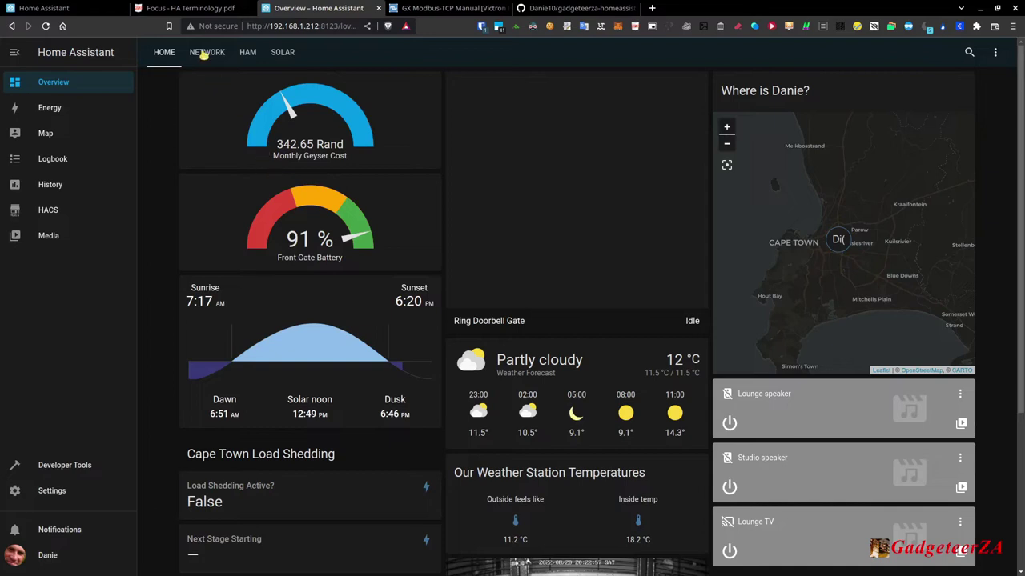
left_click(206, 53)
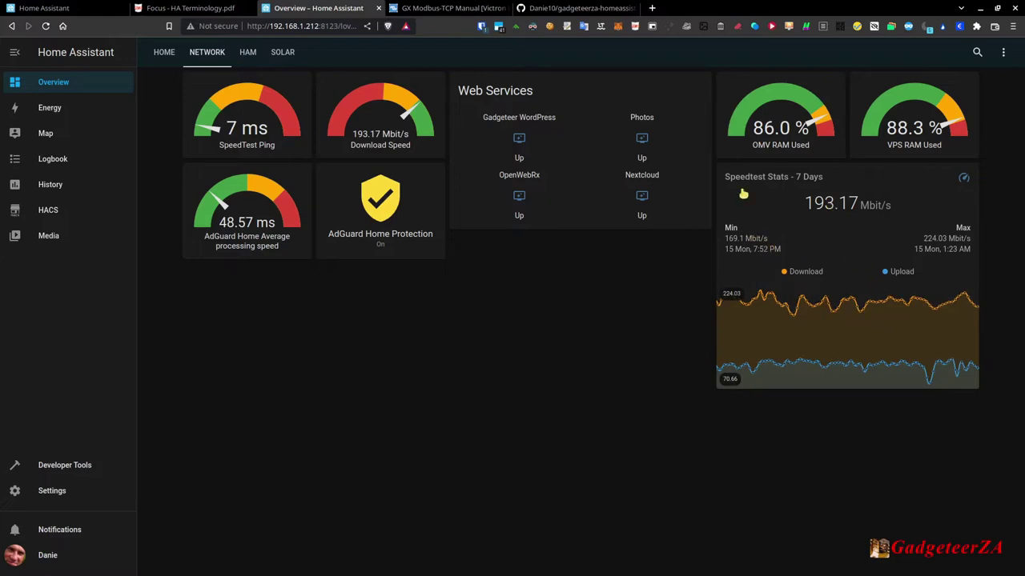
In the HAM view, inspect the details of the APRS map device and the history of ENERGY Power
left_click(248, 52)
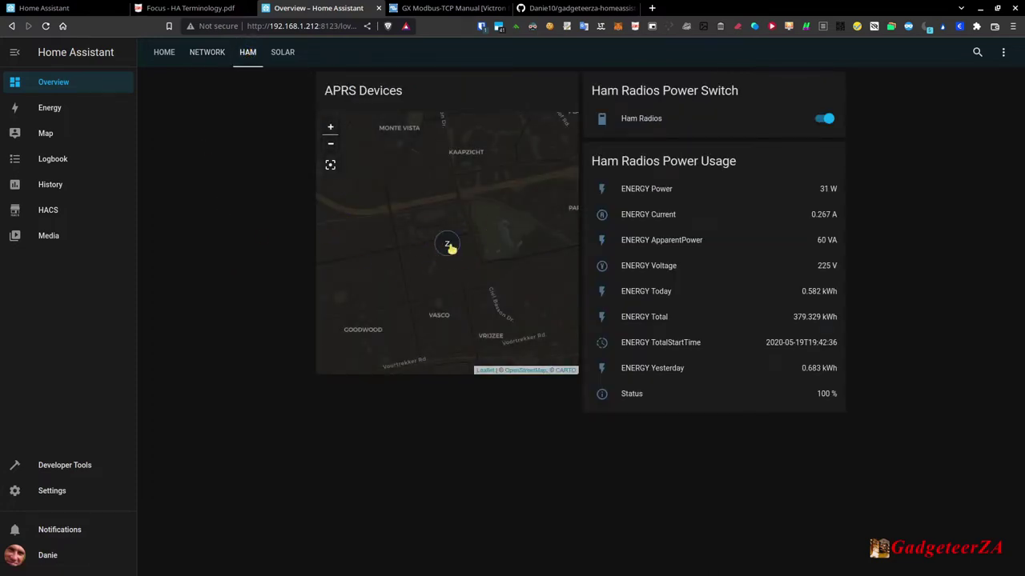
scroll(439, 247, "up", 3)
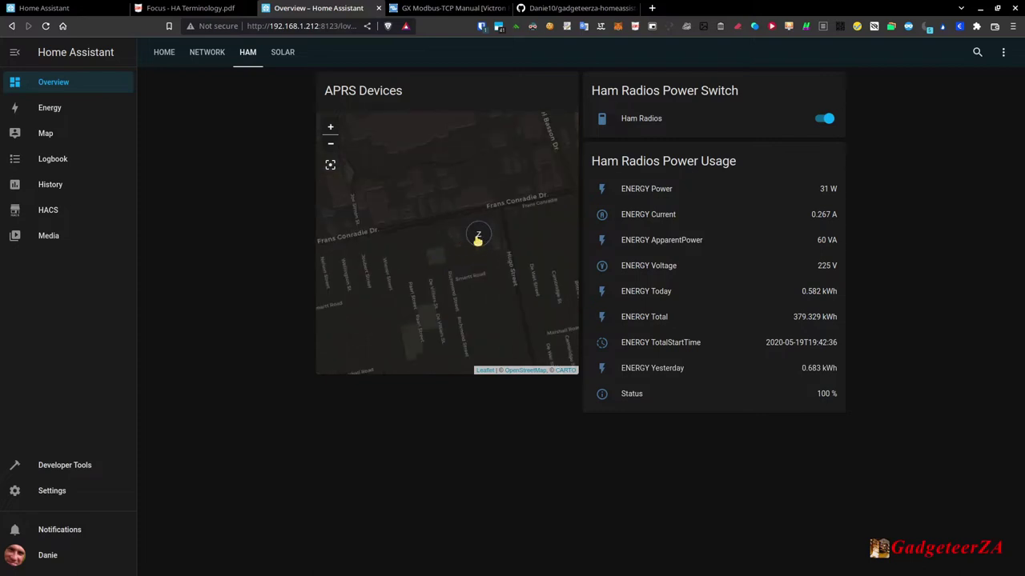
left_click(478, 238)
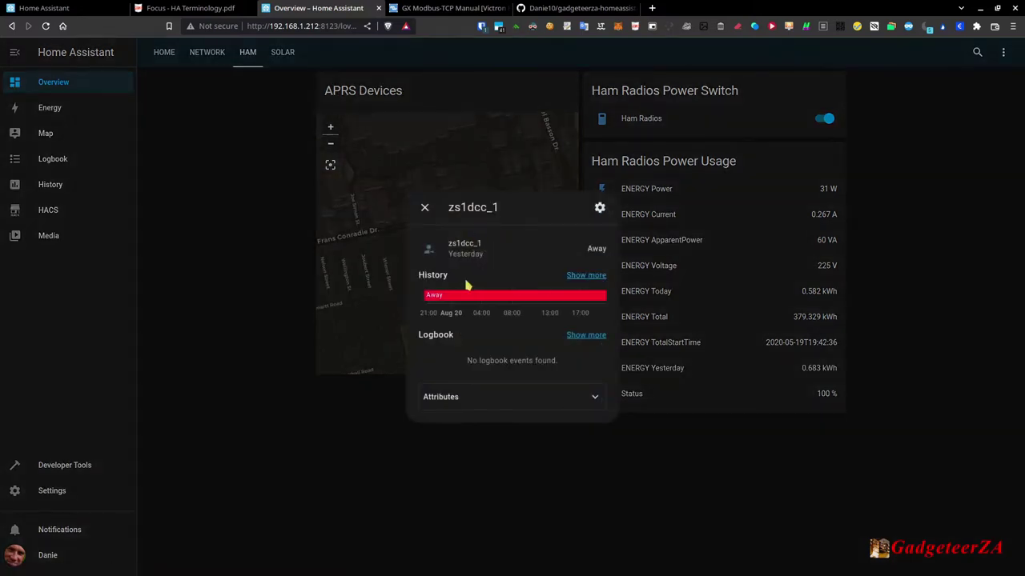
left_click(424, 207)
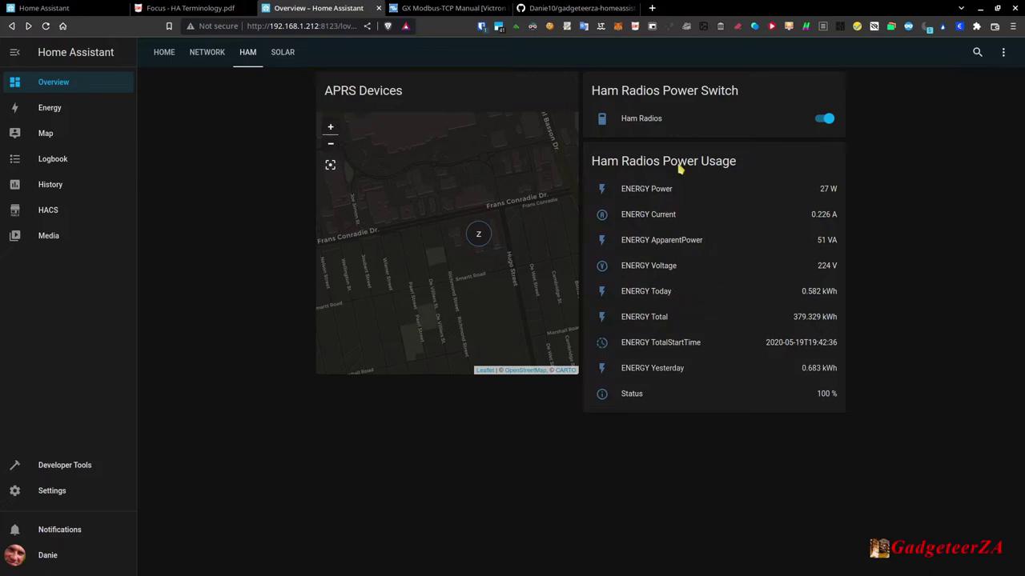
left_click(653, 190)
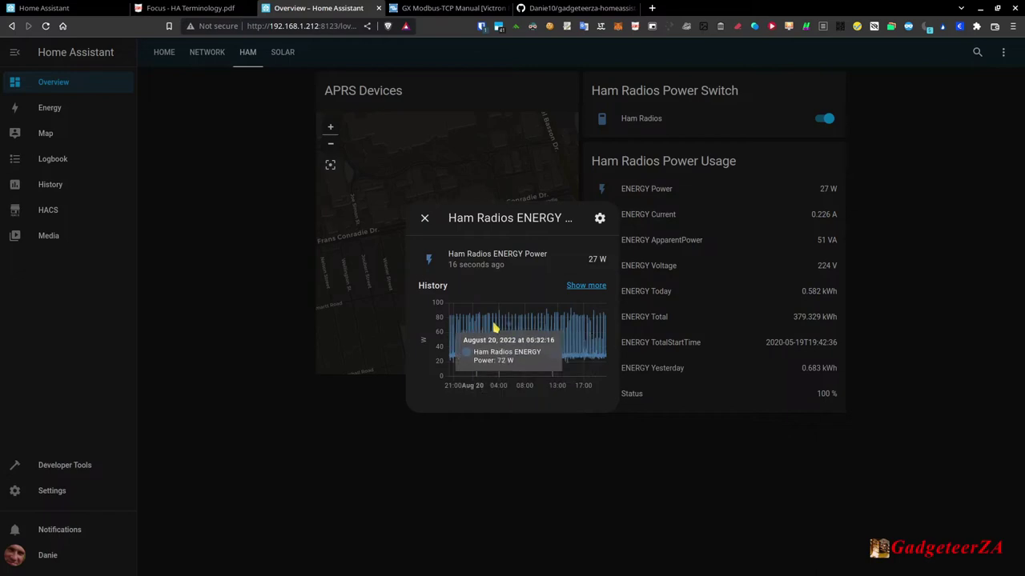
left_click(425, 218)
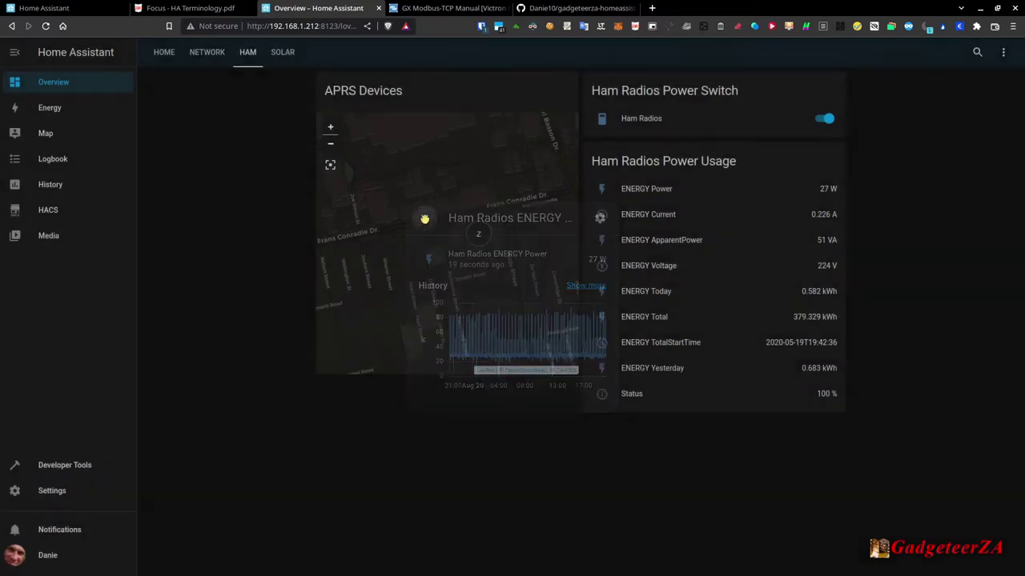
Examine the Solar view's battery stats, PV charge stats, Victron CCGX display, alarms and battery charging cards
left_click(284, 54)
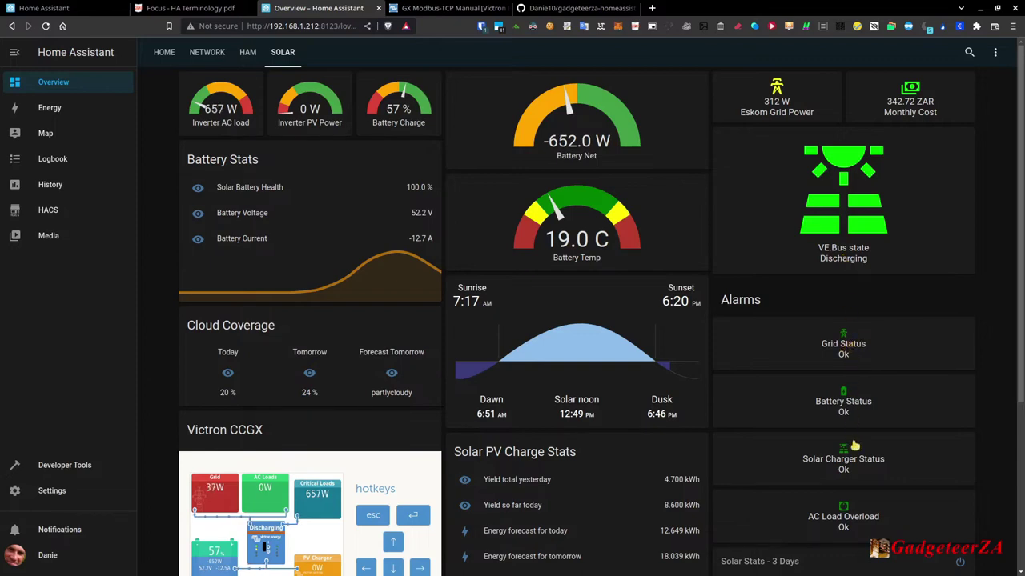
scroll(861, 521, "down", 1)
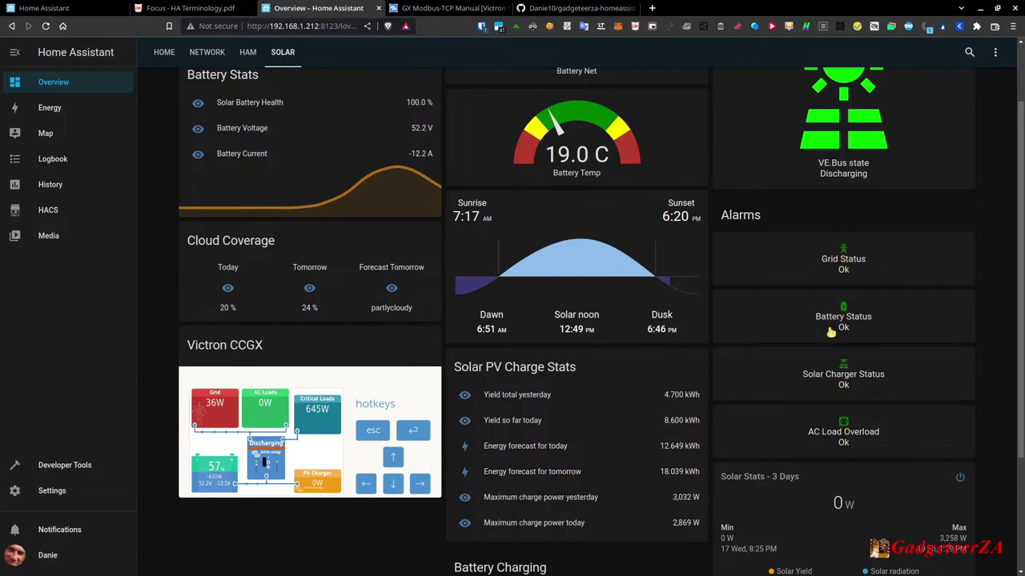
scroll(840, 393, "down", 2)
scroll(840, 393, "down", 2)
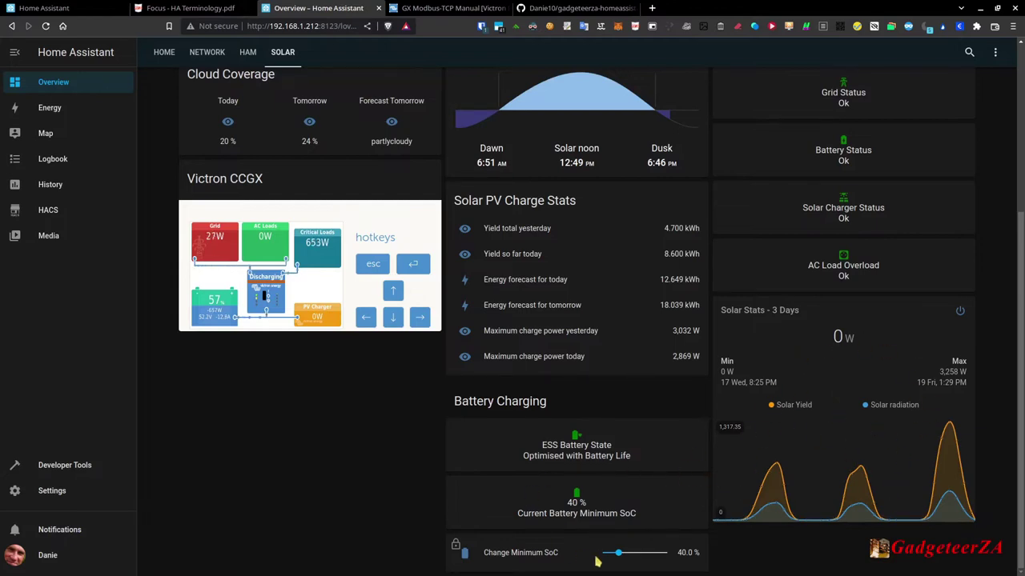
scroll(500, 475, "up", 1)
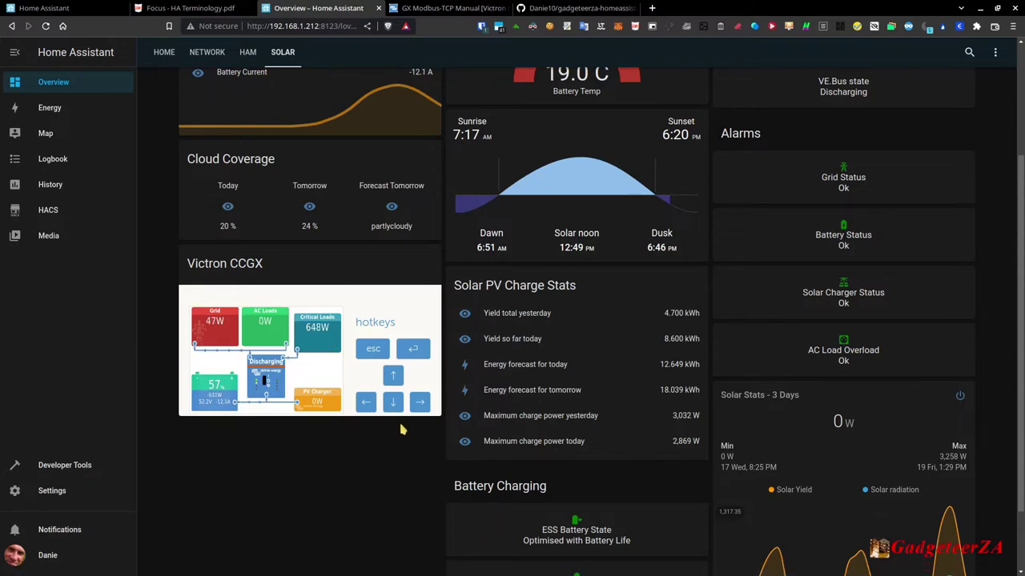
scroll(740, 377, "up", 3)
scroll(747, 362, "up", 1)
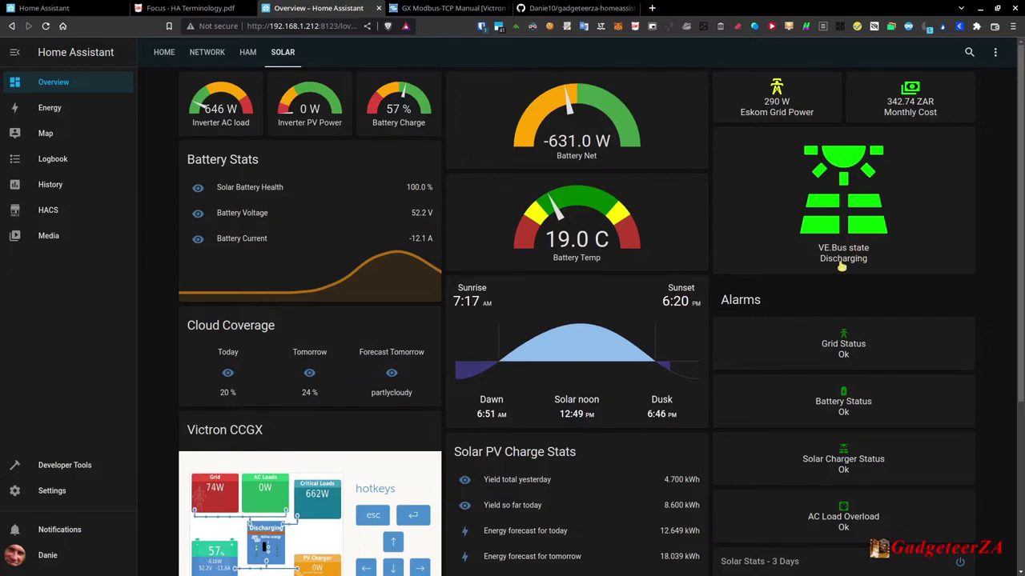
scroll(840, 264, "down", 2)
scroll(840, 267, "up", 2)
Put the Solar view into edit mode and open the configuration of the VE.Bus state card
left_click(996, 52)
left_click(954, 82)
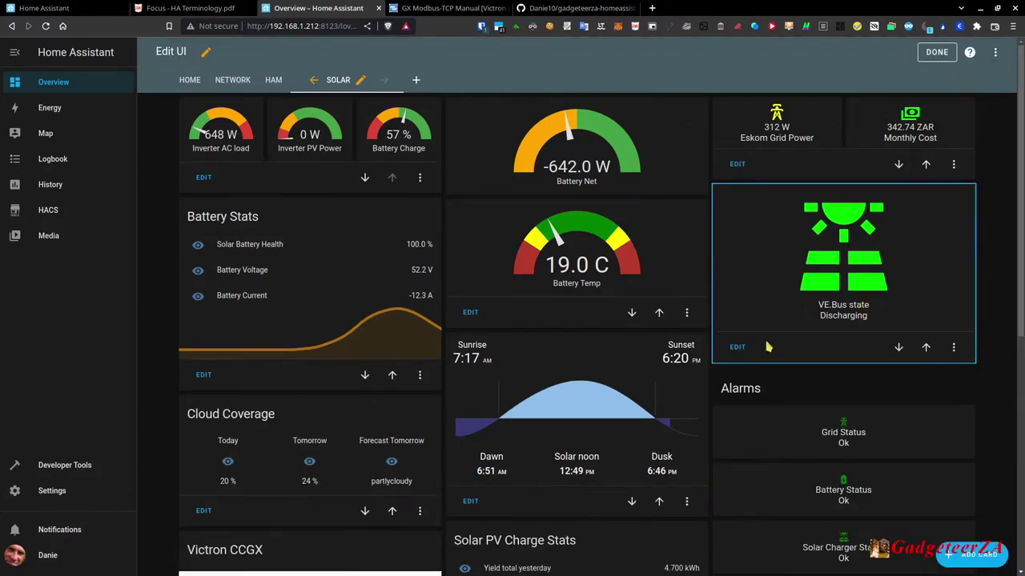
left_click(738, 347)
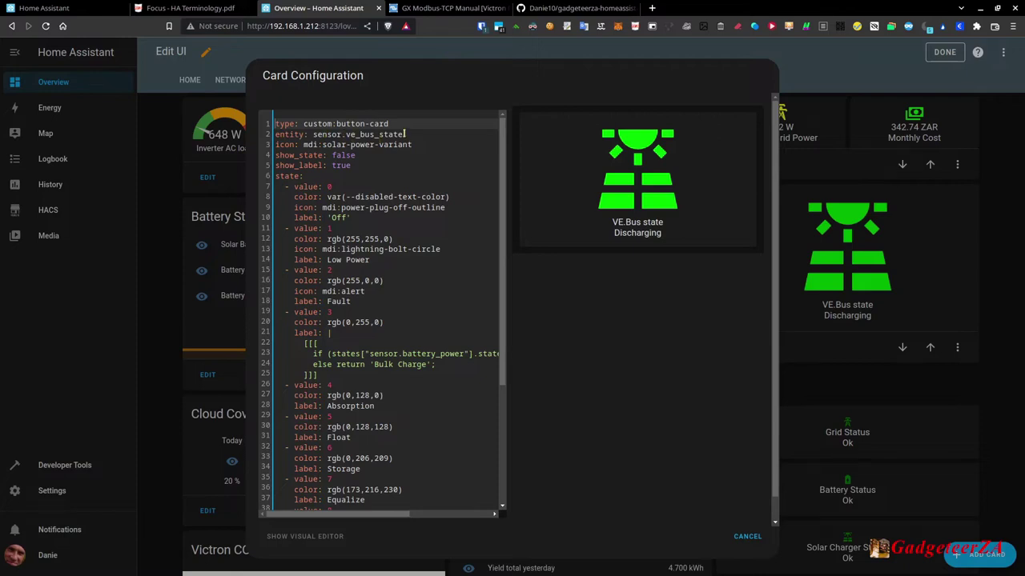
Retype the end of the entity ID sensor.ve_bus_state in the card code to bring up the entity suggestion
left_click(409, 133)
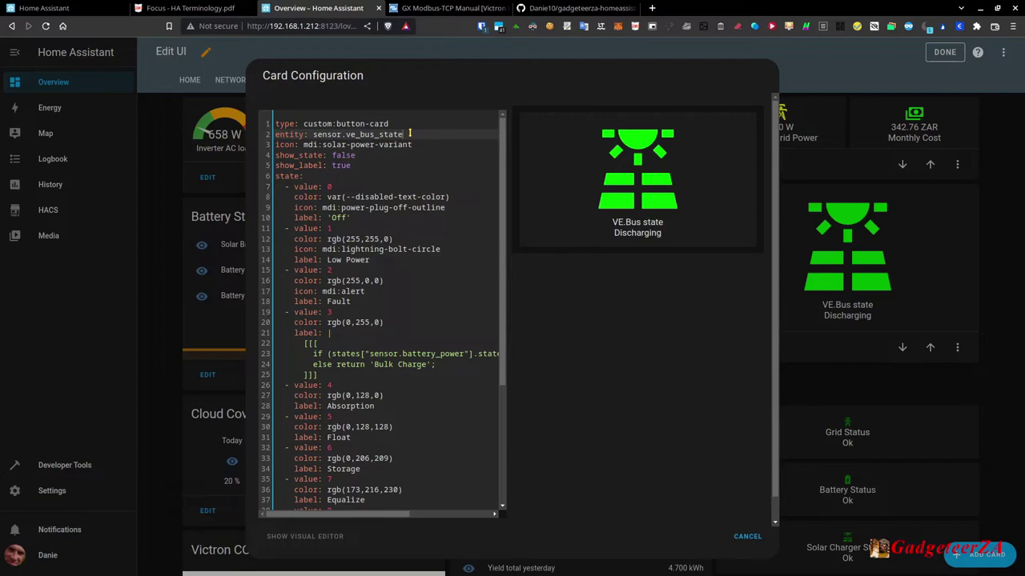
key("BackSpace")
type("t")
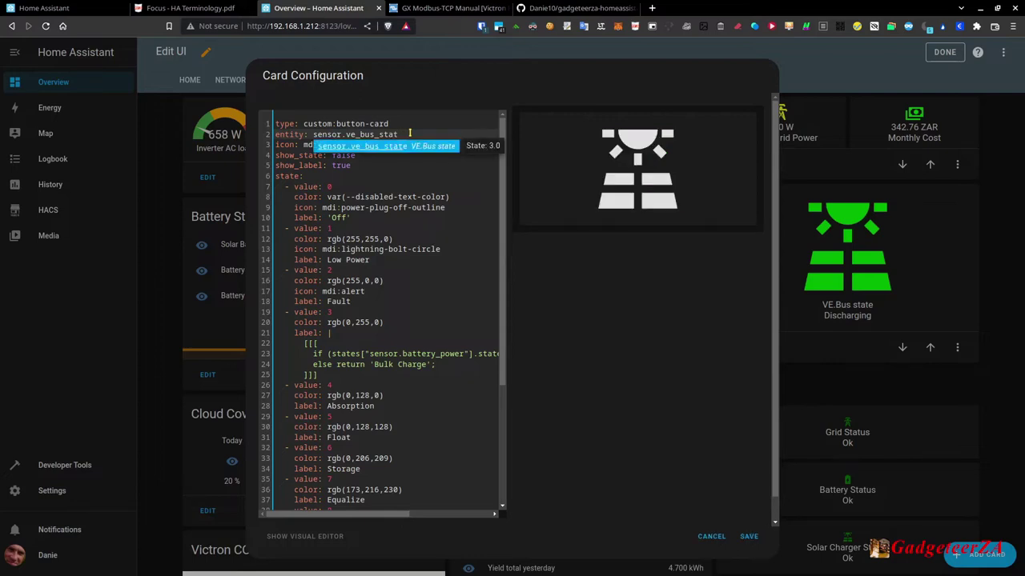
type("e")
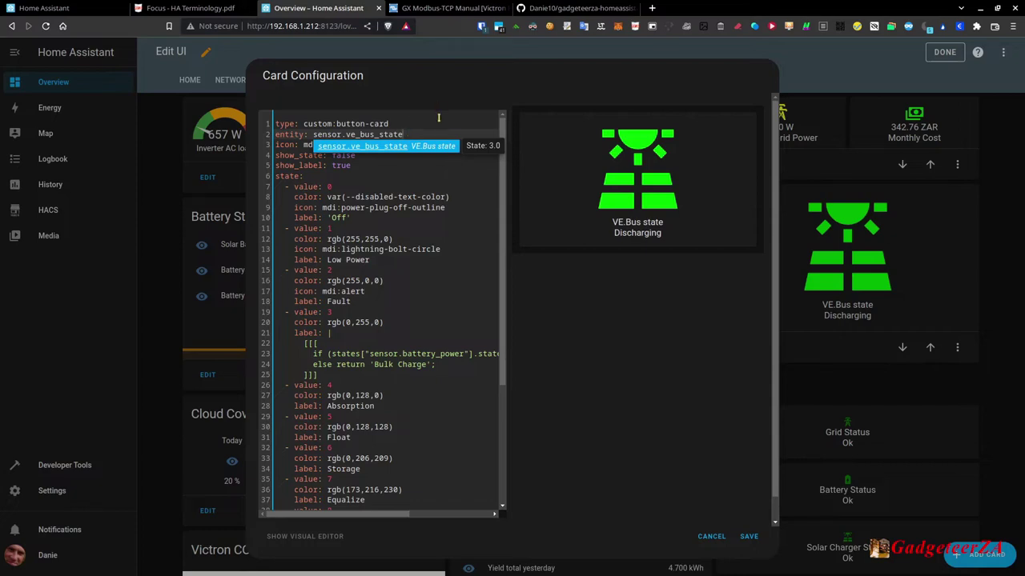
left_click(439, 118)
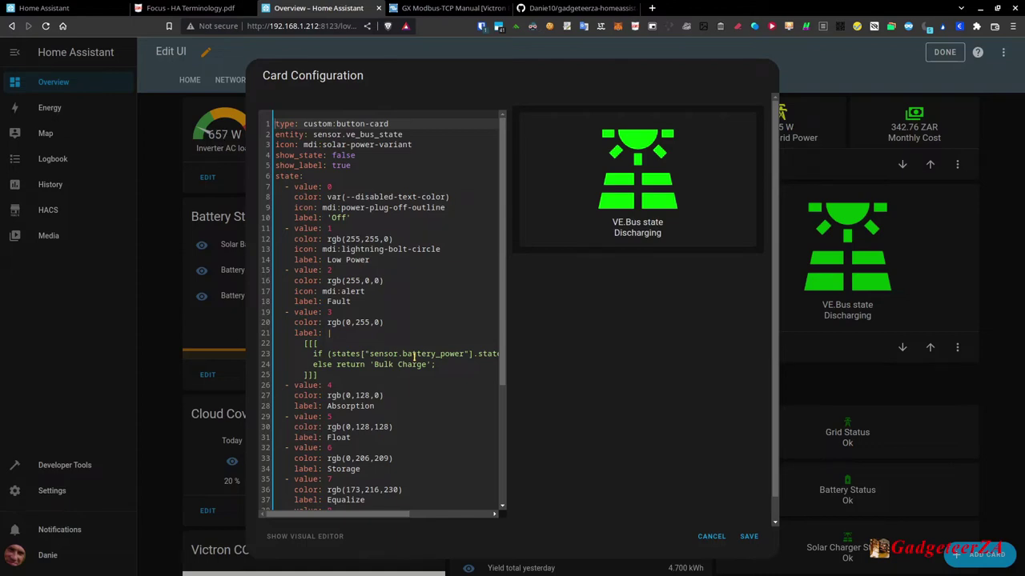
Review the color, icon and label defined for each state value in the card code, and exit without saving
scroll(399, 365, "down", 2)
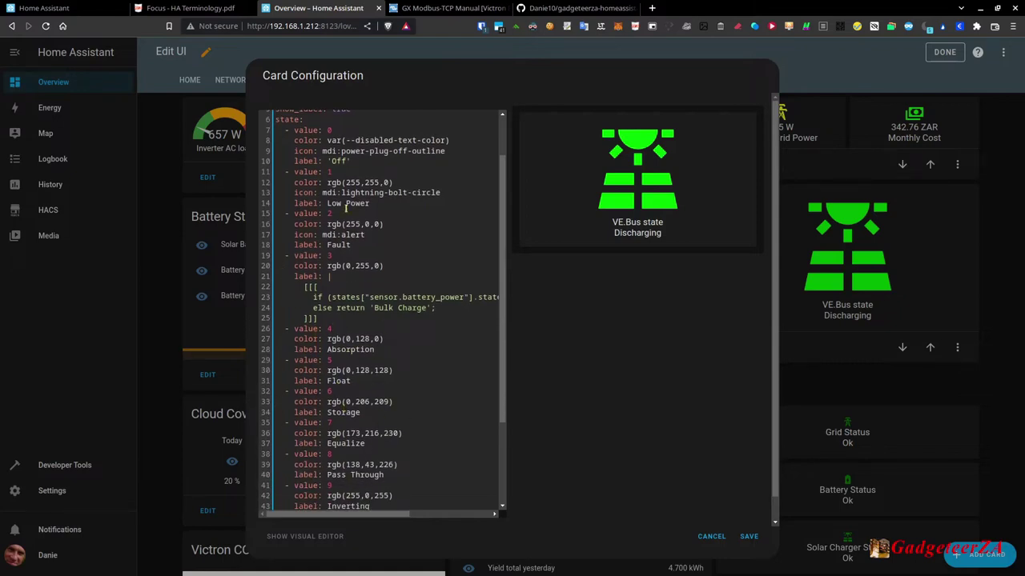
scroll(340, 264, "up", 2)
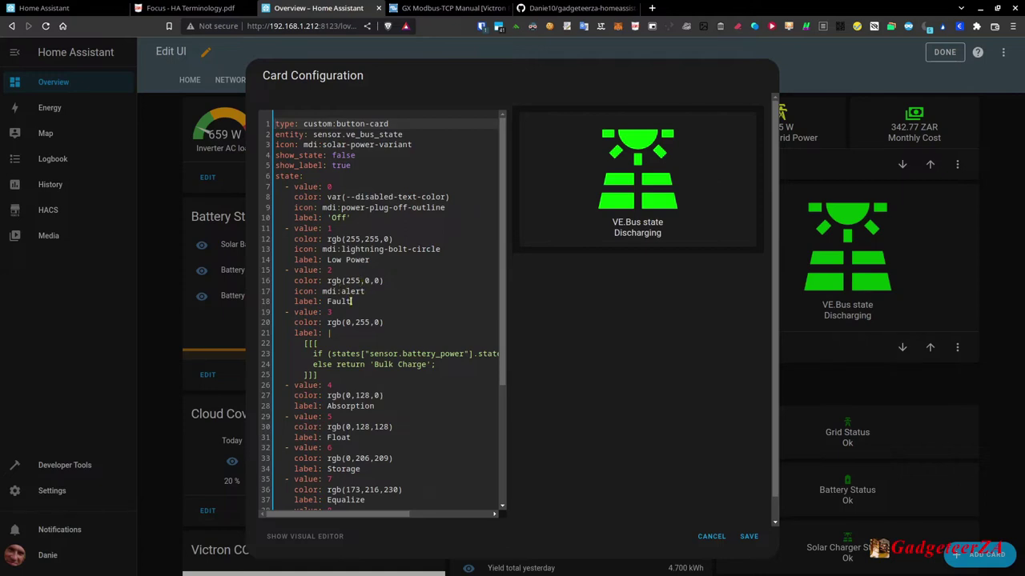
scroll(388, 350, "down", 3)
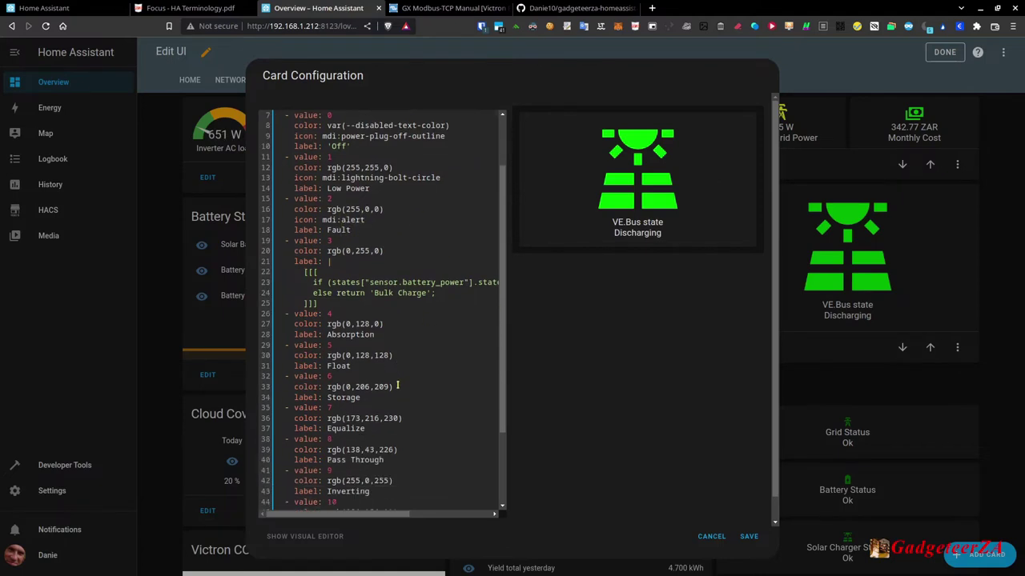
scroll(430, 343, "up", 3)
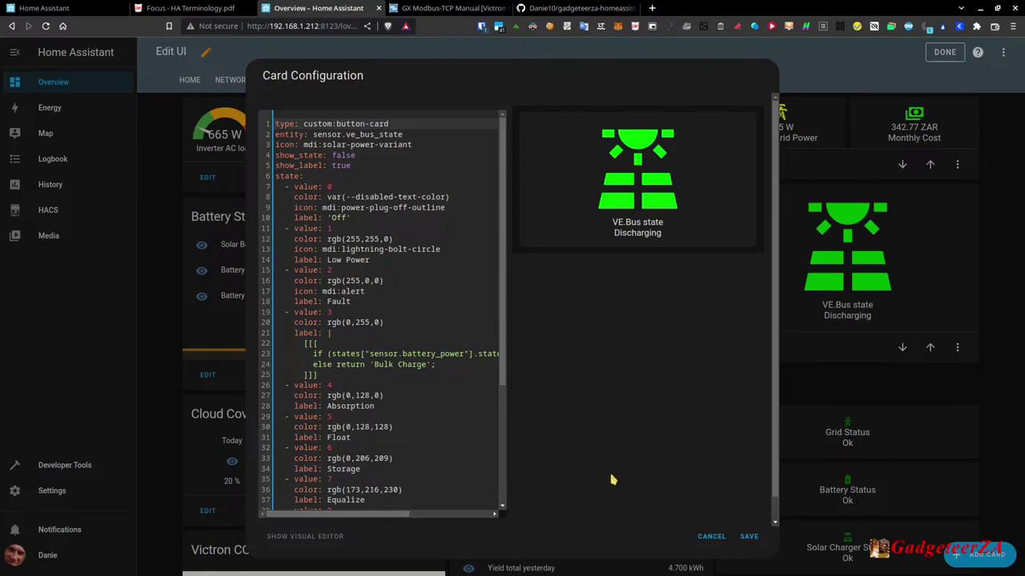
left_click(709, 538)
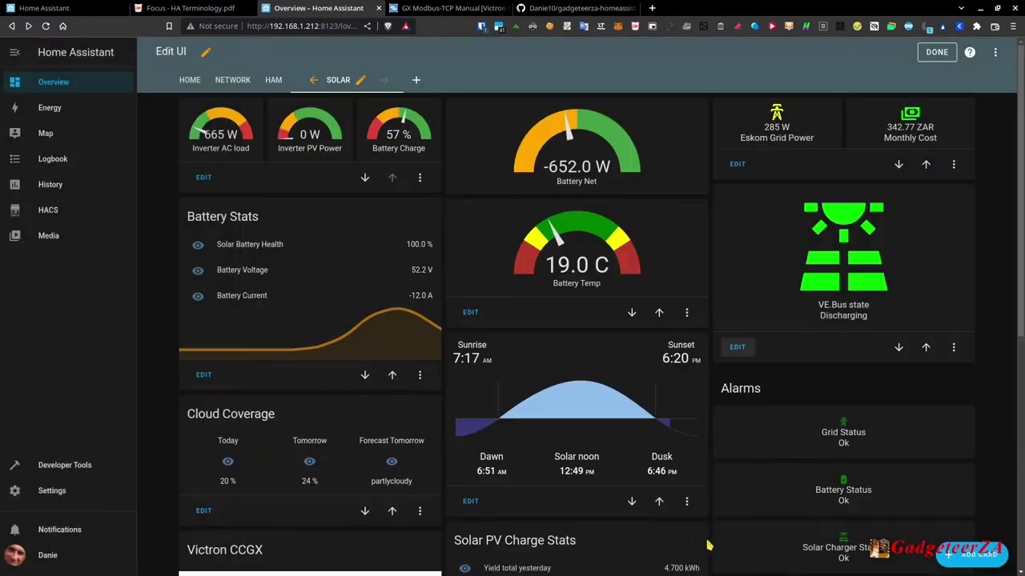
scroll(780, 466, "down", 4)
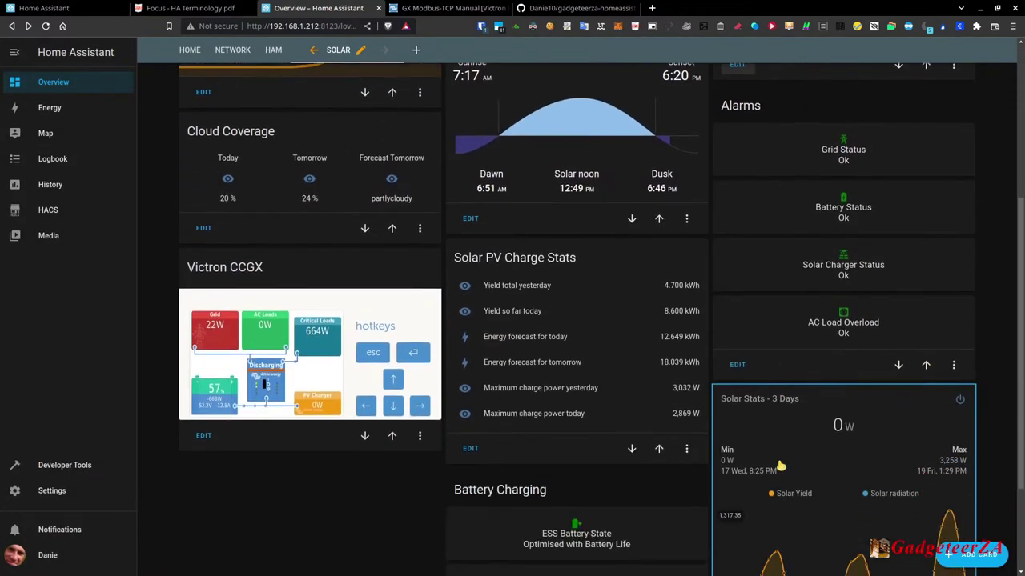
scroll(781, 466, "down", 2)
scroll(867, 428, "up", 6)
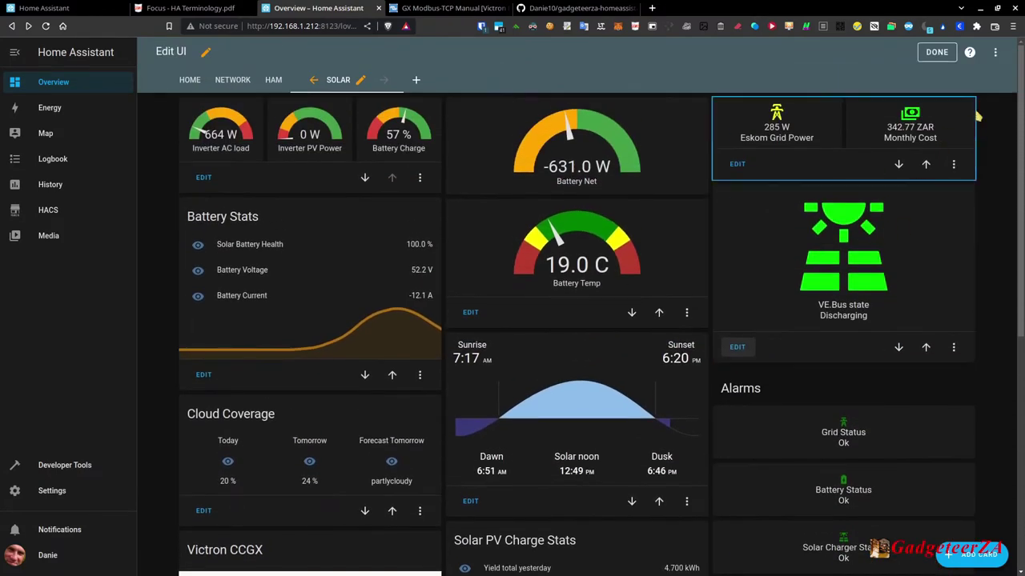
Finish editing the dashboard and bring up the ESS settings with Minimum SOC on the Victron CCGX display
left_click(937, 52)
scroll(789, 341, "down", 2)
scroll(790, 342, "down", 2)
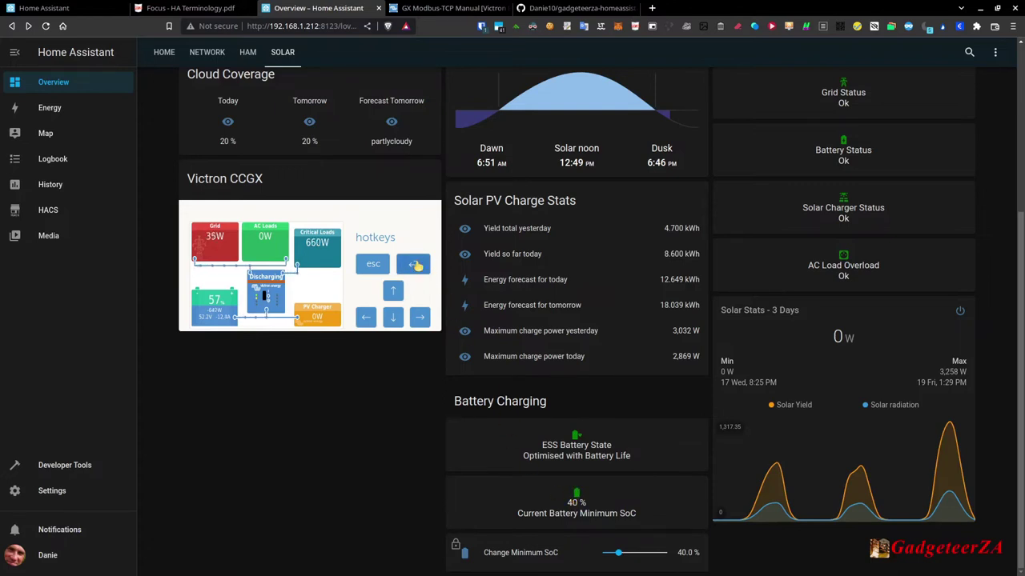
left_click(416, 267)
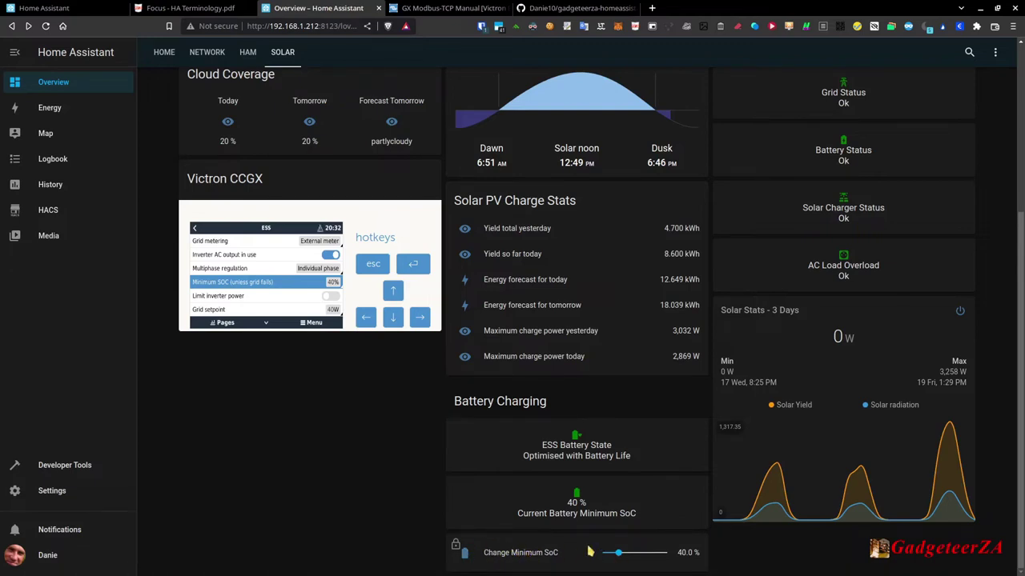
Unlock the Change Minimum SoC slider, confirm the SoC adjustment and set the minimum to 45%
left_click(456, 547)
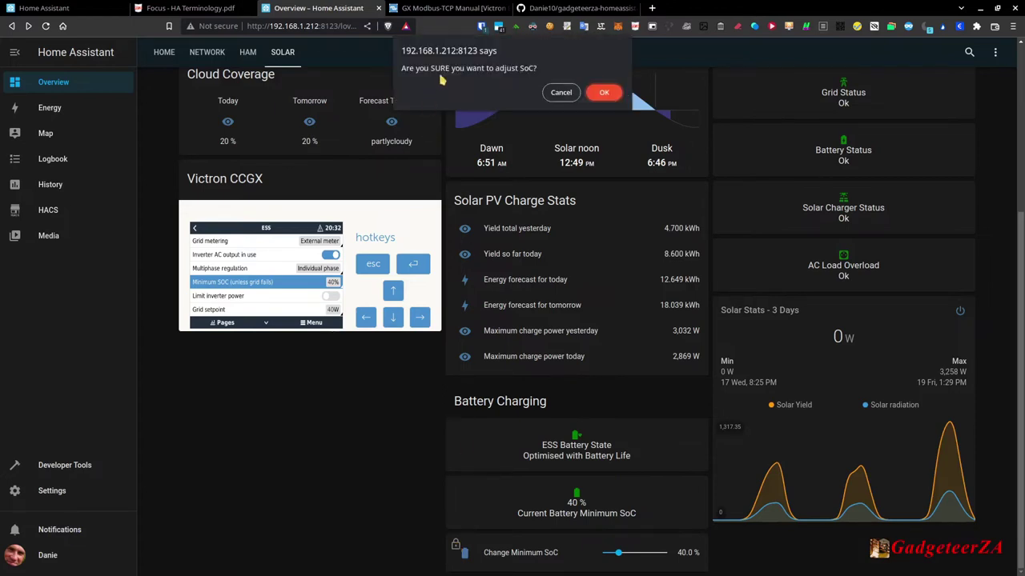
left_click(560, 92)
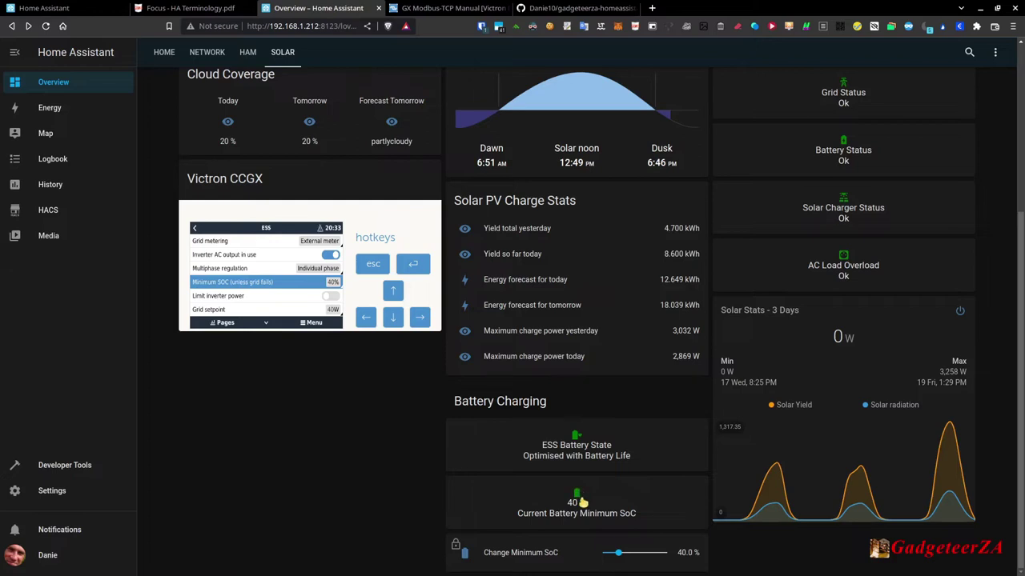
left_click(456, 546)
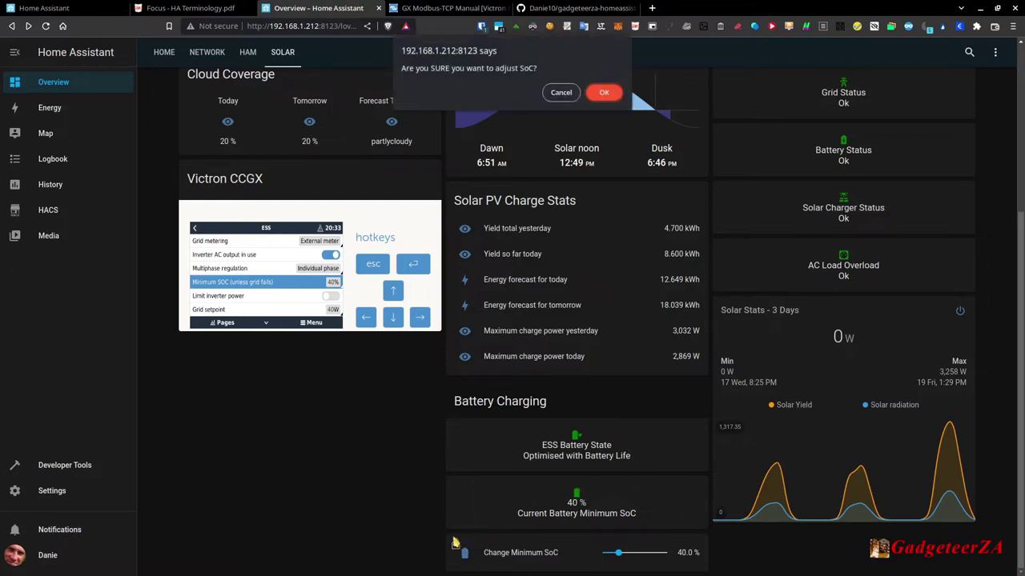
left_click(602, 93)
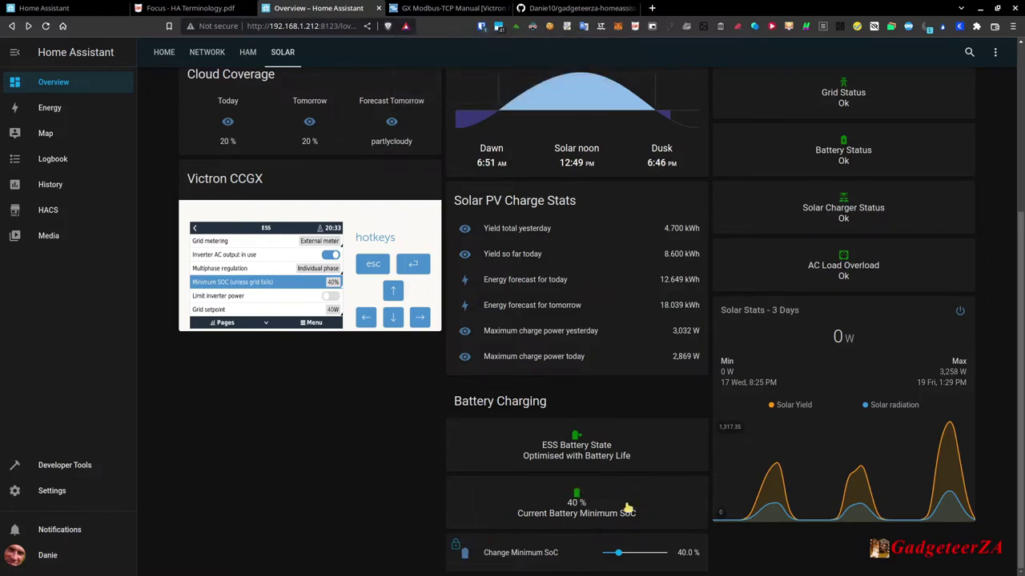
left_click(620, 557)
left_click_drag(621, 558, 624, 560)
Set Minimum SOC (unless grid fails) to 40% on the Victron CCGX display and return to its overview
left_click(330, 285)
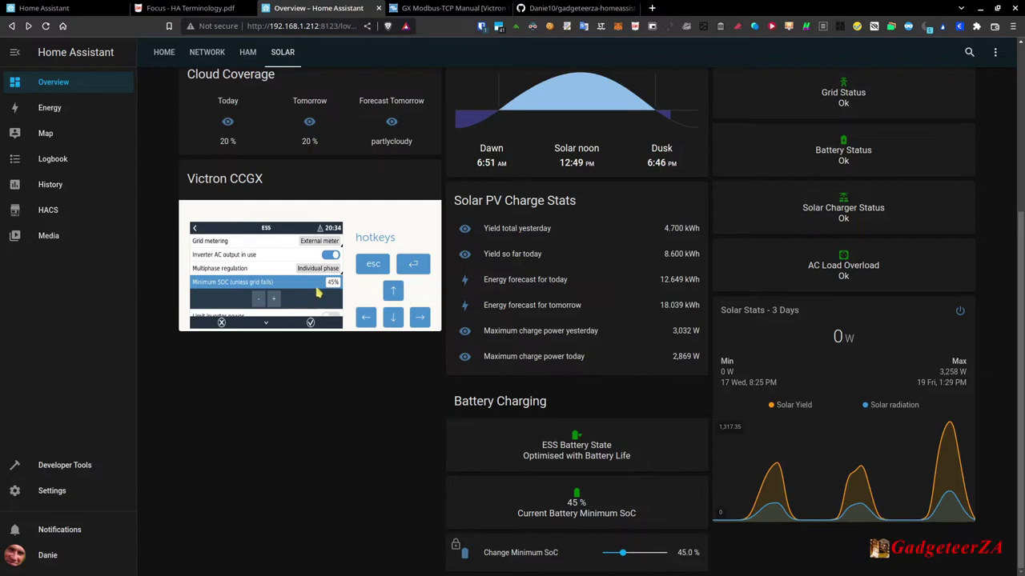
left_click(260, 302)
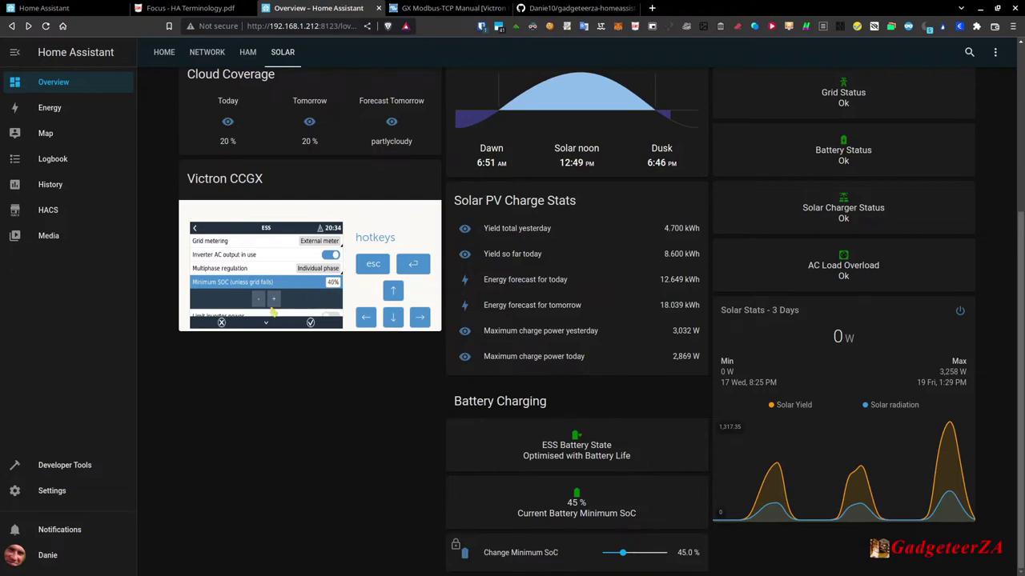
left_click(310, 323)
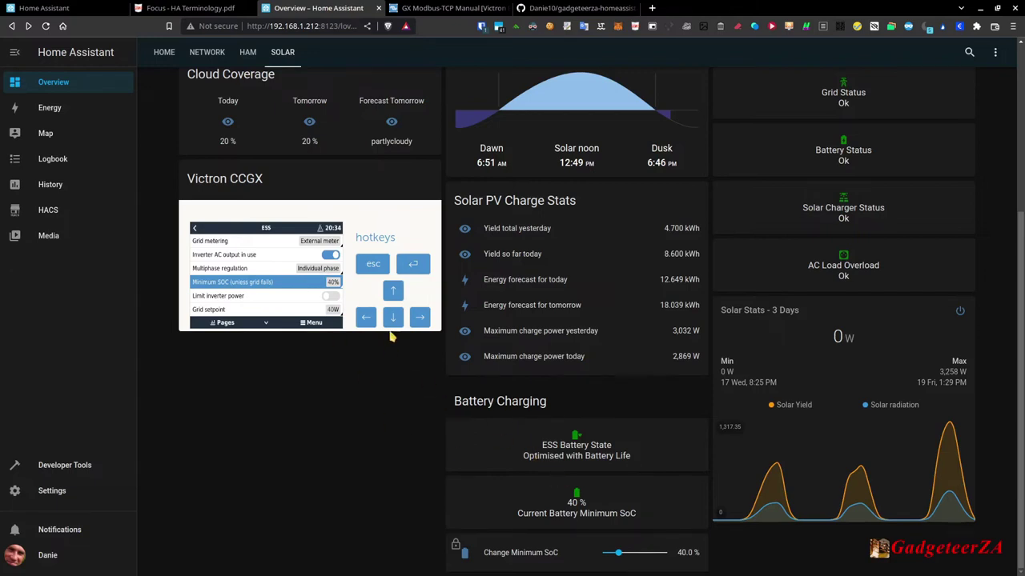
left_click(370, 269)
View the Grid Status alarm's history on the Solar view and close its details
scroll(369, 480, "up", 3)
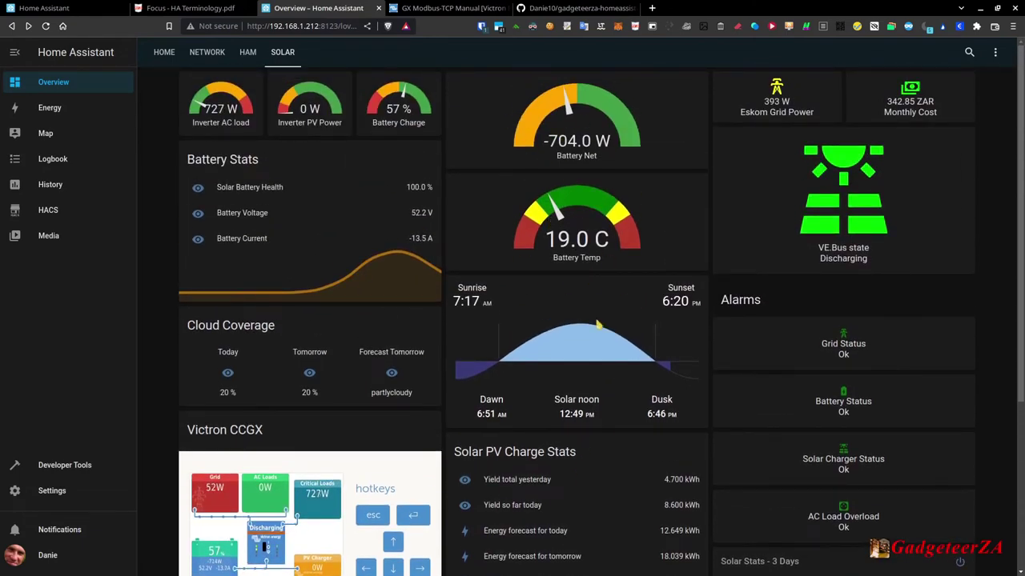
scroll(587, 350, "down", 1)
scroll(587, 350, "down", 2)
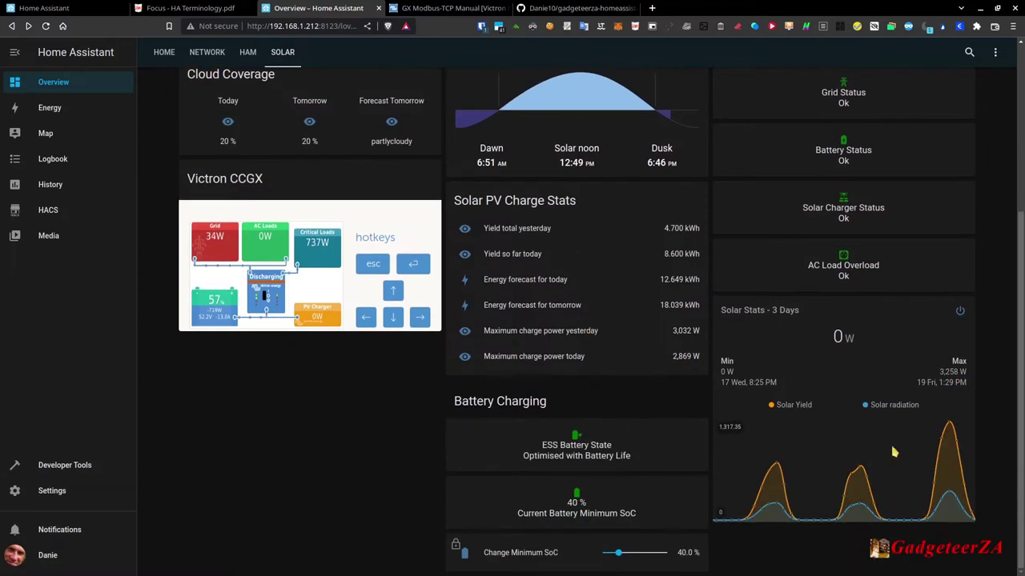
scroll(785, 430, "up", 2)
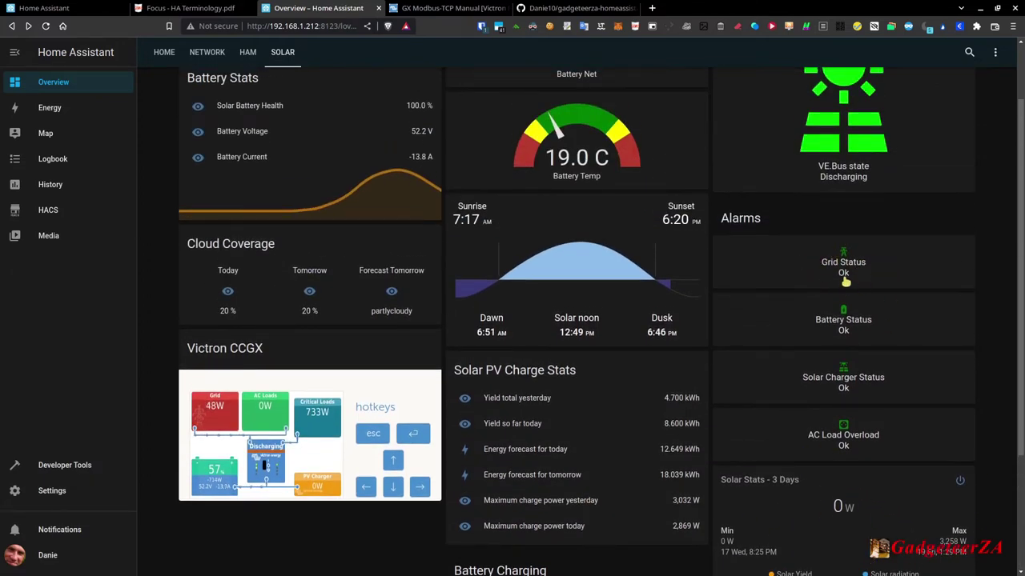
left_click(845, 270)
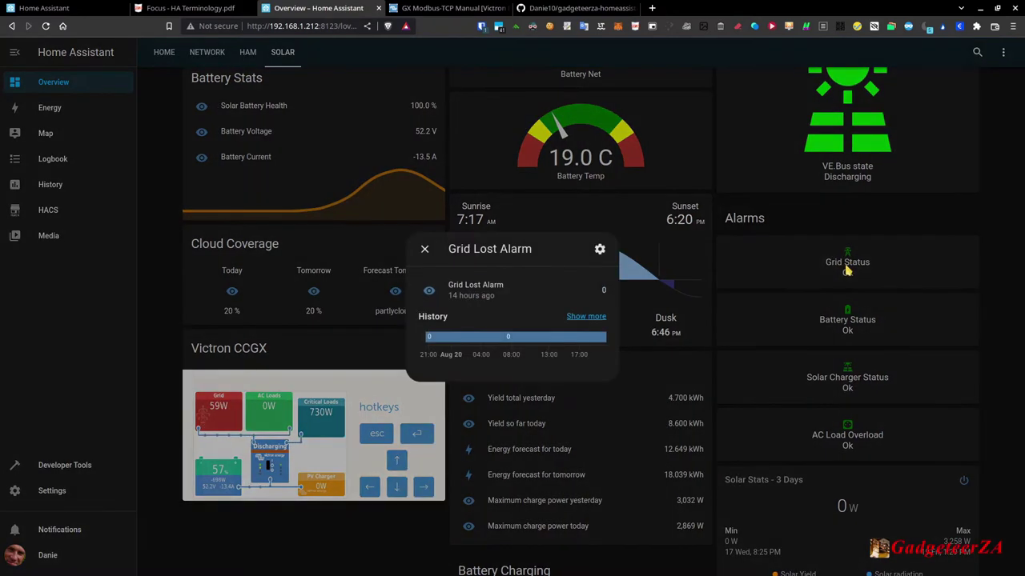
left_click(425, 249)
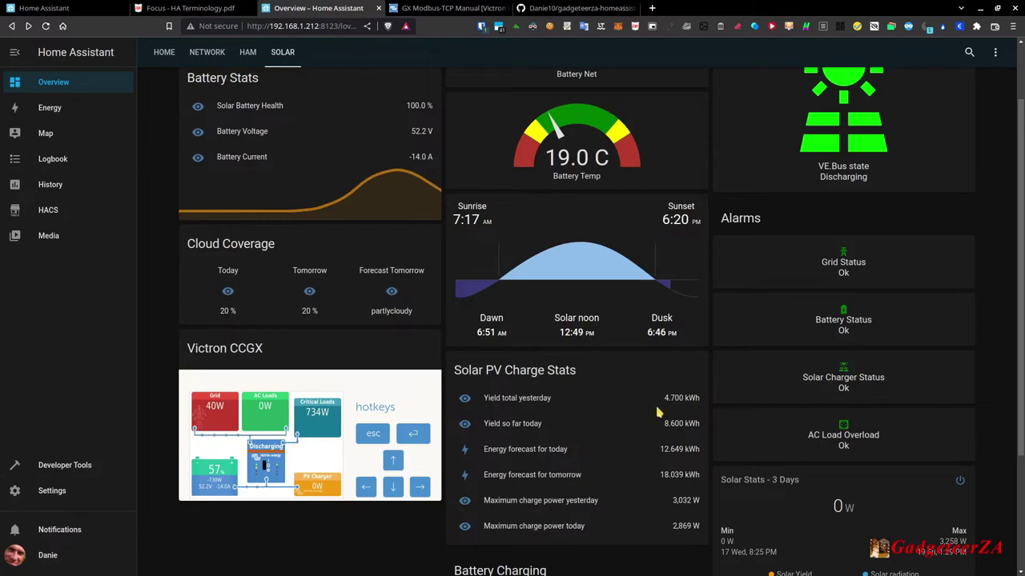
Check the histories of Yield total yesterday and Maximum charge power yesterday in the Solar PV Charge Stats card
left_click(503, 400)
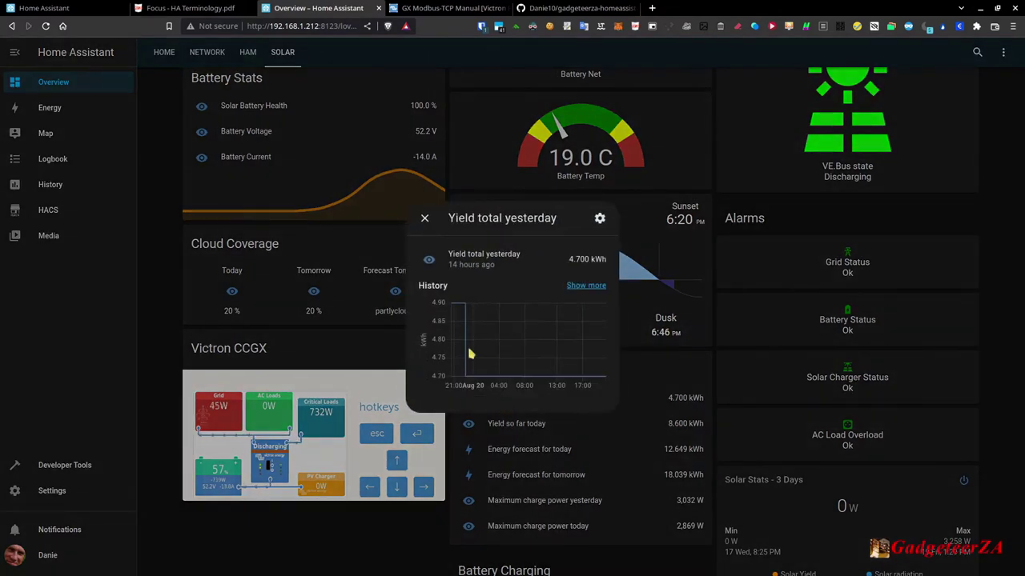
left_click(424, 217)
scroll(596, 454, "down", 1)
left_click(573, 453)
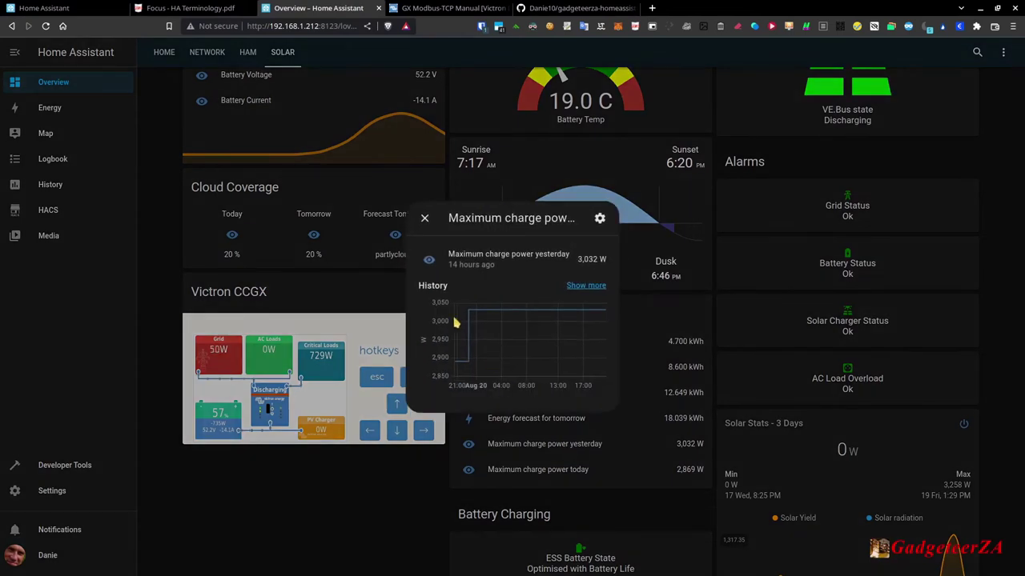
left_click(425, 218)
scroll(590, 441, "down", 1)
scroll(590, 442, "up", 2)
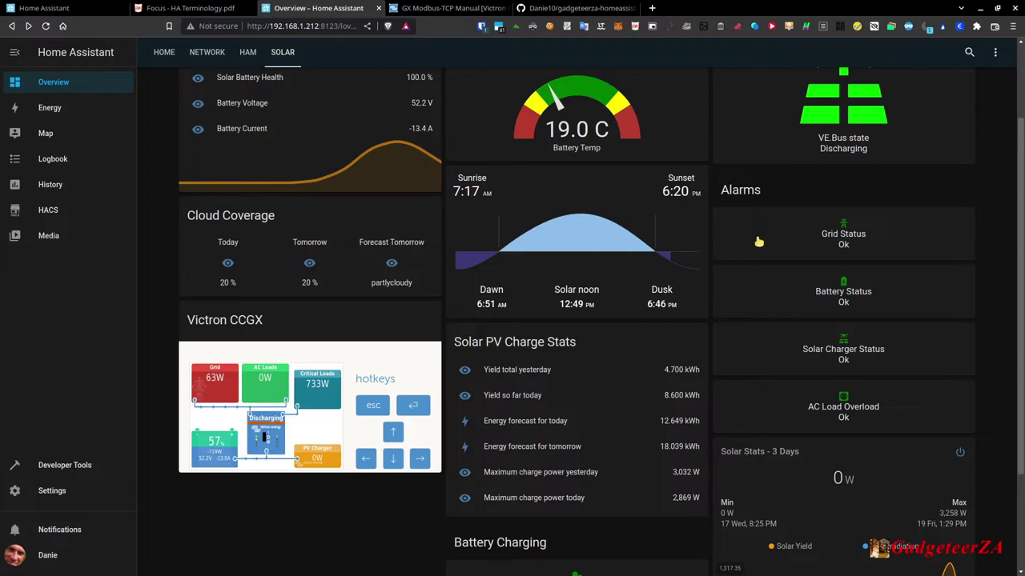
scroll(716, 288, "up", 3)
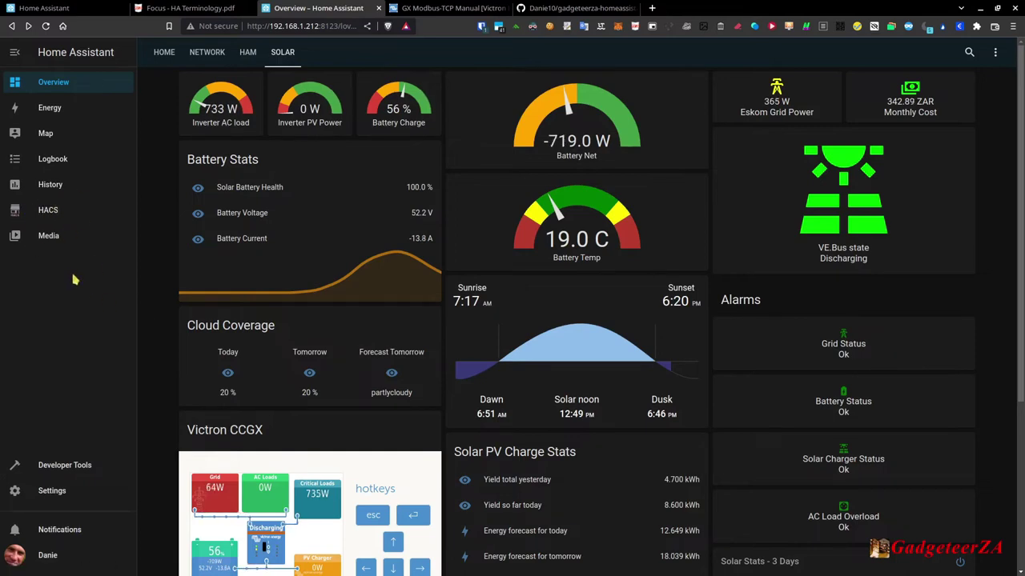
Go to the Devices & Services settings and view the Efergy integration's entities, returning to the integrations overview
left_click(52, 493)
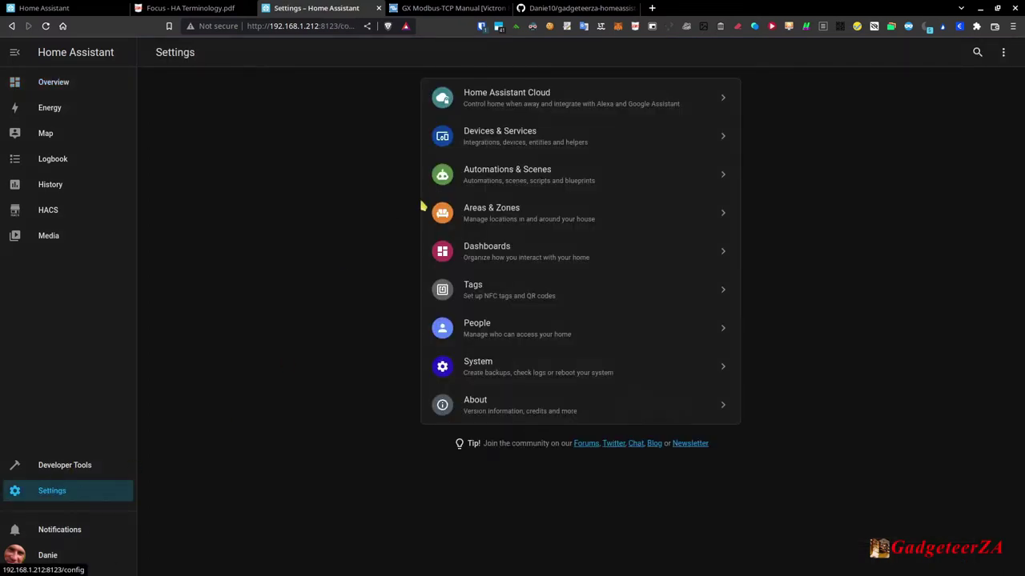
left_click(495, 142)
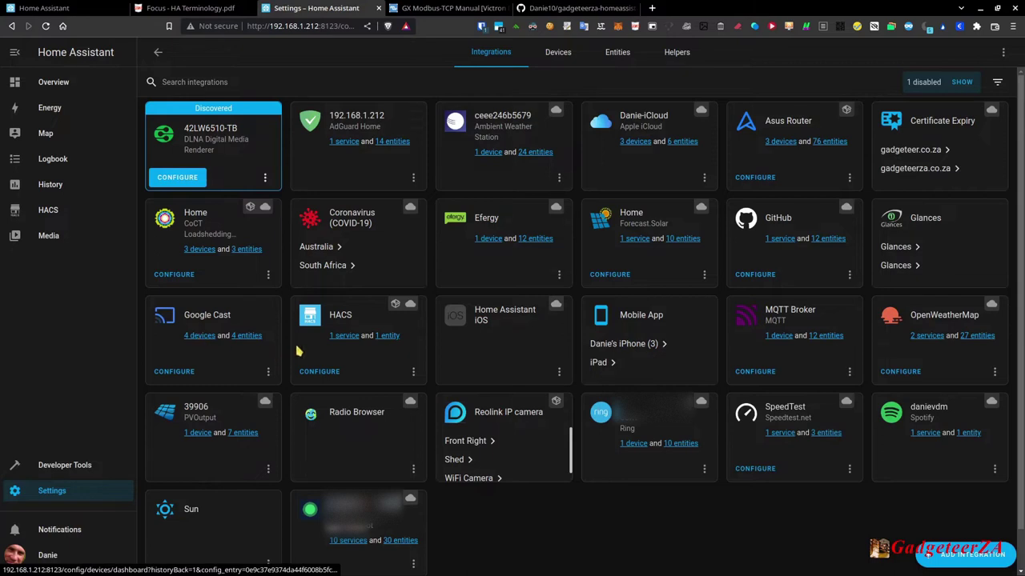
left_click(535, 239)
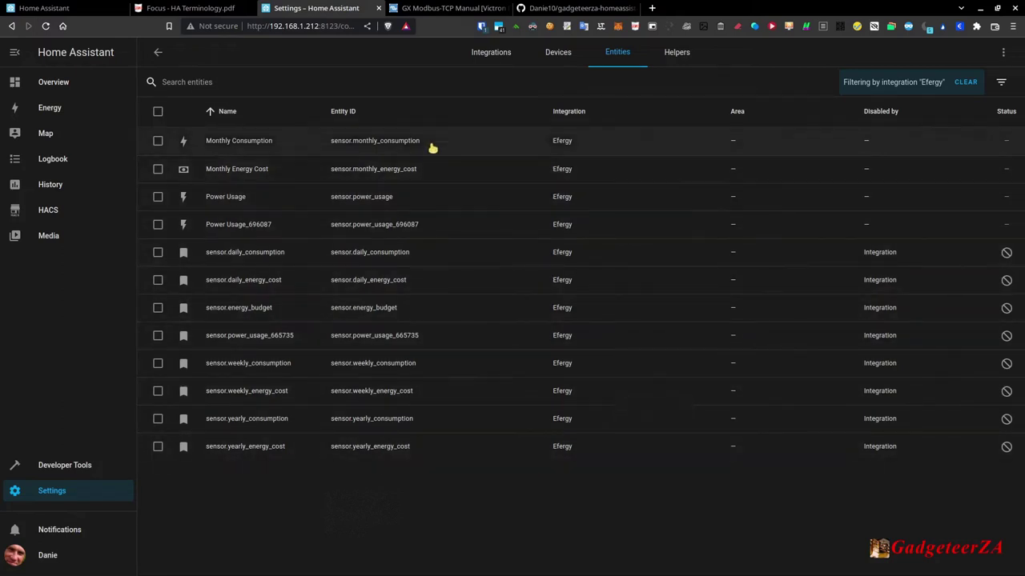
left_click(158, 54)
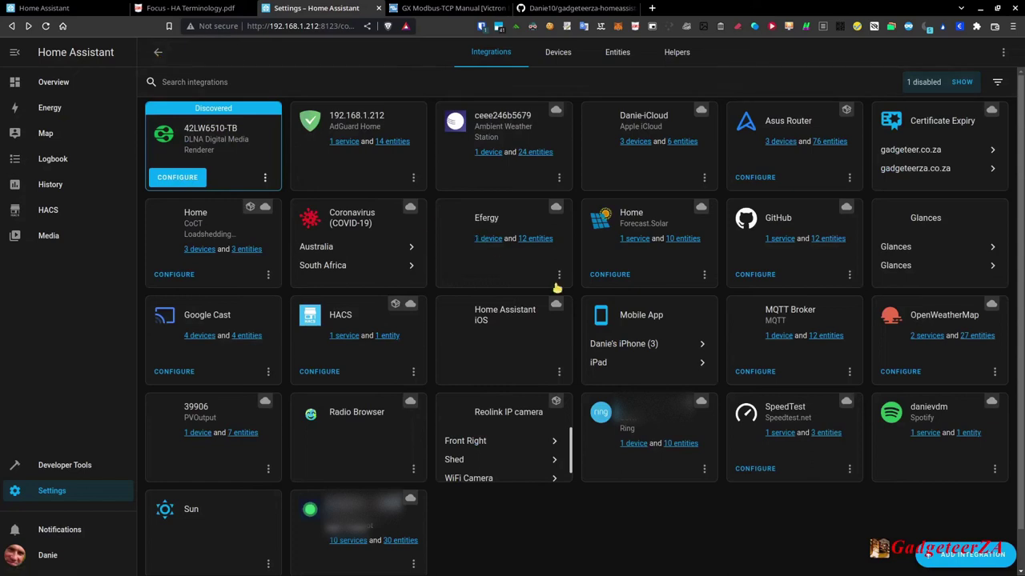
Start adding a new integration and browse the alphabetical list of available integrations from 1-Wire through the entries beginning with M
left_click(961, 562)
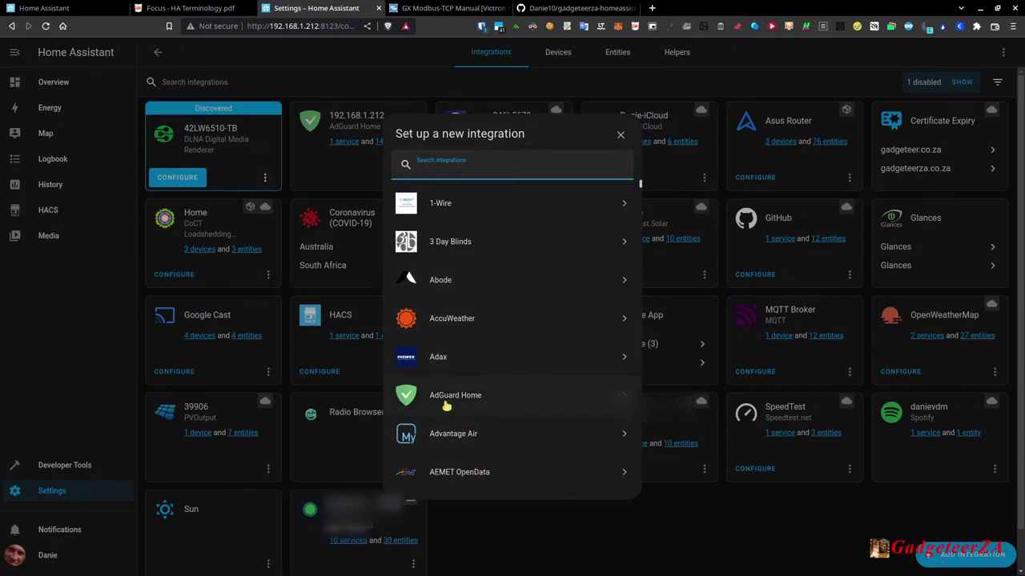
scroll(554, 391, "down", 2)
scroll(552, 388, "down", 2)
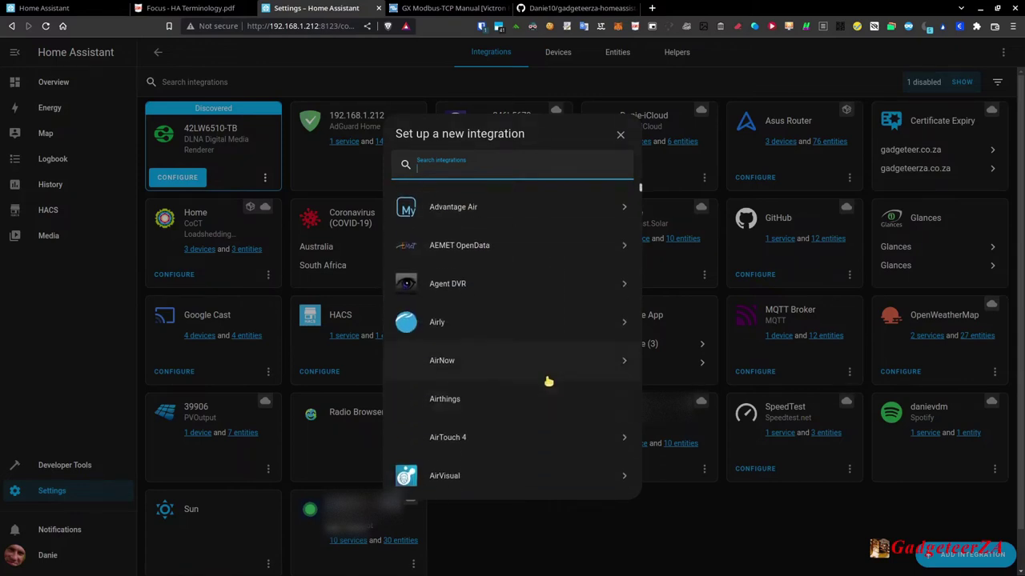
scroll(548, 382, "down", 4)
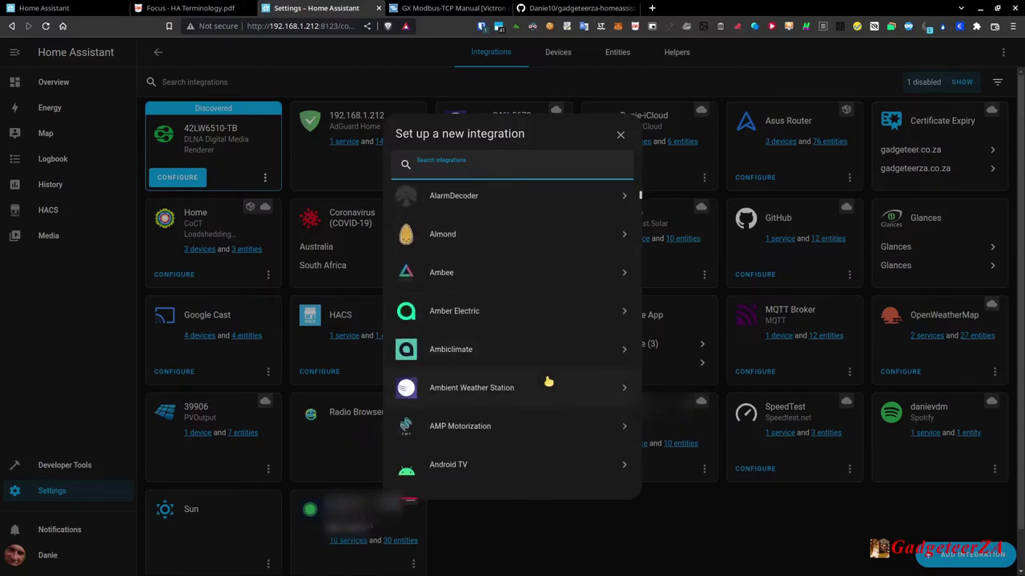
scroll(548, 382, "down", 5)
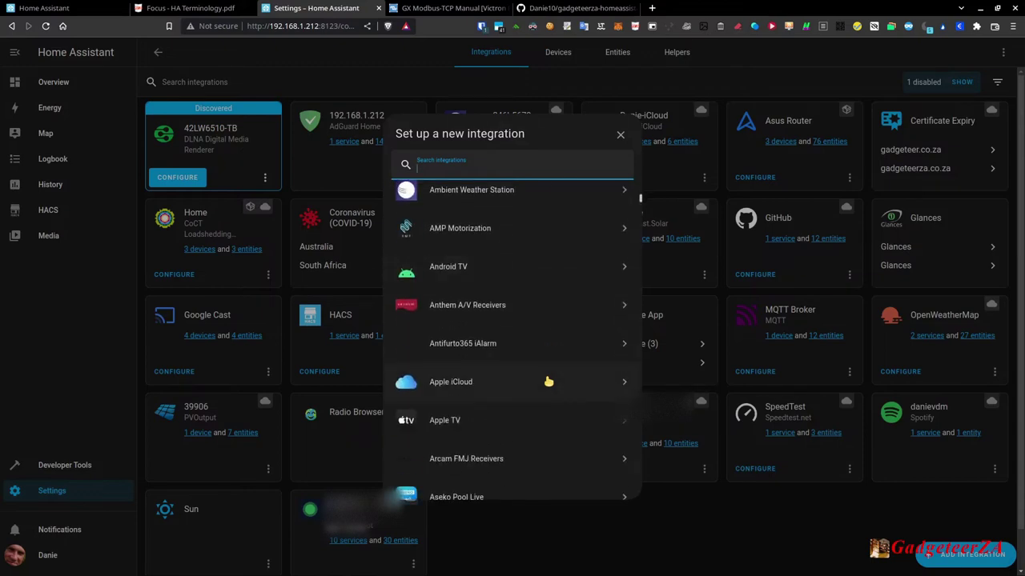
scroll(548, 382, "down", 1)
scroll(549, 382, "down", 2)
scroll(549, 382, "down", 1)
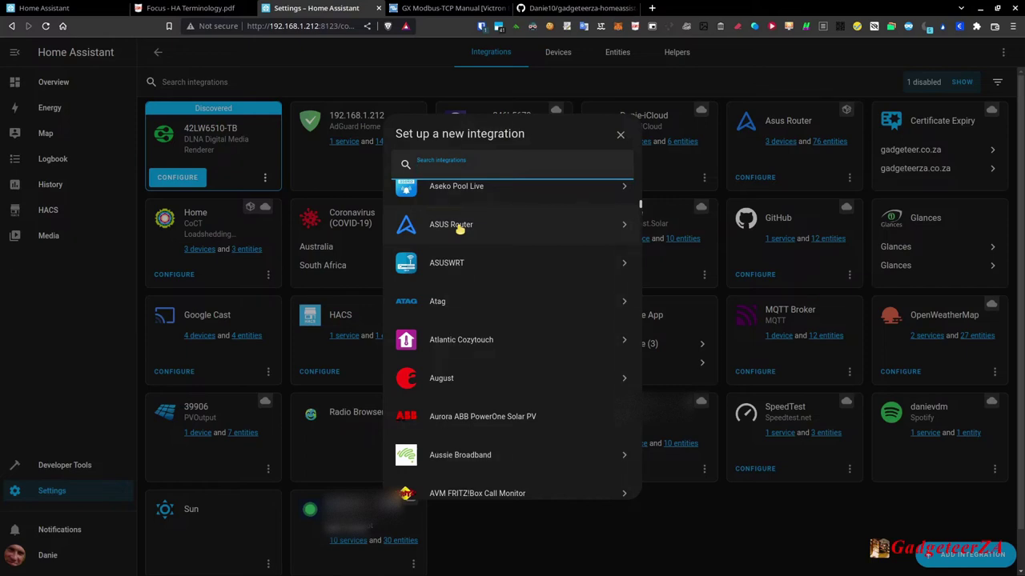
scroll(553, 328, "down", 5)
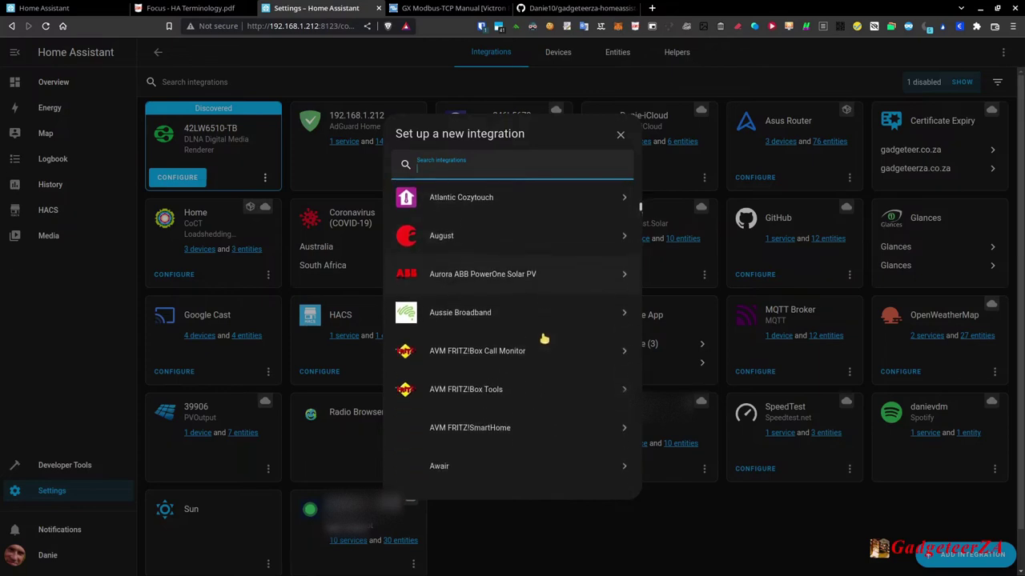
scroll(544, 339, "down", 3)
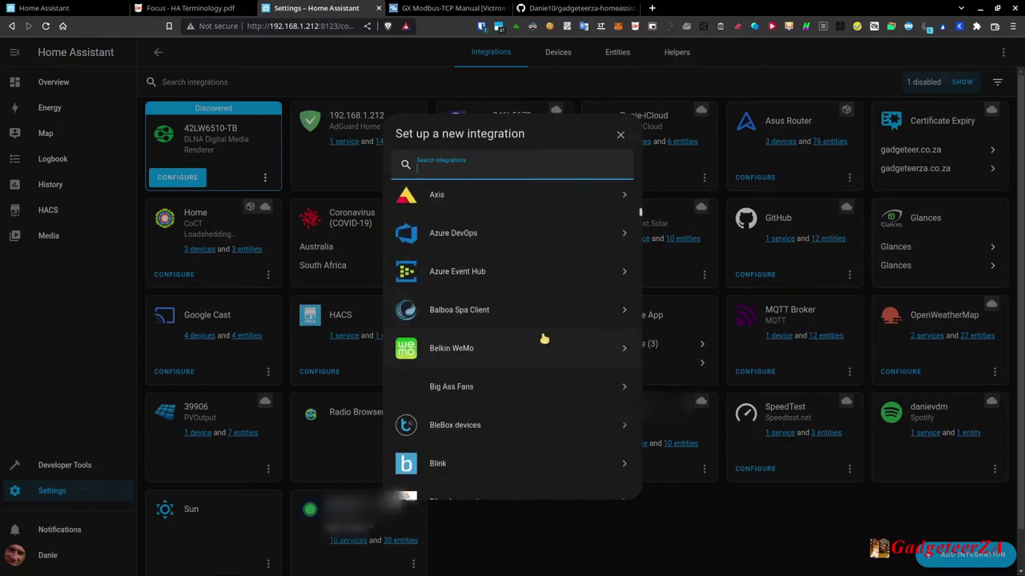
scroll(544, 339, "down", 4)
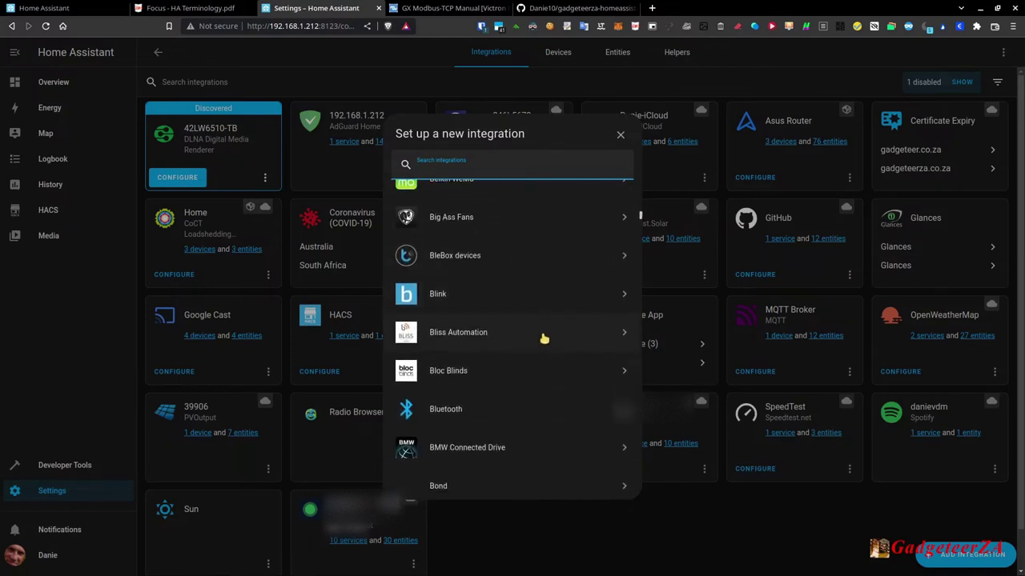
scroll(543, 339, "down", 3)
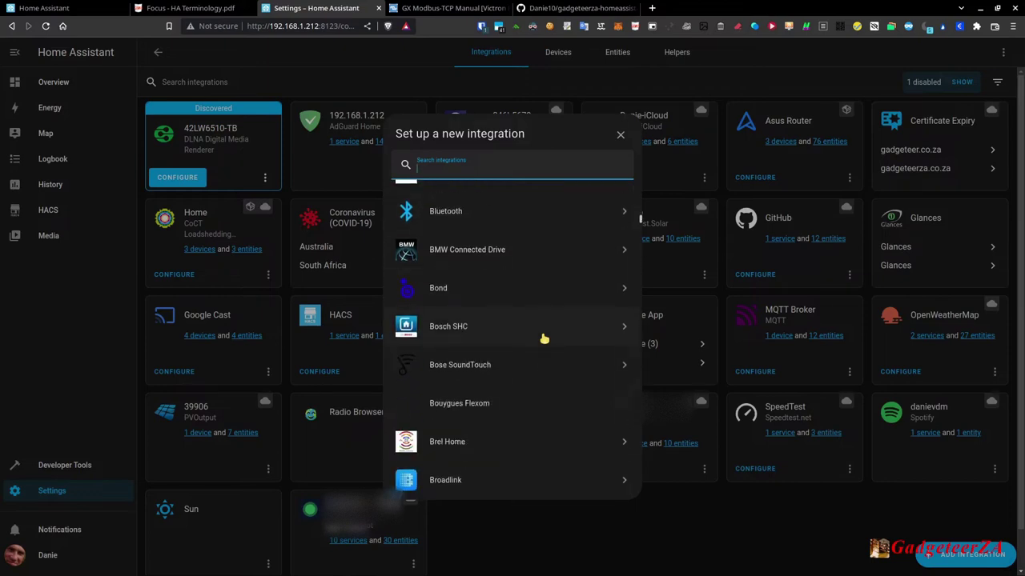
scroll(543, 339, "down", 6)
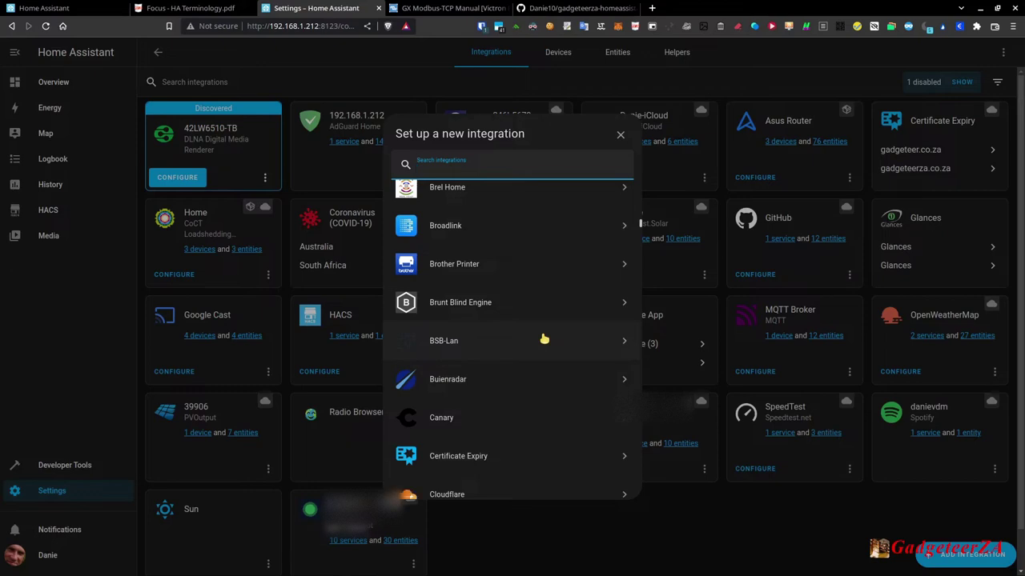
scroll(543, 339, "down", 5)
scroll(543, 339, "down", 1)
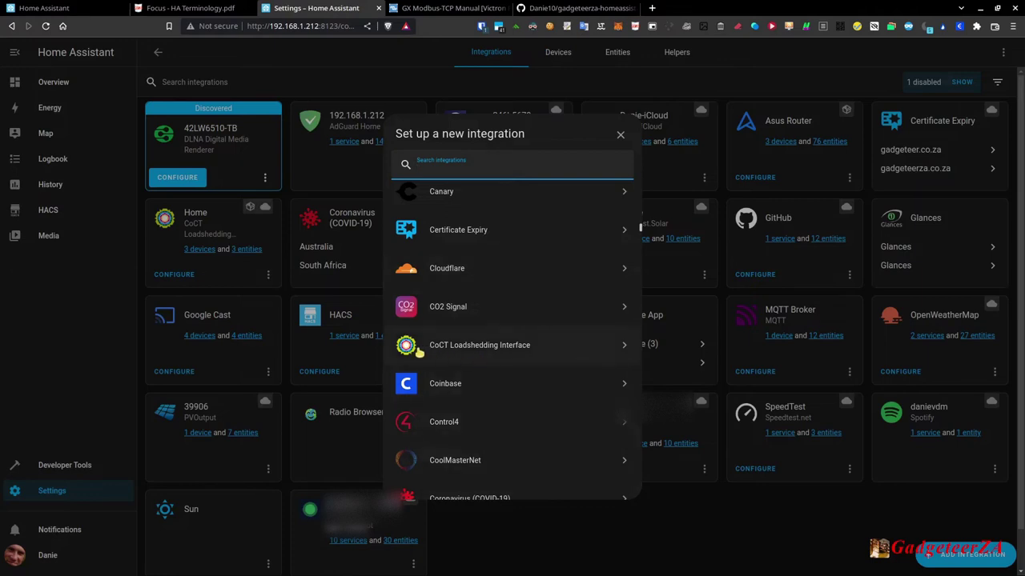
scroll(541, 427, "down", 2)
scroll(541, 429, "down", 1)
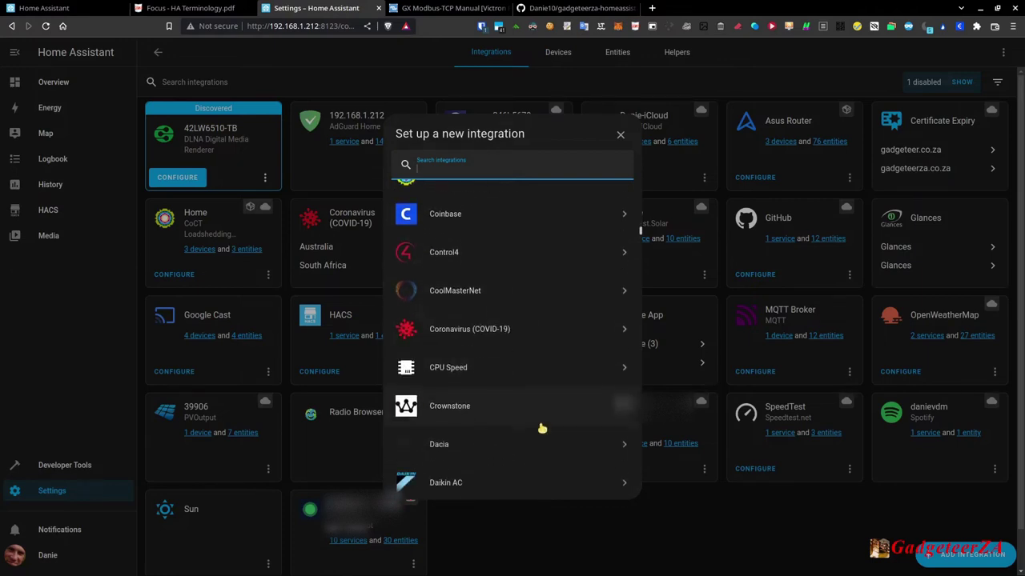
scroll(511, 414, "down", 5)
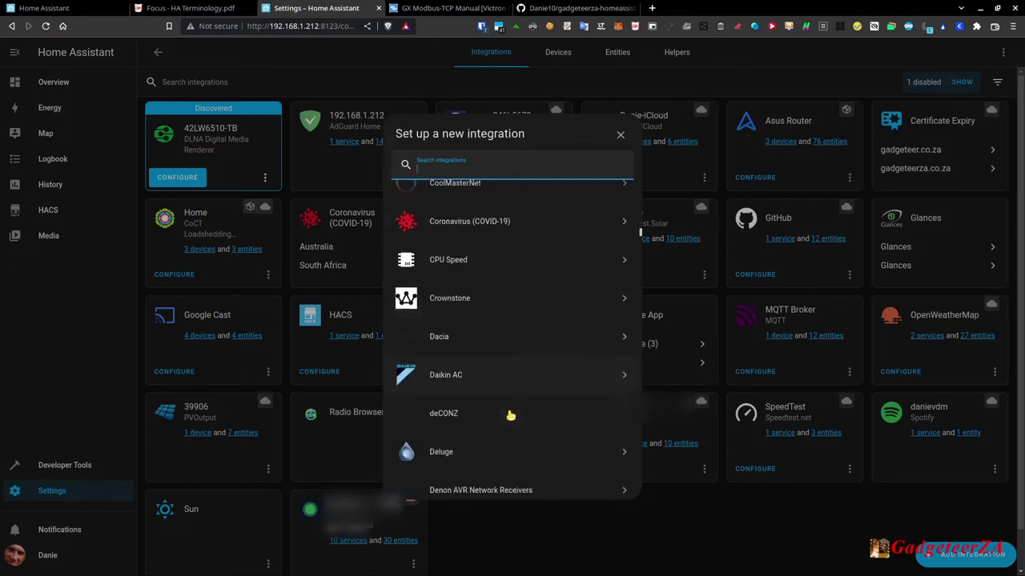
scroll(513, 415, "down", 4)
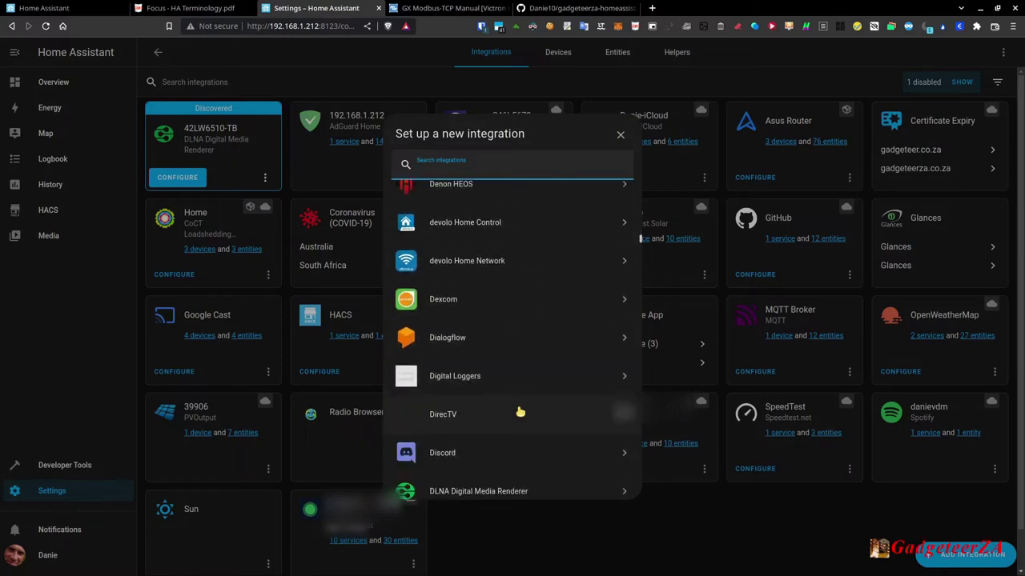
scroll(520, 411, "down", 4)
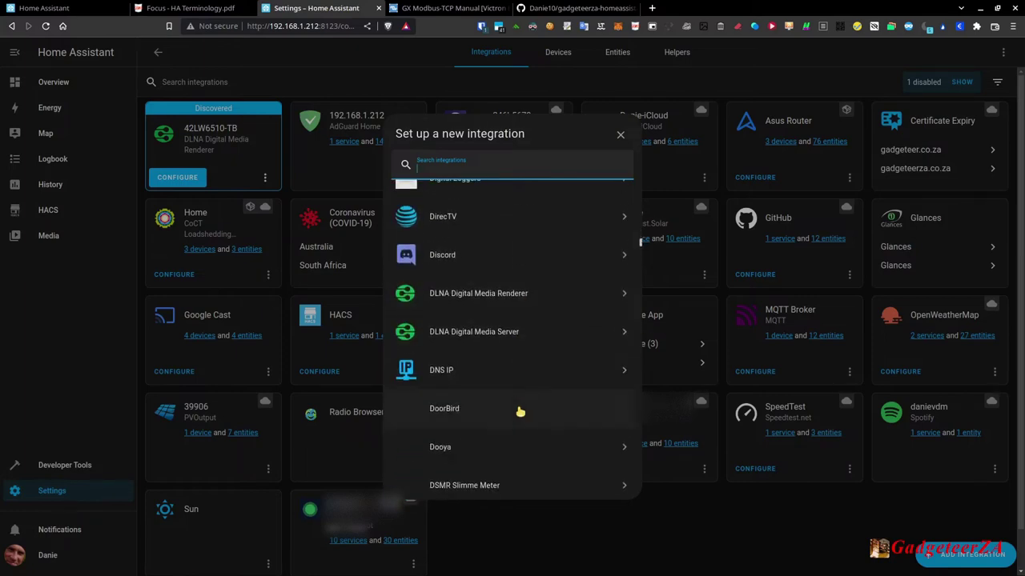
scroll(520, 412, "down", 5)
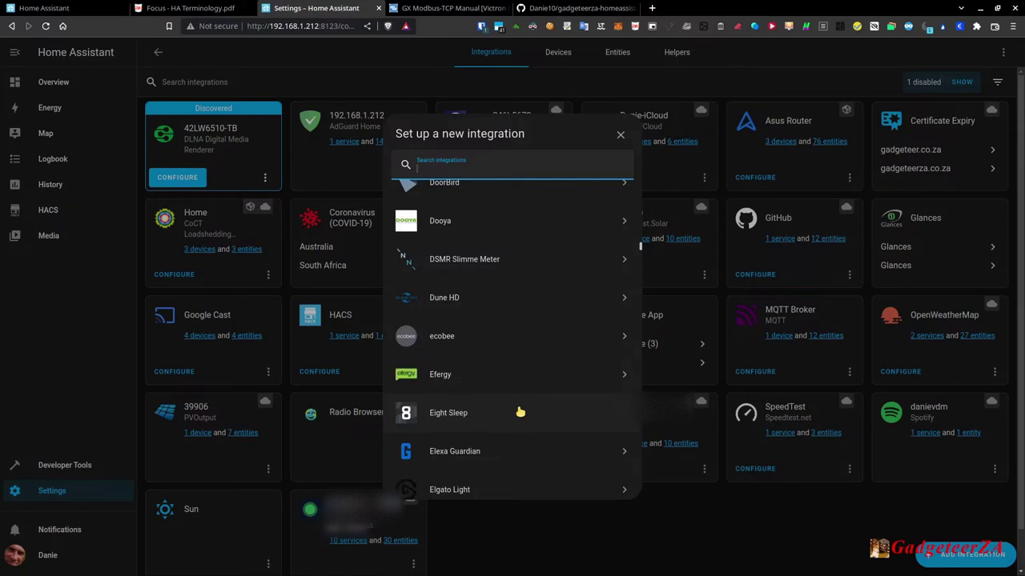
scroll(520, 412, "down", 5)
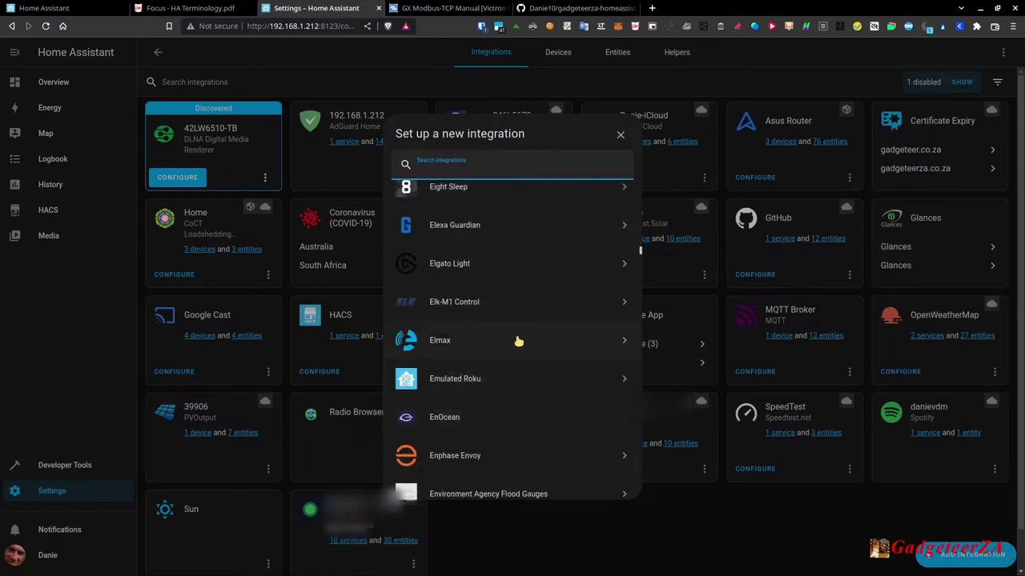
scroll(519, 341, "down", 4)
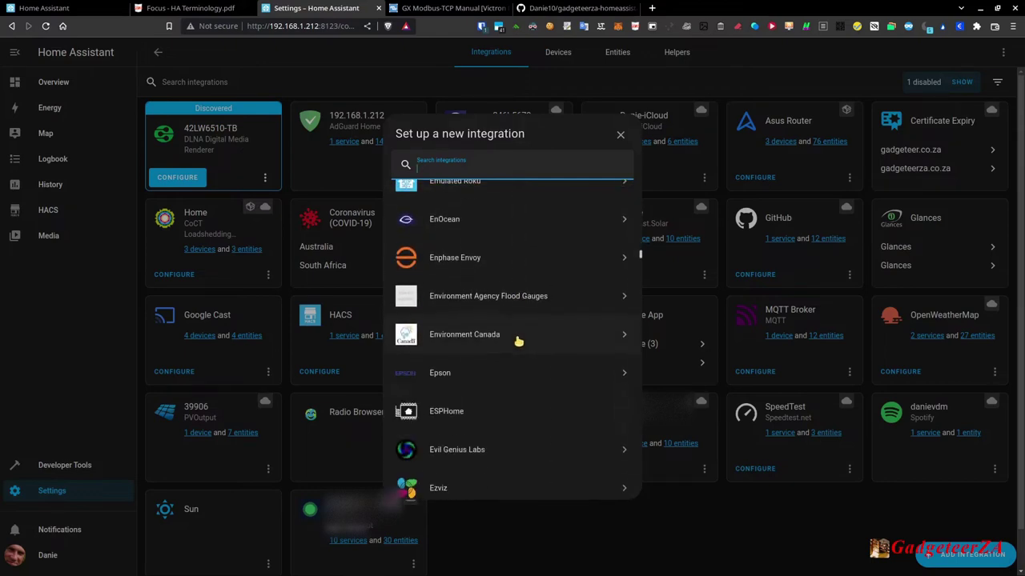
scroll(519, 341, "down", 5)
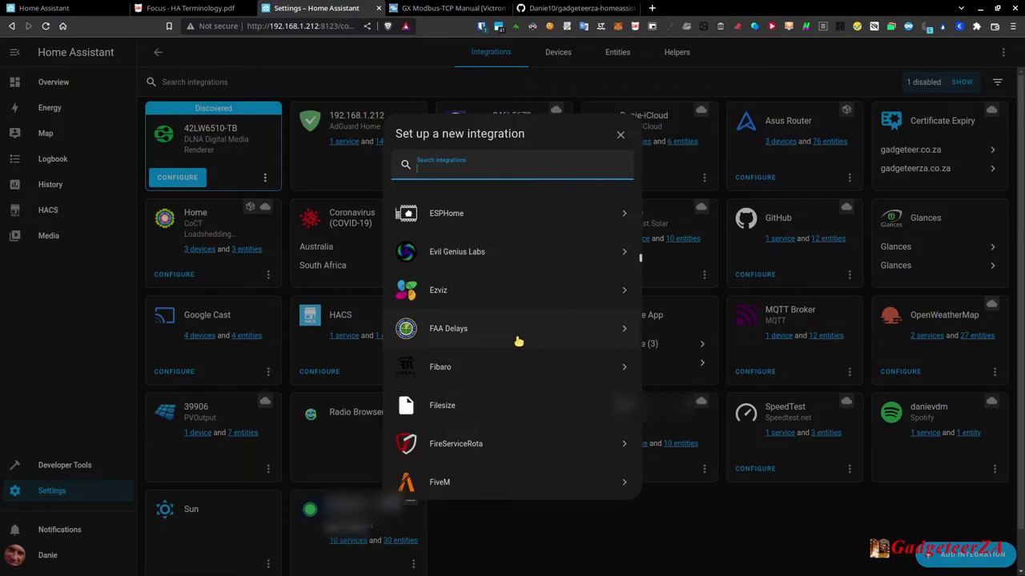
scroll(519, 342, "down", 8)
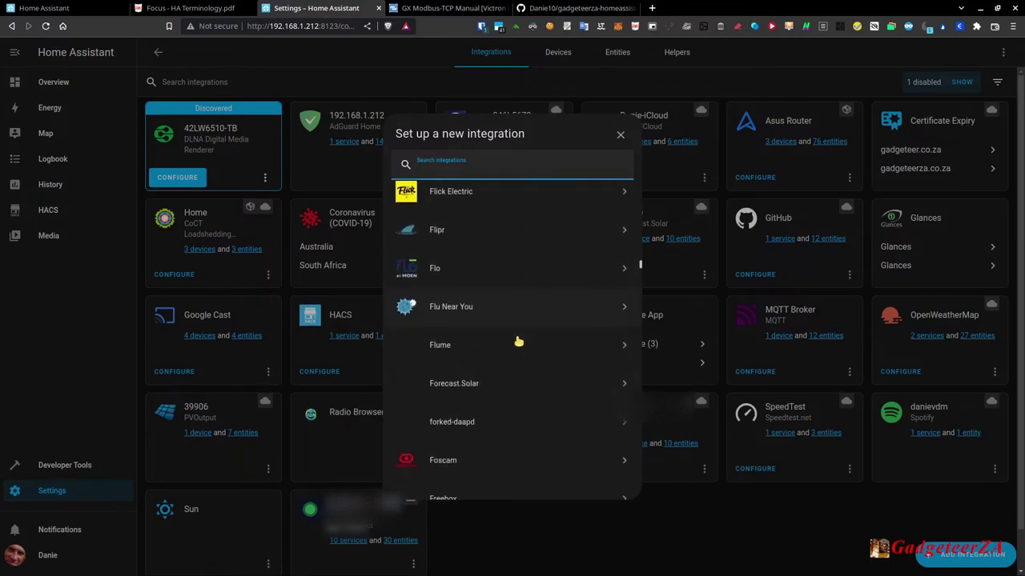
scroll(518, 341, "down", 4)
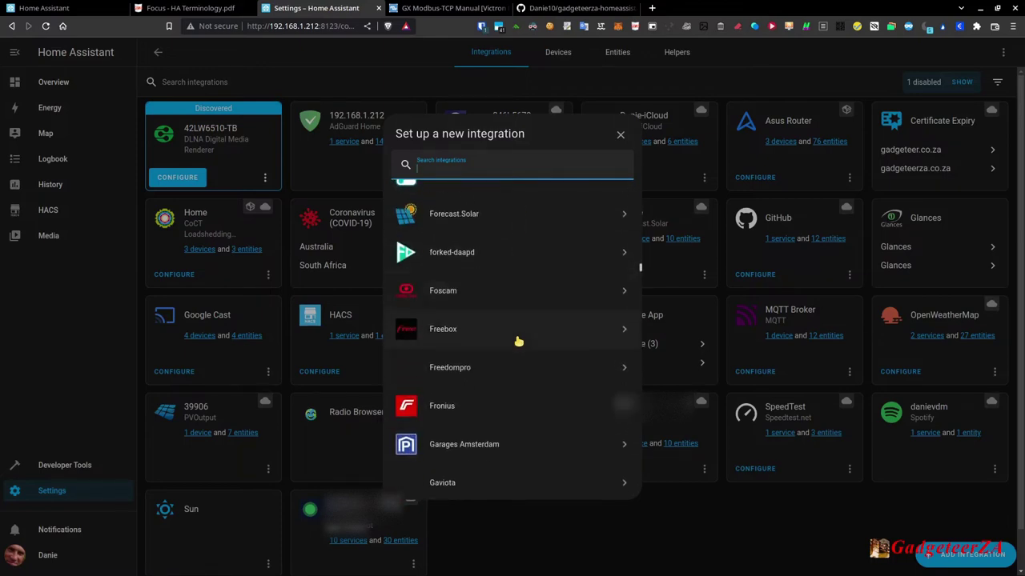
scroll(519, 341, "down", 5)
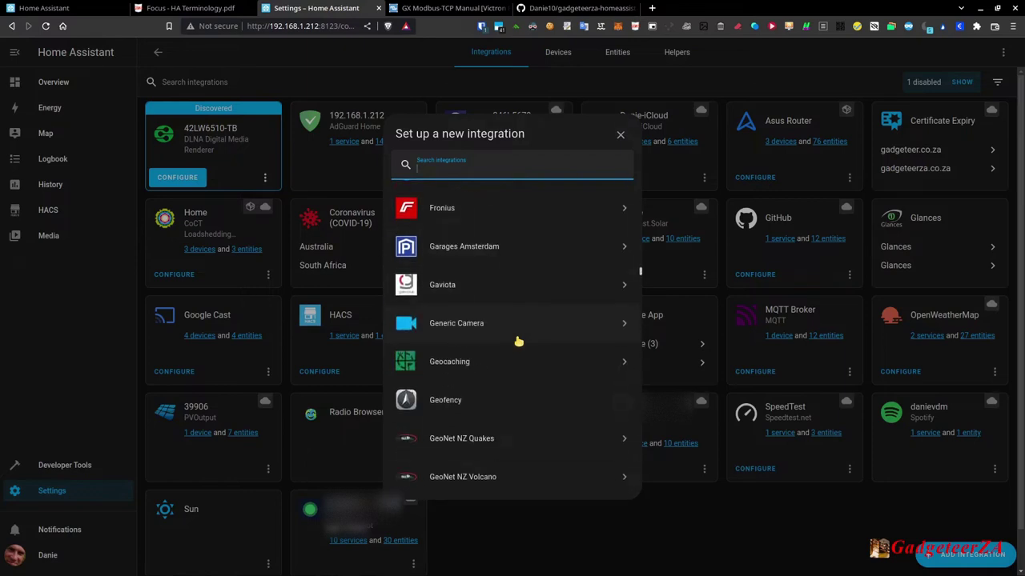
scroll(519, 341, "down", 9)
scroll(519, 341, "down", 1)
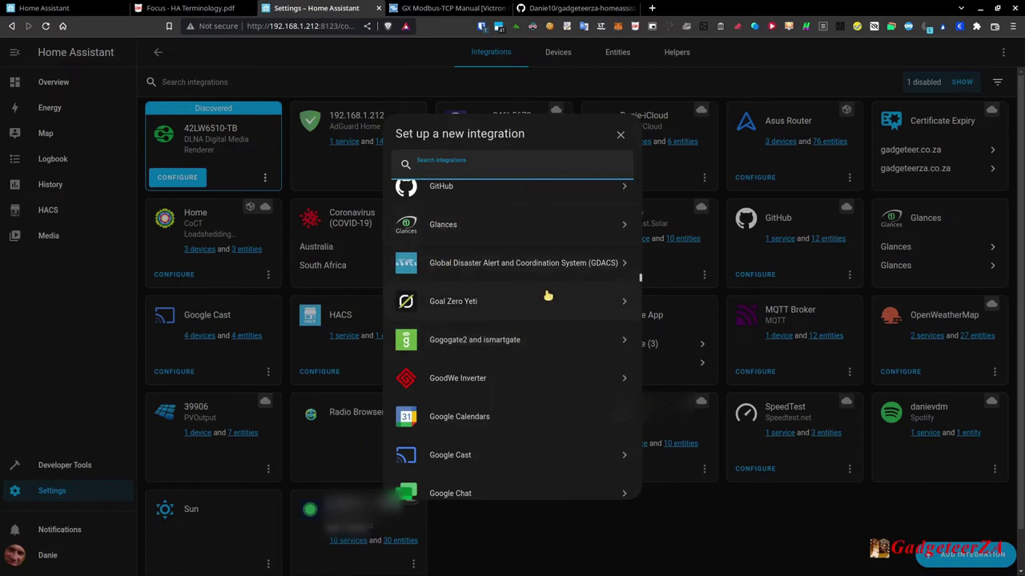
scroll(513, 409, "down", 3)
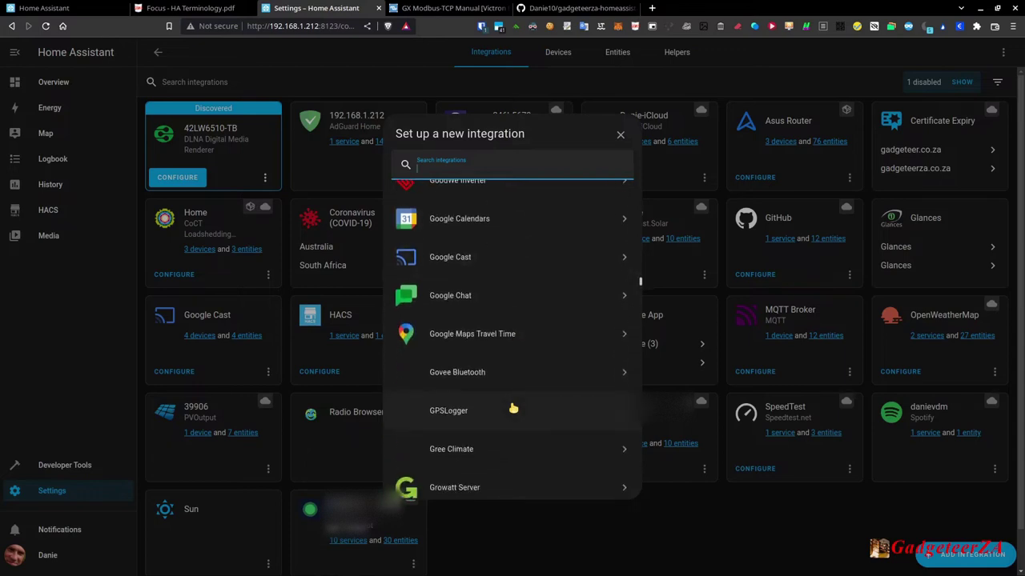
scroll(513, 408, "down", 5)
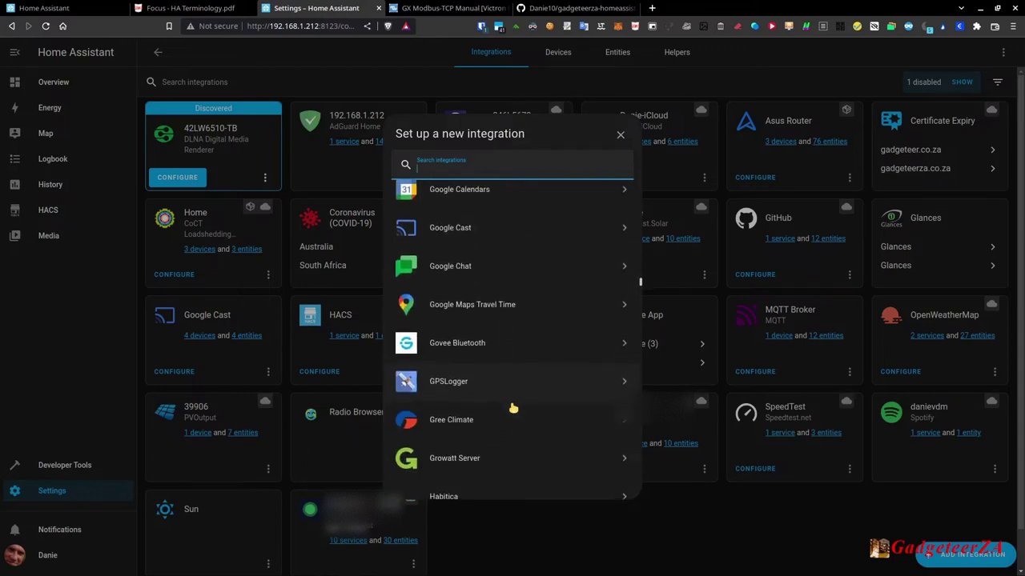
scroll(516, 416, "down", 1)
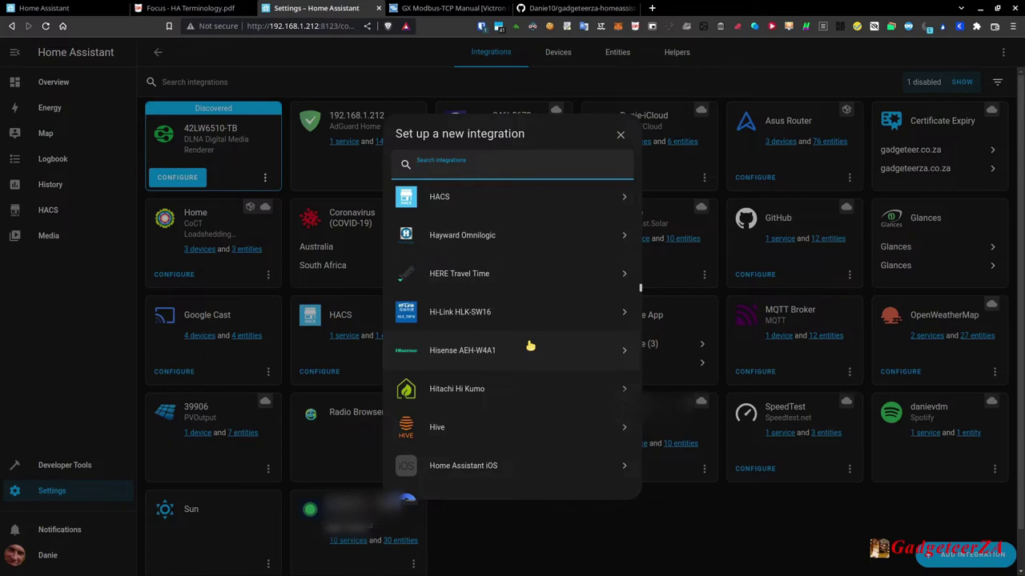
scroll(529, 346, "down", 3)
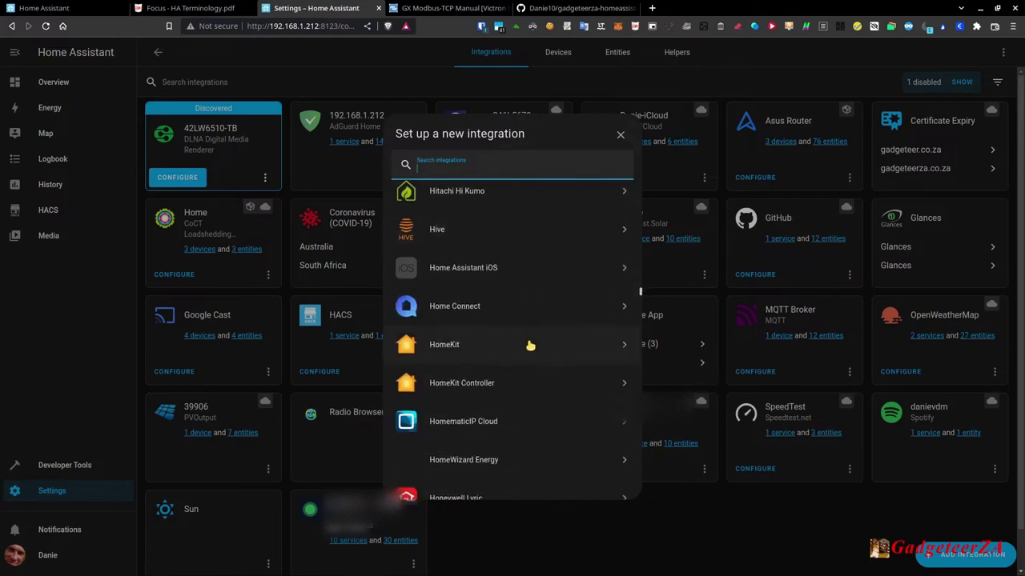
scroll(529, 346, "down", 4)
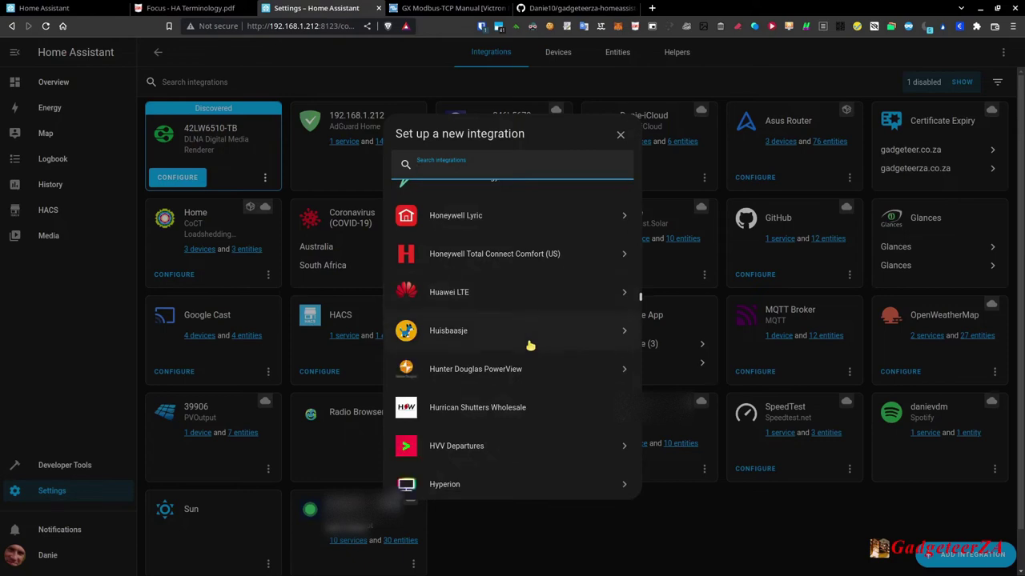
scroll(529, 345, "down", 3)
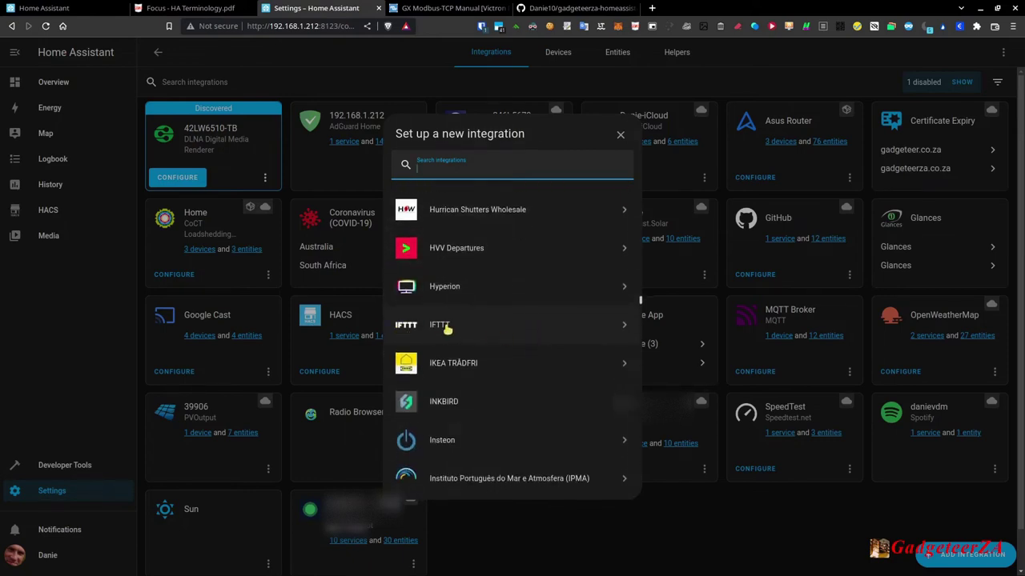
scroll(507, 398, "down", 5)
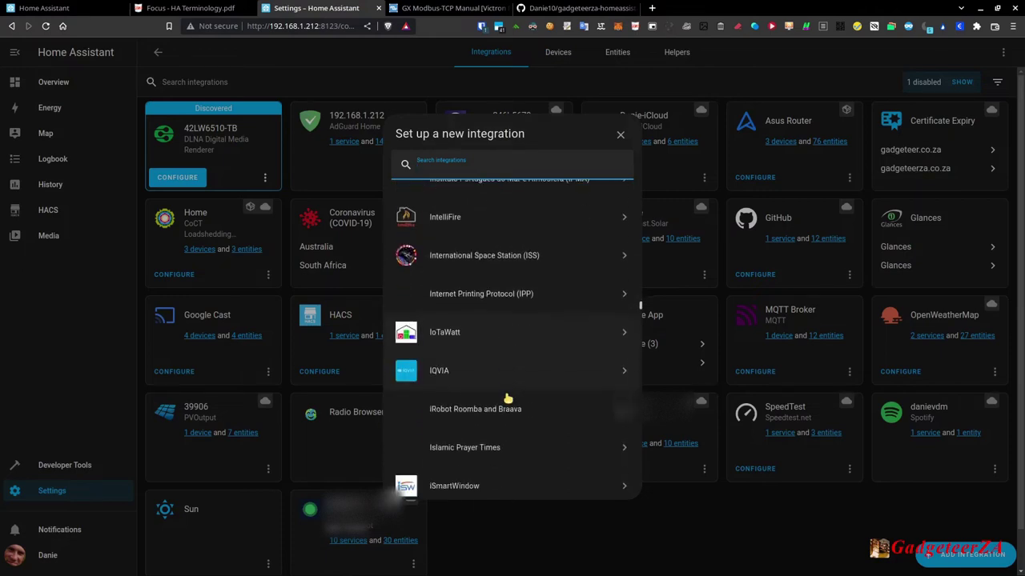
scroll(518, 340, "down", 2)
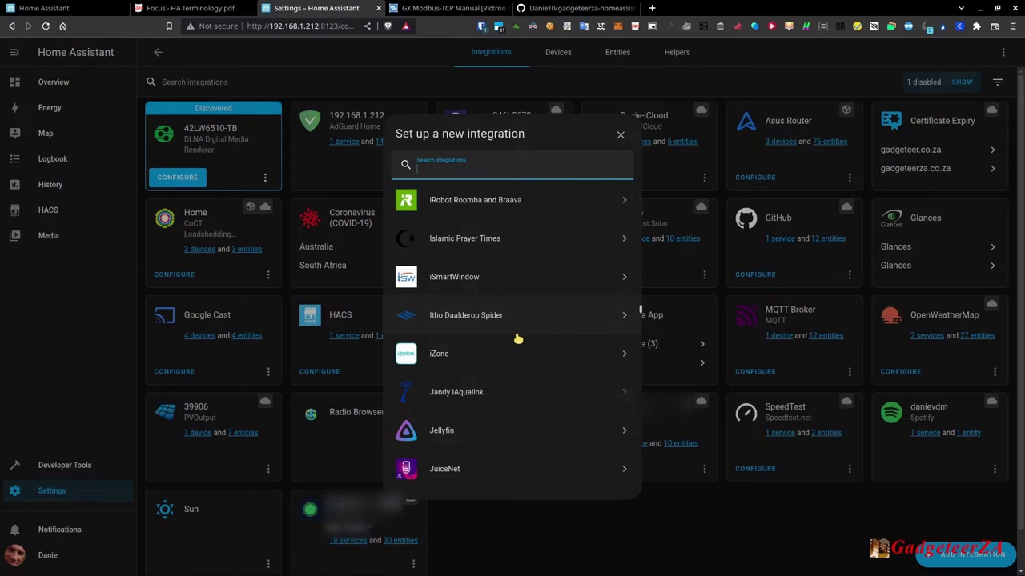
scroll(518, 340, "down", 3)
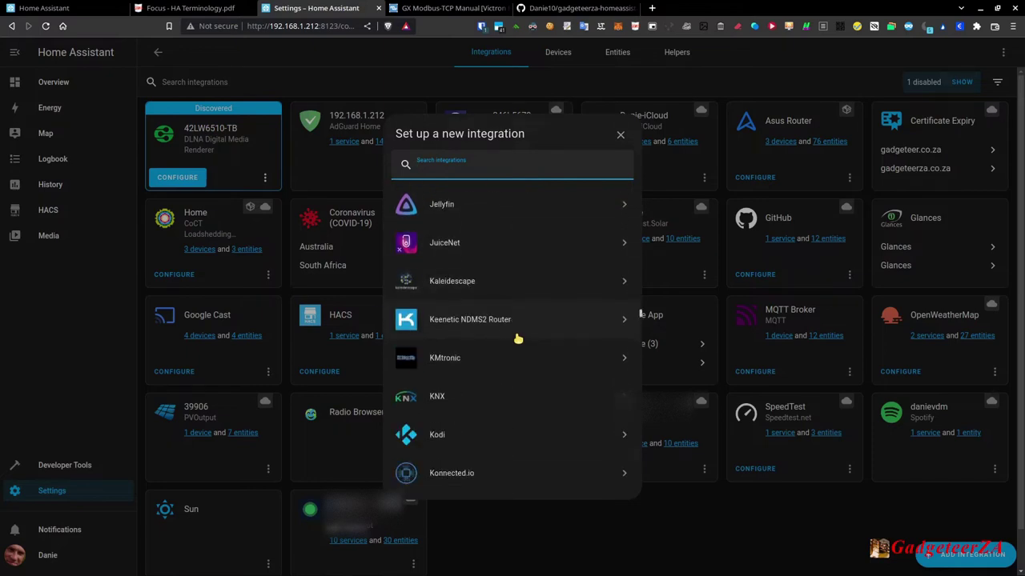
scroll(518, 339, "down", 3)
scroll(518, 340, "down", 5)
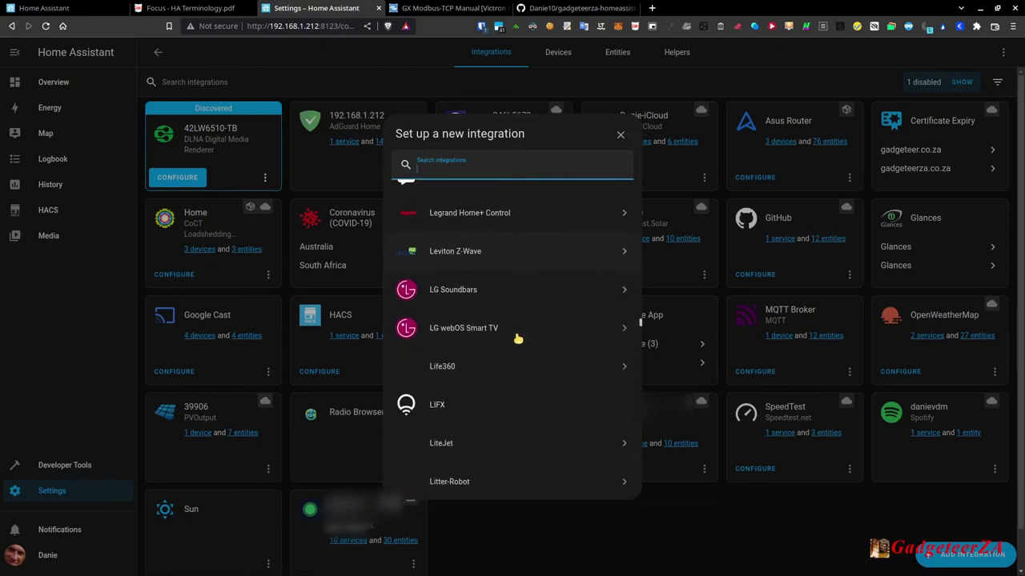
scroll(518, 339, "down", 2)
scroll(518, 340, "down", 5)
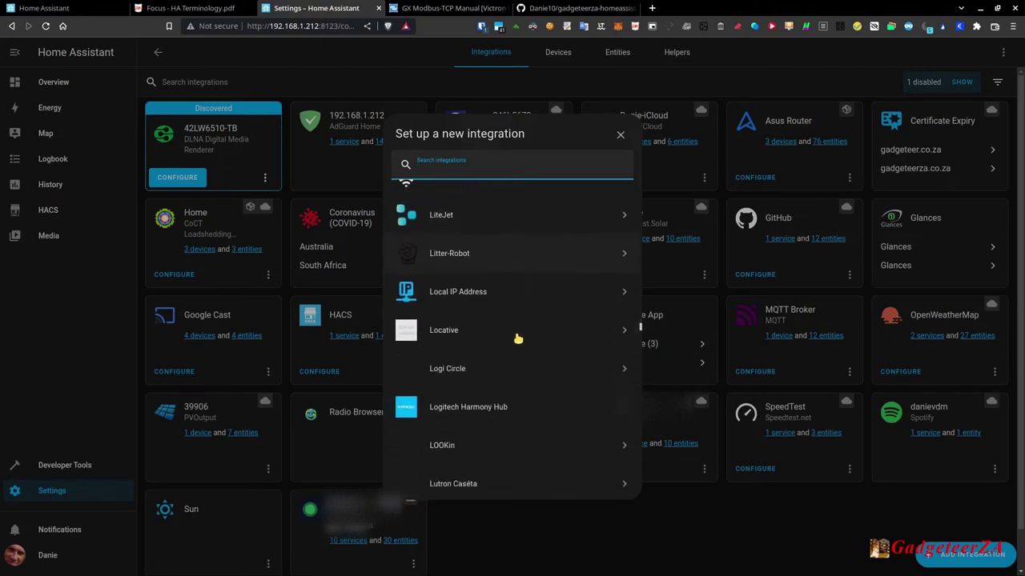
scroll(518, 339, "down", 1)
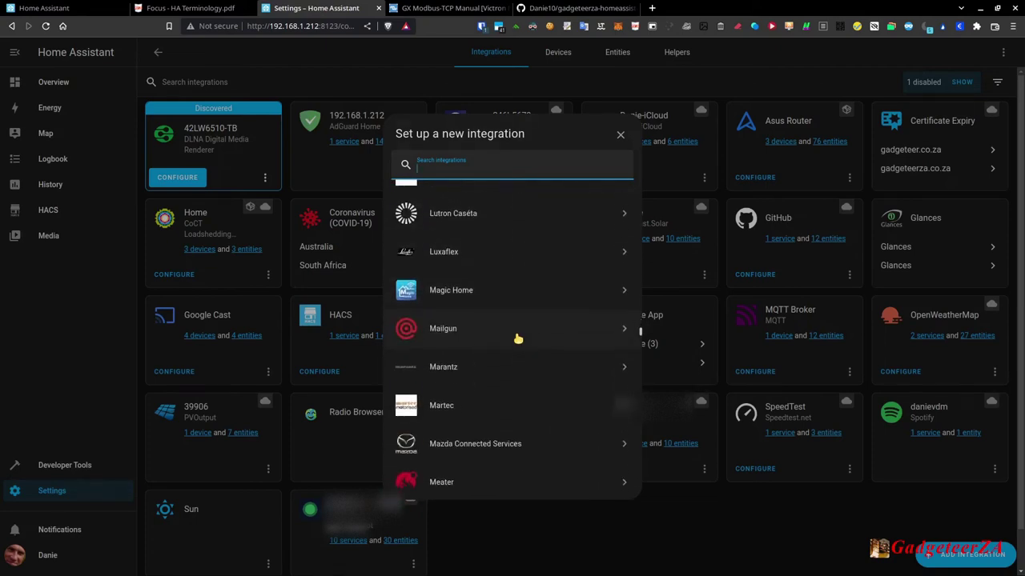
Browse the rest of the alphabetical list of available integrations, from the M entries through the W entries such as Waze Travel Time and WiLight
scroll(518, 340, "down", 1)
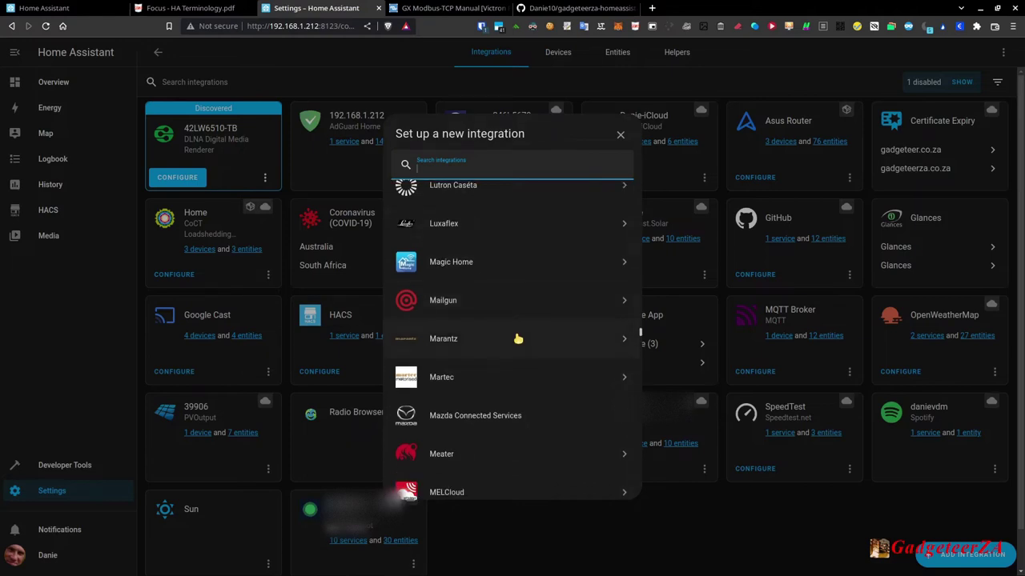
scroll(518, 340, "down", 5)
scroll(518, 340, "down", 4)
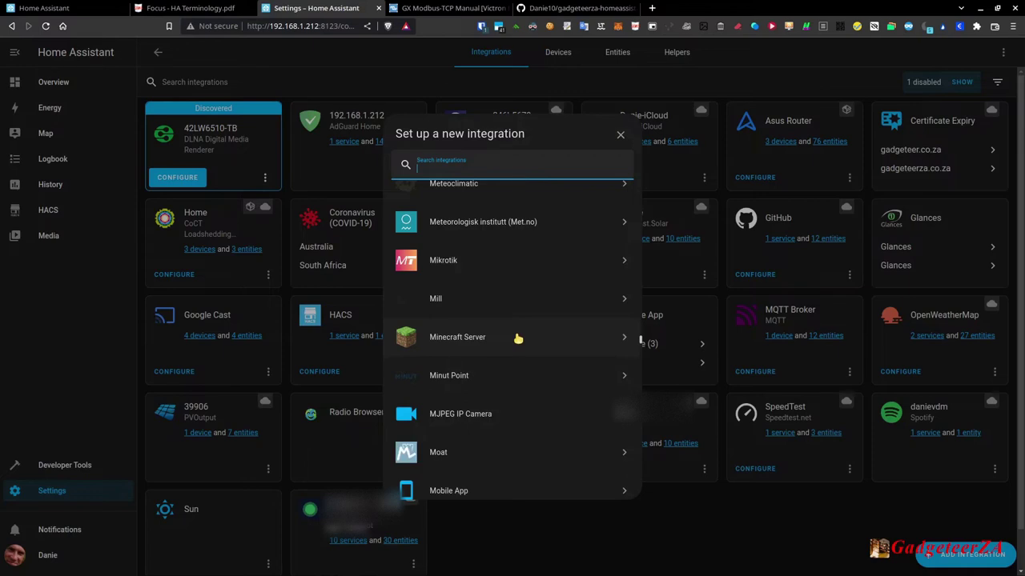
scroll(518, 340, "down", 5)
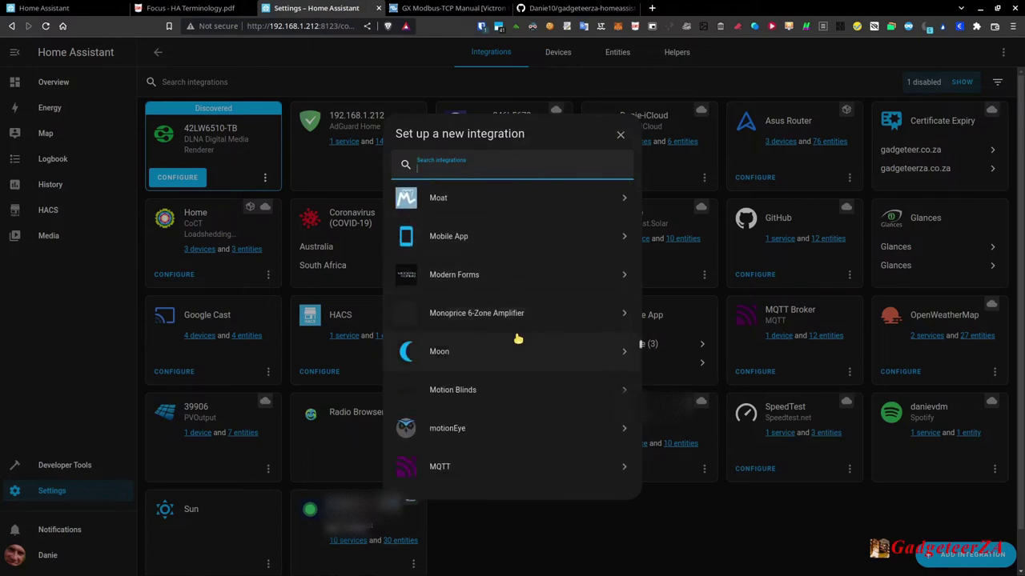
scroll(518, 340, "down", 5)
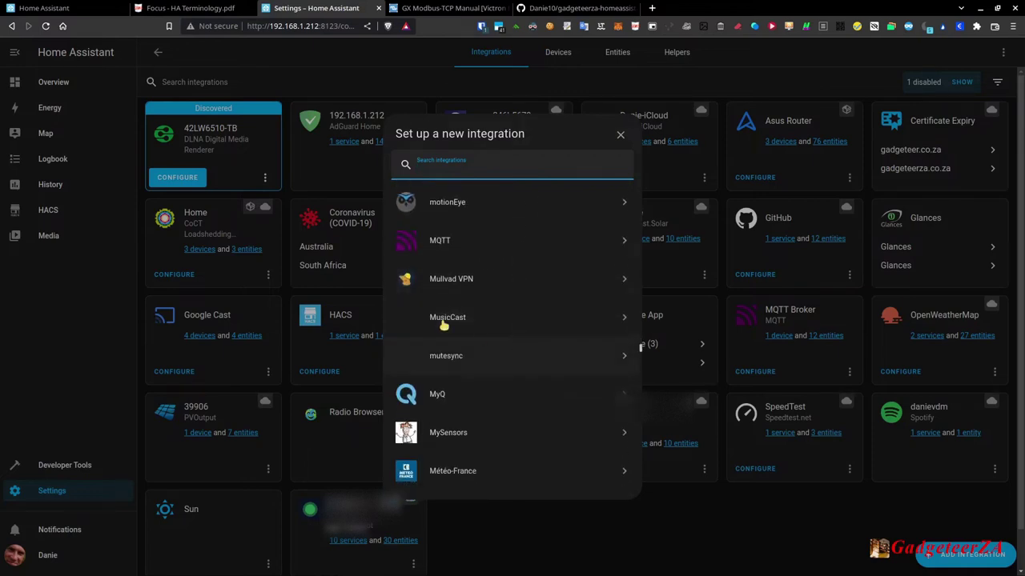
scroll(523, 352, "down", 5)
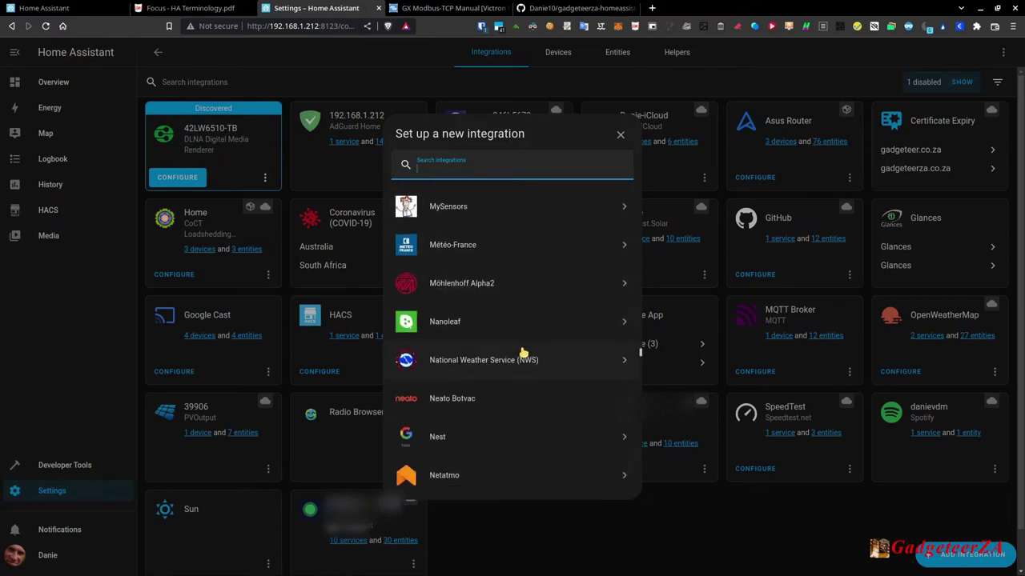
scroll(523, 352, "down", 5)
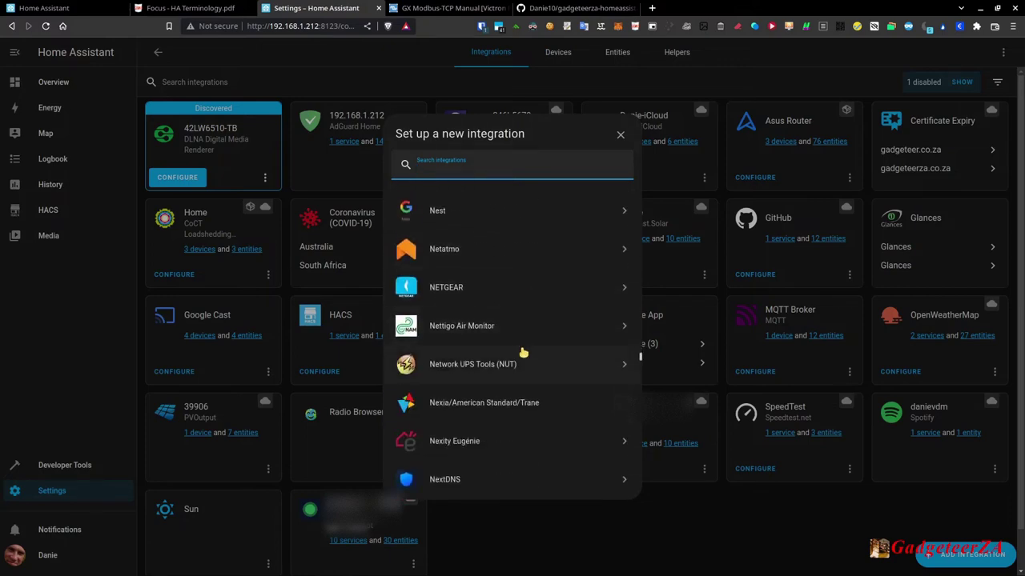
scroll(523, 352, "down", 5)
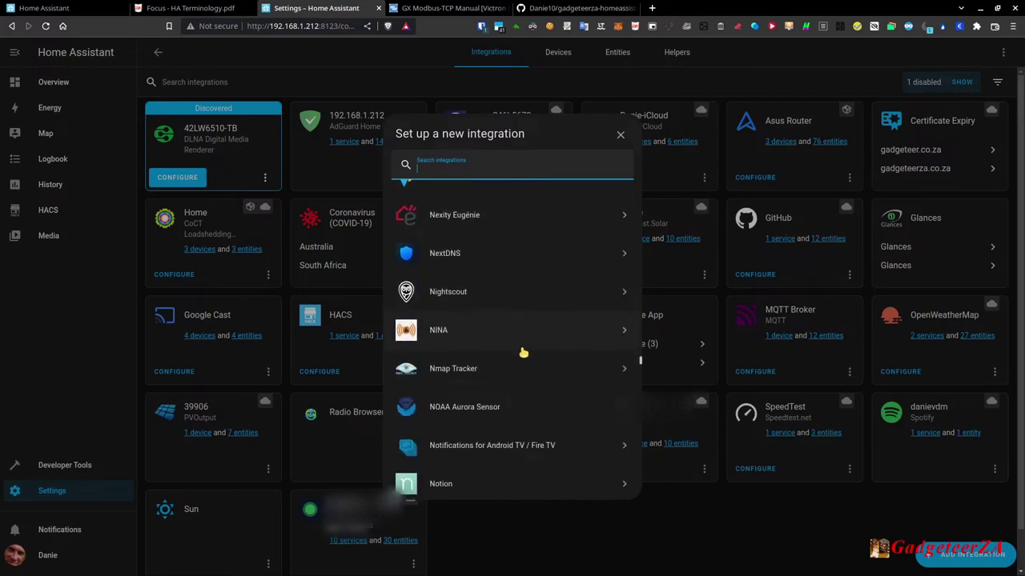
scroll(522, 352, "down", 5)
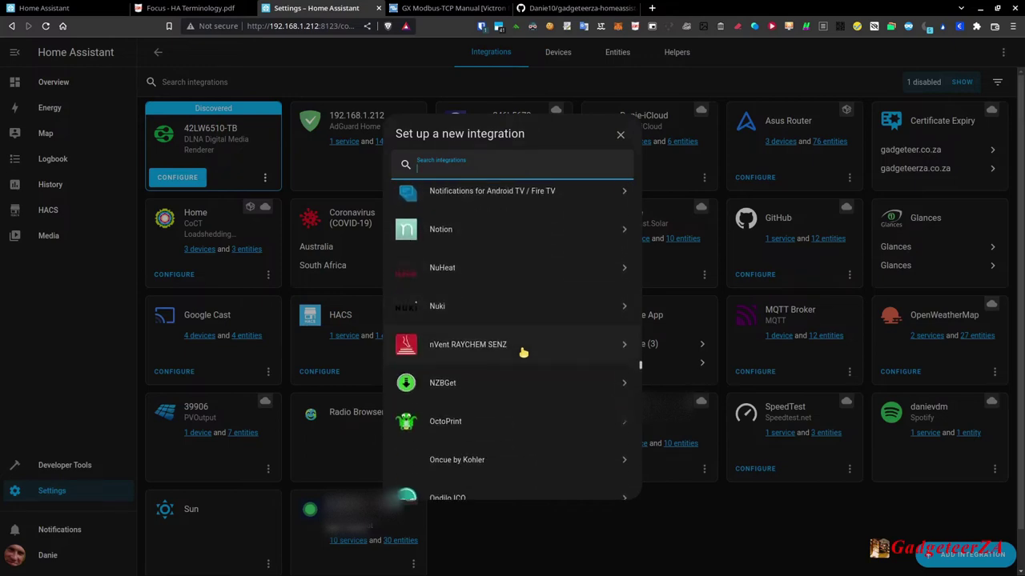
scroll(523, 352, "down", 4)
scroll(523, 352, "down", 5)
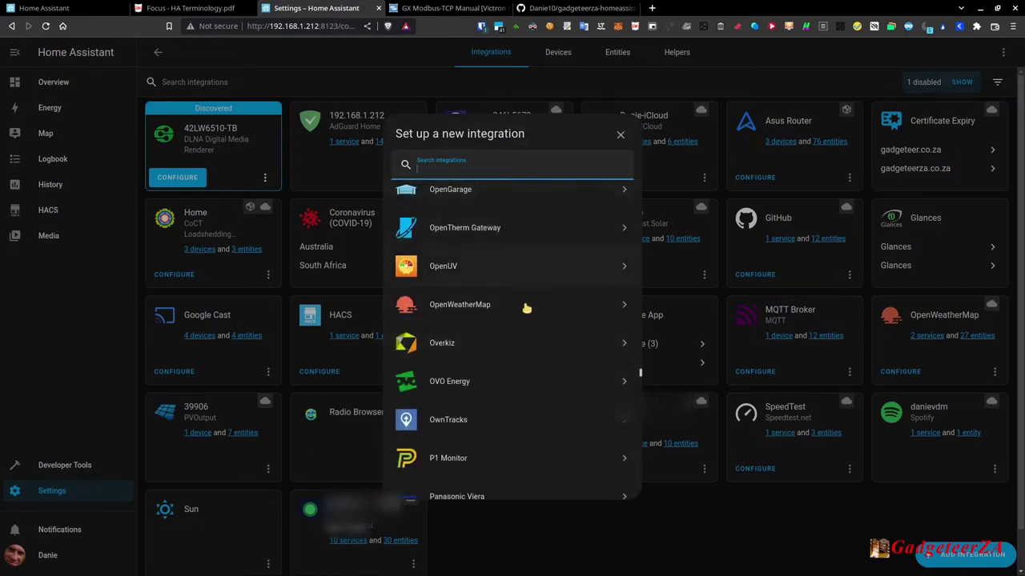
scroll(567, 362, "down", 4)
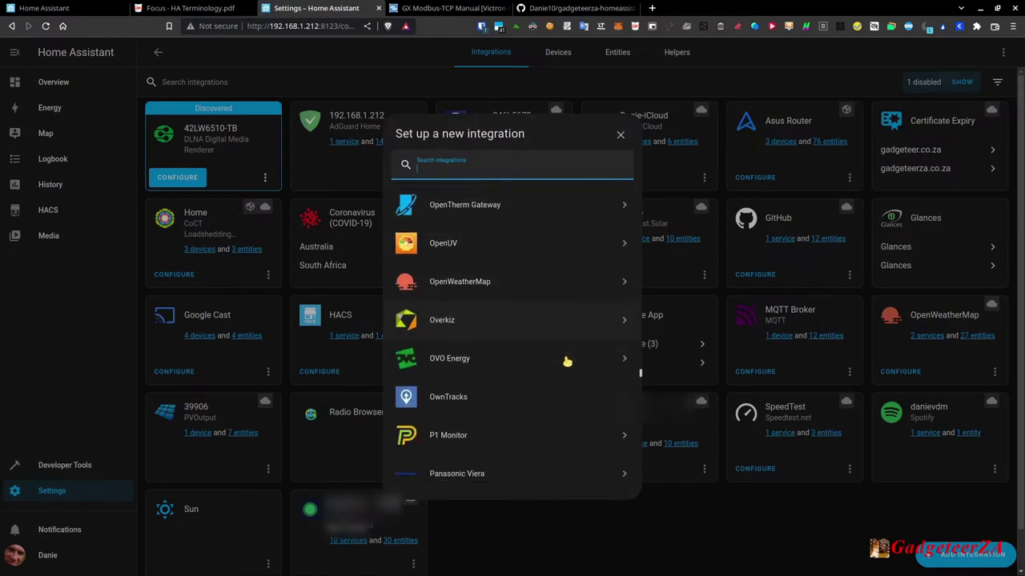
scroll(567, 362, "down", 3)
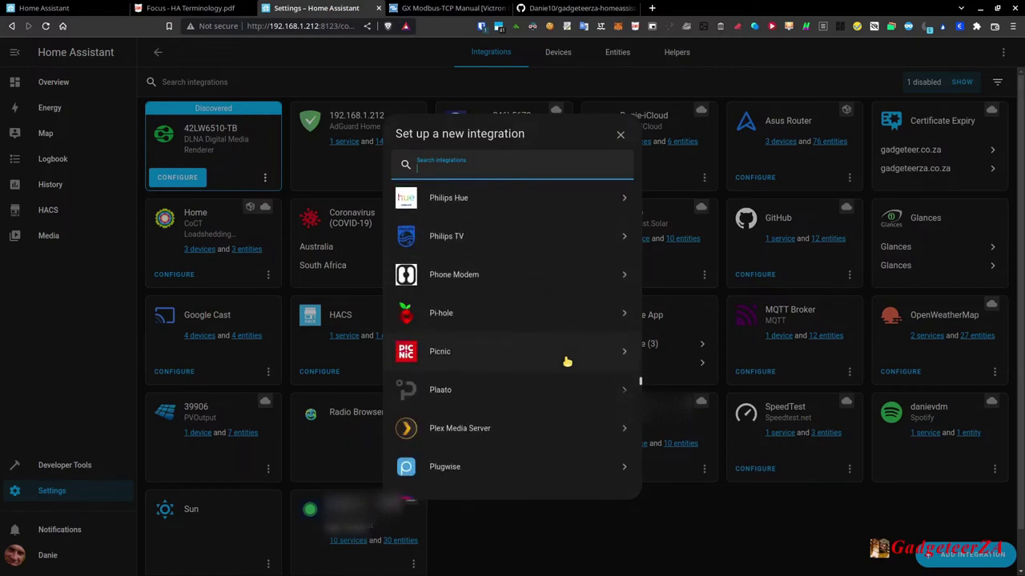
scroll(567, 362, "down", 3)
scroll(567, 362, "down", 3)
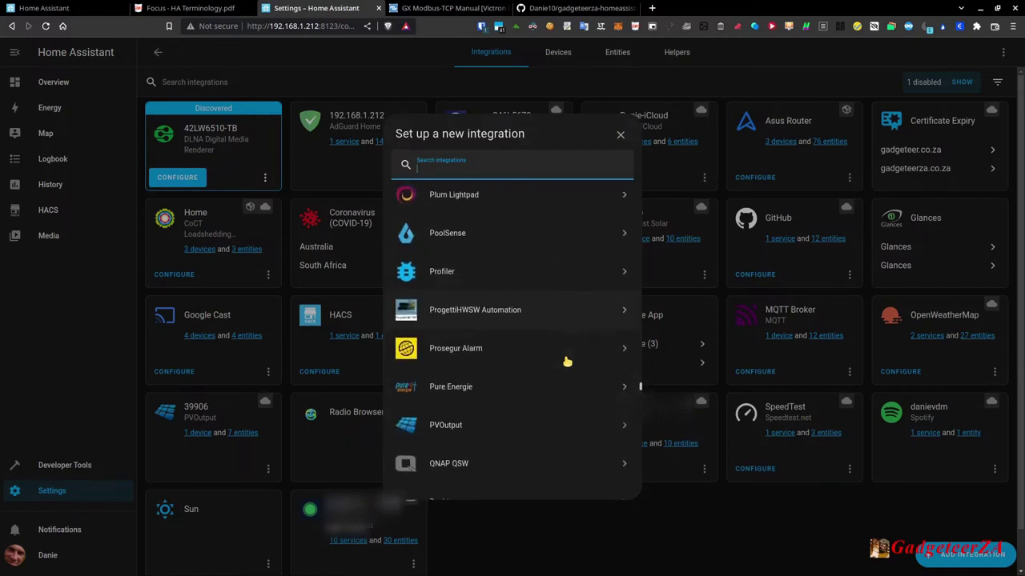
scroll(566, 361, "down", 2)
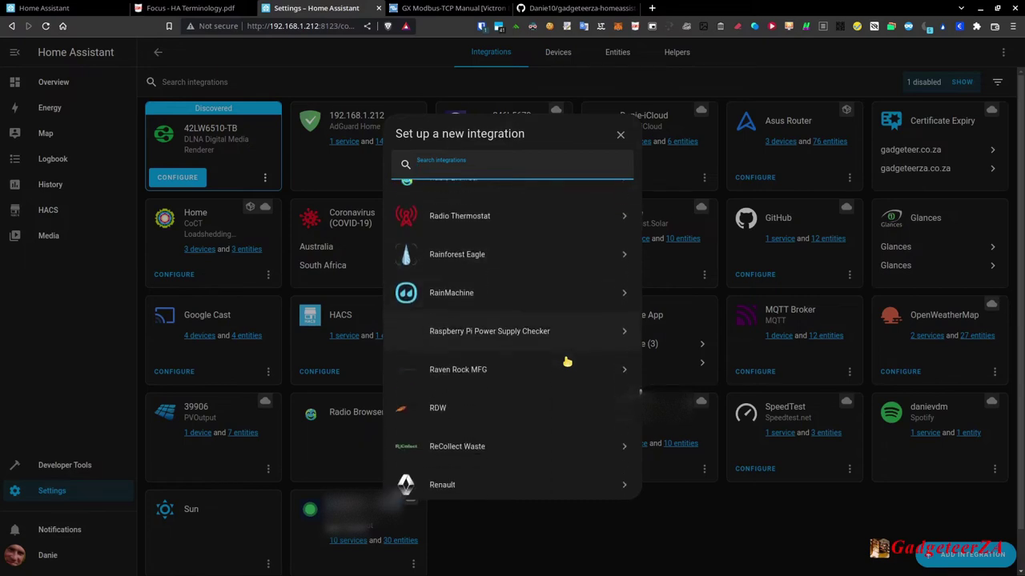
scroll(566, 362, "down", 2)
scroll(567, 361, "down", 1)
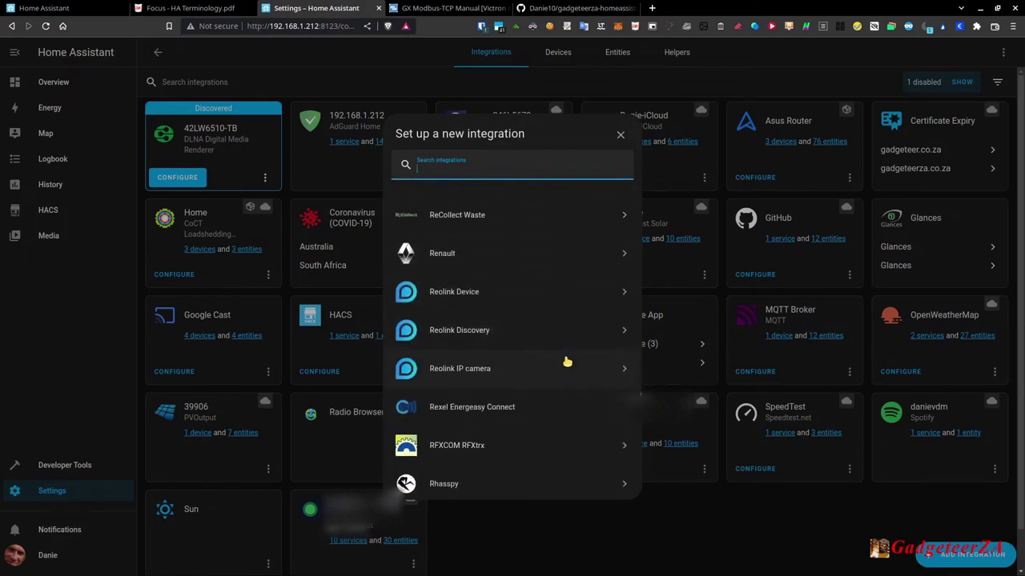
scroll(567, 362, "down", 3)
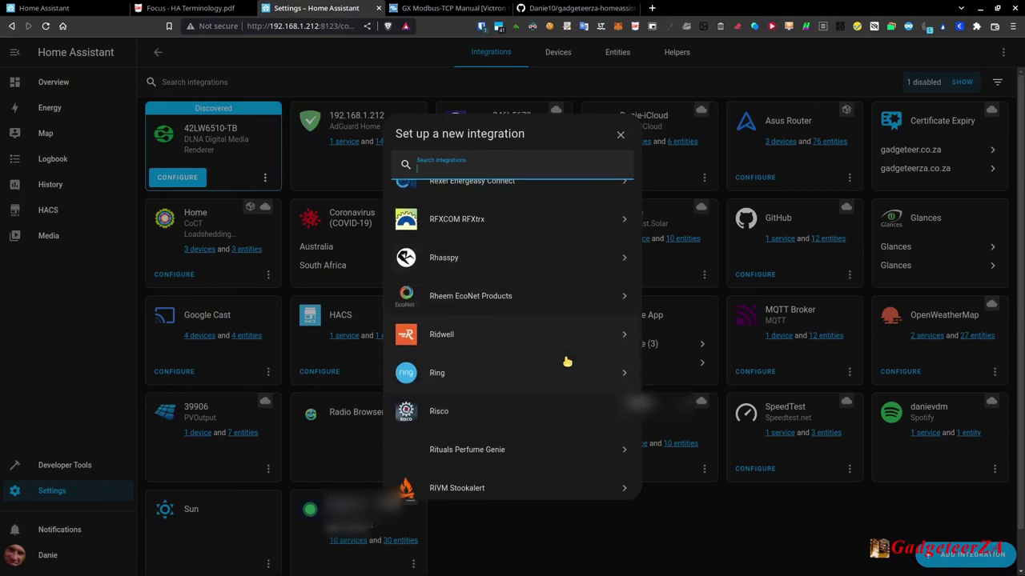
scroll(567, 362, "down", 2)
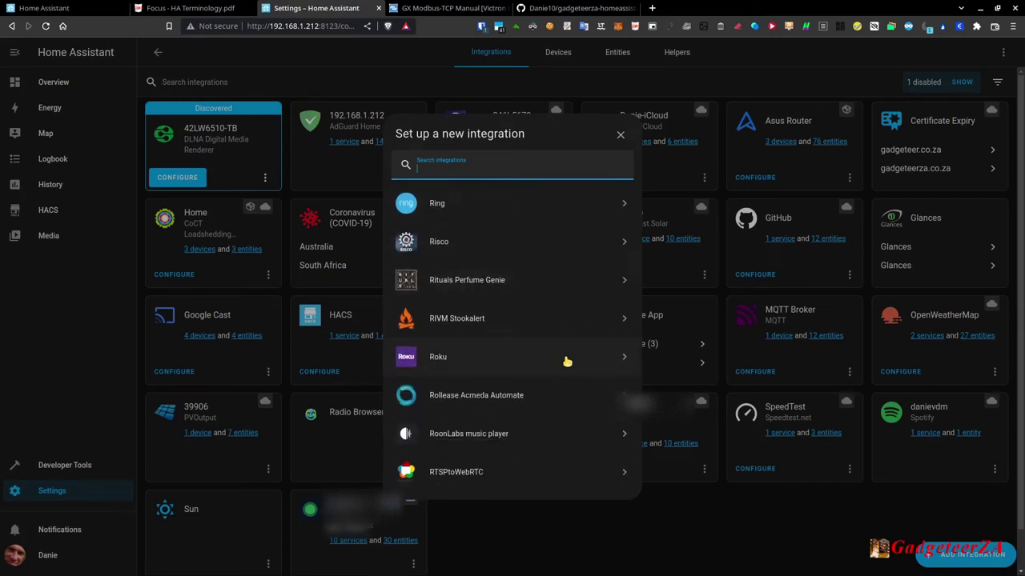
scroll(567, 362, "down", 3)
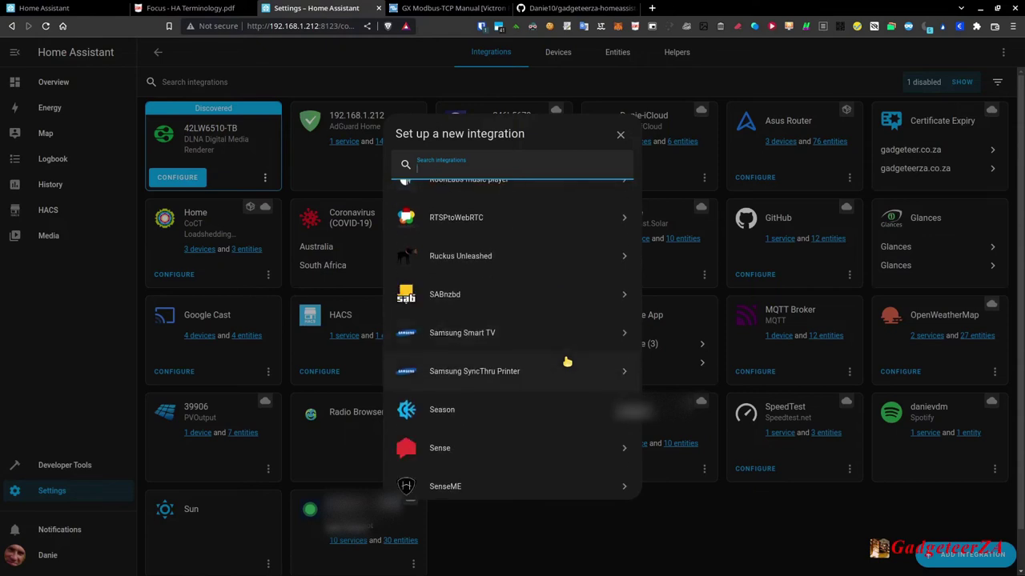
scroll(567, 362, "down", 3)
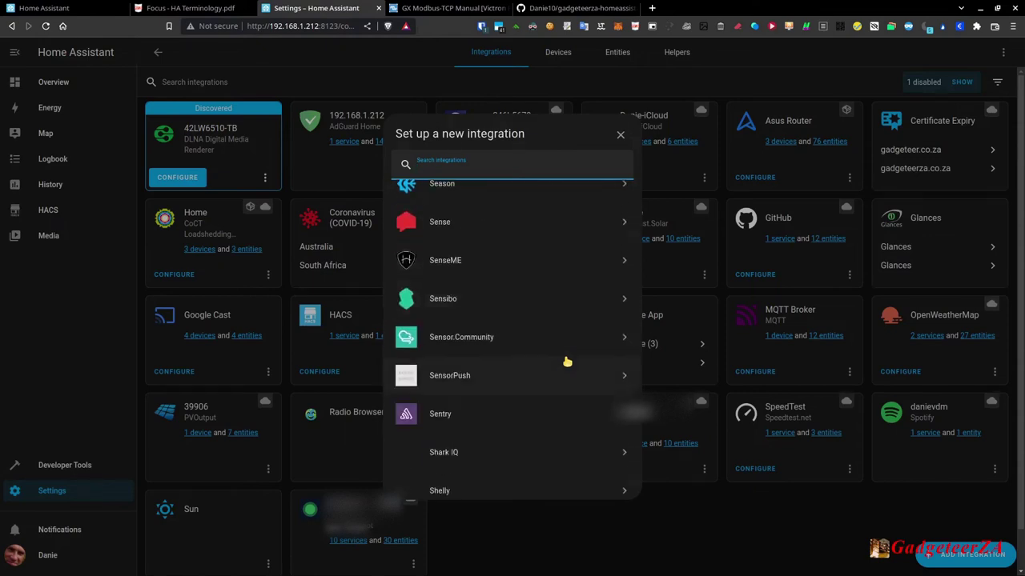
scroll(567, 361, "down", 4)
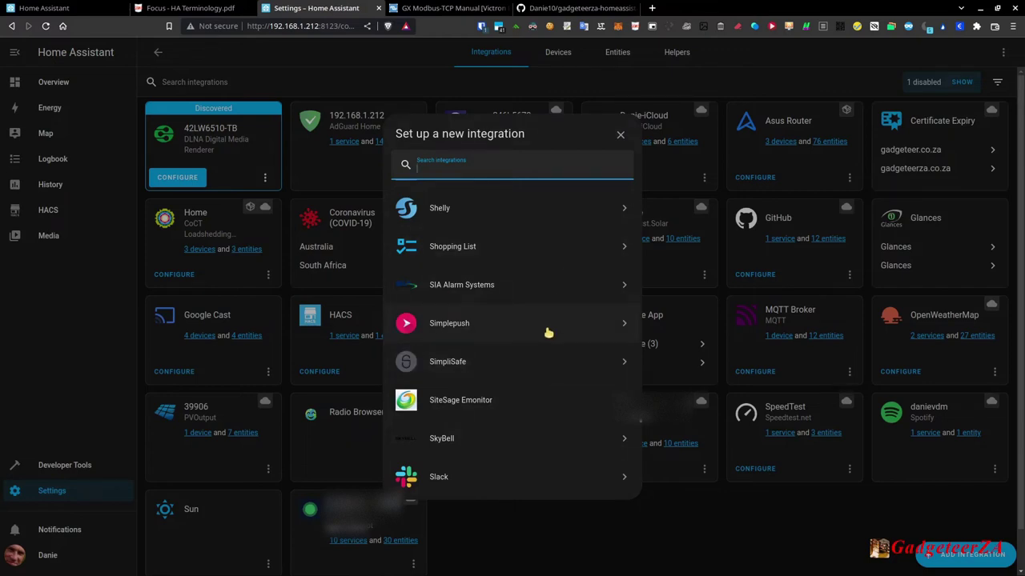
scroll(549, 333, "down", 3)
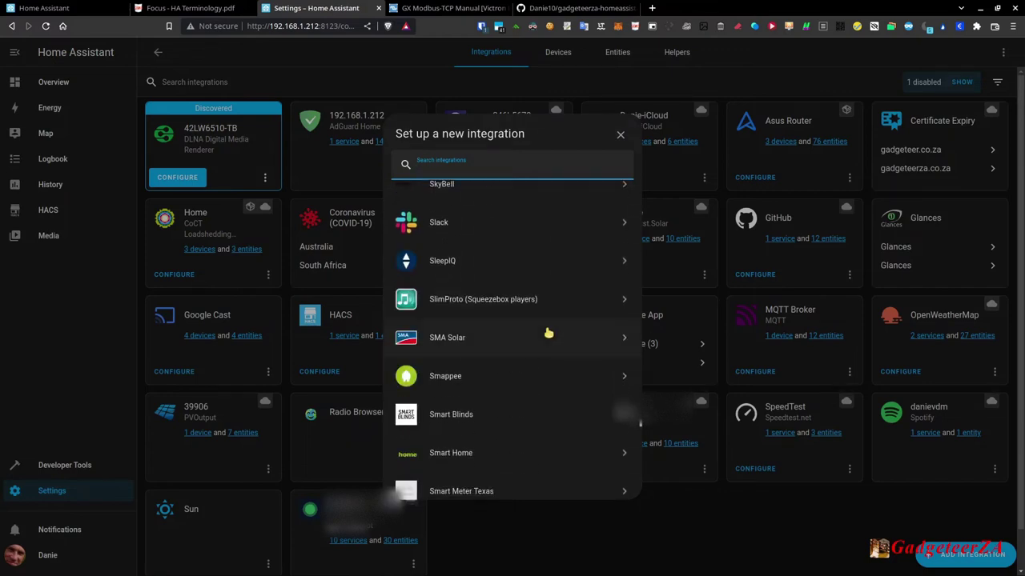
scroll(548, 332, "down", 3)
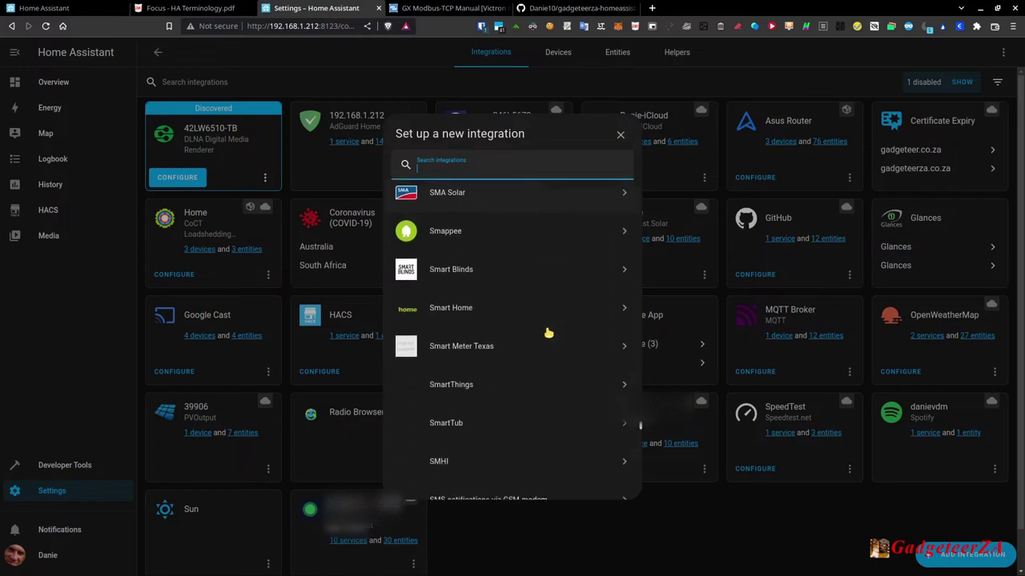
scroll(548, 332, "down", 3)
scroll(548, 332, "down", 2)
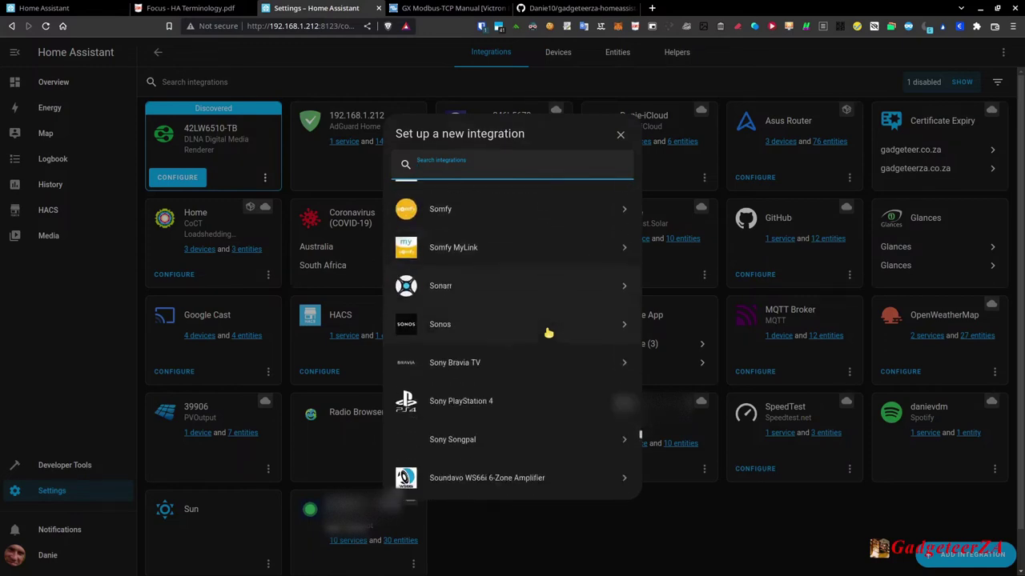
scroll(549, 332, "down", 1)
scroll(548, 332, "down", 2)
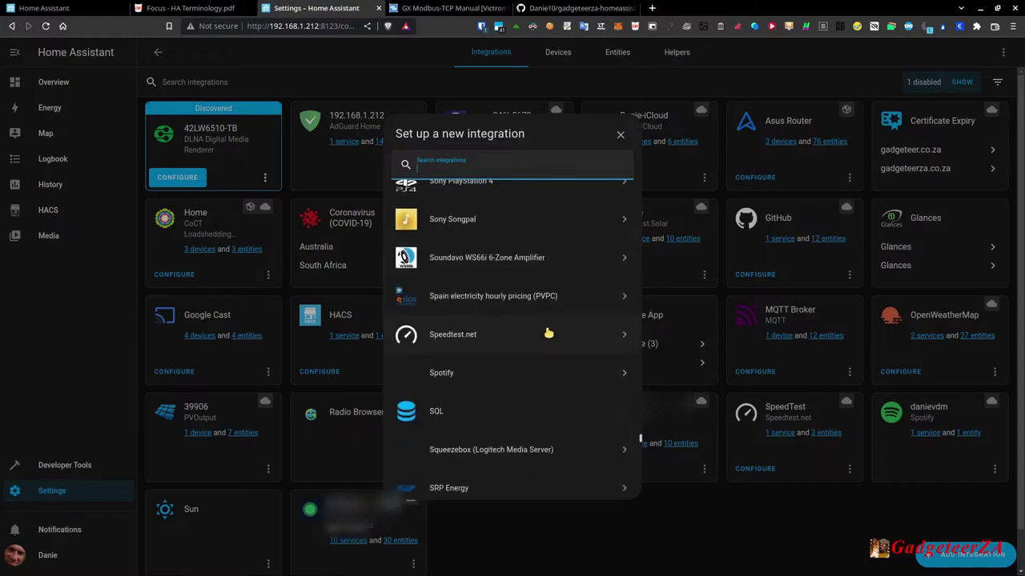
scroll(548, 332, "down", 2)
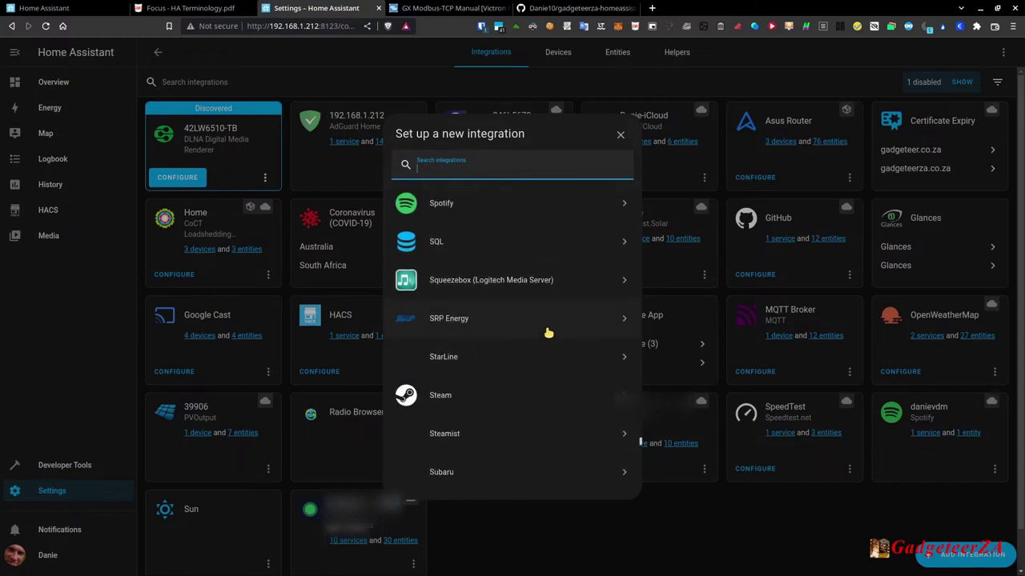
scroll(548, 332, "down", 4)
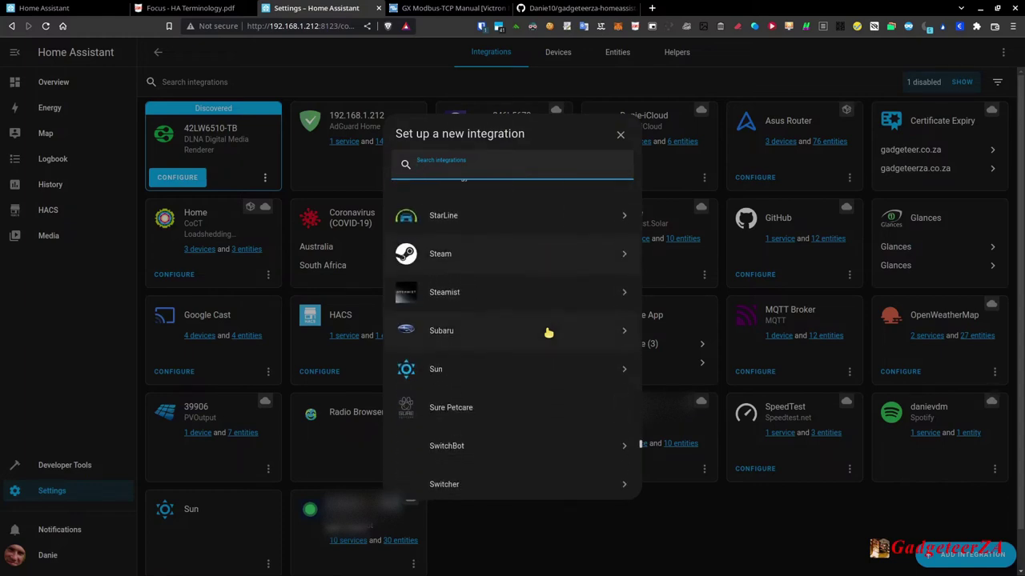
scroll(549, 332, "down", 4)
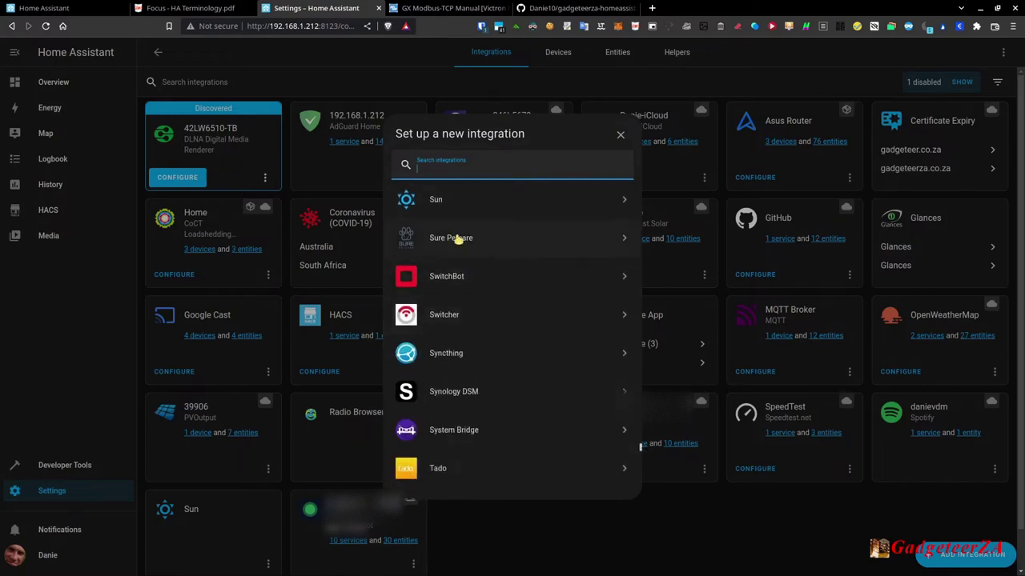
scroll(532, 342, "down", 3)
scroll(532, 342, "down", 3)
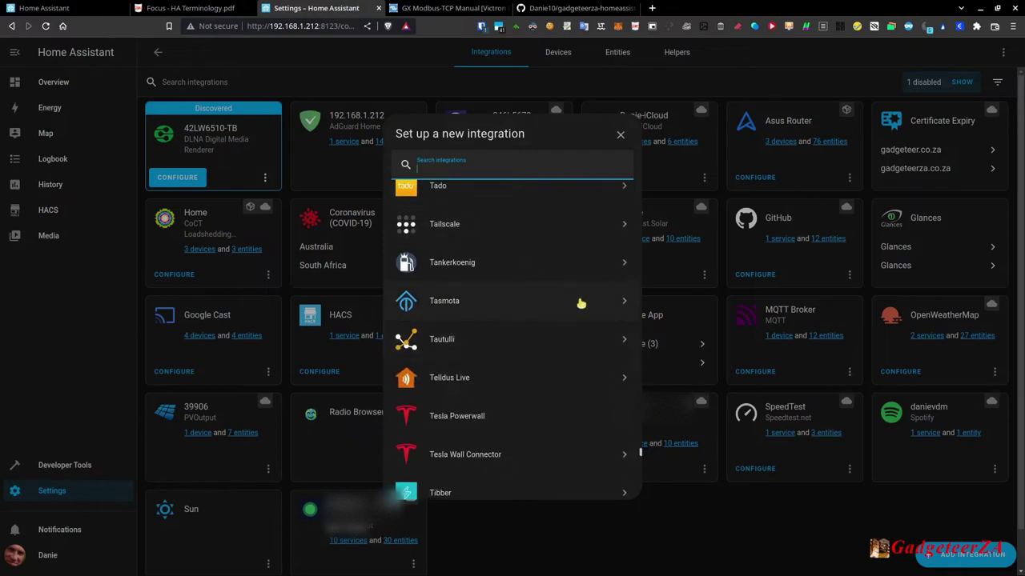
scroll(501, 361, "down", 2)
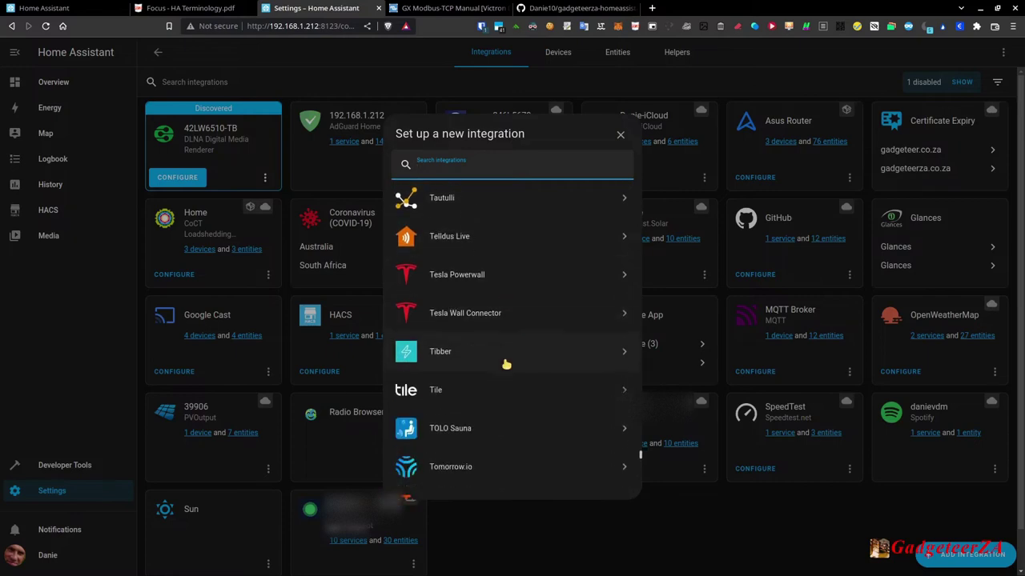
scroll(491, 411, "down", 4)
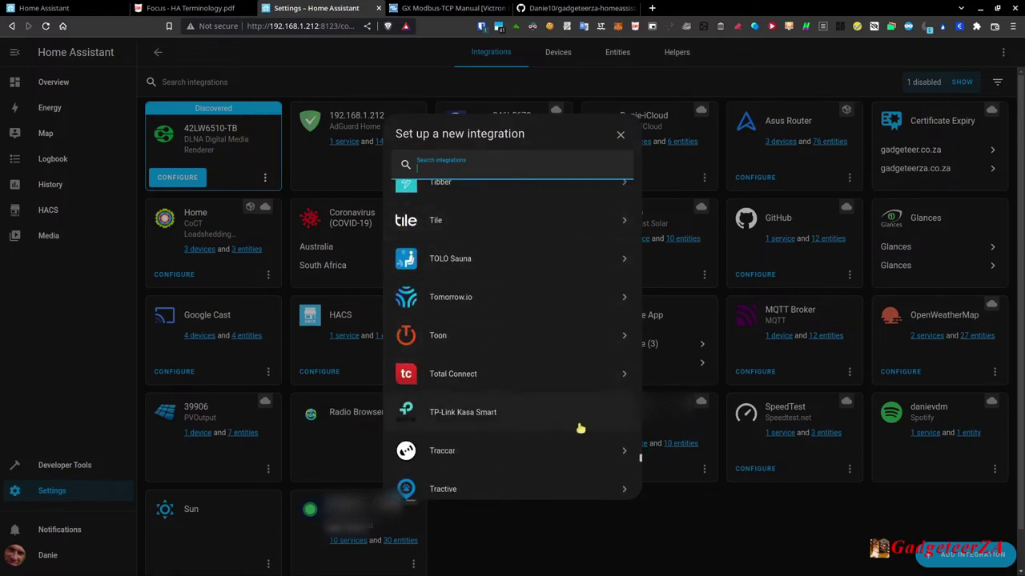
scroll(551, 416, "down", 3)
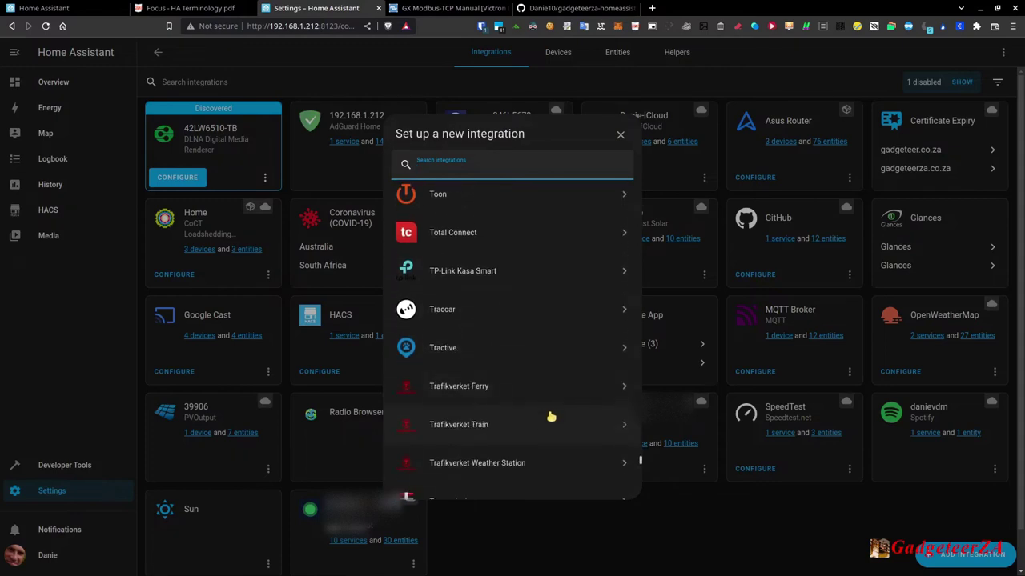
scroll(551, 416, "down", 4)
scroll(551, 416, "down", 3)
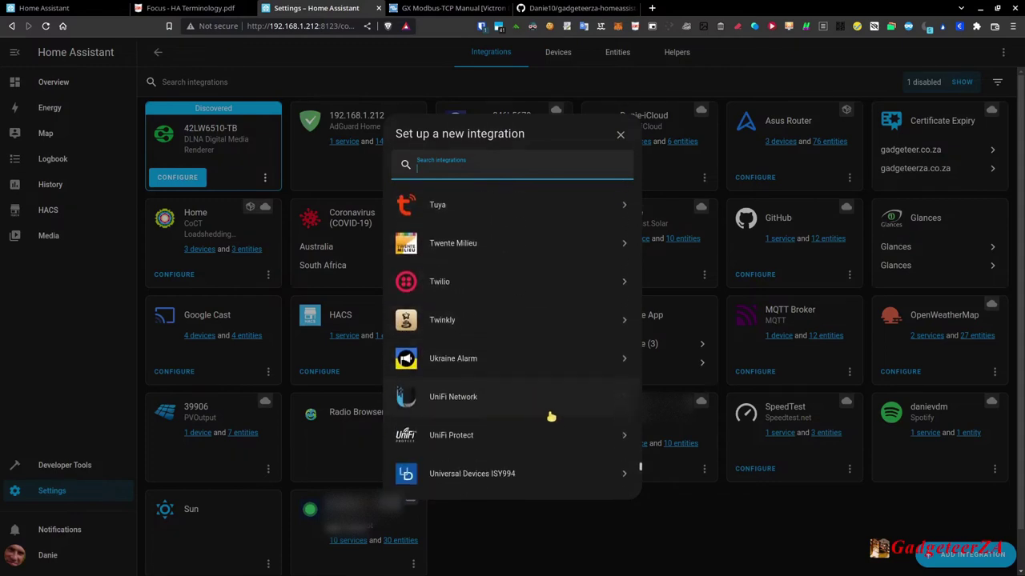
scroll(551, 417, "down", 5)
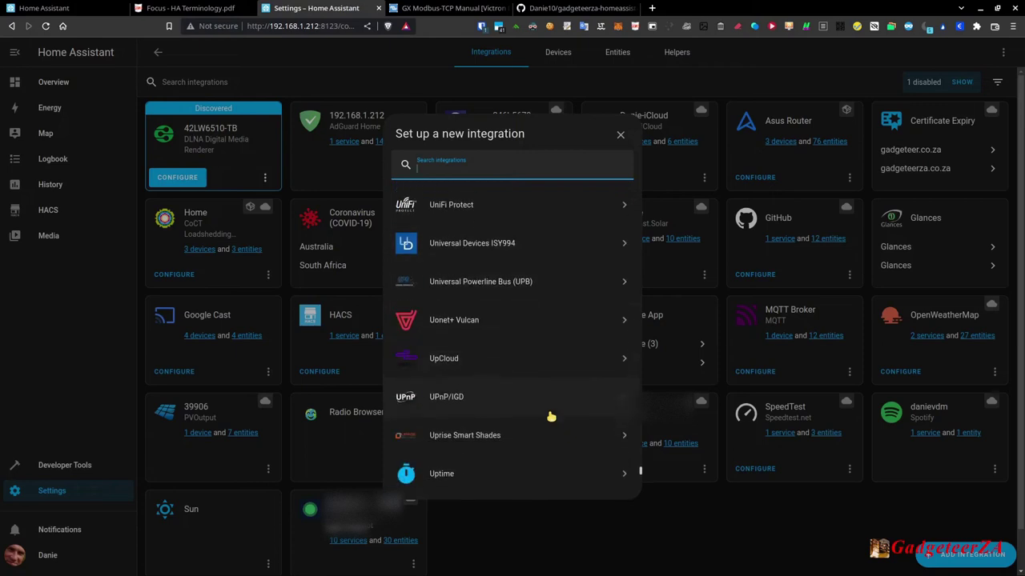
scroll(551, 416, "down", 5)
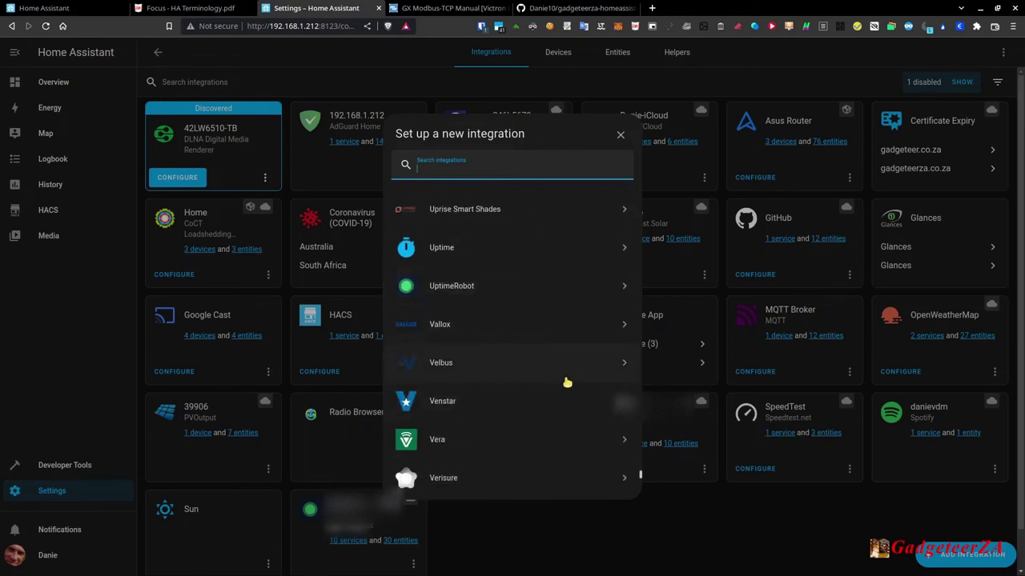
scroll(567, 382, "down", 1)
scroll(566, 383, "down", 2)
scroll(566, 383, "down", 2)
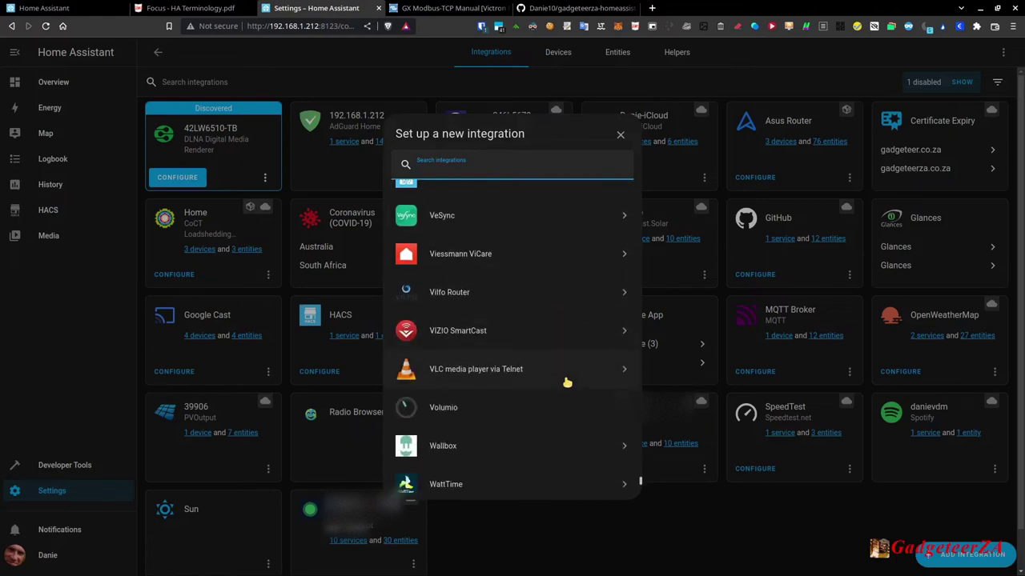
scroll(566, 382, "down", 3)
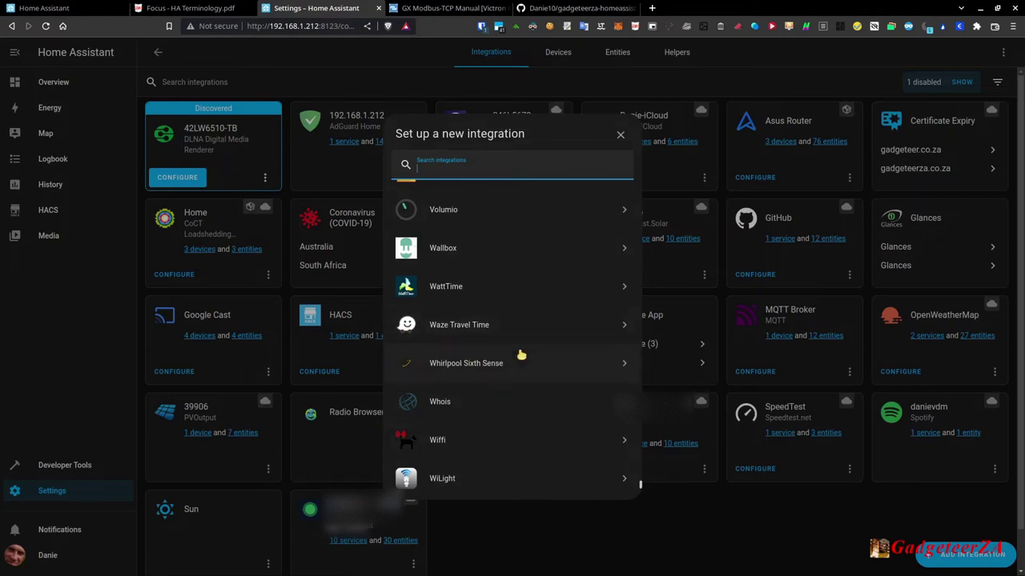
Browse the end of the alphabetical list of available integrations, from WiLight through Zigbee Home Automation
scroll(521, 354, "down", 5)
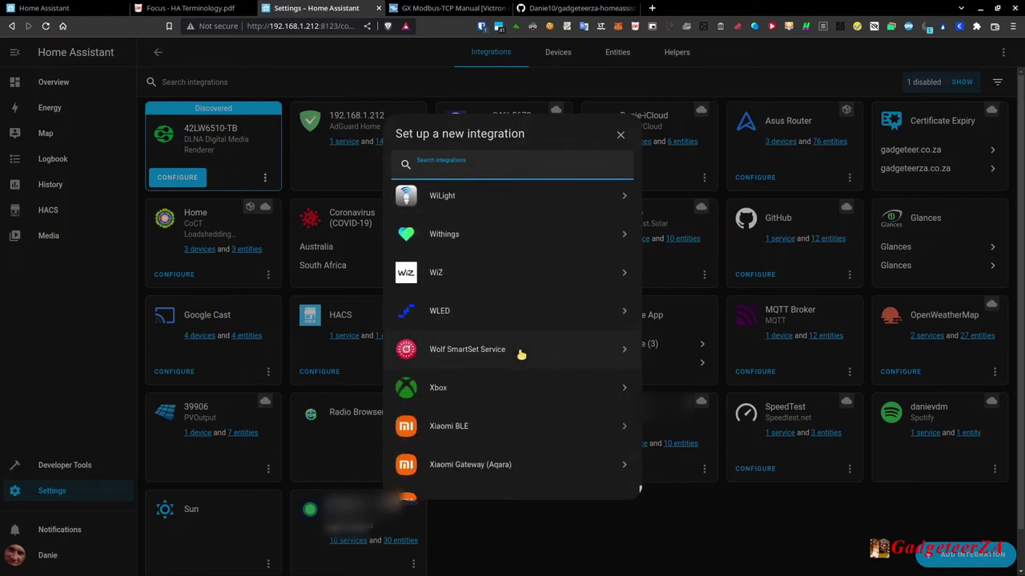
scroll(521, 355, "down", 3)
scroll(521, 355, "down", 3)
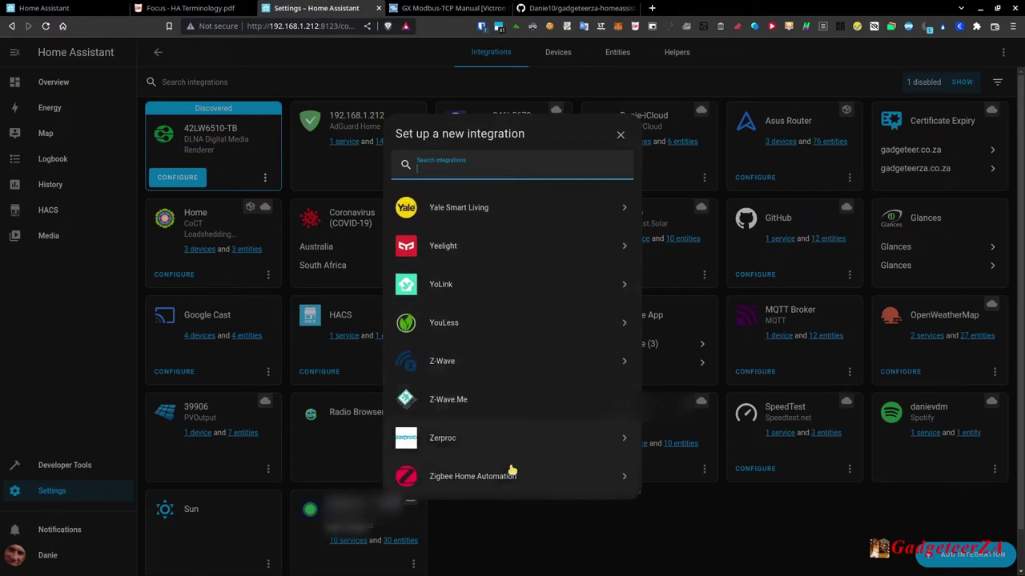
Start the Xbox integration setup to view its external Microsoft sign-in page, and close it without signing in
scroll(505, 474, "up", 5)
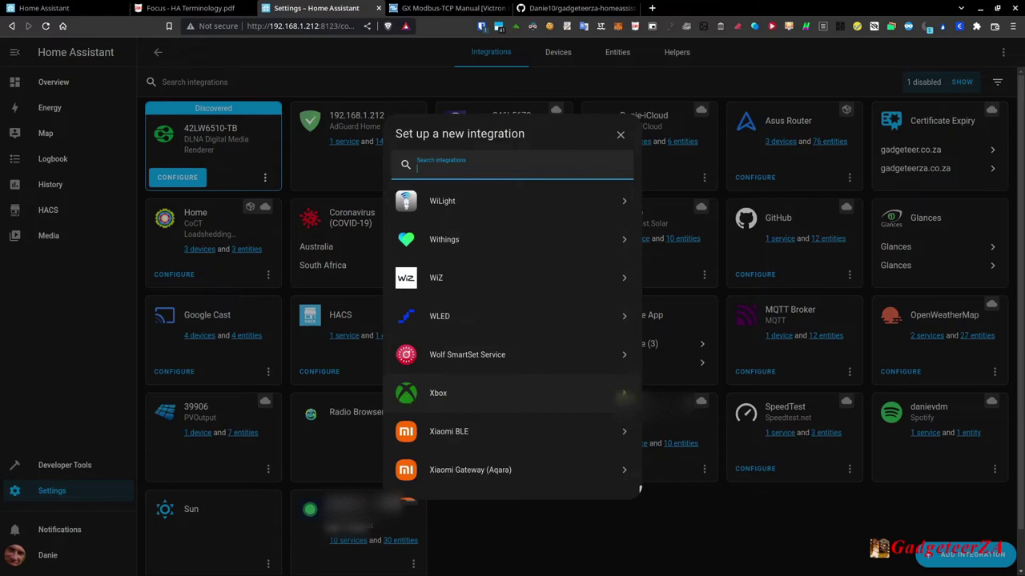
left_click(623, 394)
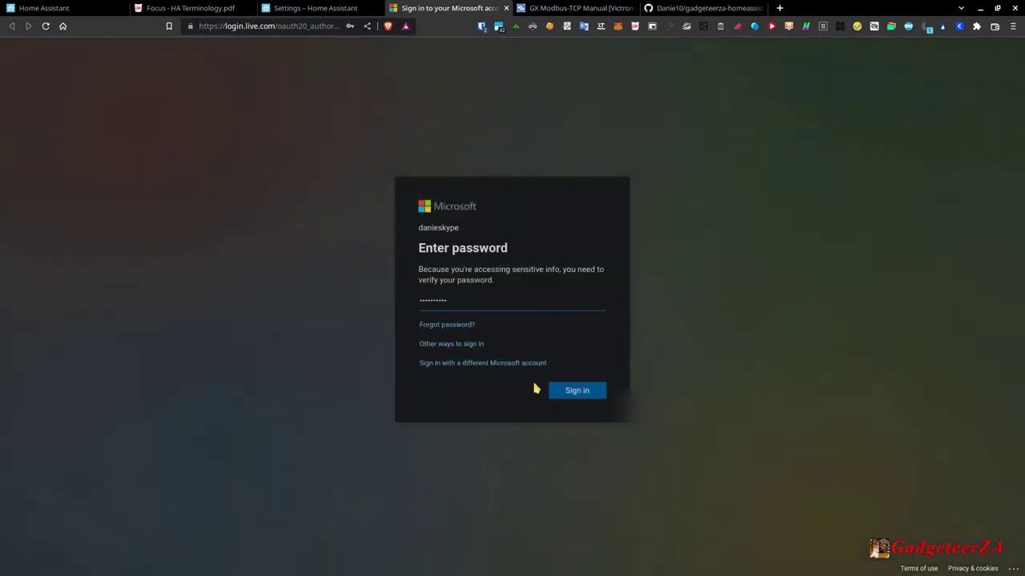
left_click(506, 8)
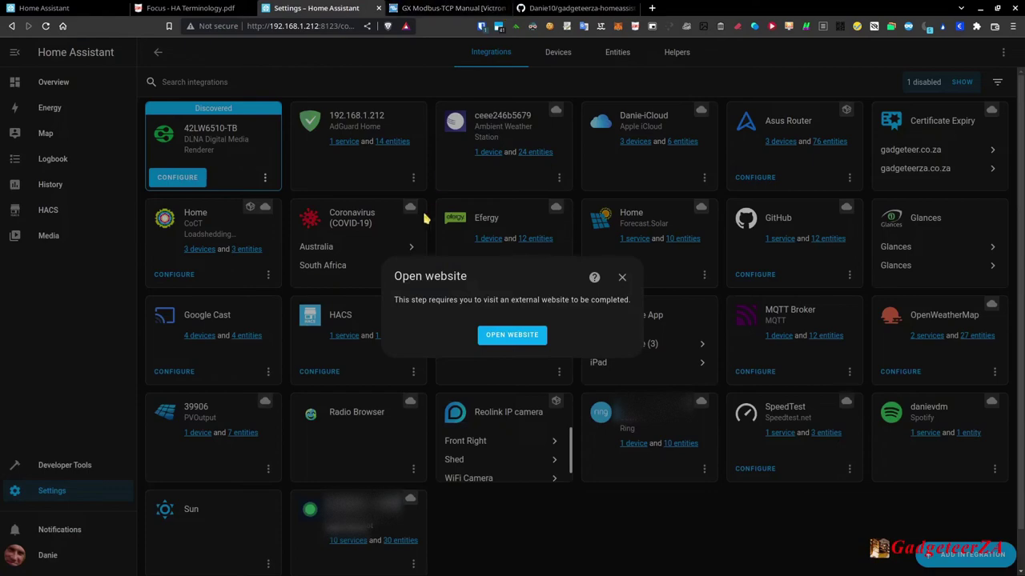
left_click(622, 277)
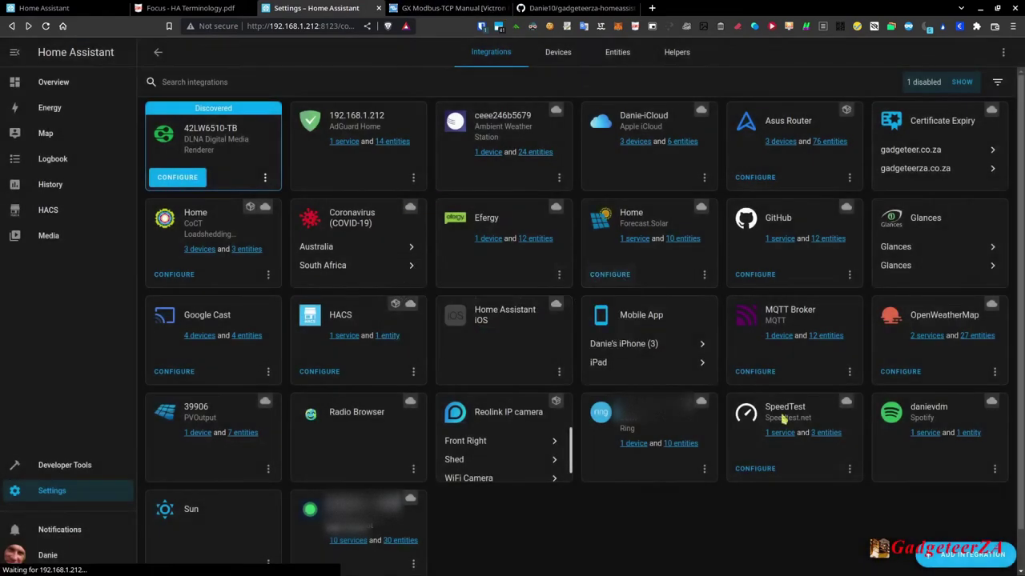
Reopen the list of available integrations, view the AdGuard Home setup form, and close it without submitting
scroll(504, 321, "down", 3)
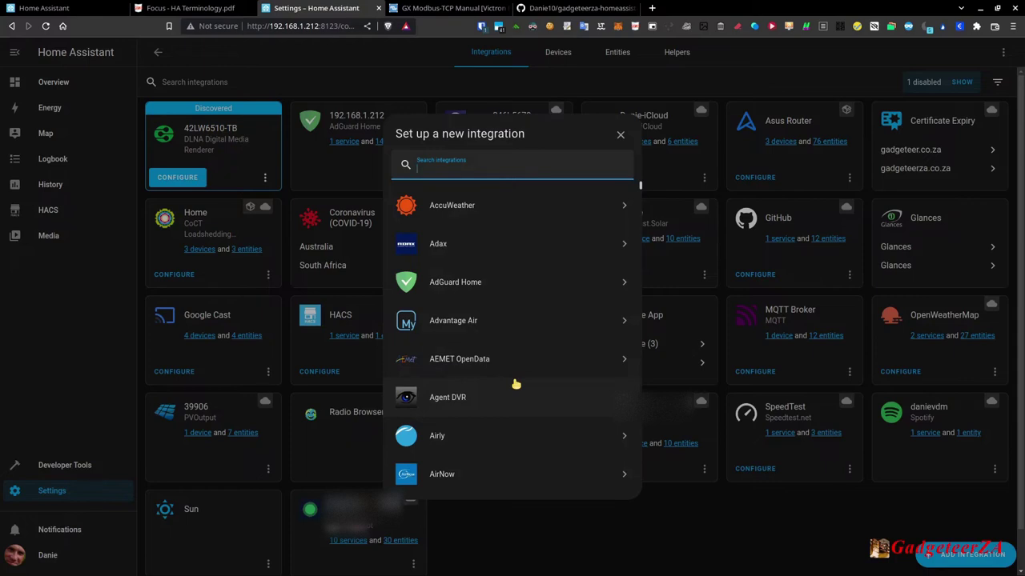
scroll(516, 384, "down", 4)
scroll(519, 393, "down", 4)
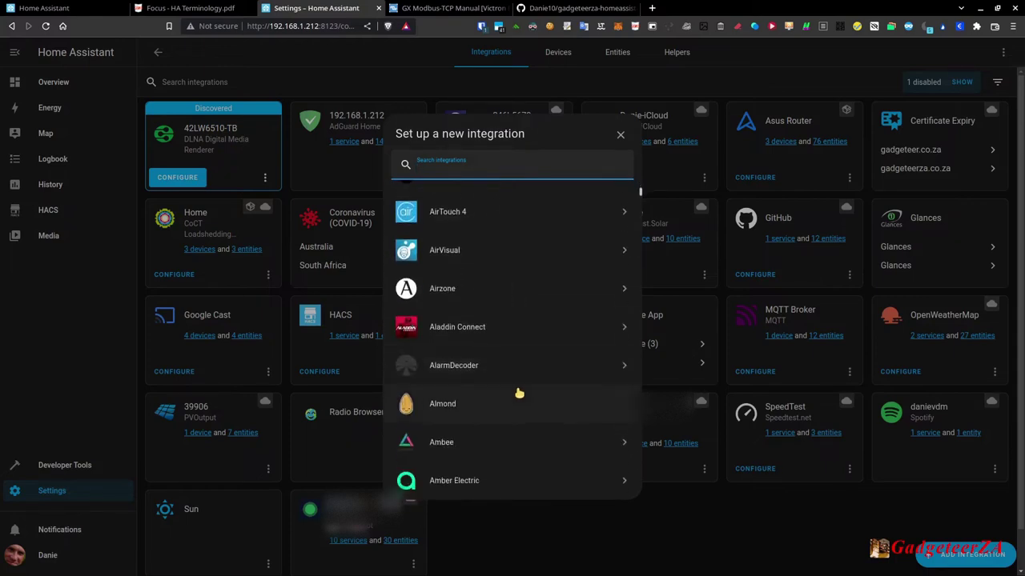
scroll(519, 393, "up", 4)
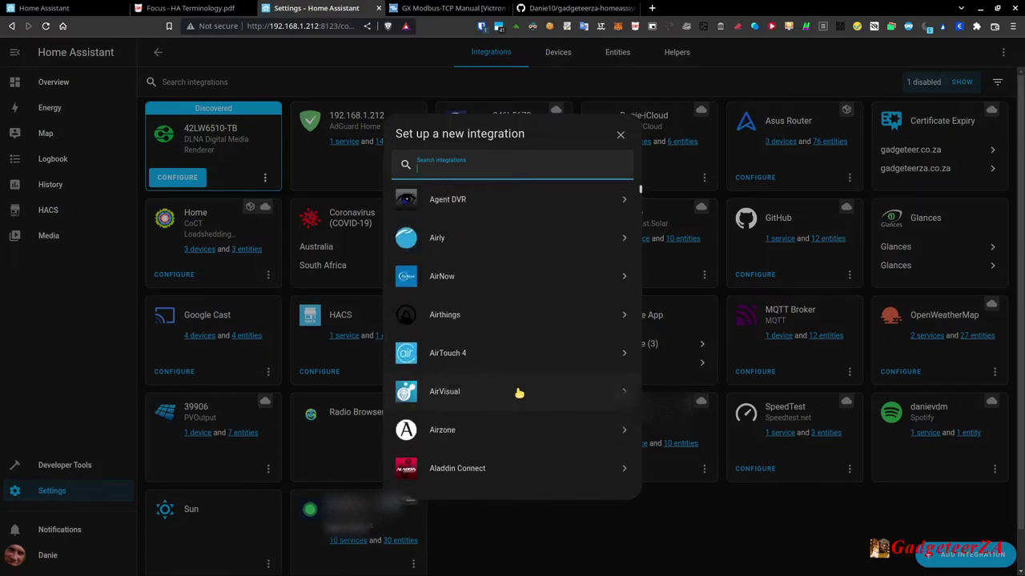
scroll(519, 393, "up", 3)
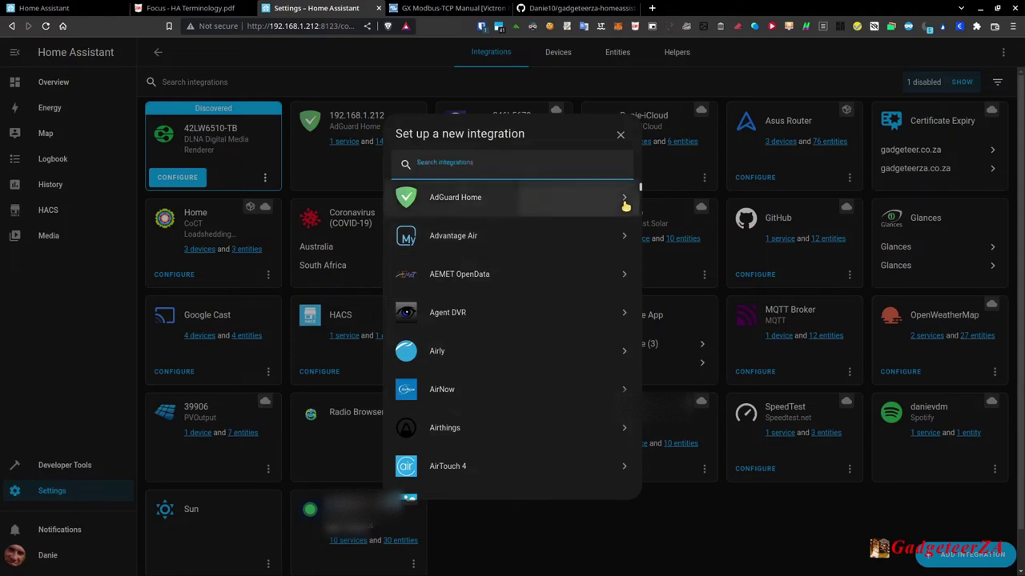
left_click(625, 203)
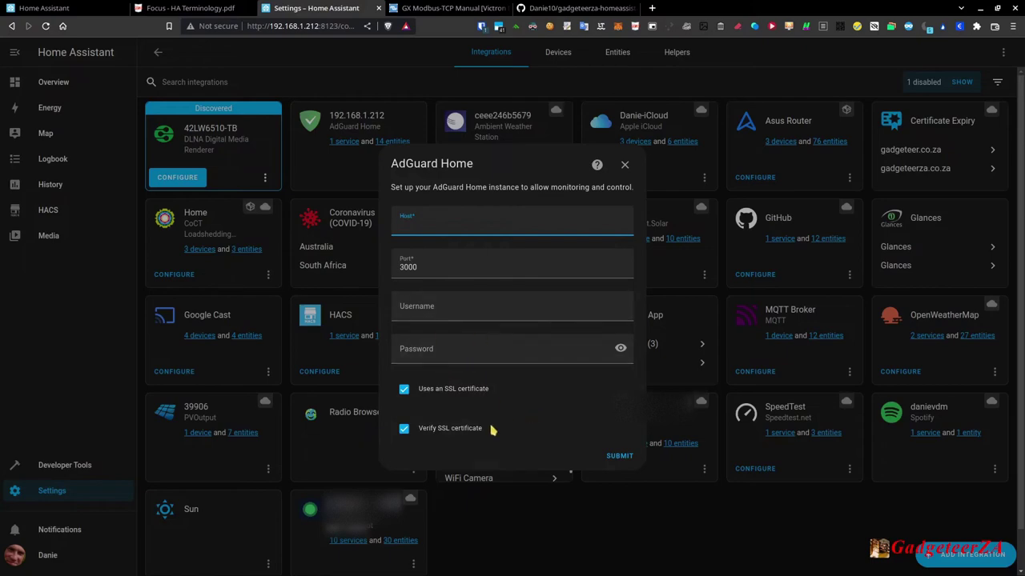
left_click(624, 165)
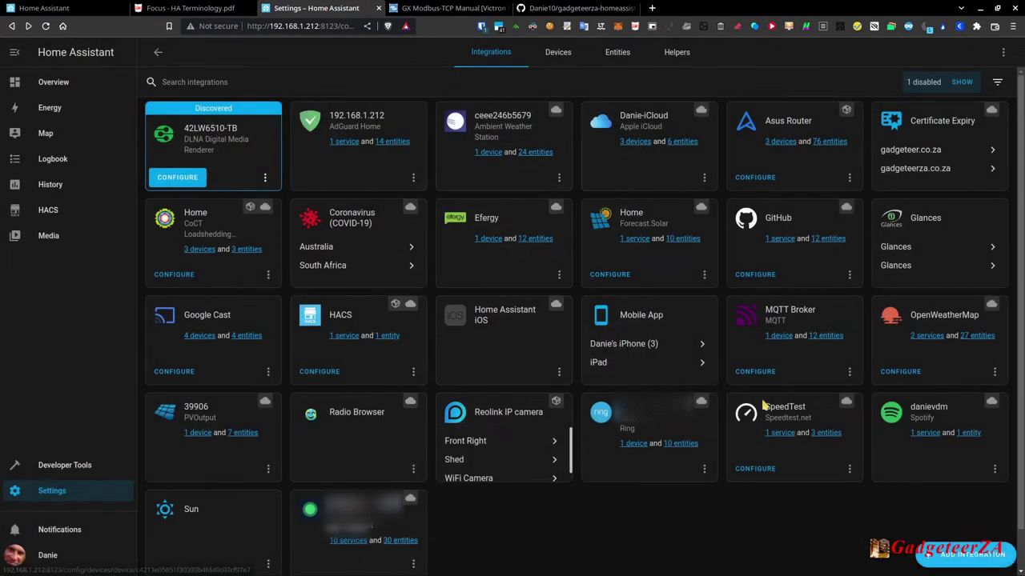
Start adding the ASUS Router integration to view its hostname / IP address form, and close it without submitting
left_click(953, 557)
scroll(560, 364, "down", 5)
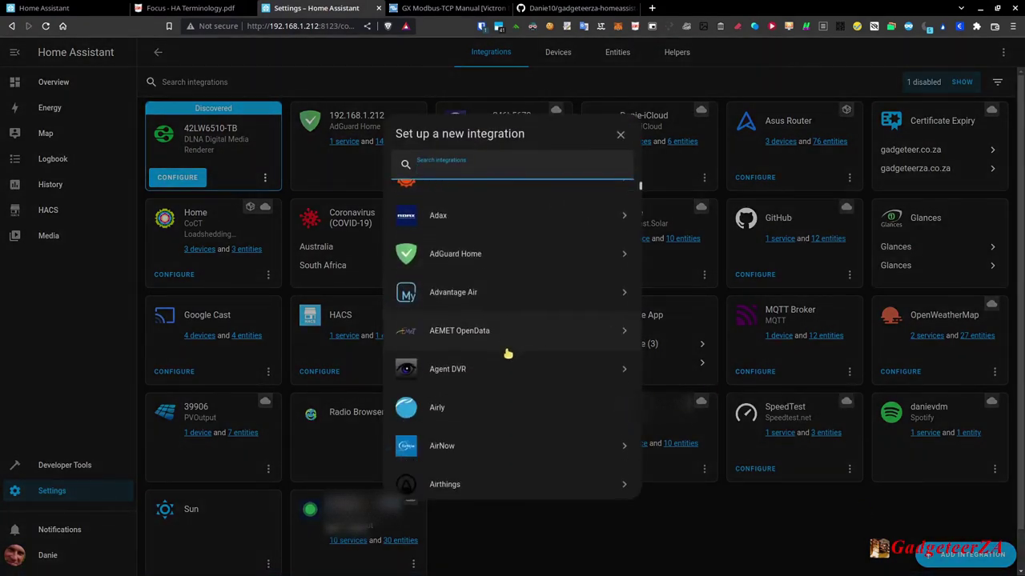
scroll(516, 388, "down", 10)
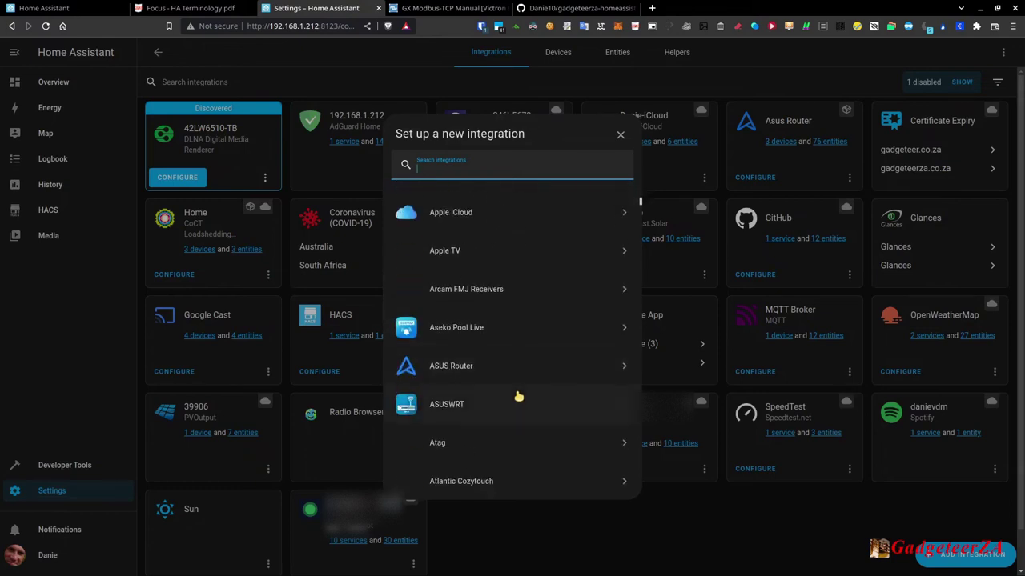
left_click(620, 371)
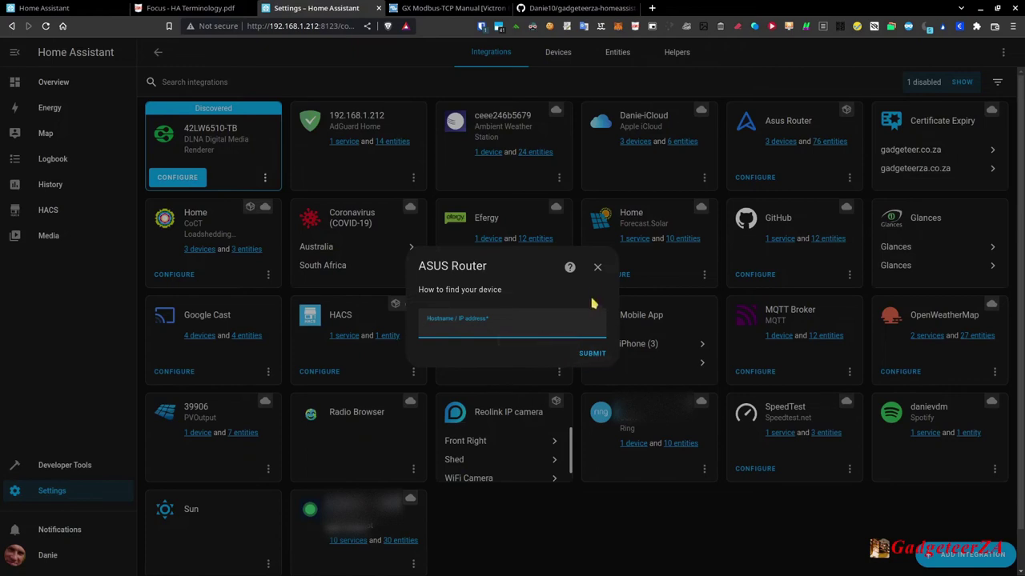
left_click(597, 269)
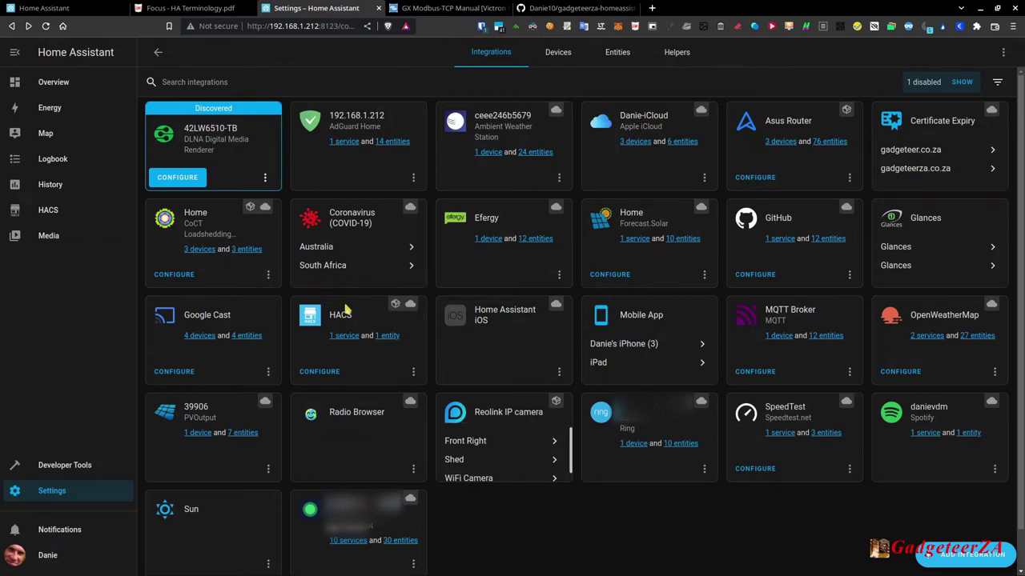
Open HACS and look through the new and downloaded repositories in its Integrations section
left_click(45, 214)
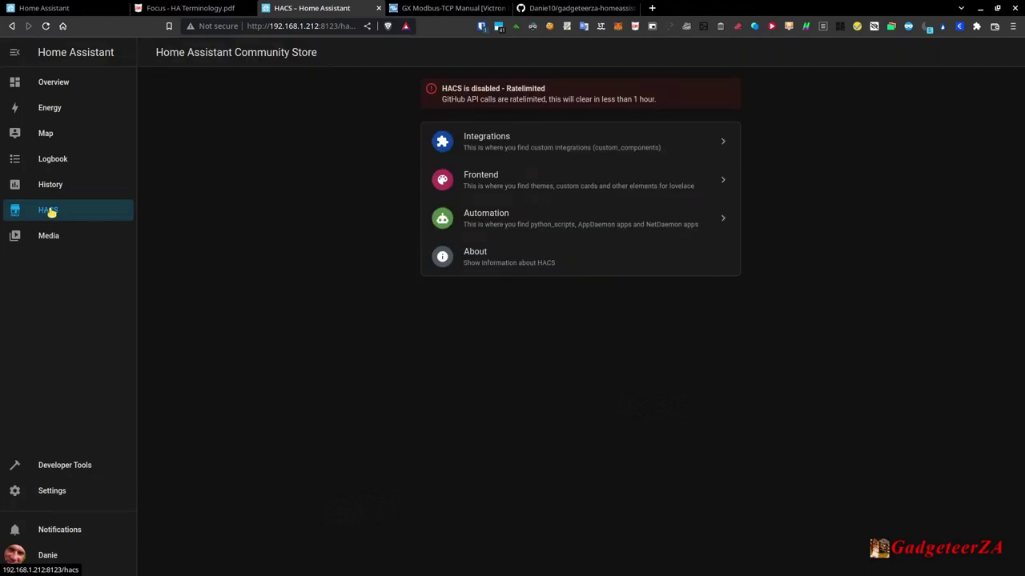
left_click(510, 148)
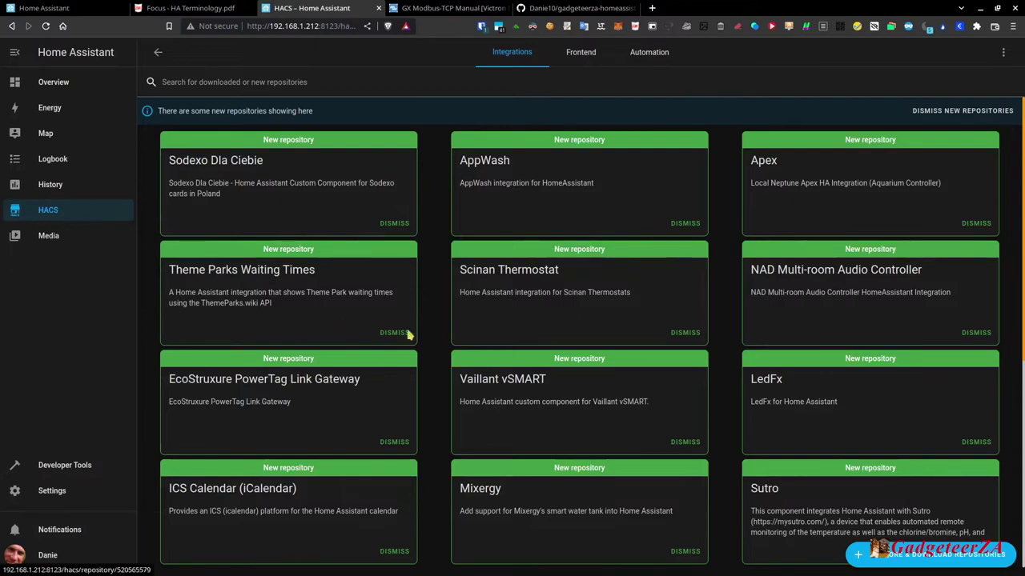
scroll(543, 301, "down", 3)
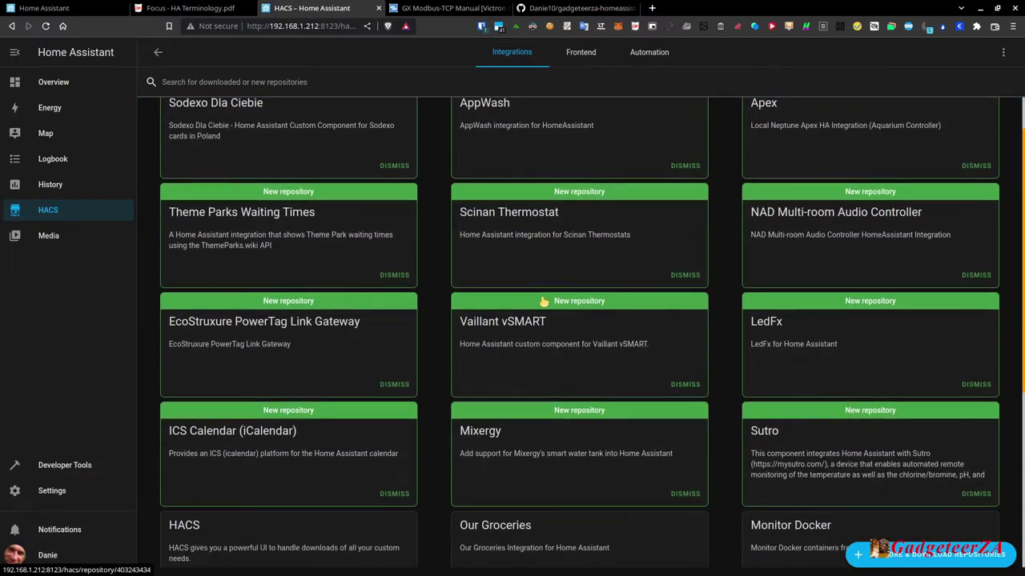
scroll(543, 301, "up", 3)
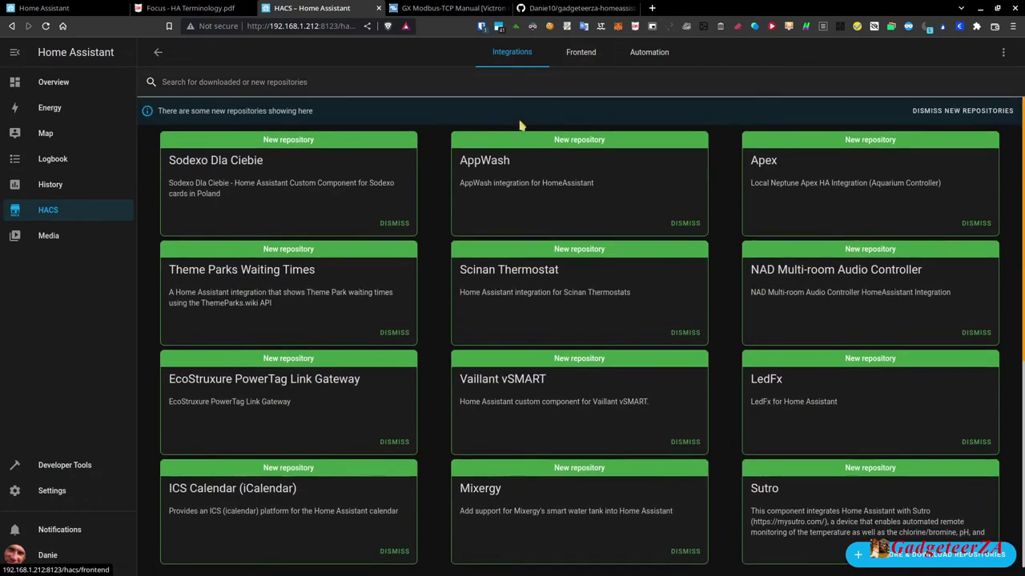
View the downloaded Lovelace cards in the HACS Frontend section and browse the AppDaemon repositories in the Automation section
left_click(578, 60)
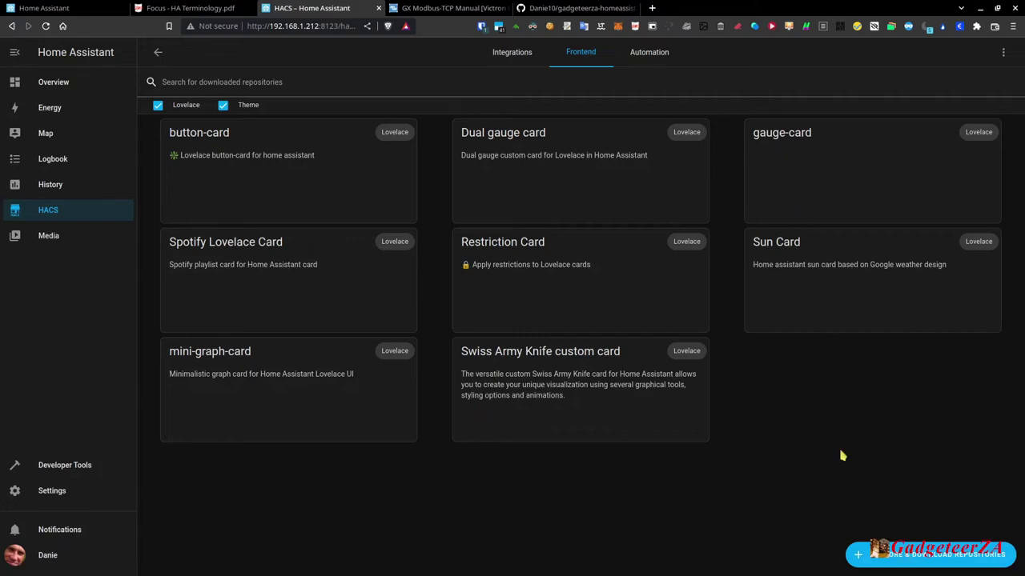
left_click(649, 53)
scroll(568, 235, "down", 3)
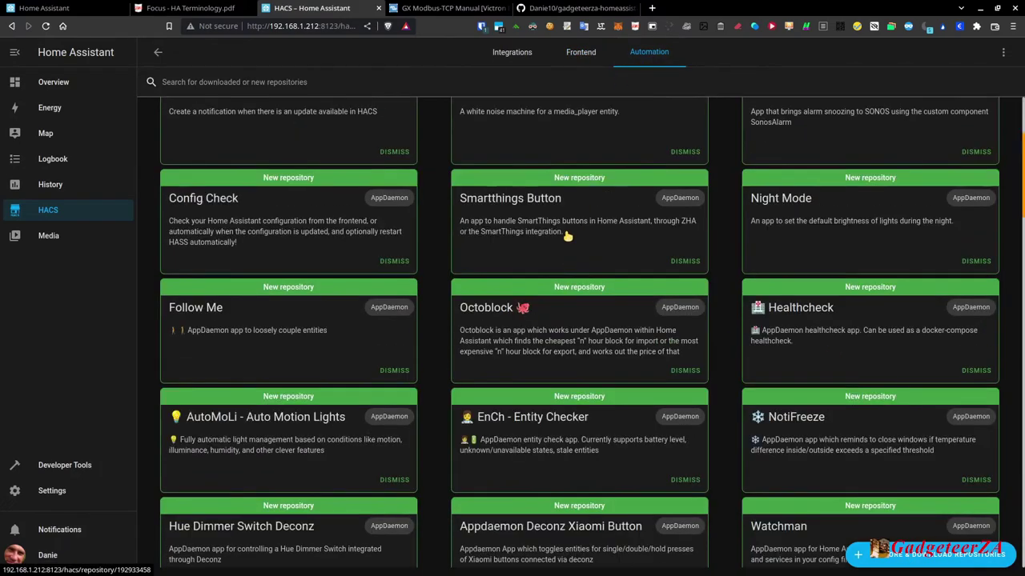
scroll(568, 236, "down", 4)
scroll(568, 236, "down", 3)
scroll(566, 236, "down", 3)
scroll(567, 236, "down", 2)
scroll(567, 237, "up", 10)
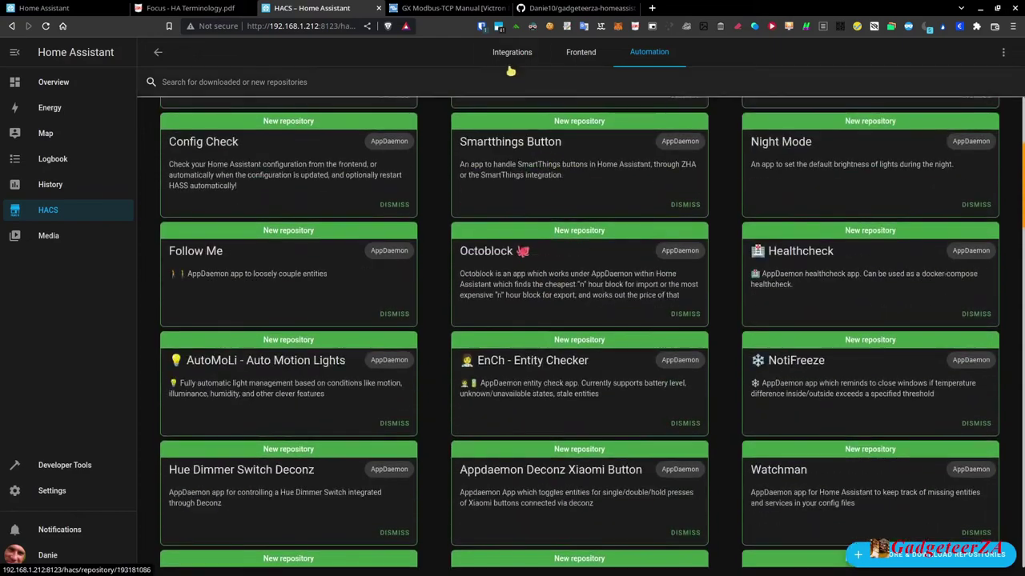
Explore the downloadable HACS integration repositories sorted by stars, from Sonoff LAN through entries such as Tesla and Dahua
left_click(511, 56)
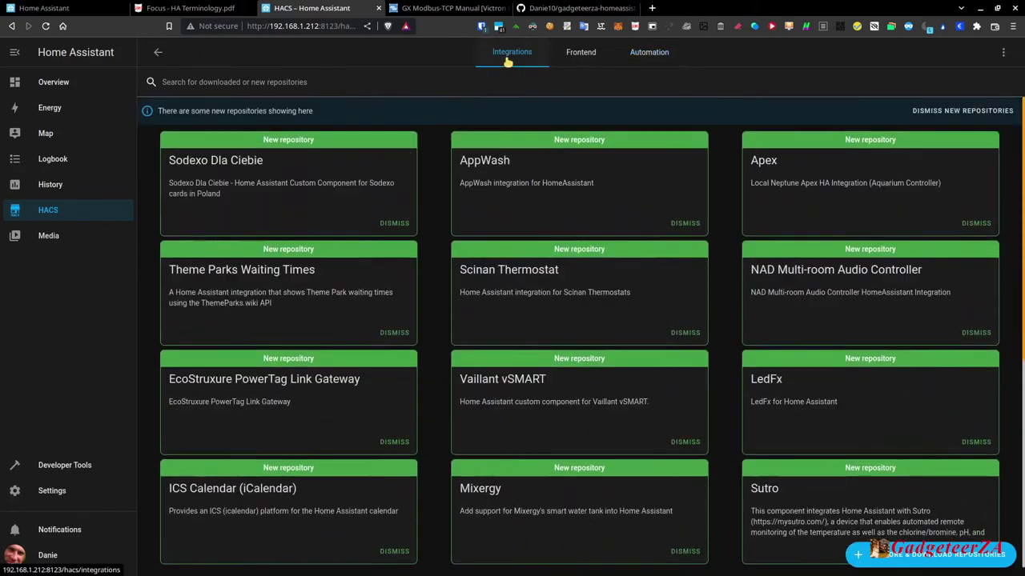
left_click(925, 559)
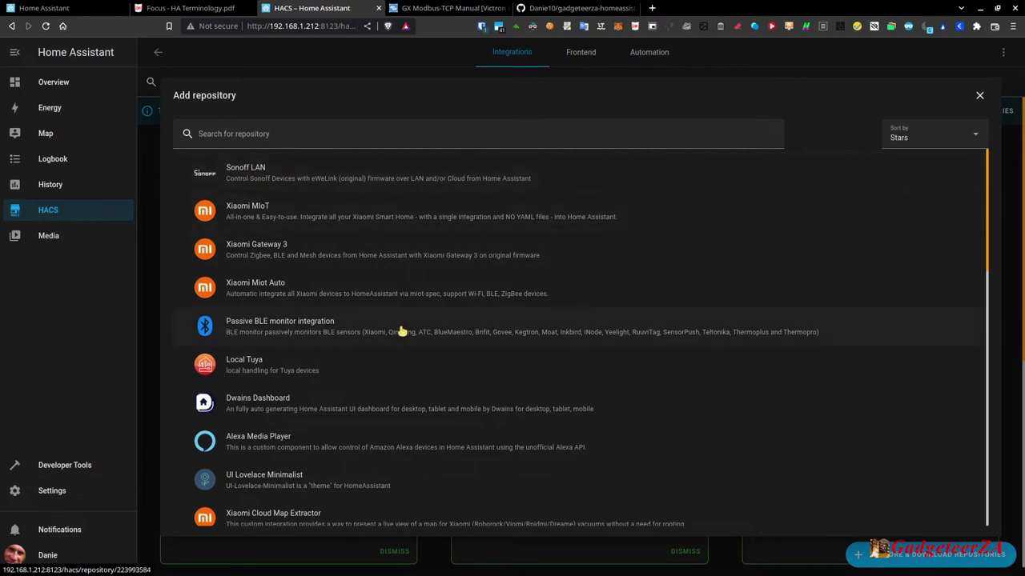
scroll(400, 332, "down", 3)
scroll(401, 331, "down", 3)
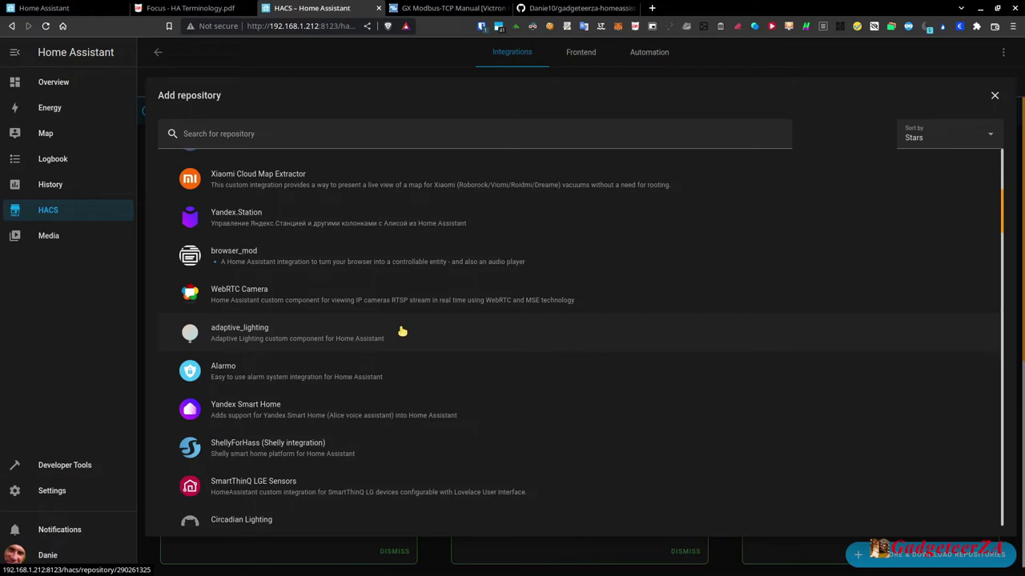
scroll(454, 301, "down", 3)
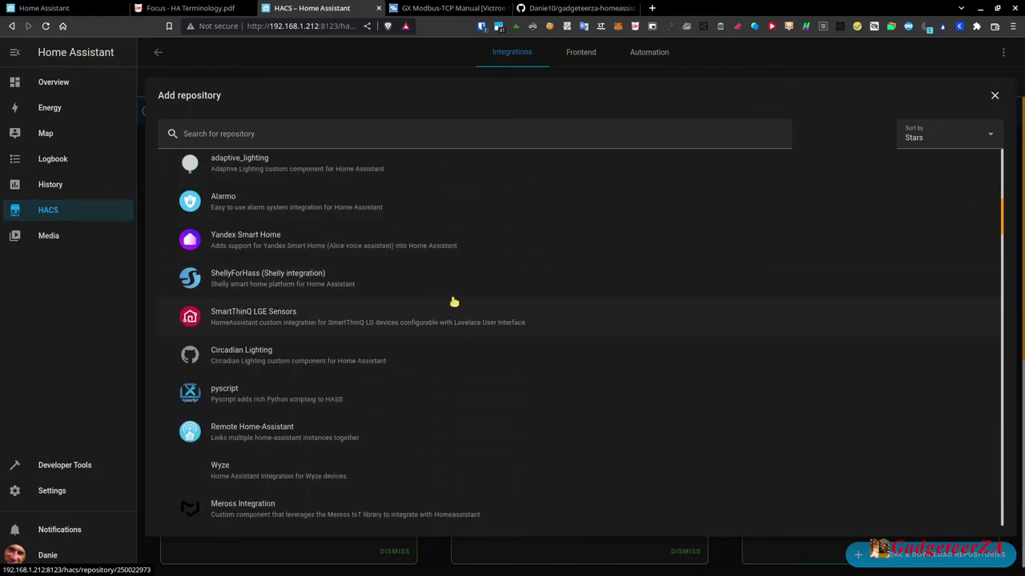
scroll(453, 302, "down", 4)
scroll(453, 302, "down", 3)
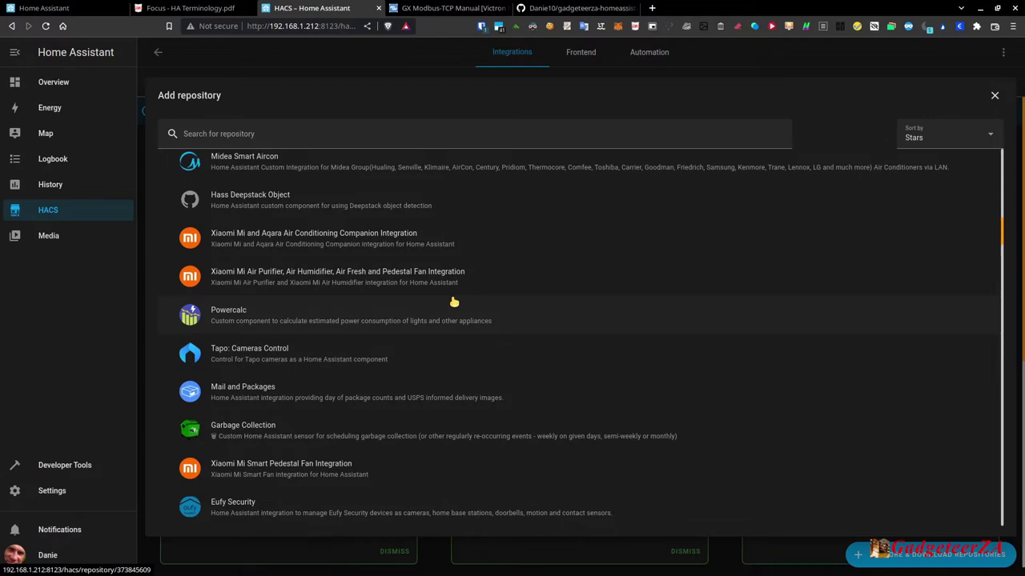
scroll(453, 302, "down", 7)
scroll(454, 301, "down", 4)
scroll(508, 297, "down", 4)
scroll(508, 297, "down", 4)
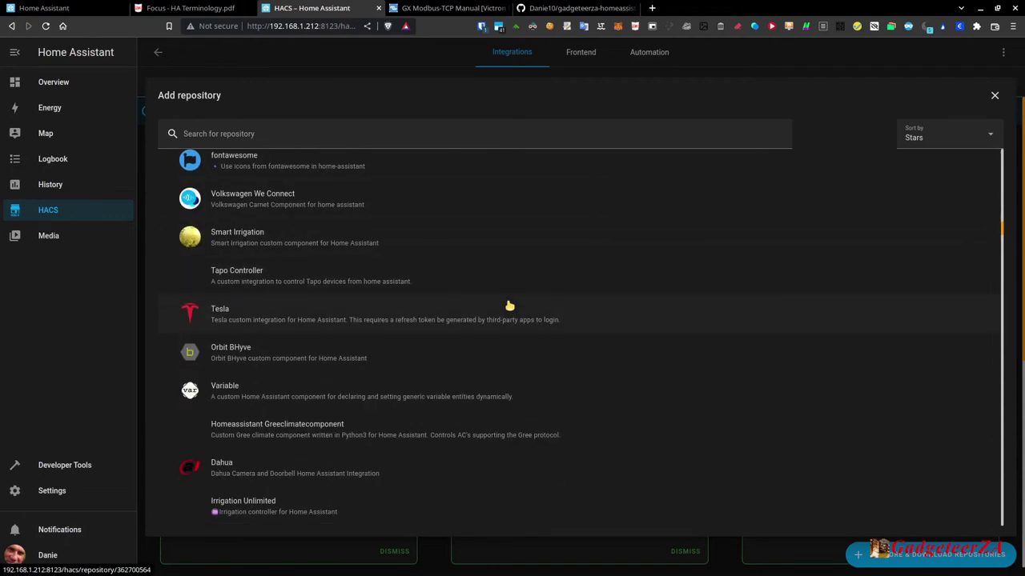
Browse further through the HACS repository list, from Irrigation Unlimited to Blitzortung.org Lightning Detector, and close it without adding anything
scroll(509, 305, "down", 4)
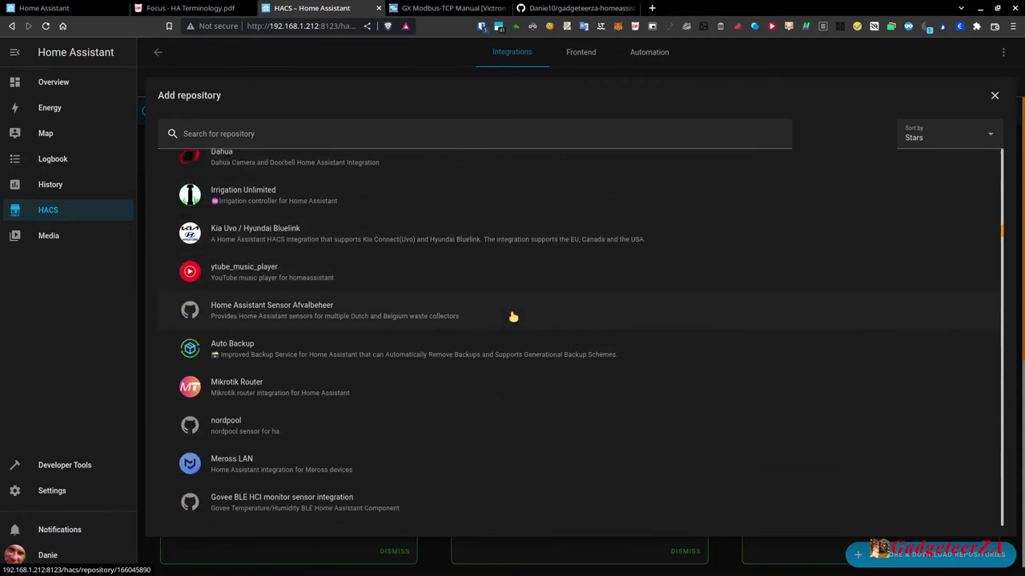
scroll(513, 317, "down", 6)
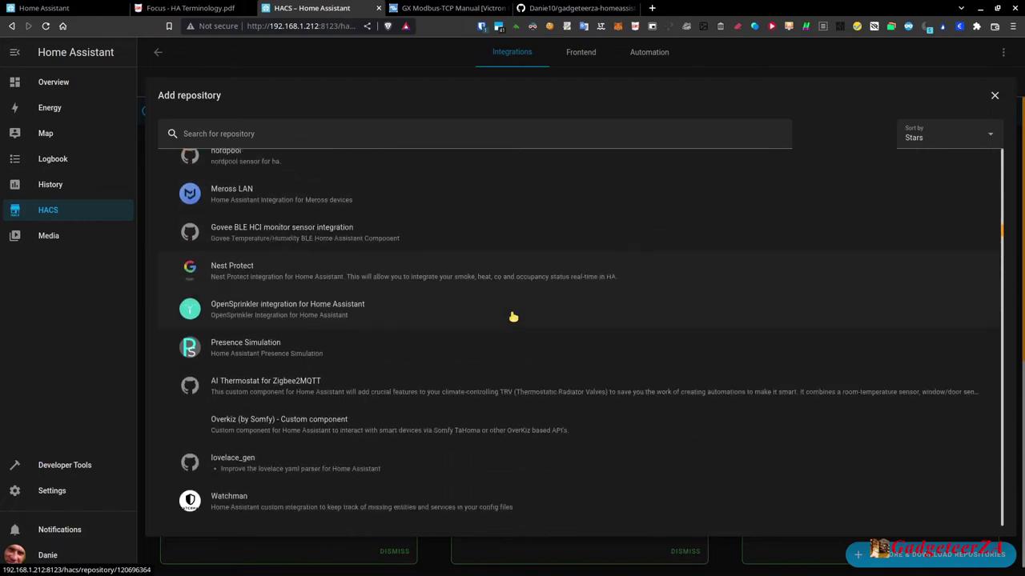
scroll(513, 317, "down", 2)
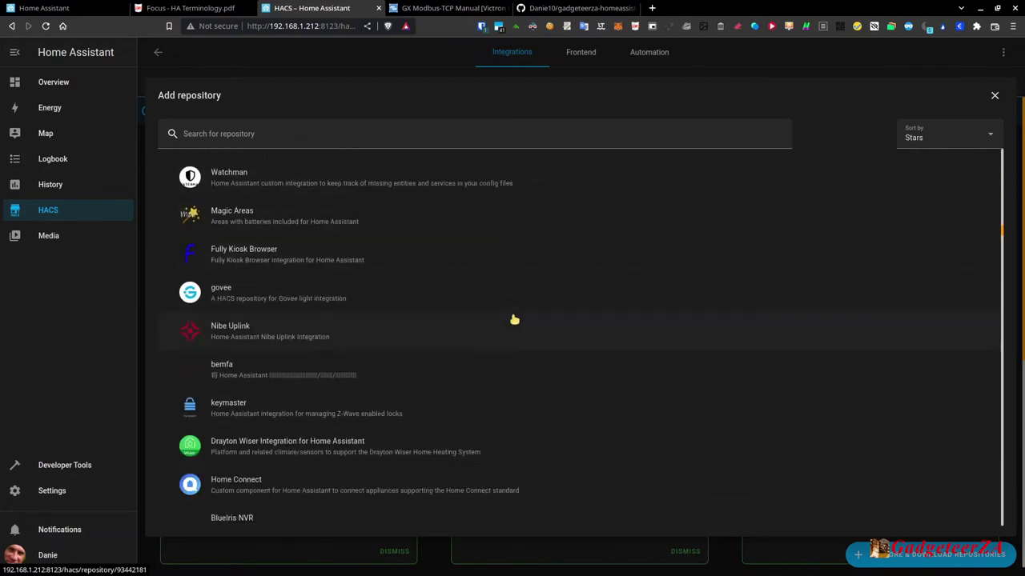
scroll(514, 320, "down", 2)
scroll(514, 319, "down", 2)
scroll(514, 320, "down", 2)
scroll(514, 320, "down", 2)
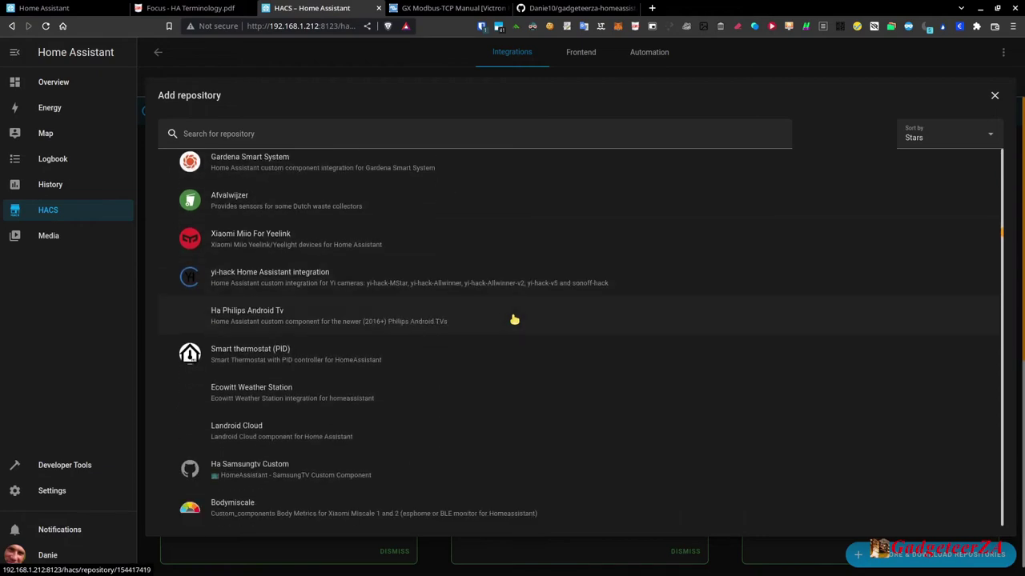
scroll(514, 320, "down", 2)
scroll(514, 319, "down", 2)
scroll(514, 320, "down", 4)
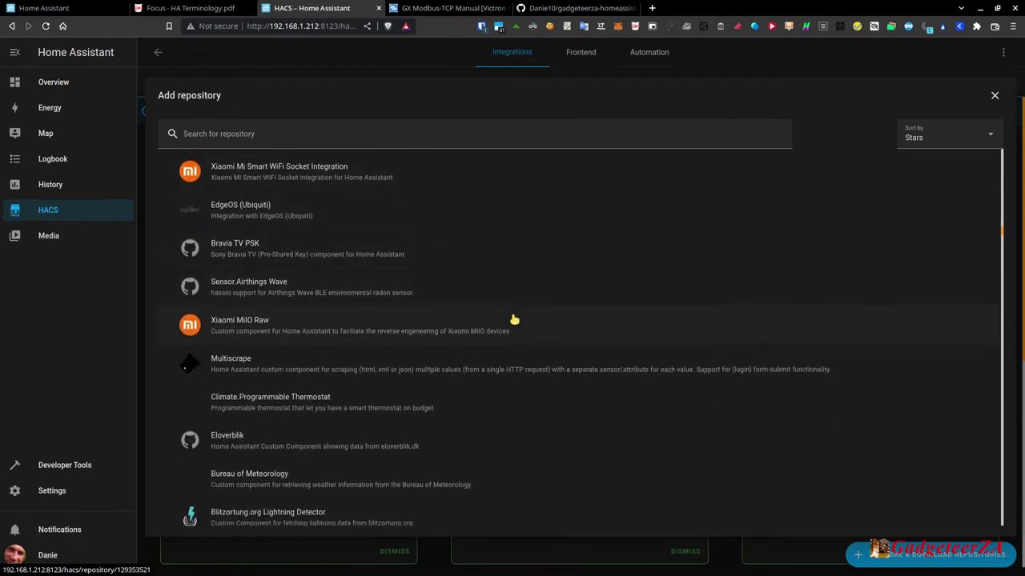
left_click(995, 95)
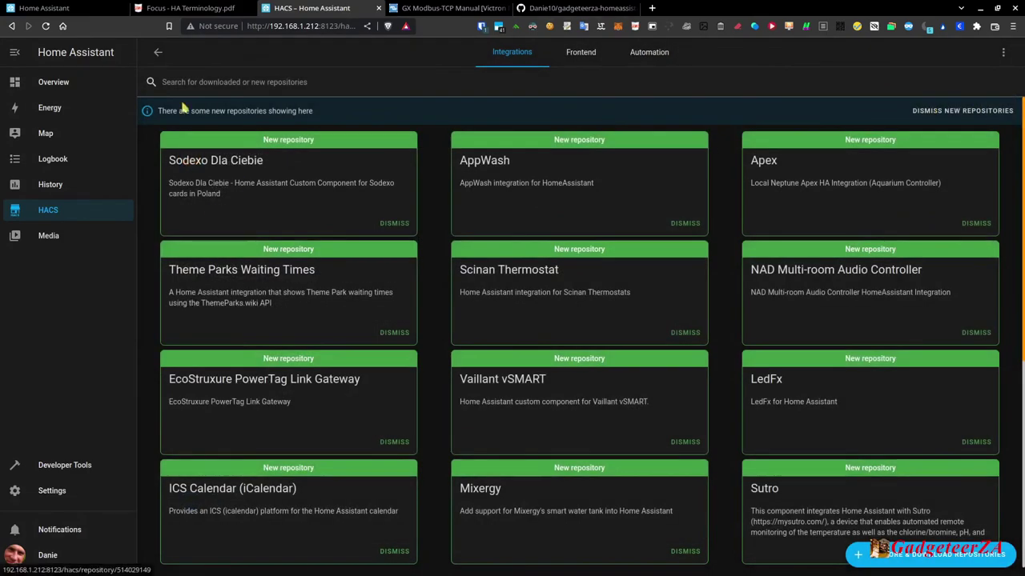
Leave HACS for the Overview dashboard, switch the dashboard into edit mode and look over its Home view cards
left_click(160, 52)
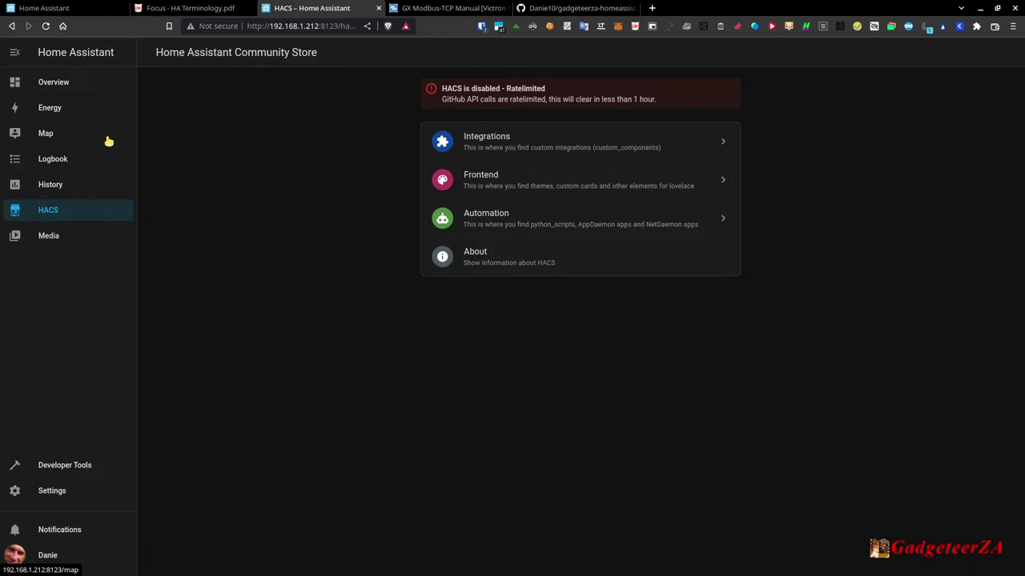
left_click(51, 82)
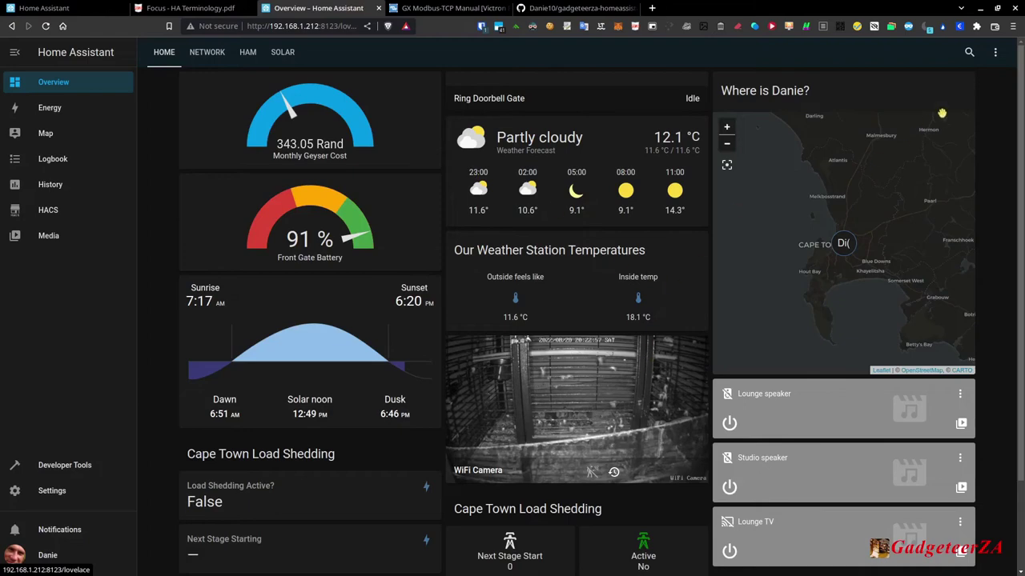
left_click(995, 52)
left_click(963, 87)
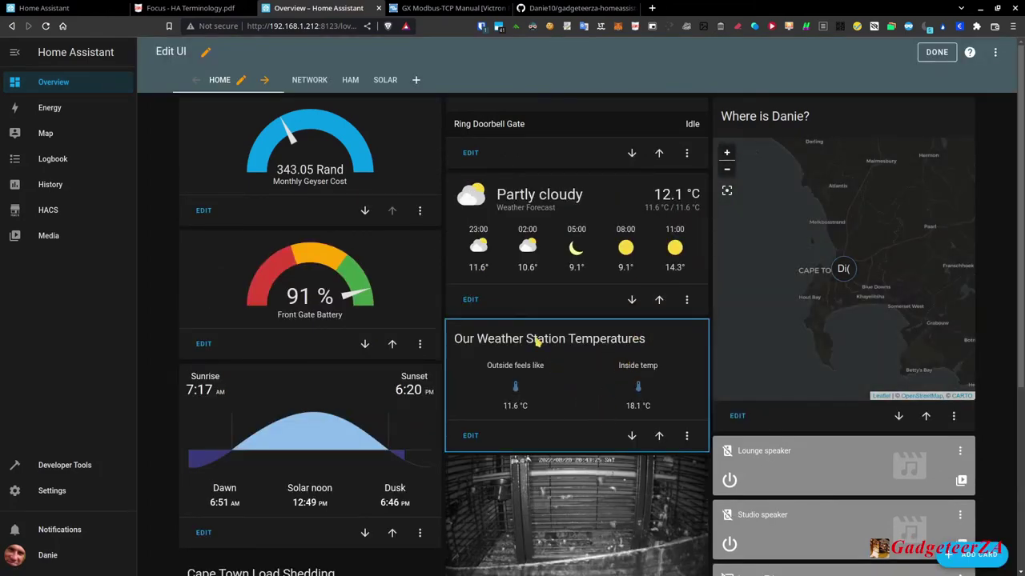
scroll(610, 376, "down", 4)
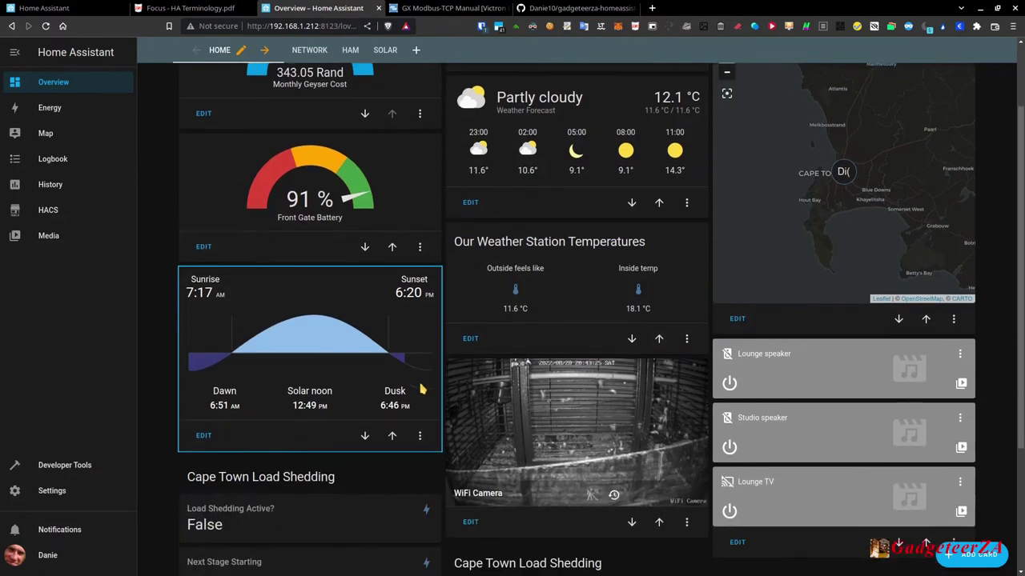
scroll(469, 394, "up", 4)
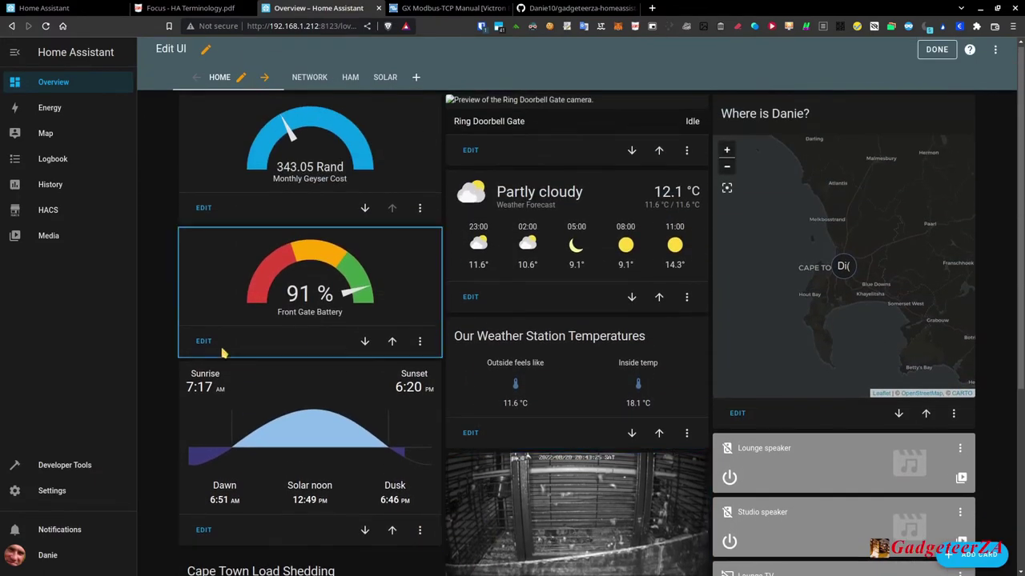
Open the Front Gate Battery gauge card's configuration, try W as its unit, and clear the unit again
left_click(202, 340)
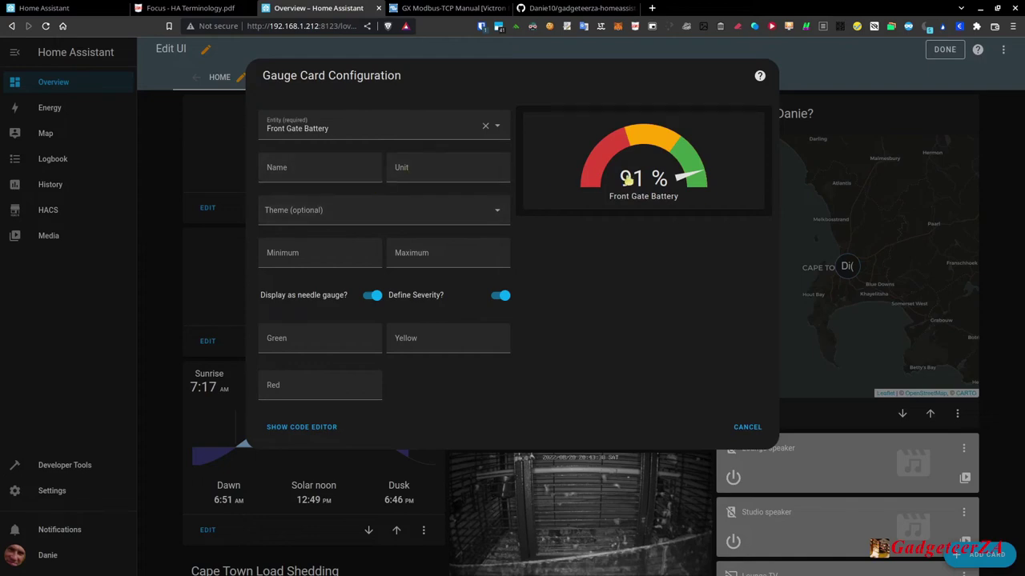
left_click(415, 168)
type("W")
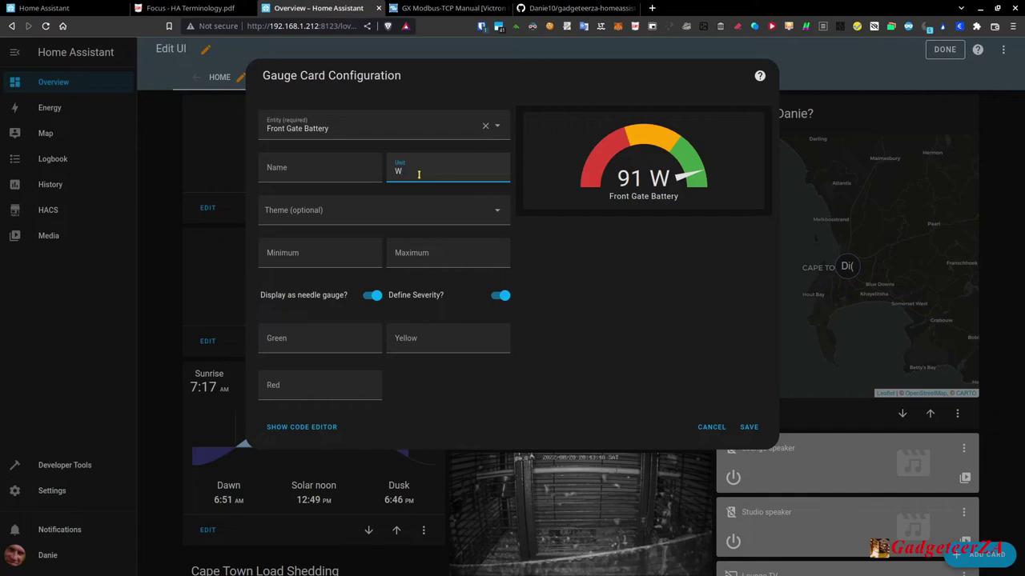
key("BackSpace")
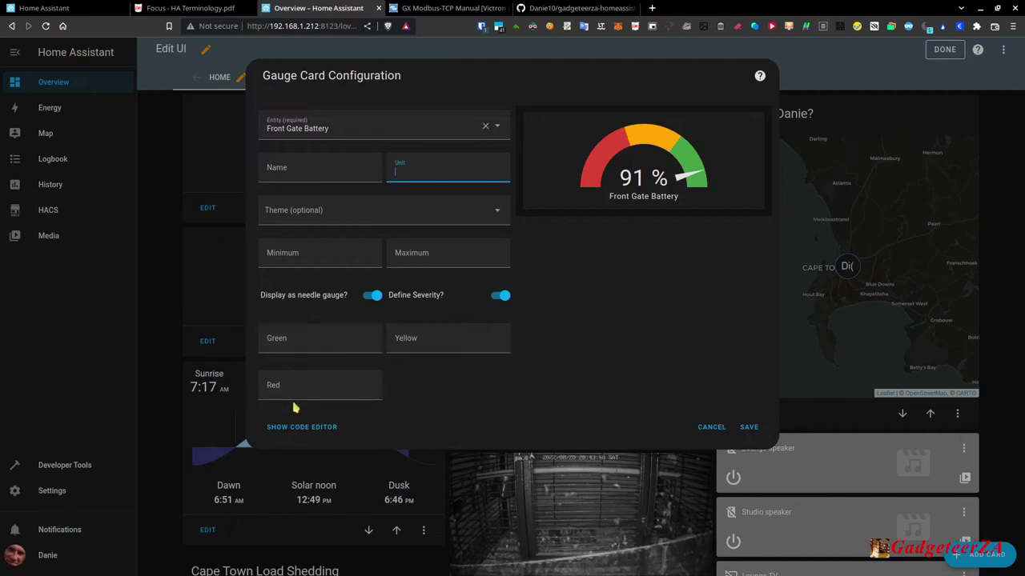
Show the gauge card's YAML, try the misspelled needle value "truee", and correct it to "true"
left_click(303, 430)
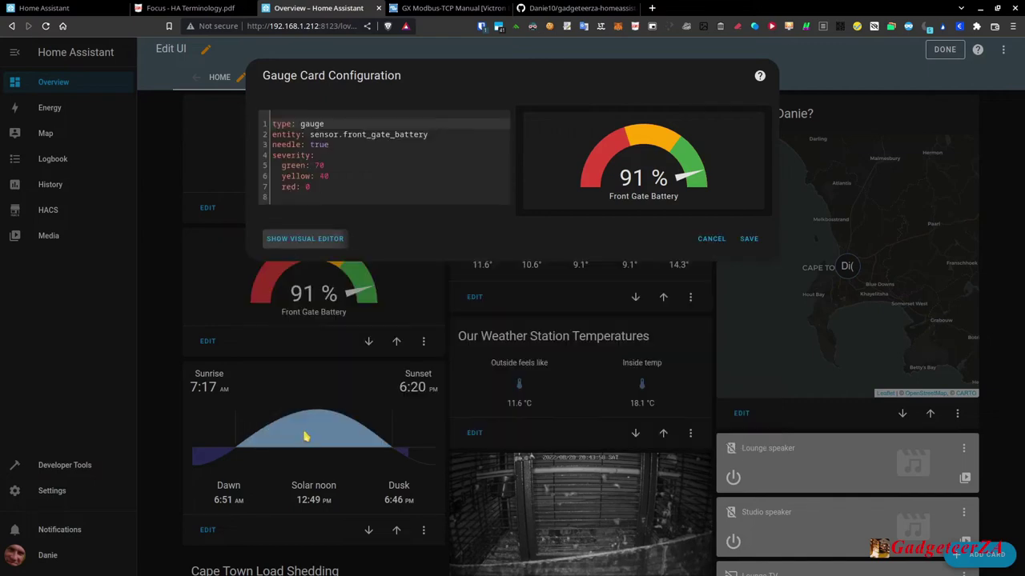
left_click(334, 145)
type("e")
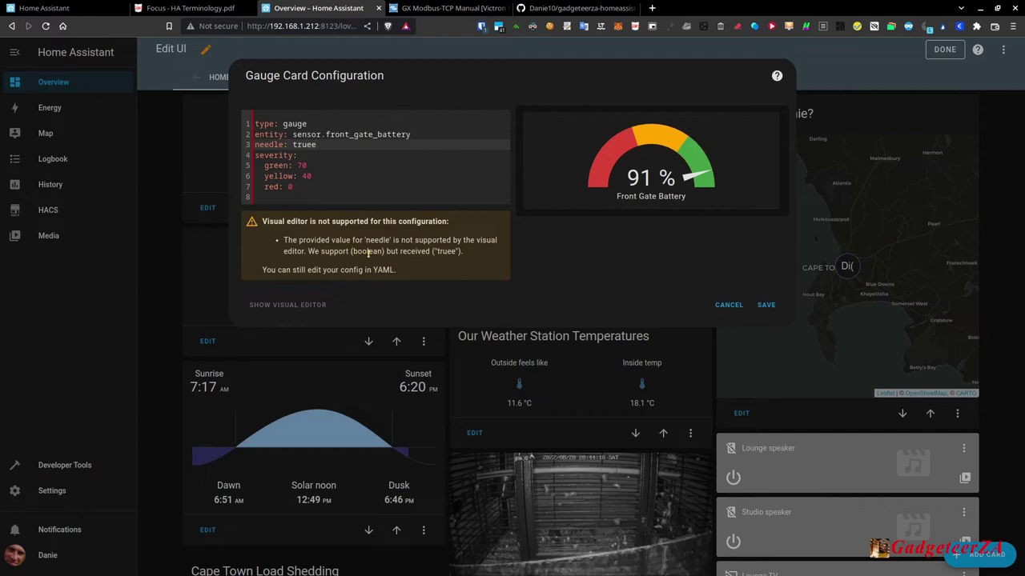
key("BackSpace")
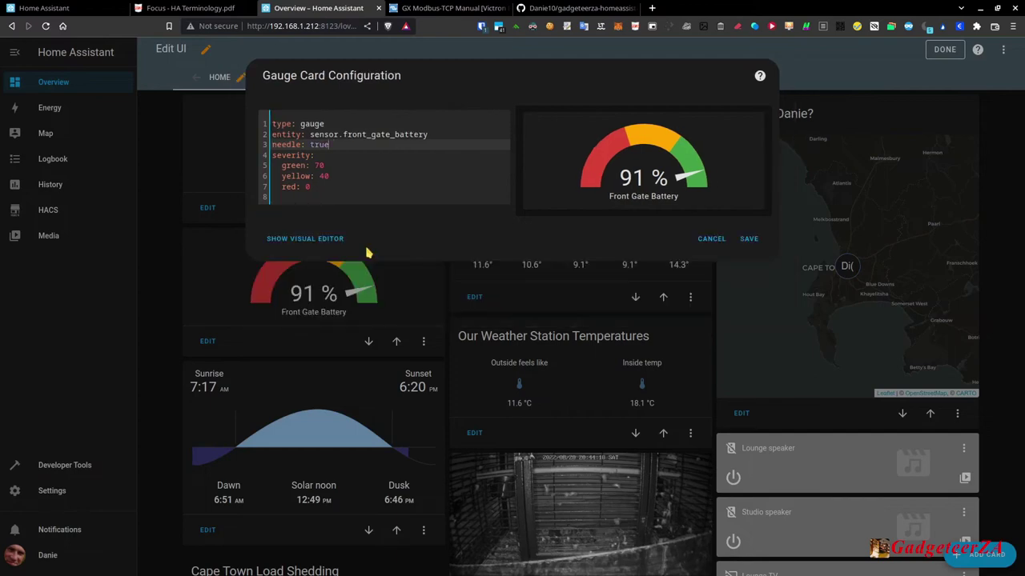
Clear the green severity value in the card's YAML, try replacement text such as 34, and shorten the key to "gree"
left_click(348, 164)
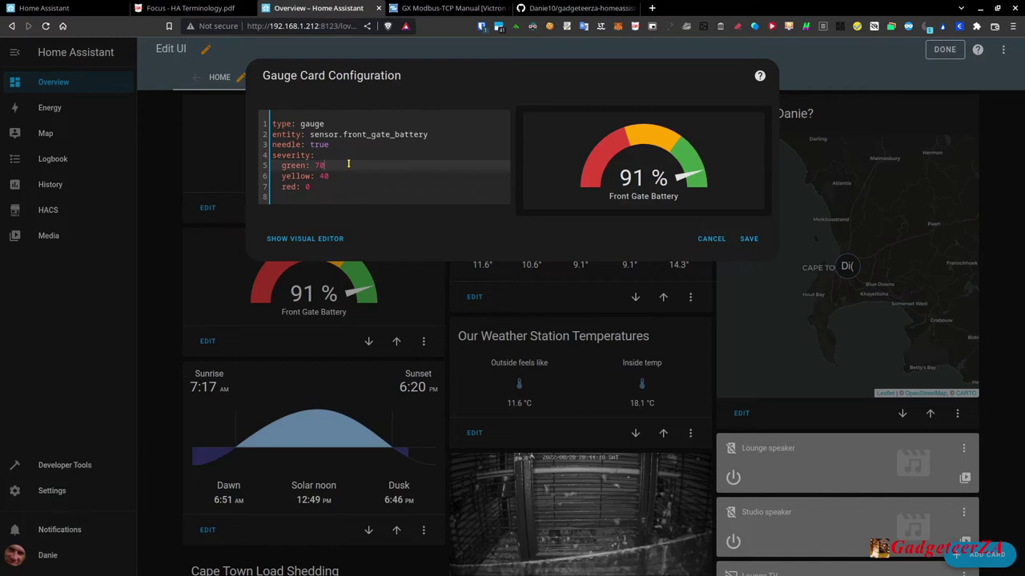
key("BackSpace")
key("BackSpace")
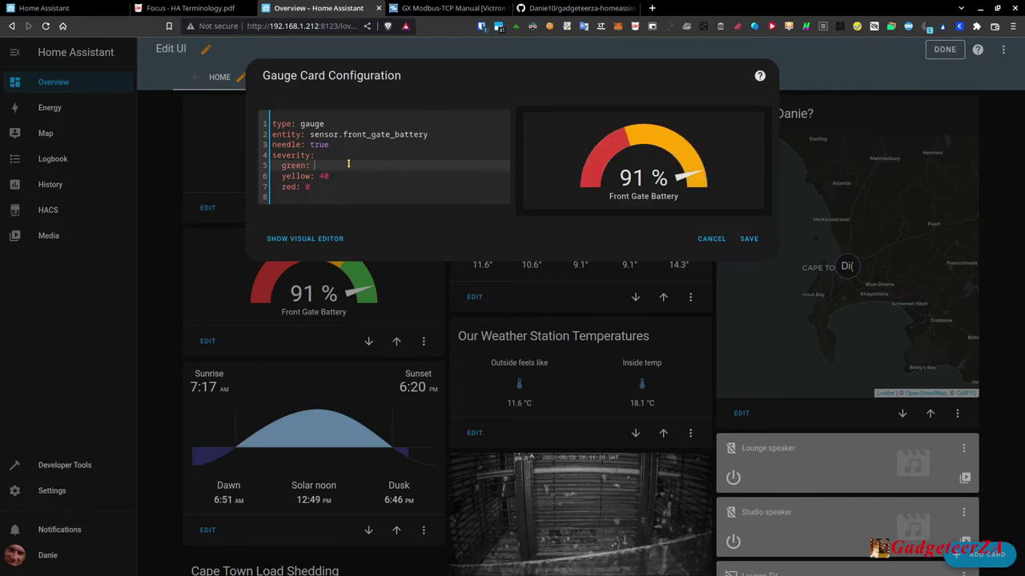
type("34")
key("BackSpace")
key("BackSpace")
type("ew")
key("BackSpace")
key("BackSpace")
key("BackSpace")
key("BackSpace")
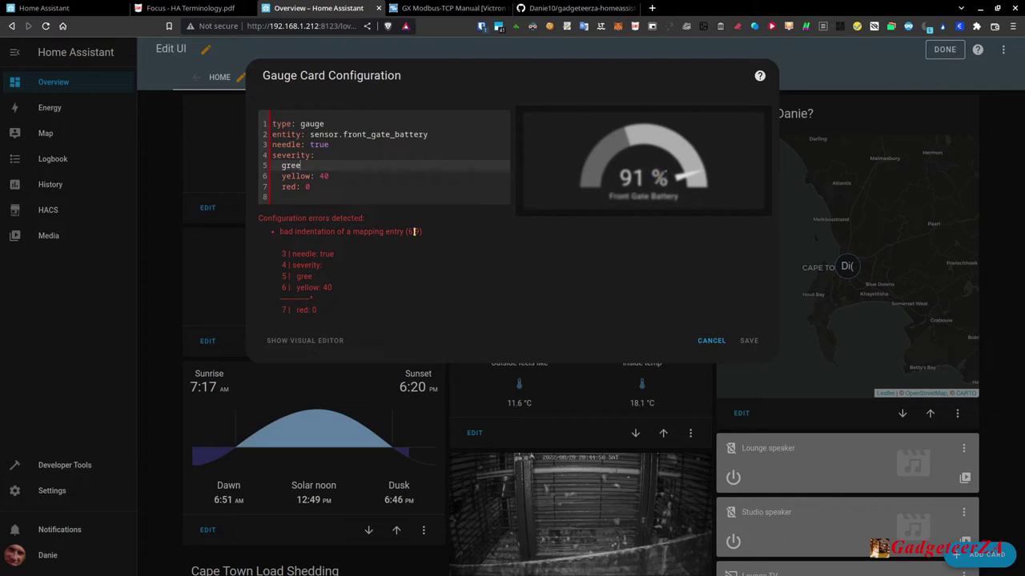
Restore the green severity key, try the quoted value "99" for it, and discard the gauge card's changes
type(":m")
key("BackSpace")
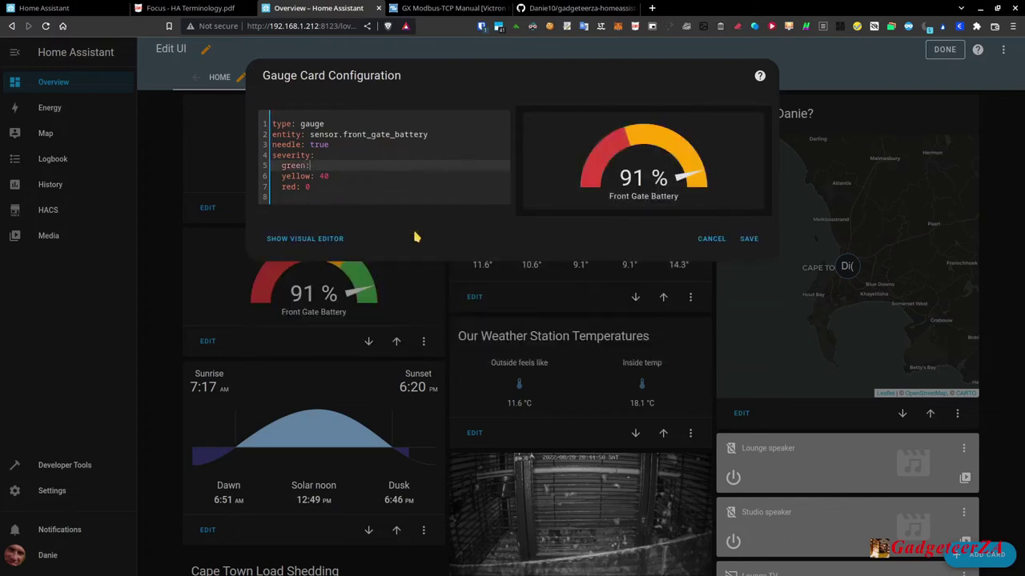
type("\"99")
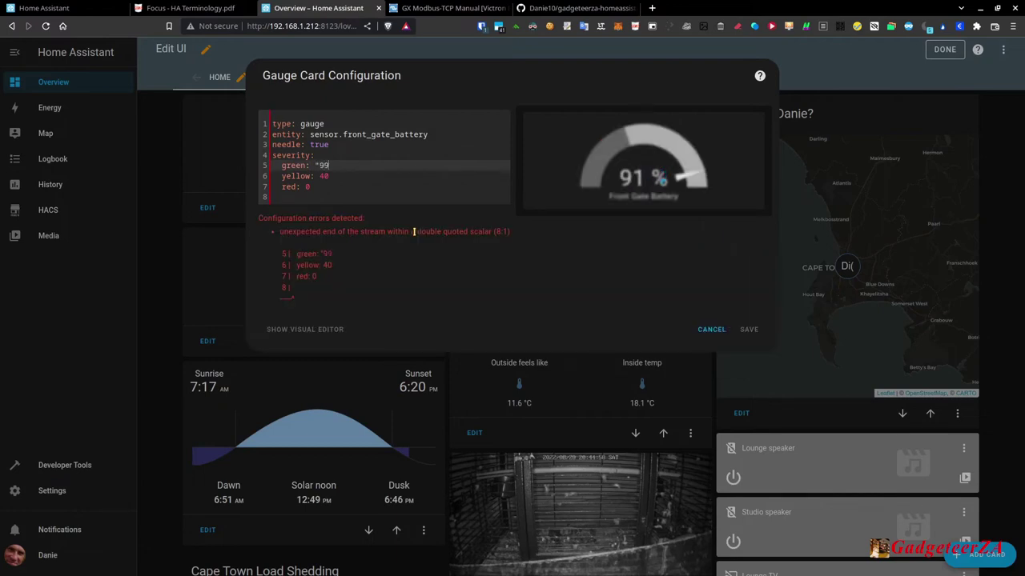
type("\"")
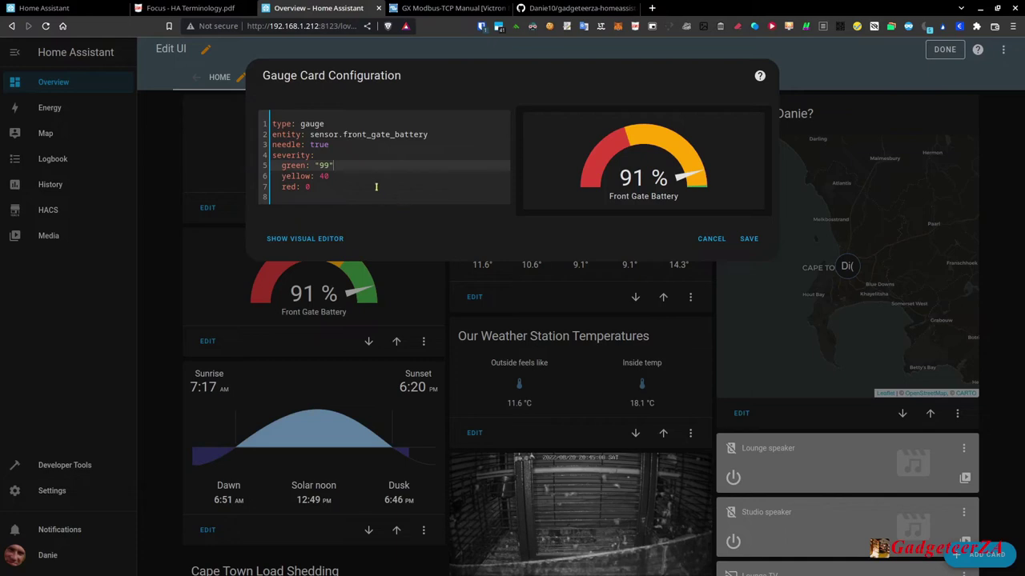
key("BackSpace")
key("BackSpace")
key("BackSpace")
key("BackSpace")
left_click(708, 241)
Reopen the Front Gate Battery card's YAML, try indenting the needle line, and remove the indentation
left_click(203, 341)
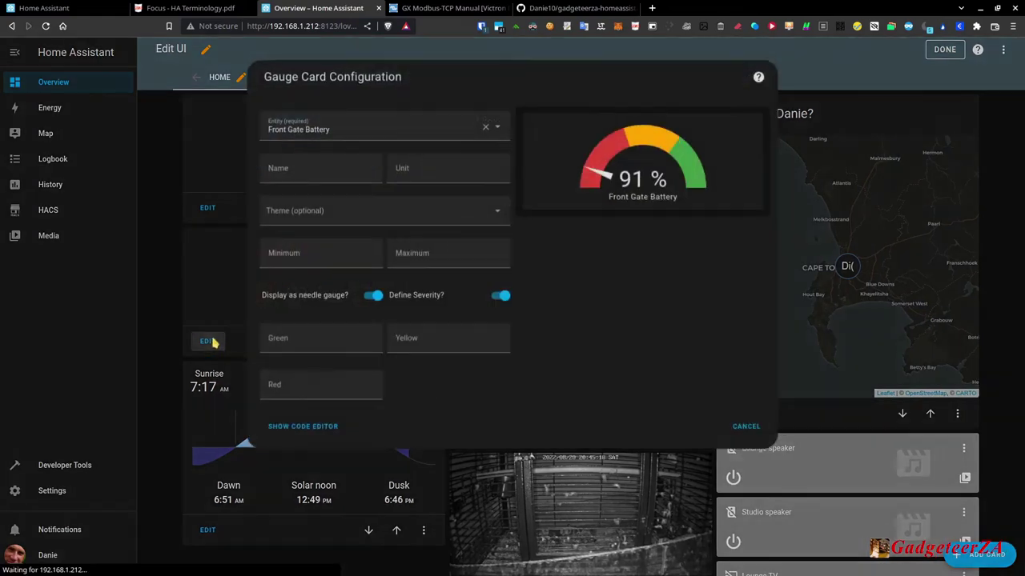
left_click(316, 425)
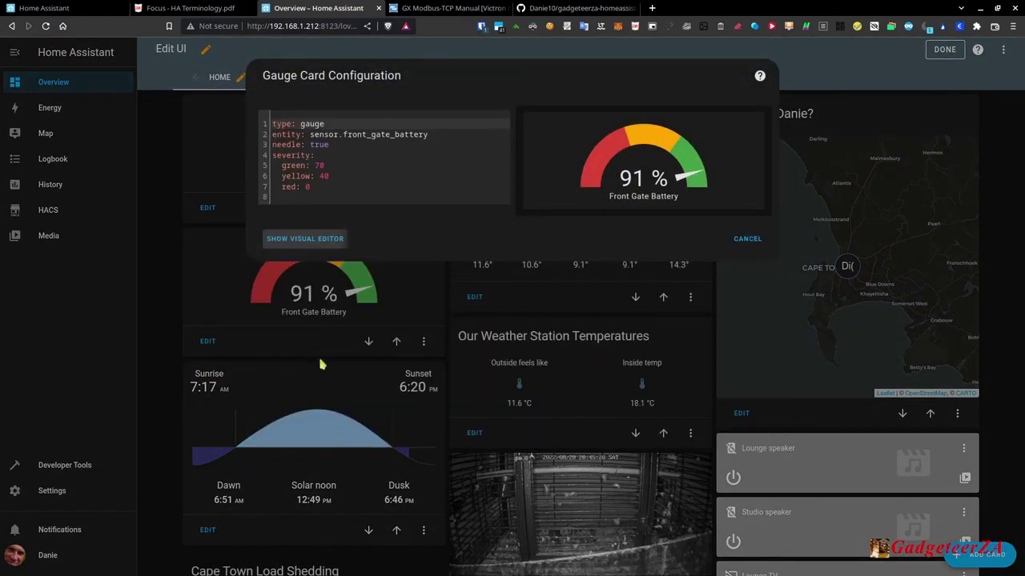
left_click(273, 145)
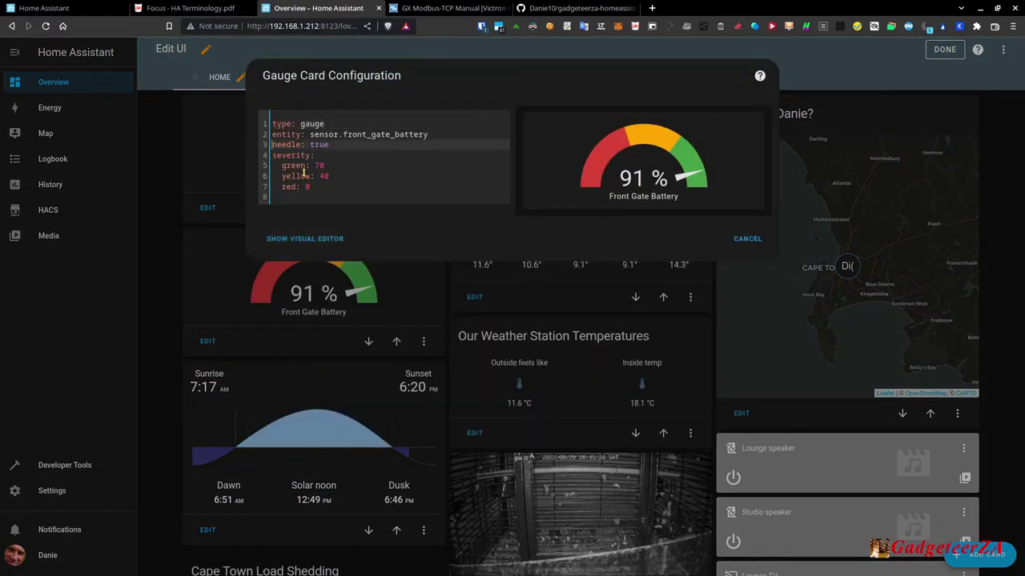
key("Tab")
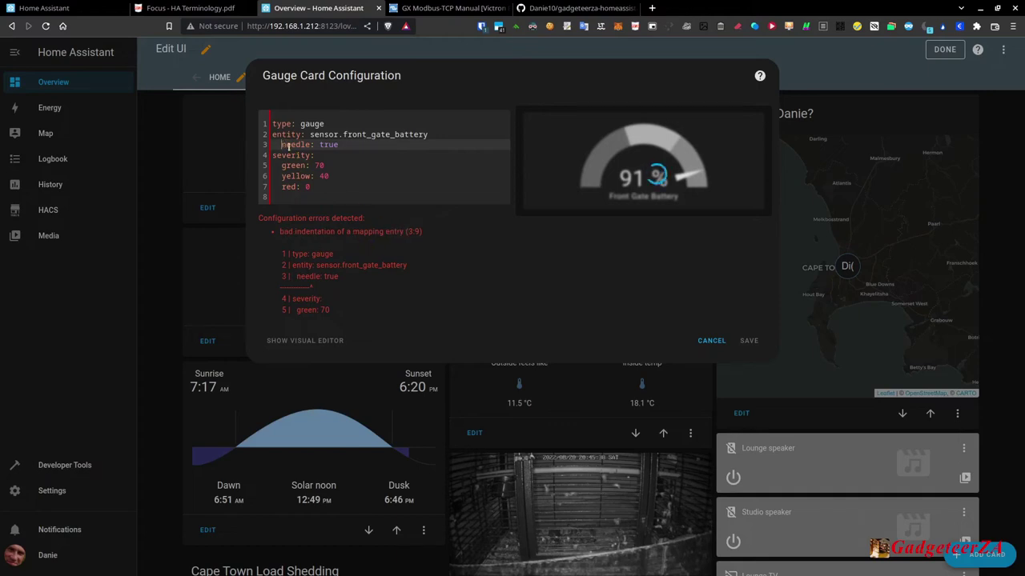
key("BackSpace")
key("BackSpace")
key("BackSpace")
key("BackSpace")
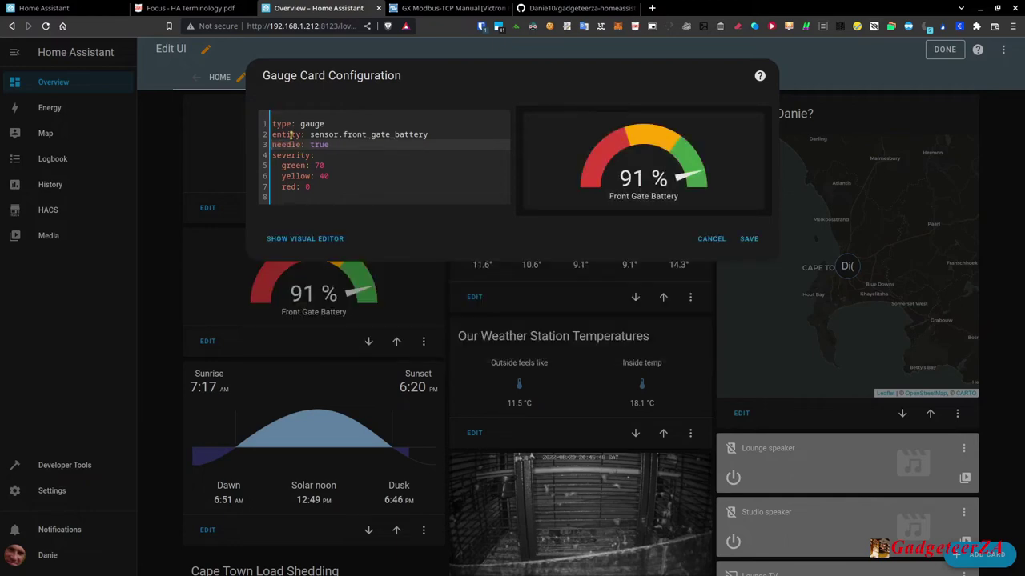
Try removing the space after "type:" in the YAML, discard the card's changes and finish editing the dashboard
left_click(295, 124)
key("Delete")
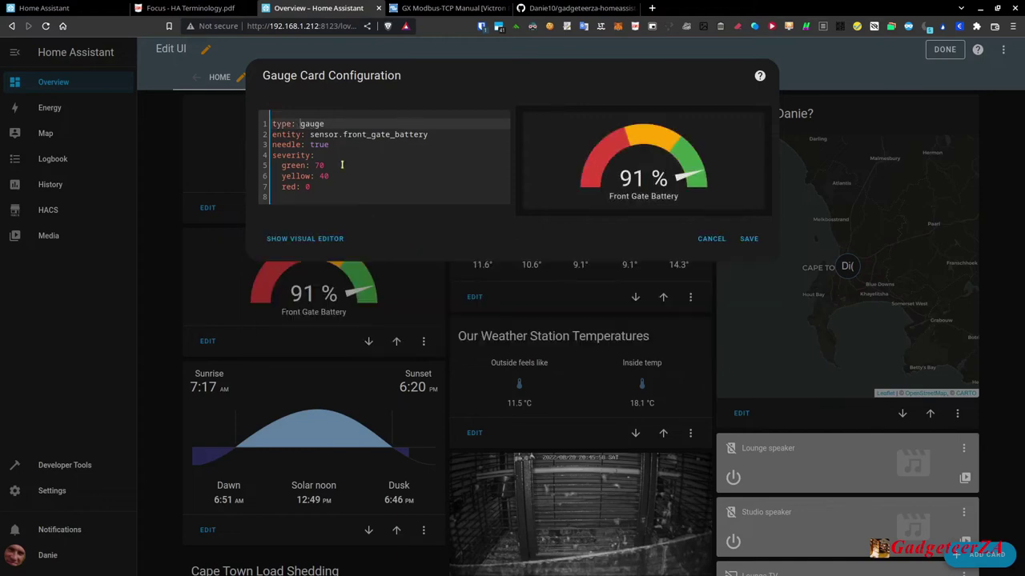
left_click(709, 240)
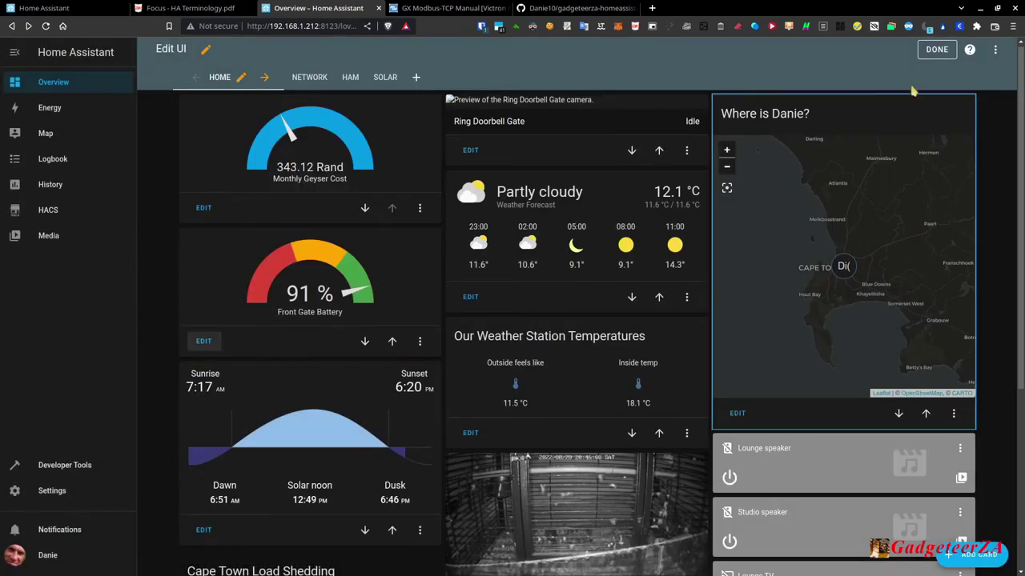
left_click(936, 50)
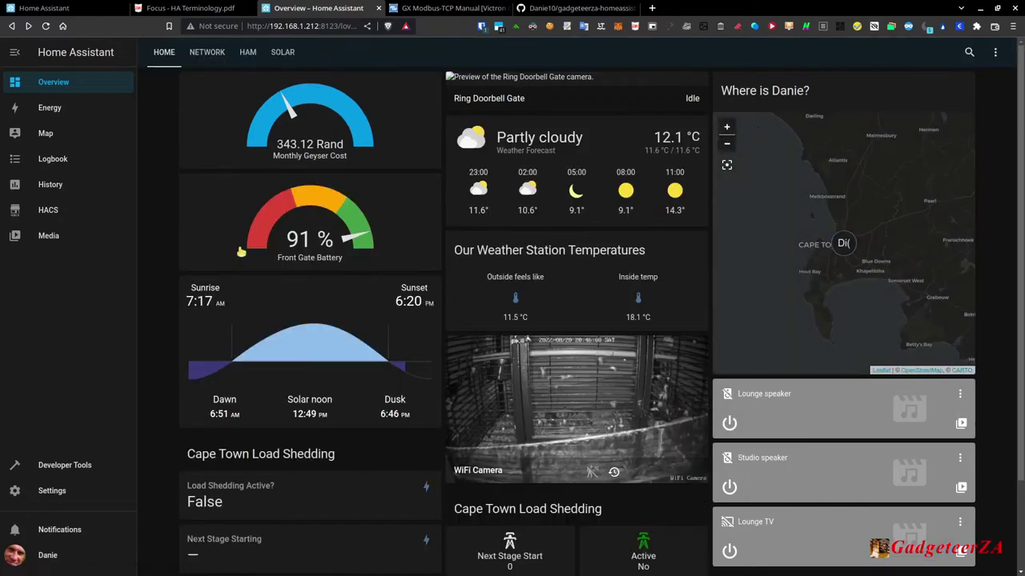
Open the "Say it started raining" automation from the settings and view its available run modes
left_click(53, 492)
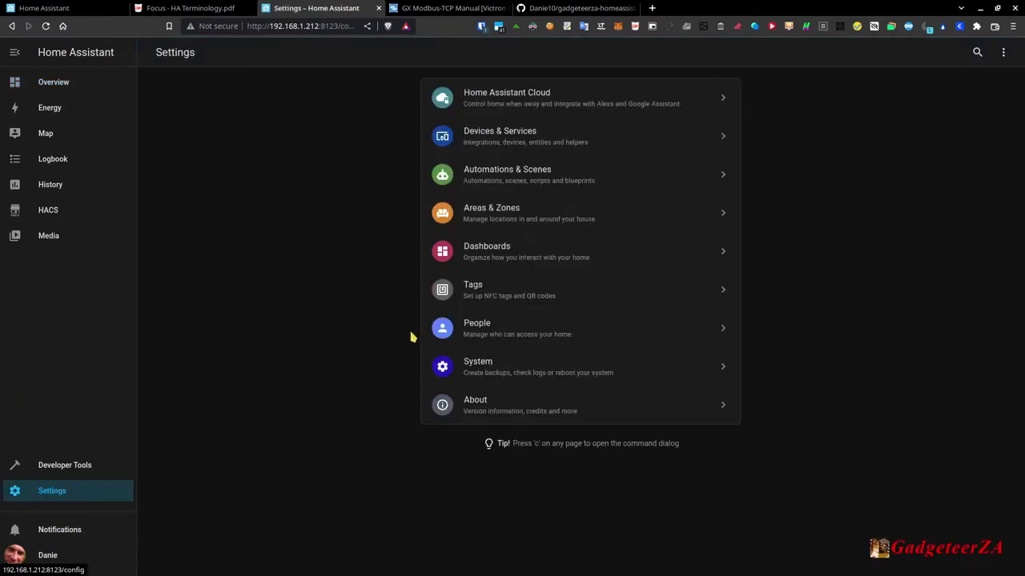
left_click(506, 185)
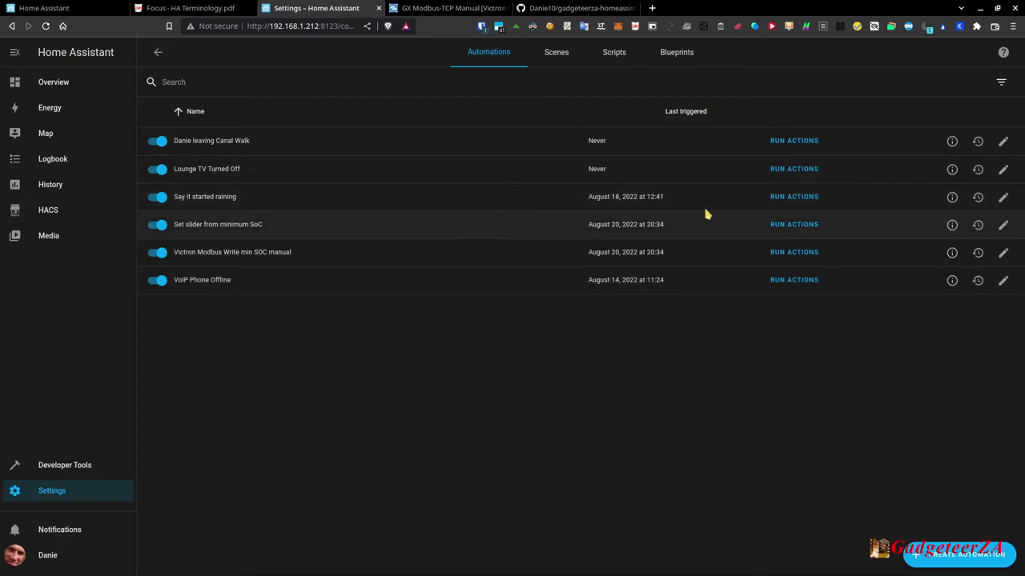
left_click(1003, 197)
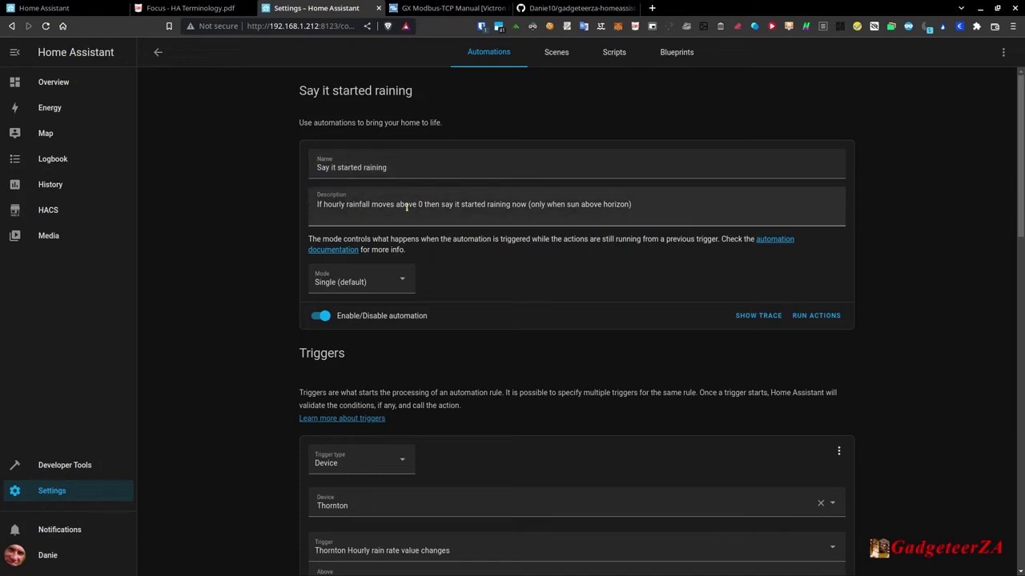
left_click(403, 282)
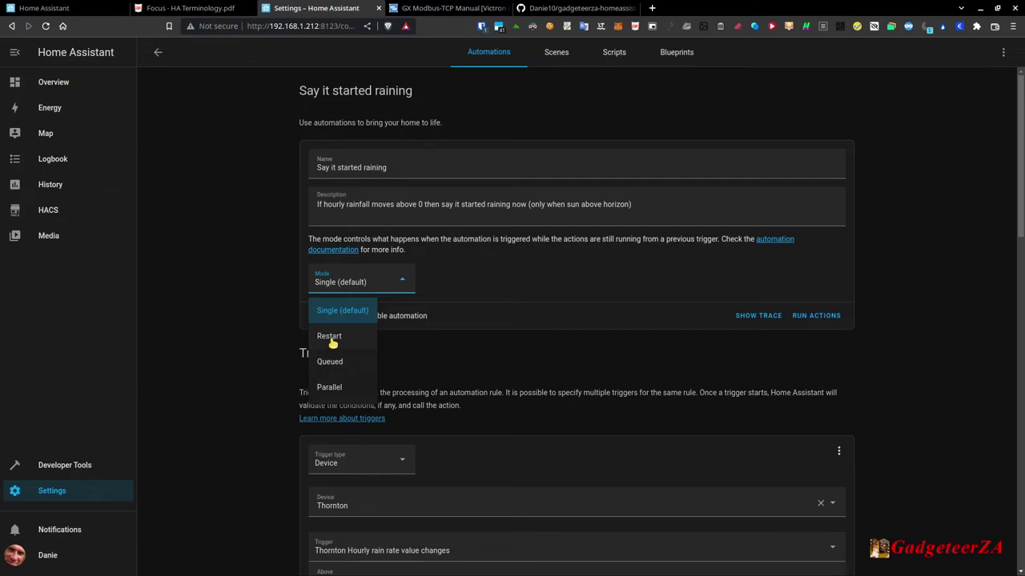
left_click(479, 294)
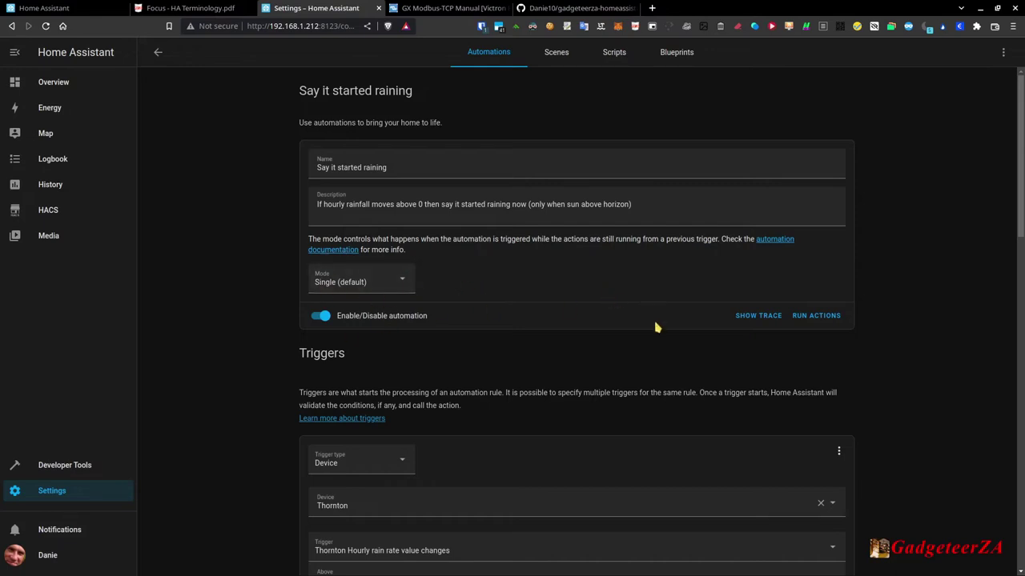
Examine the rain automation's trigger, viewing the available trigger types and the selectable devices, keeping Device and Thornton
scroll(656, 328, "down", 1)
scroll(660, 331, "down", 1)
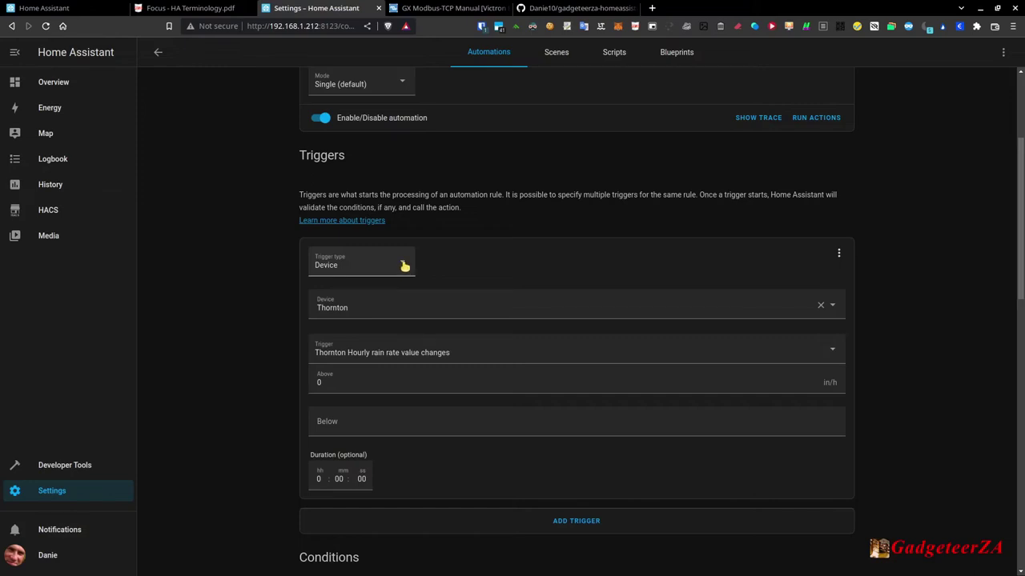
left_click(405, 267)
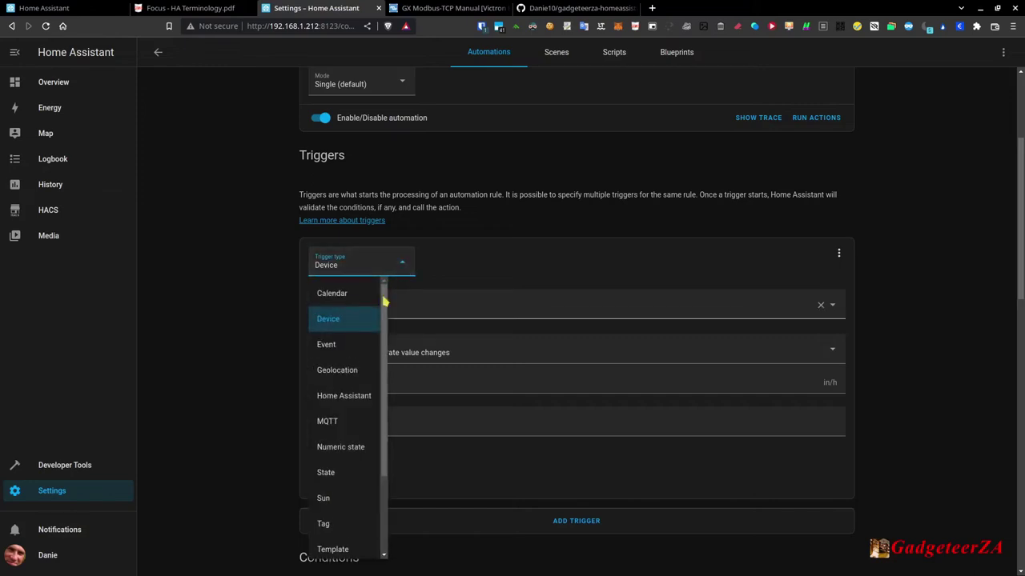
left_click(360, 320)
left_click(384, 307)
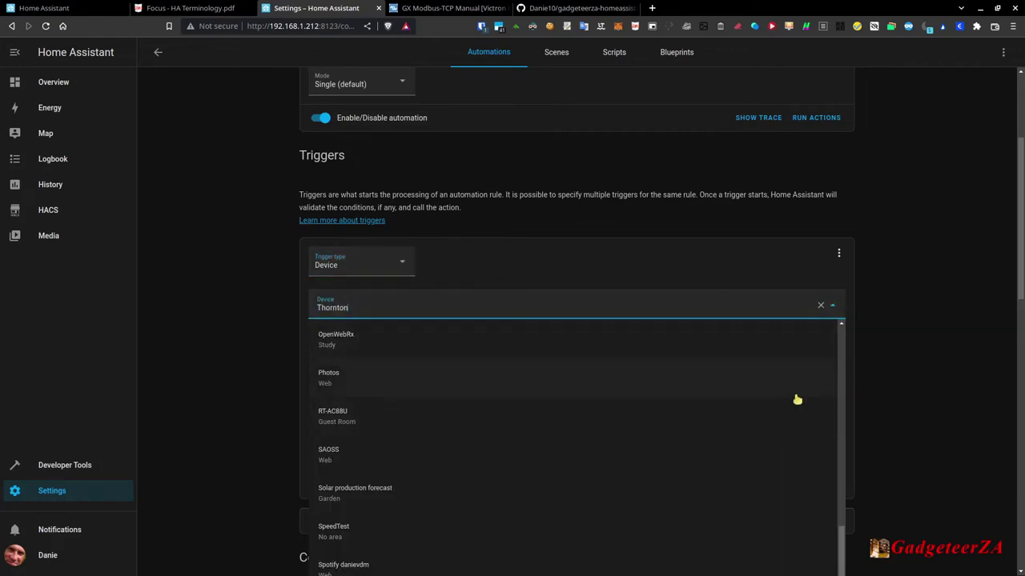
scroll(504, 454, "down", 2)
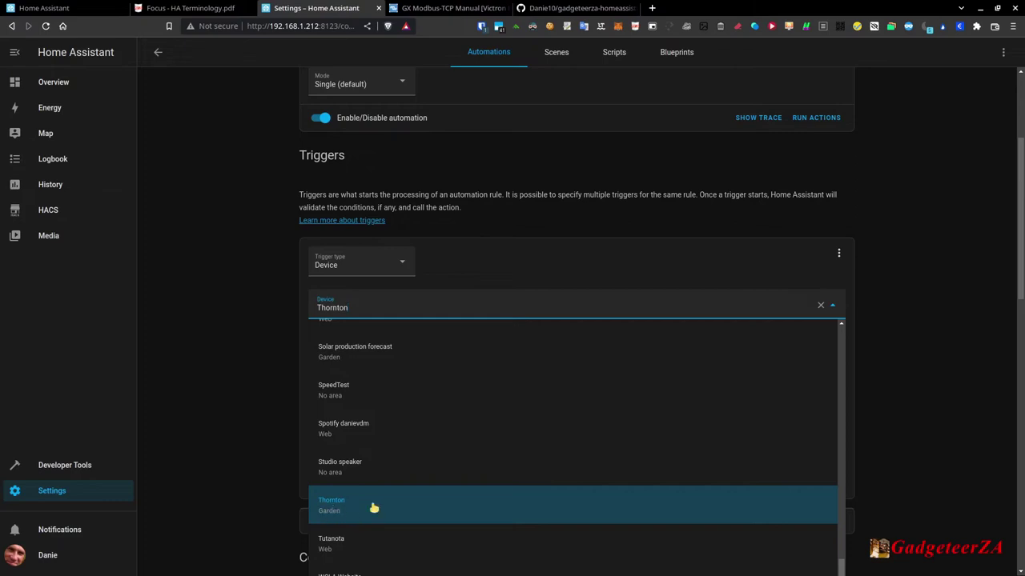
left_click(241, 289)
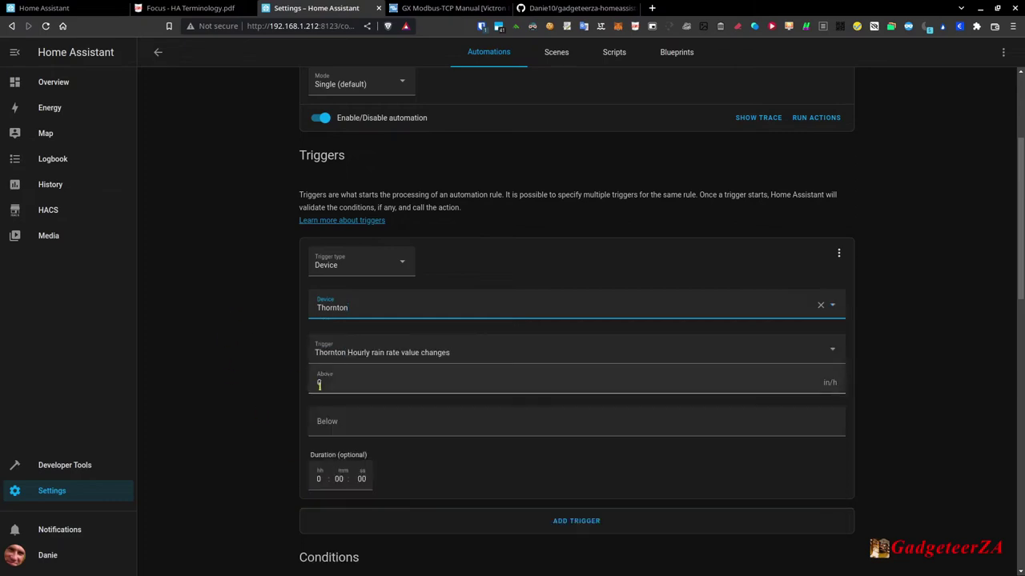
View the available Thornton trigger events, keep "Thornton Hourly rain rate value changes", and examine the automation's sun condition
left_click(833, 351)
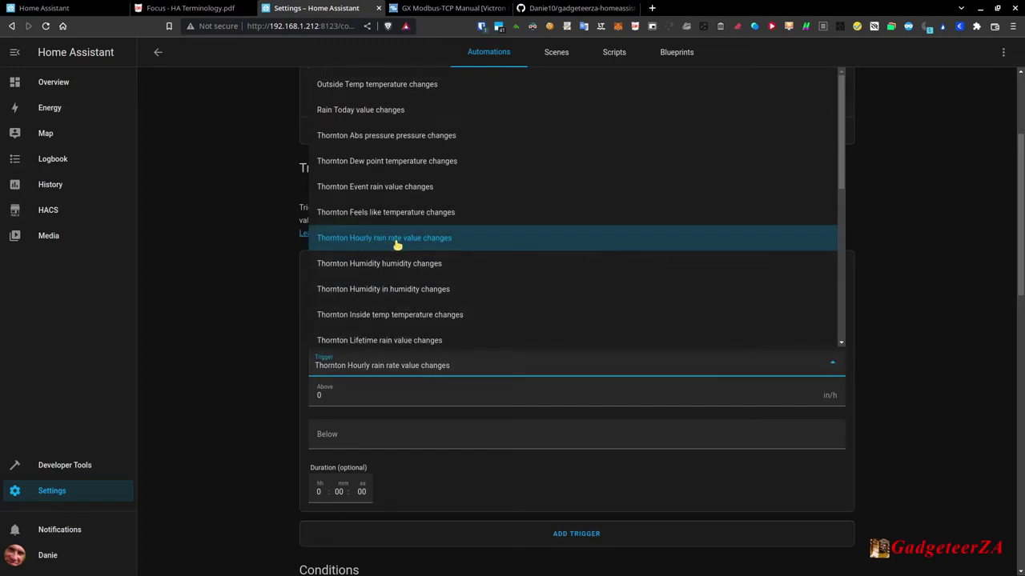
left_click(422, 243)
scroll(226, 437, "down", 2)
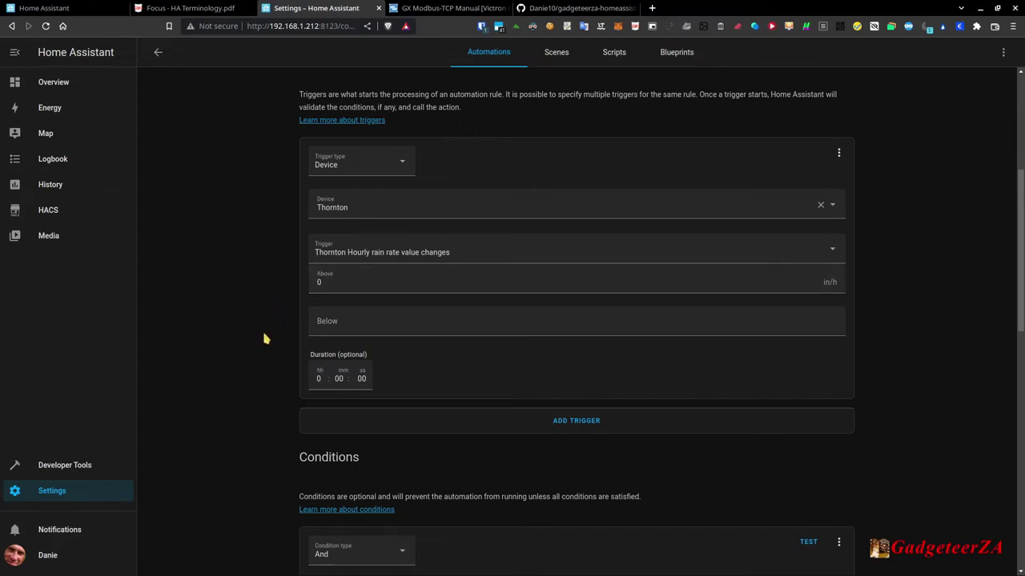
scroll(265, 338, "down", 4)
scroll(265, 355, "down", 1)
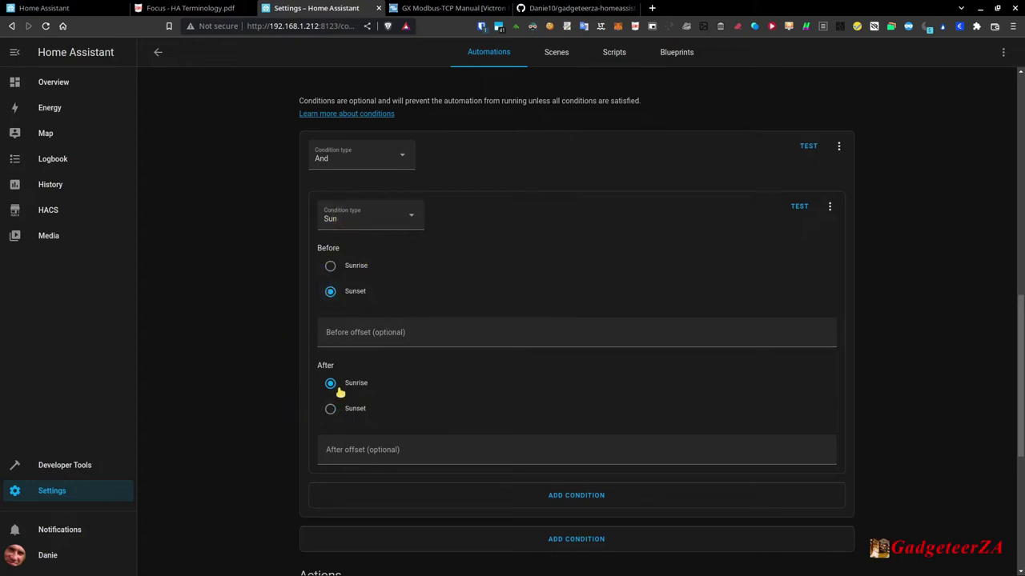
scroll(219, 320, "down", 2)
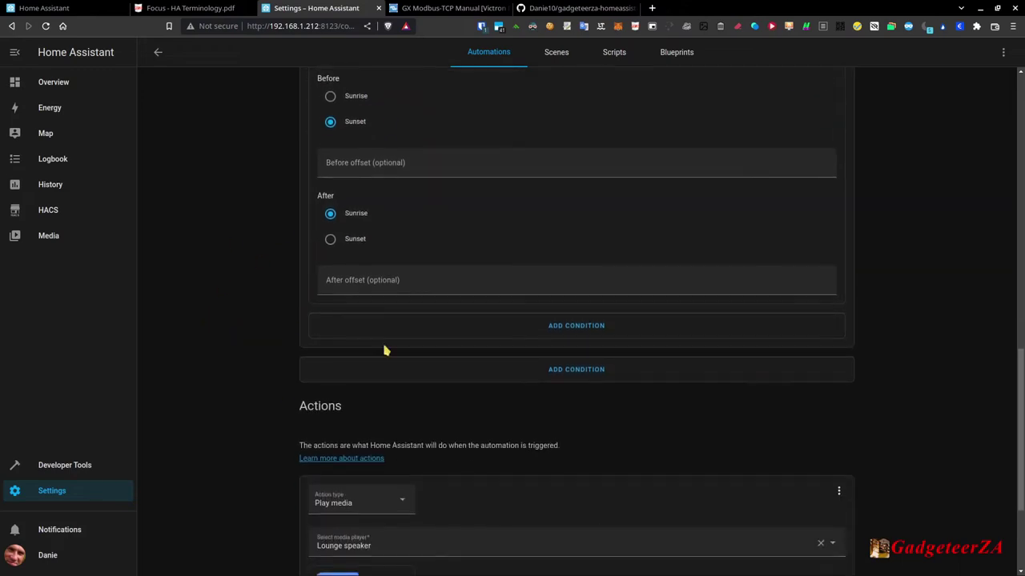
Examine the rain automation's Play media action, viewing the selectable media players and the Google text-to-speech message without changing them
scroll(221, 345, "down", 3)
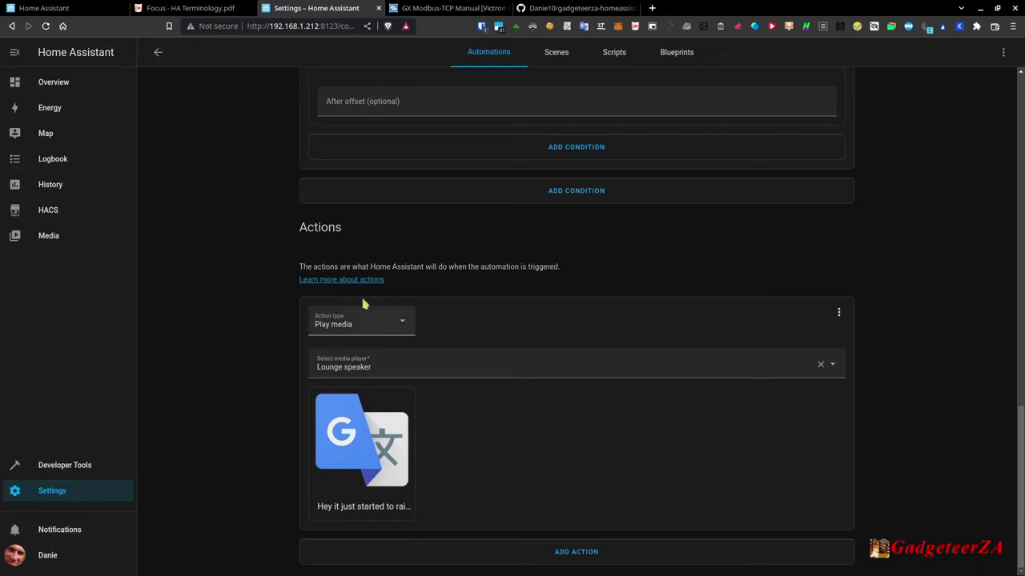
left_click(833, 366)
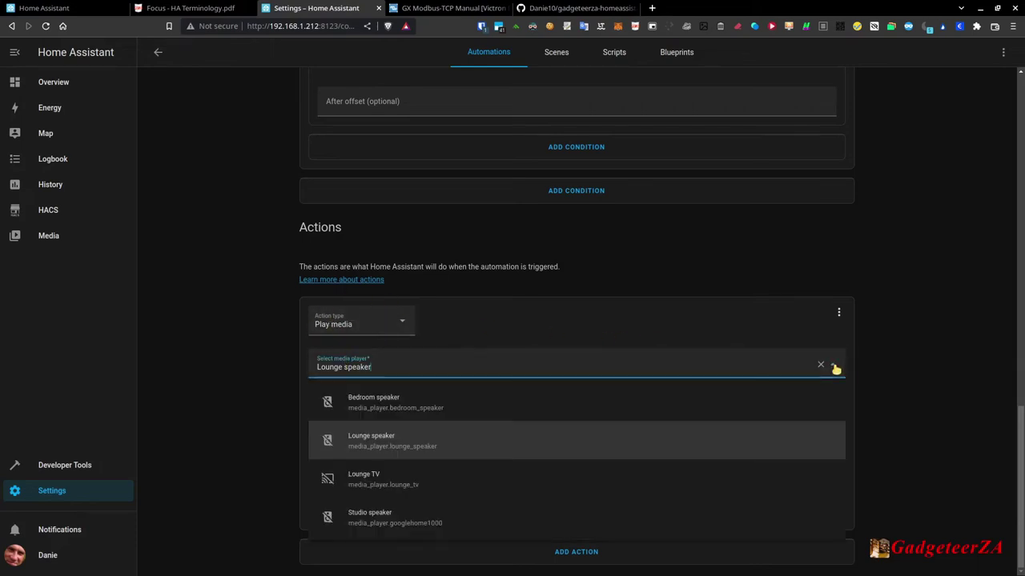
left_click(835, 368)
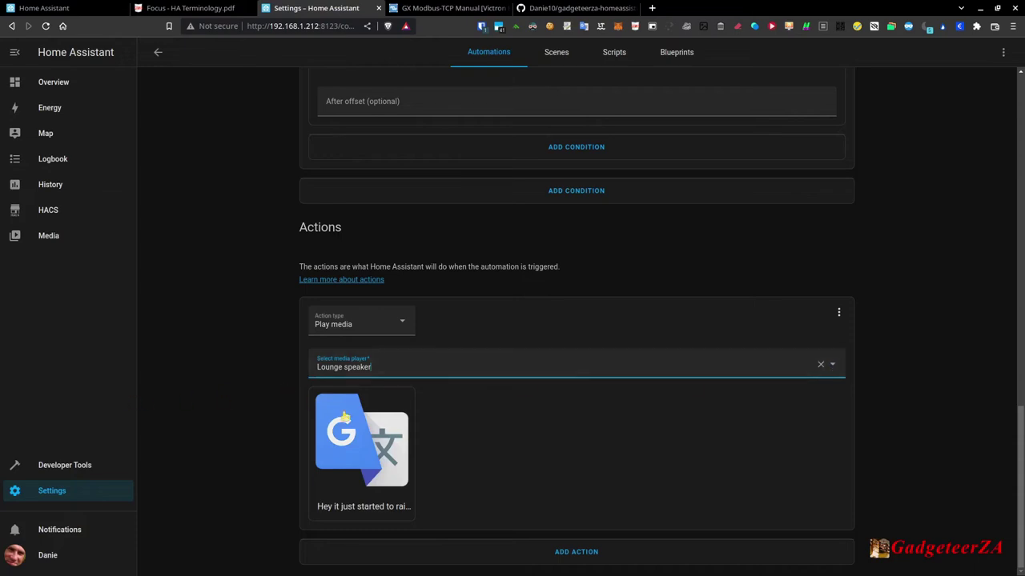
left_click(385, 456)
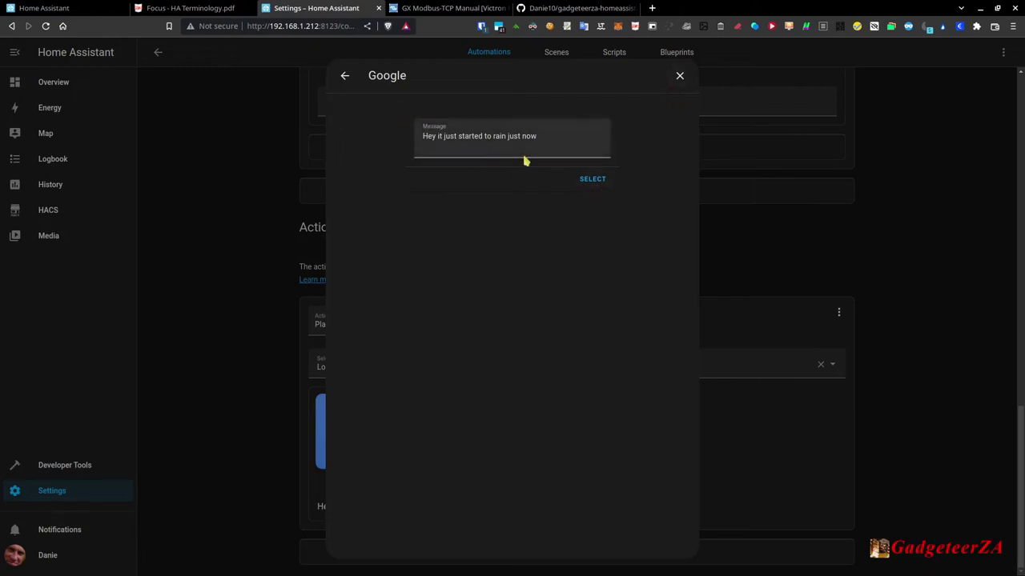
left_click(345, 76)
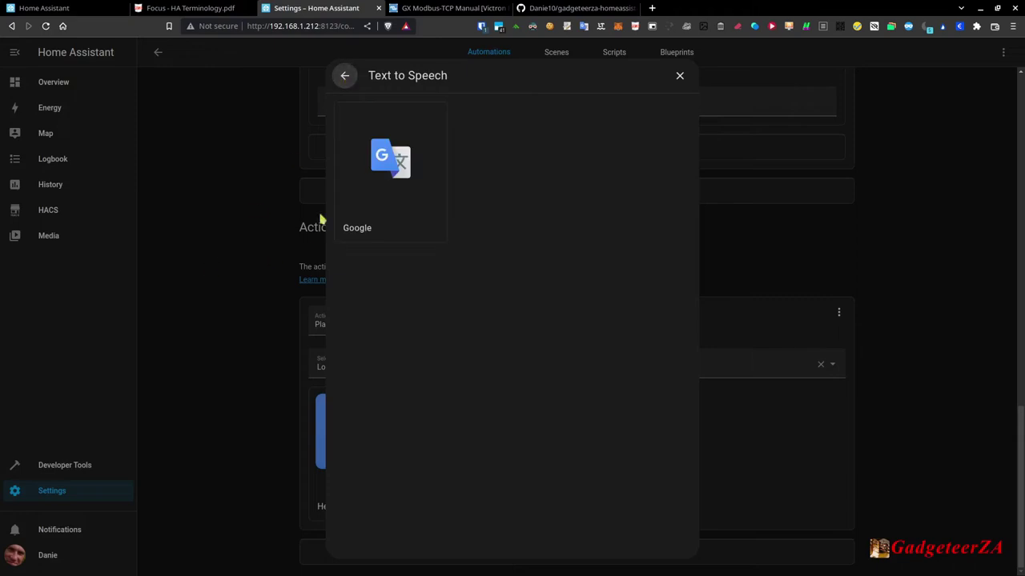
left_click(680, 77)
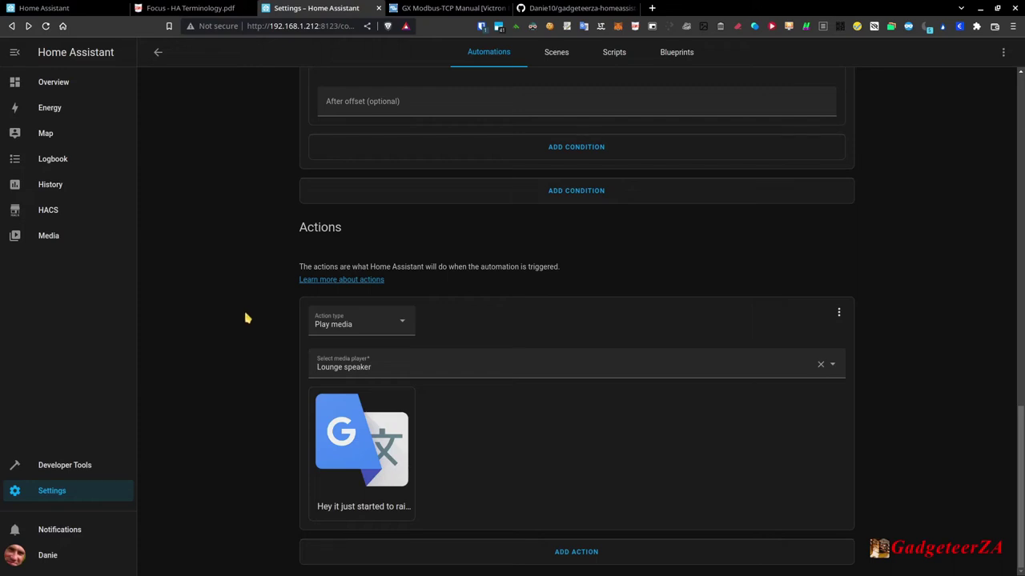
Open the "Victron Modbus Write min SOC manual" automation from the automations list and examine its trigger and YAML action
scroll(180, 364, "up", 2)
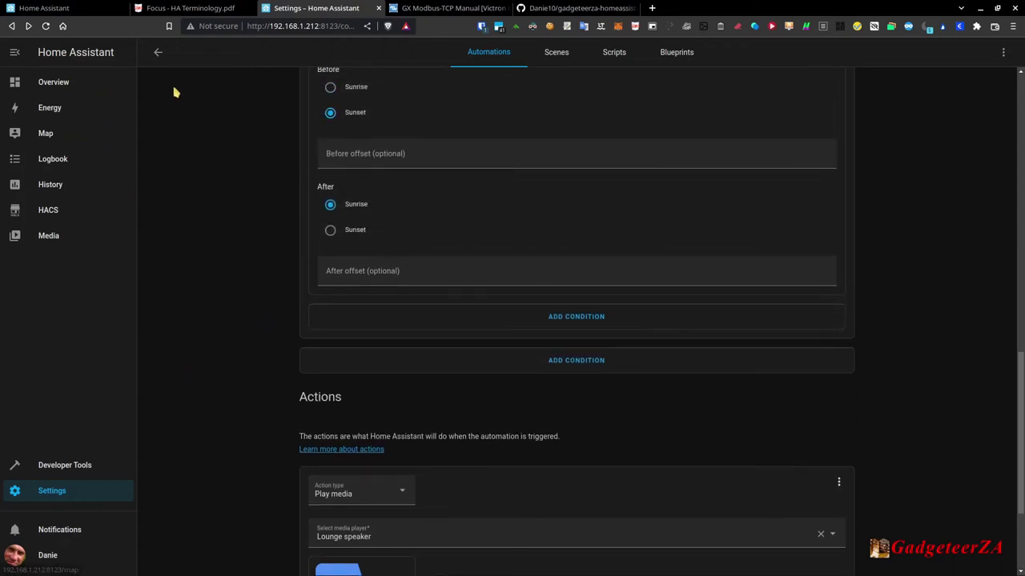
left_click(157, 52)
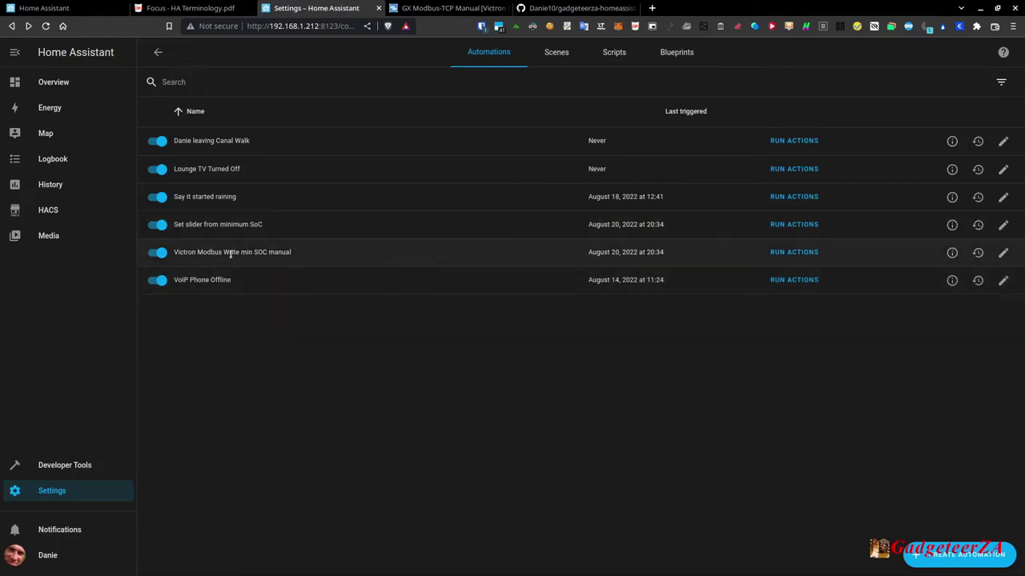
left_click(1003, 253)
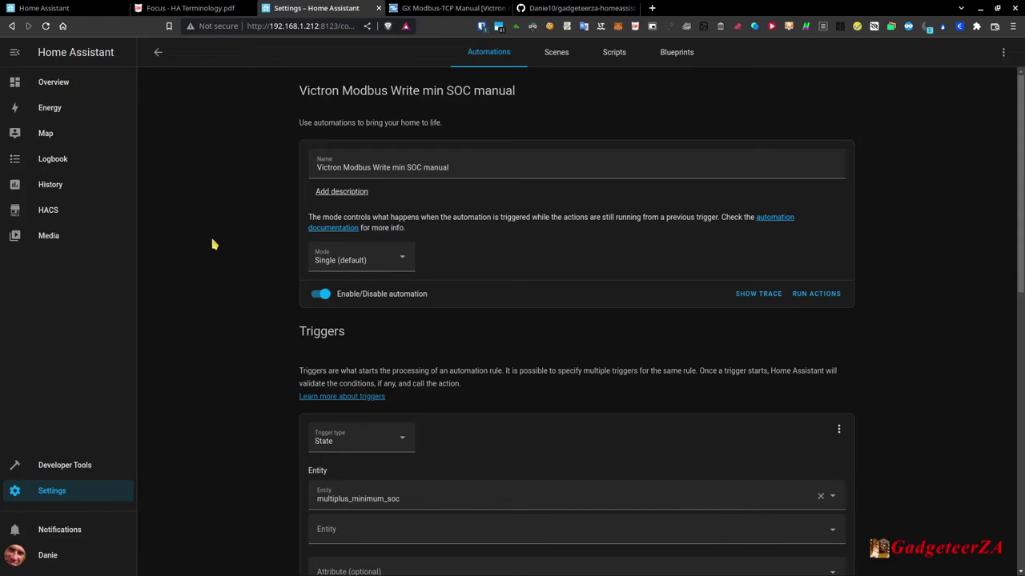
scroll(183, 305, "down", 5)
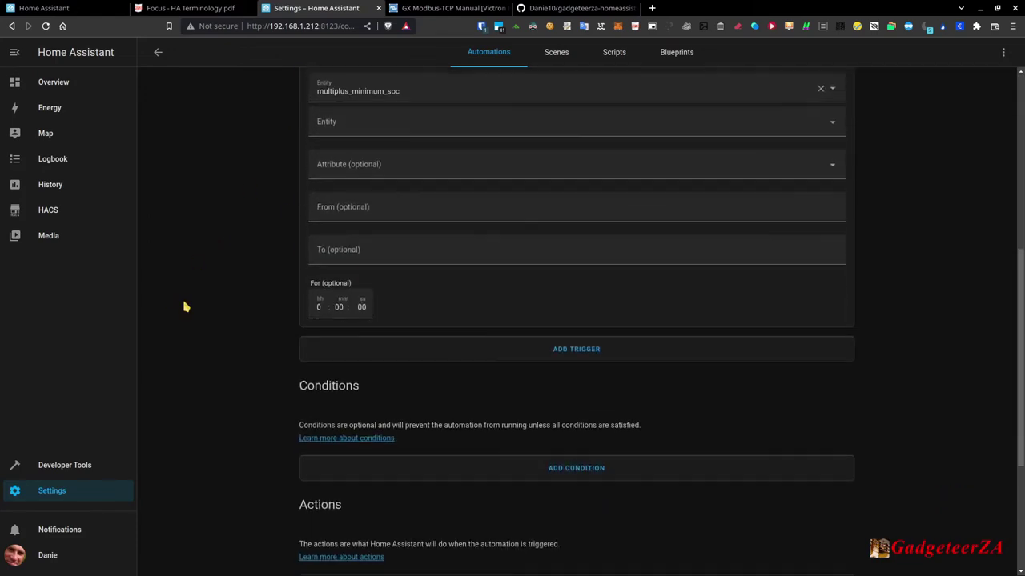
scroll(184, 307, "down", 2)
scroll(207, 228, "down", 1)
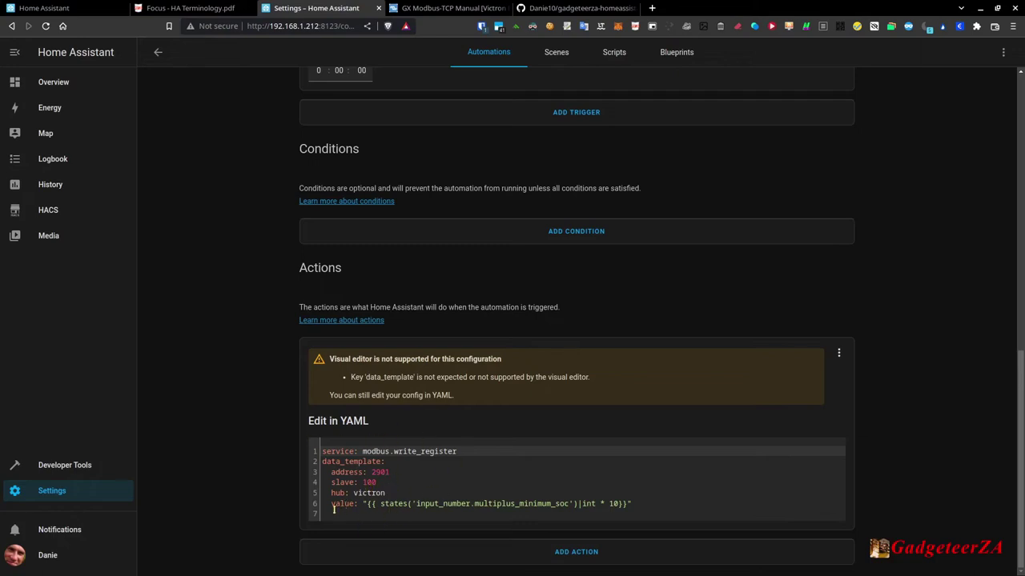
Copy the whole value line from the automation's YAML action and clear the selection
left_click_drag(331, 504, 632, 504)
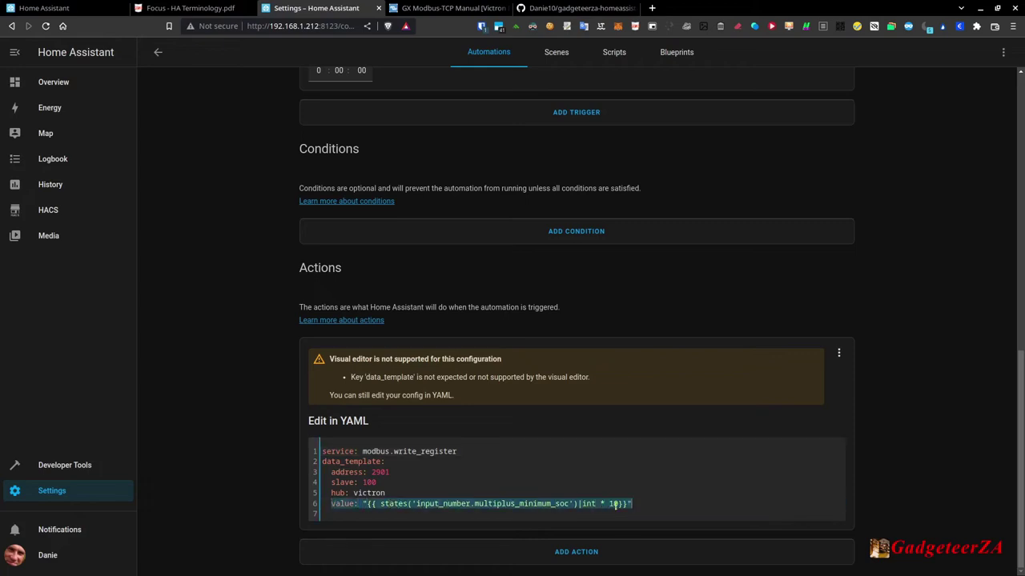
right_click(575, 503)
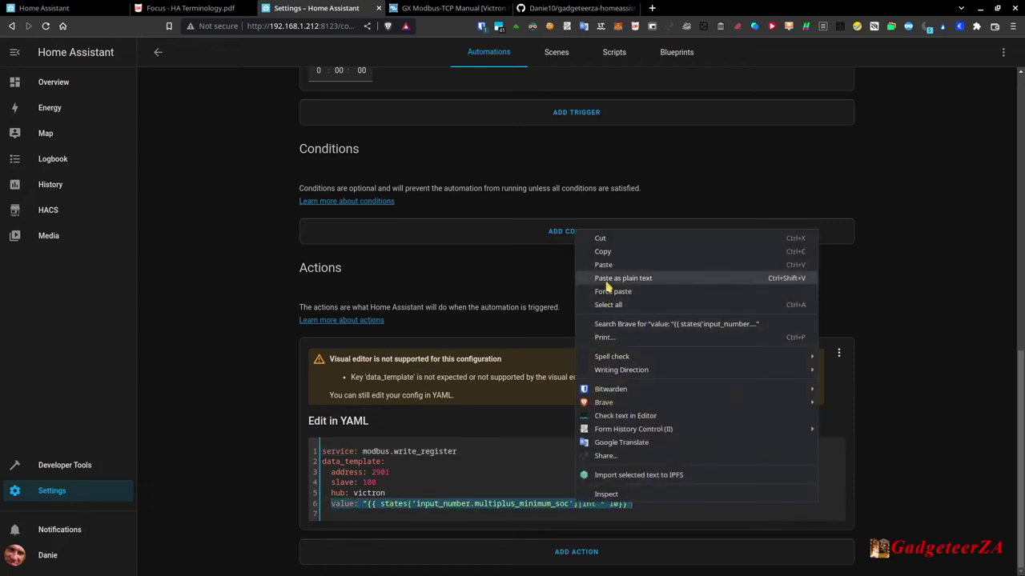
left_click(602, 251)
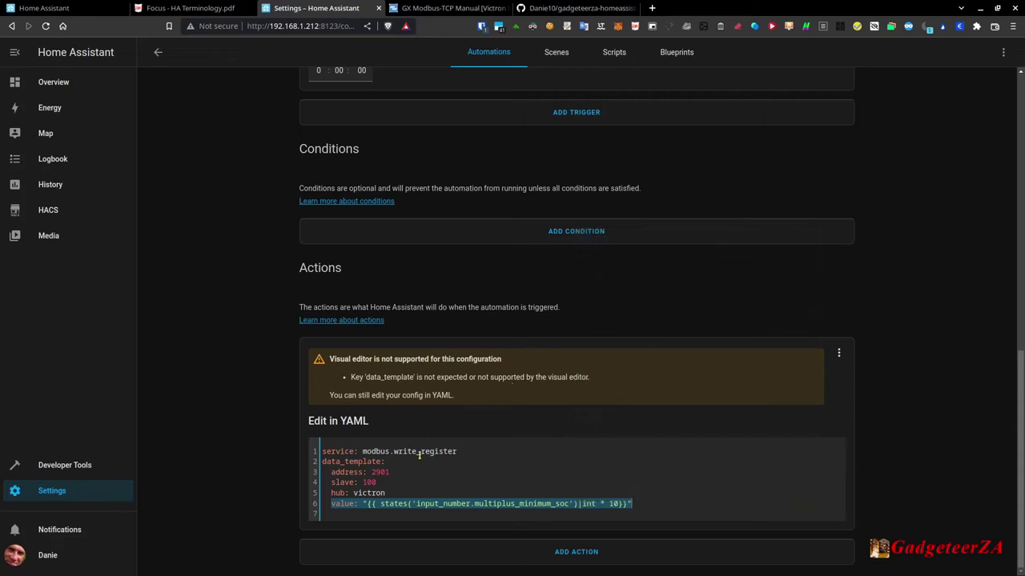
left_click(663, 503)
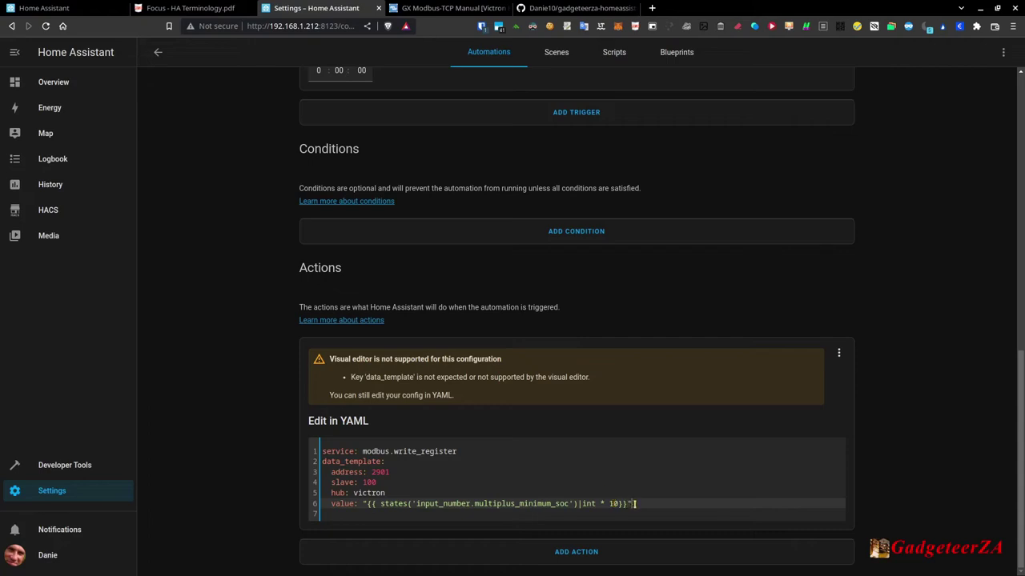
Copy only the quoted template expression after "value:" in the automation's YAML action
left_click_drag(633, 504, 362, 504)
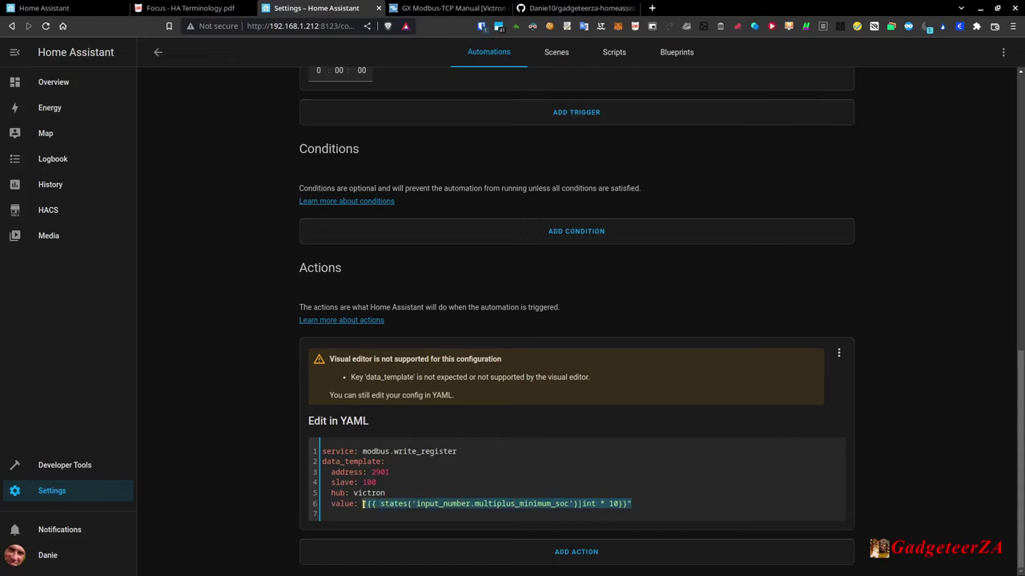
right_click(382, 504)
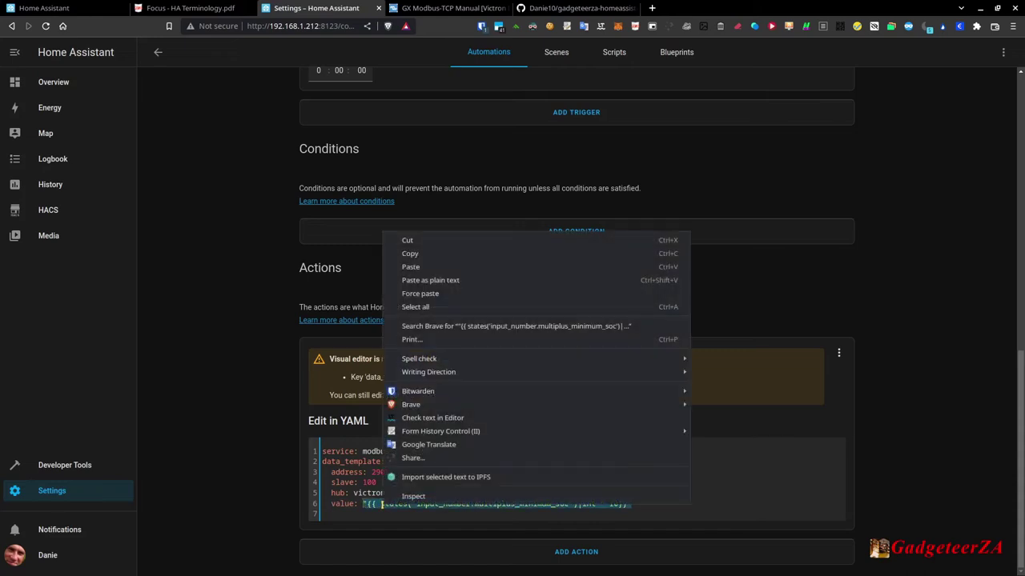
left_click(410, 253)
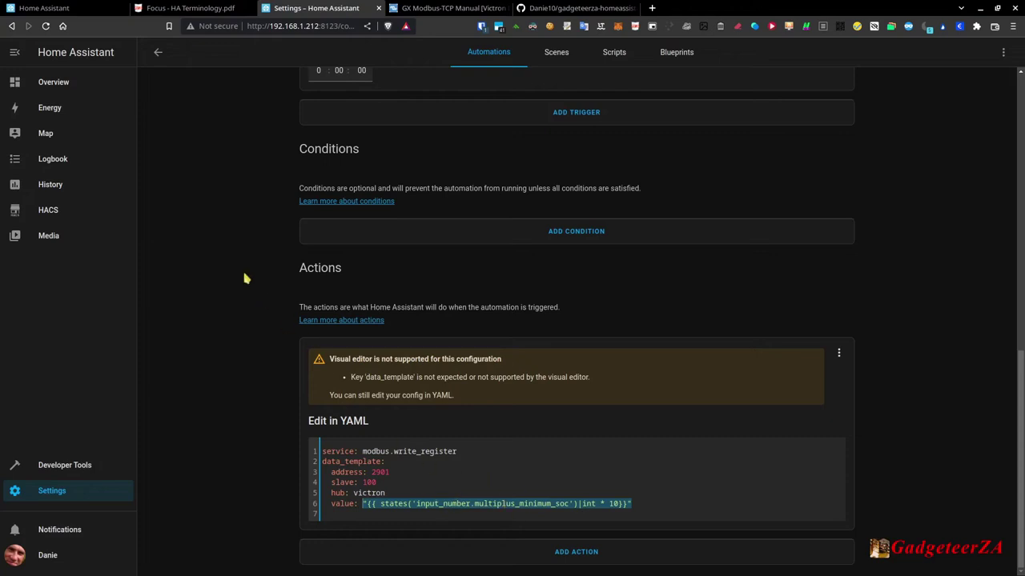
Leave the automation, open the template editor in Developer Tools, and delete the demo template below its first comment line
left_click(158, 52)
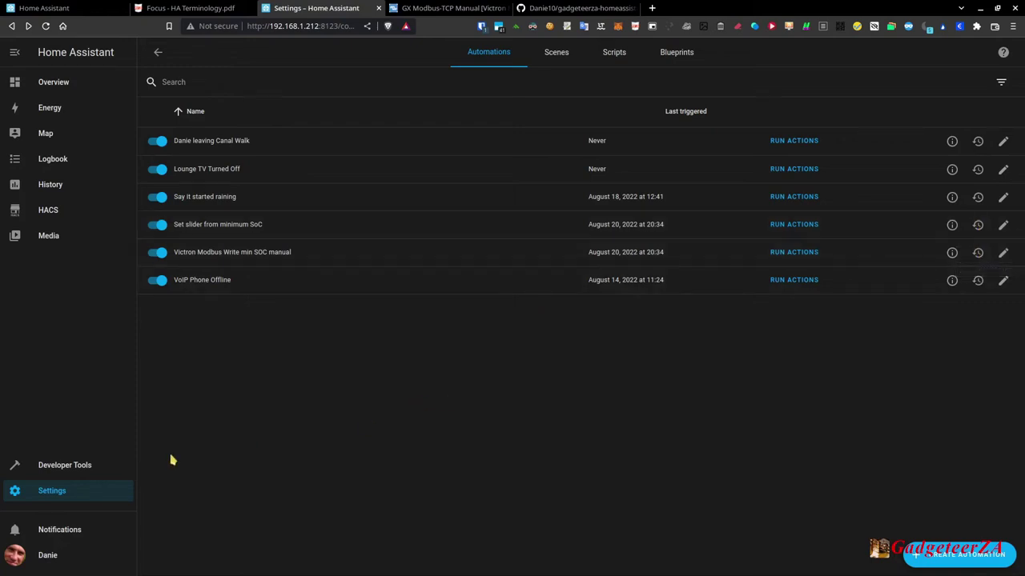
left_click(74, 471)
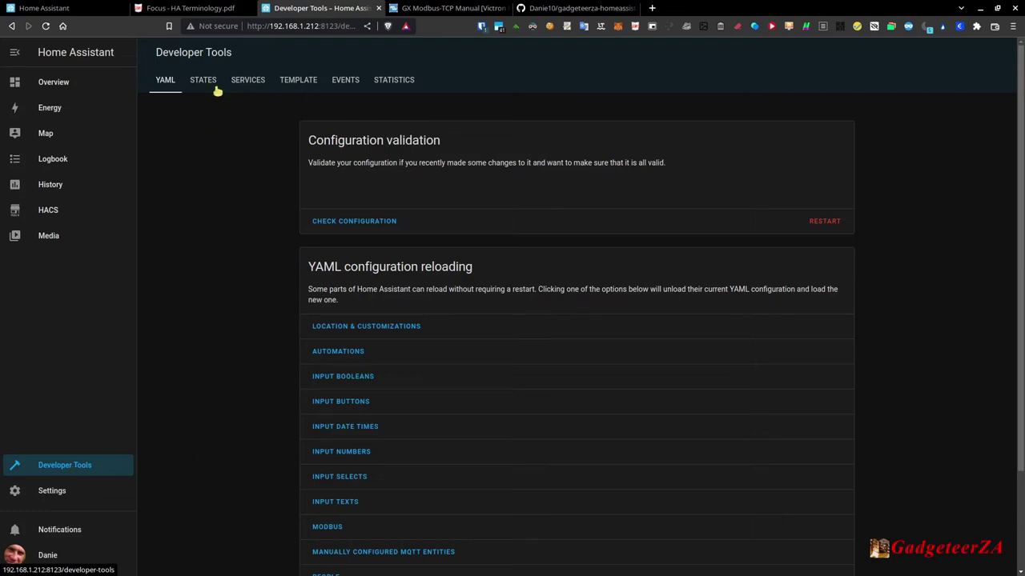
left_click(287, 84)
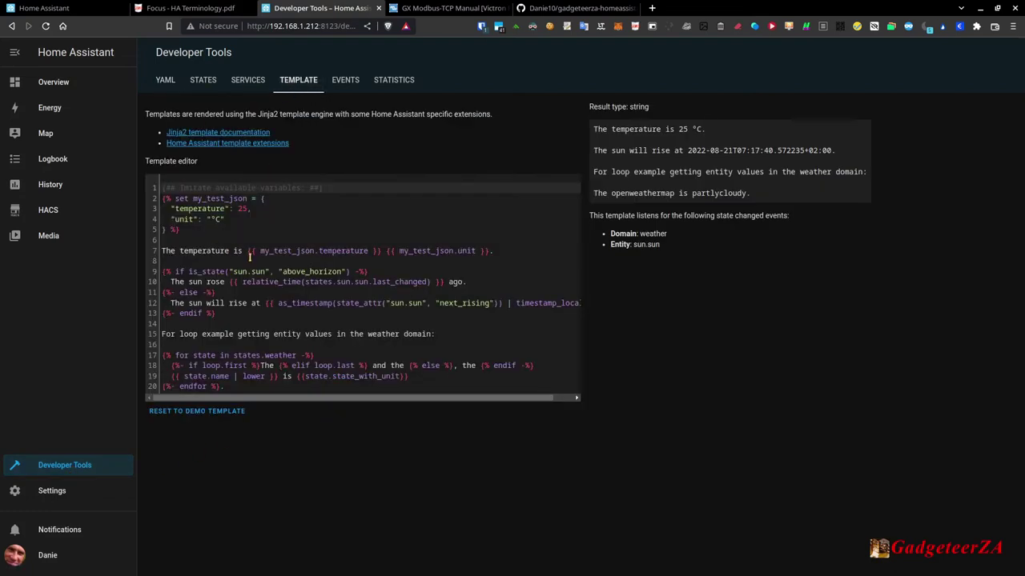
left_click_drag(164, 197, 551, 424)
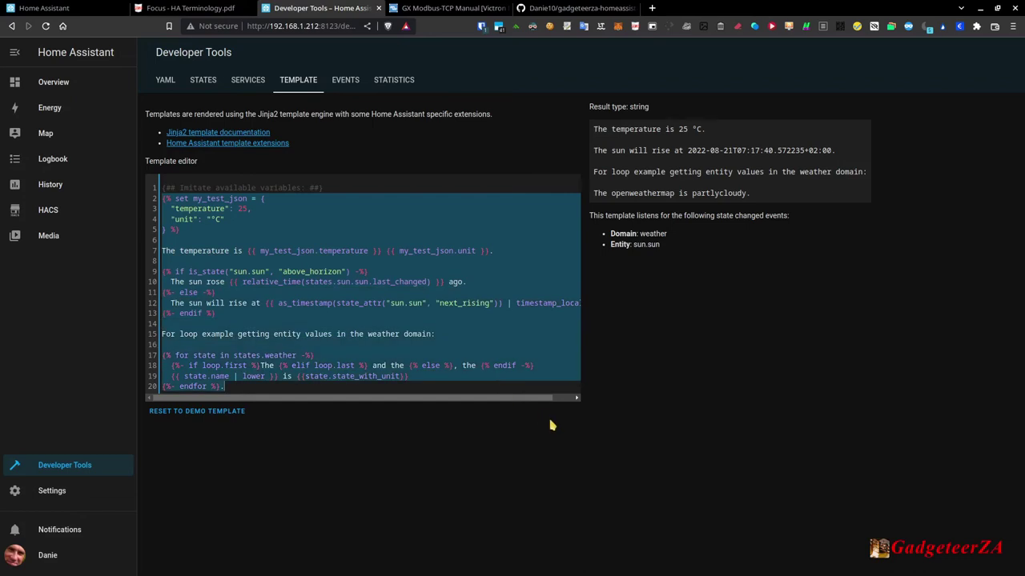
key("BackSpace")
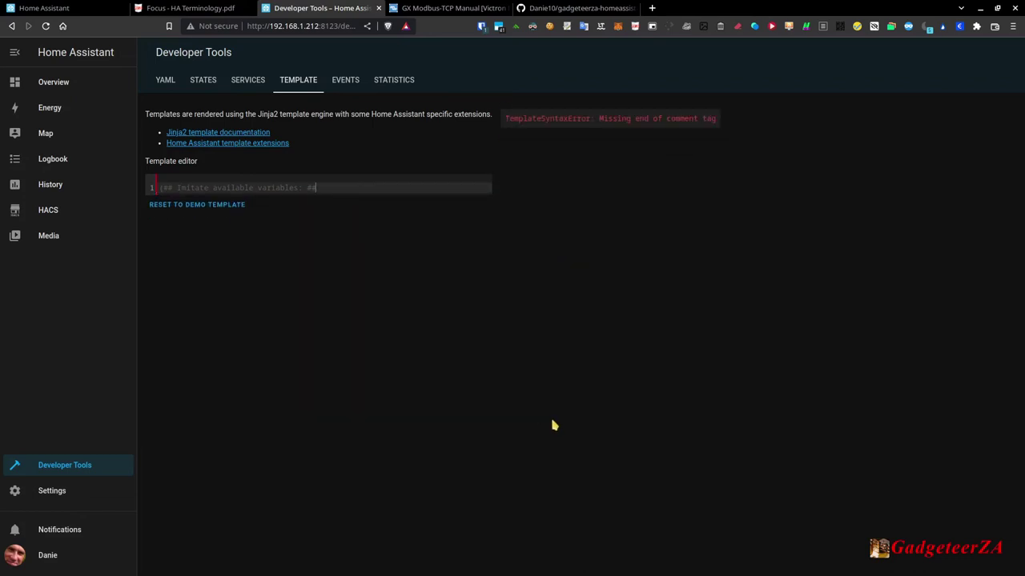
Paste the copied expression and delete the leftover comment, leaving only "{{ states('input_number.multiplus_minimum_soc')|int * 10}}" in the template editor
key("ctrl+v")
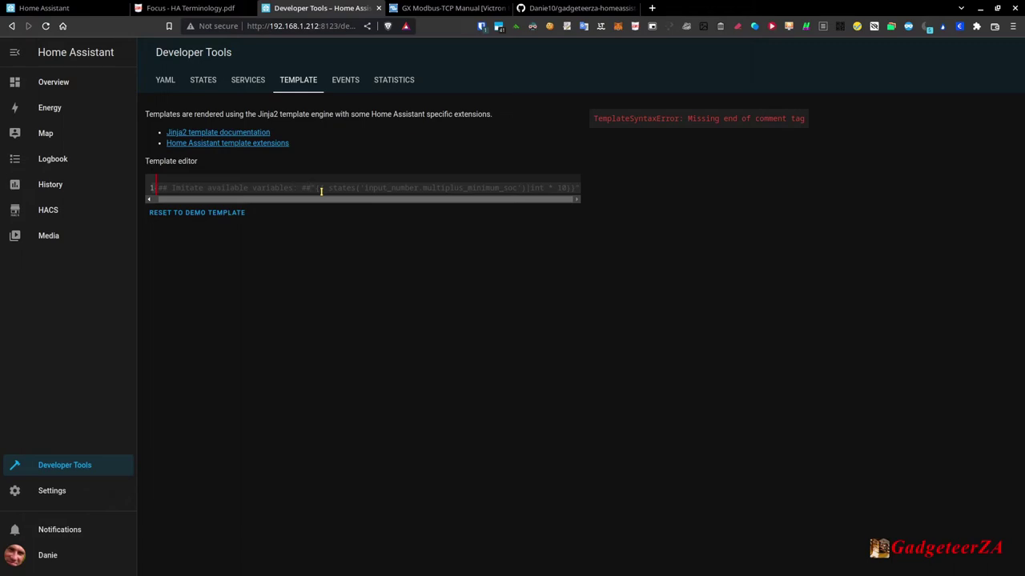
key("BackSpace")
key("BackSpace")
key("BackSpace")
key("BackSpace")
key("BackSpace")
key("BackSpace")
key("BackSpace")
key("BackSpace")
key("BackSpace")
key("BackSpace")
key("BackSpace")
key("BackSpace")
key("BackSpace")
key("BackSpace")
key("BackSpace")
key("BackSpace")
key("BackSpace")
key("BackSpace")
key("BackSpace")
key("BackSpace")
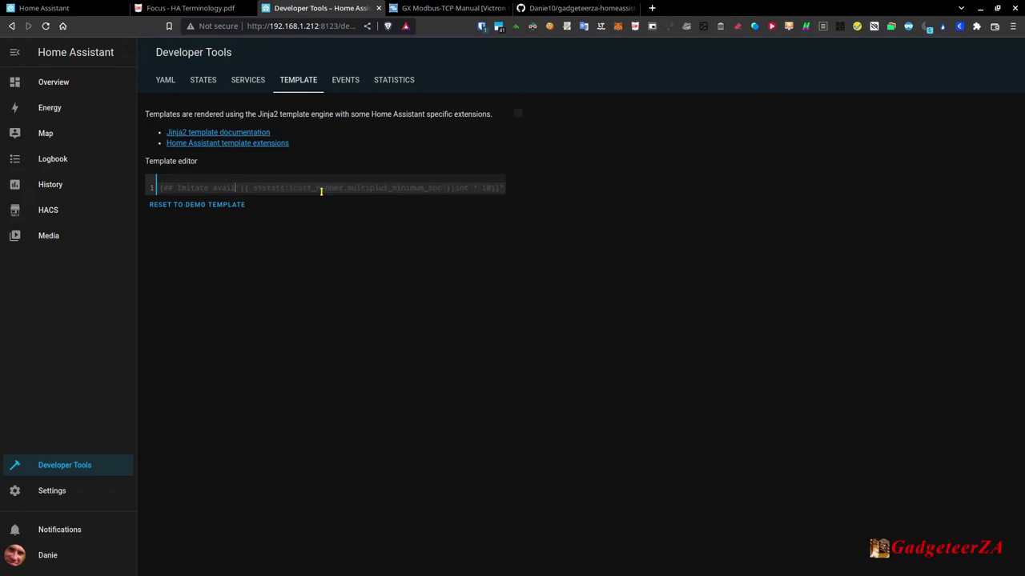
key("BackSpace")
key("BackSpace")
key("BackSpace")
key("BackSpace")
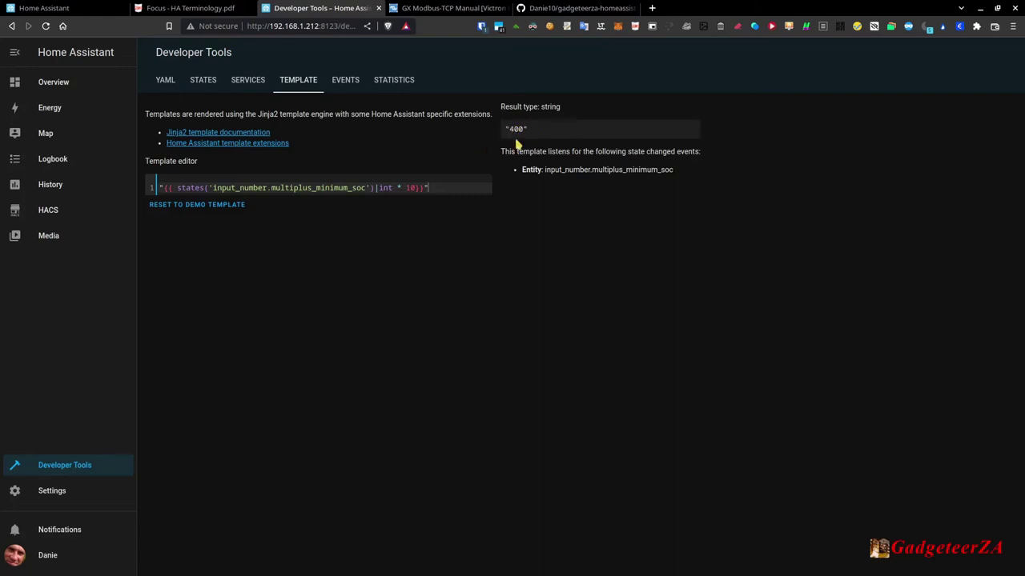
Highlight the entity name in the template, try removing one closing brace after the multiplier 10, and restore it
left_click(407, 187)
key("Delete")
type("0")
left_click_drag(213, 187, 365, 187)
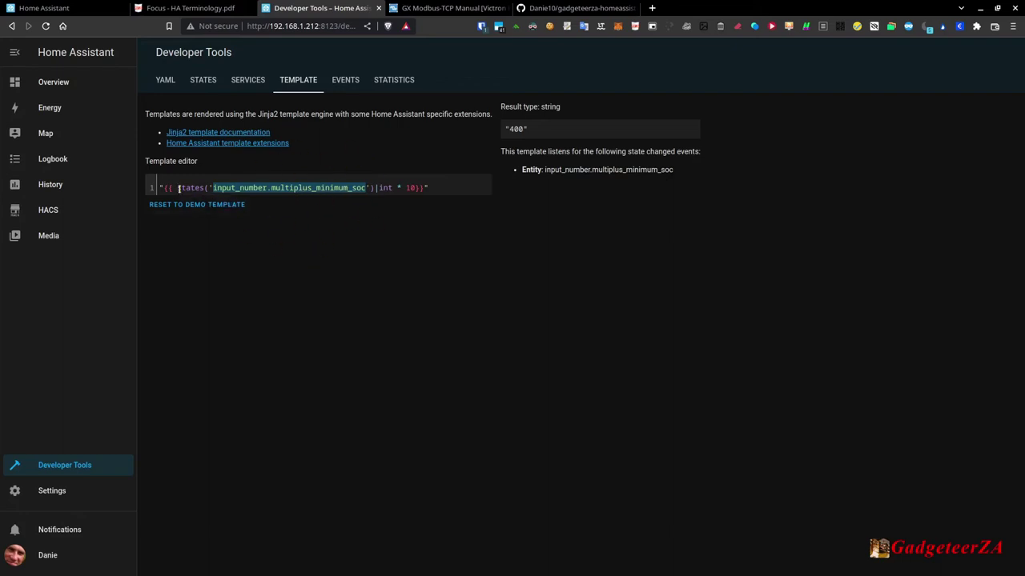
left_click(413, 189)
key("Delete")
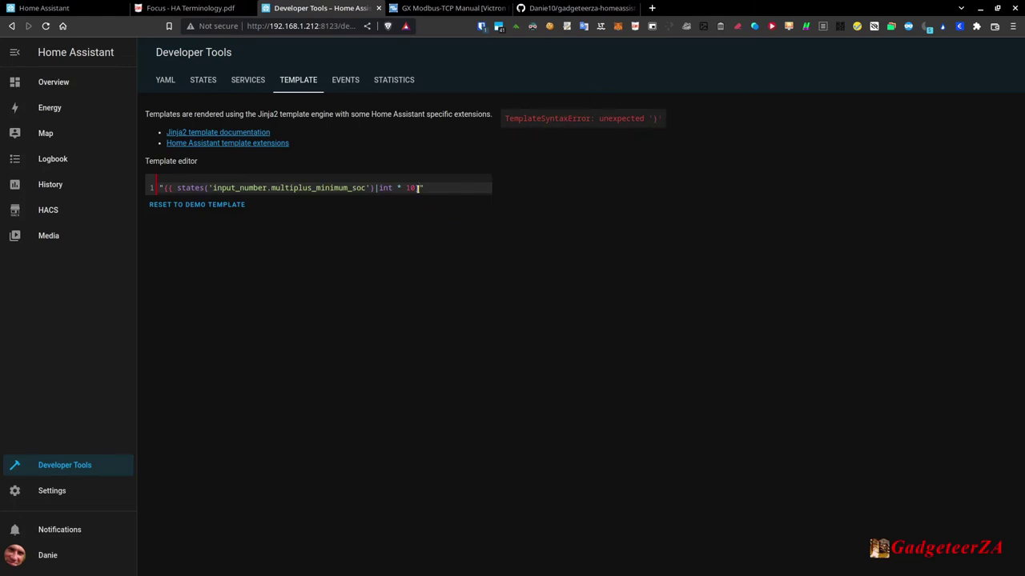
type("}")
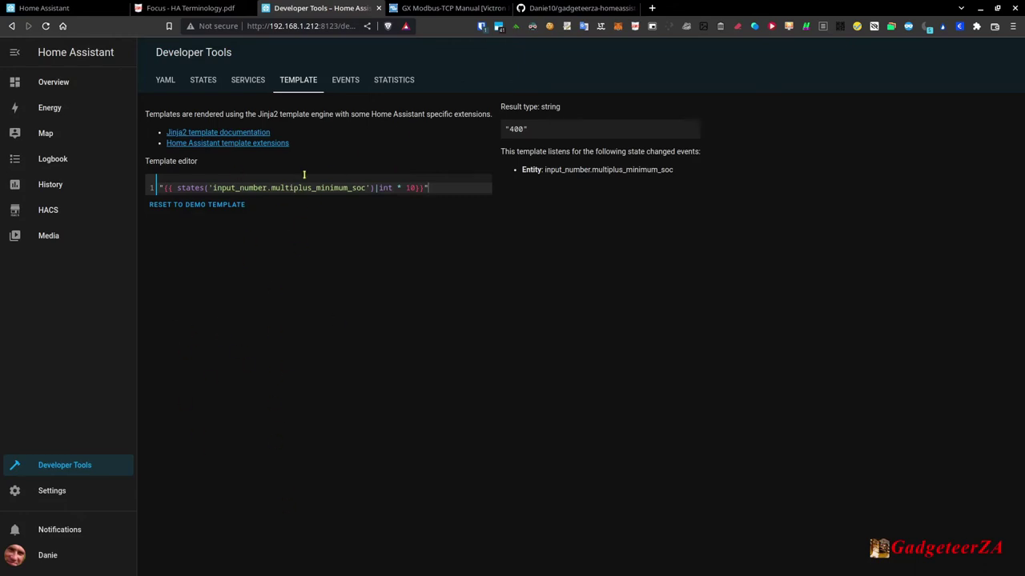
Open the list of current entity states in Developer Tools and browse down through the binary sensors
left_click(203, 88)
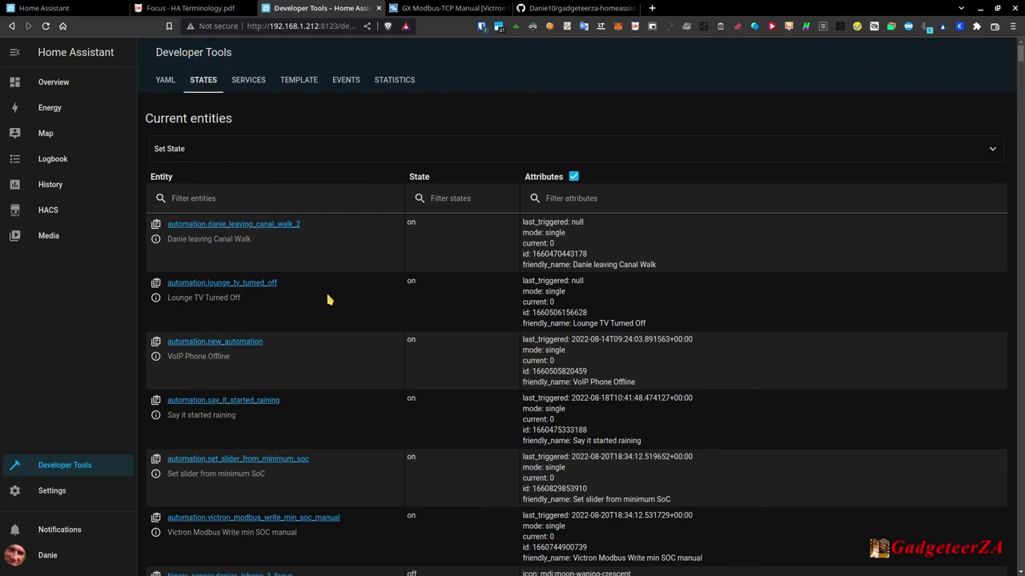
scroll(320, 337, "down", 15)
scroll(311, 385, "down", 1)
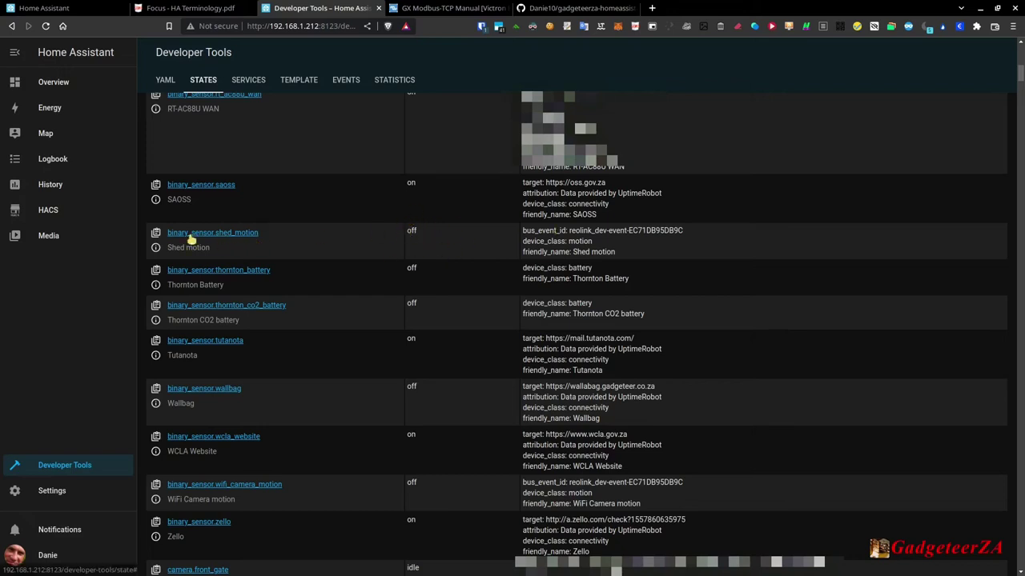
Browse the entity states from the binary sensors past the device trackers to the Glances sensors
scroll(446, 325, "down", 8)
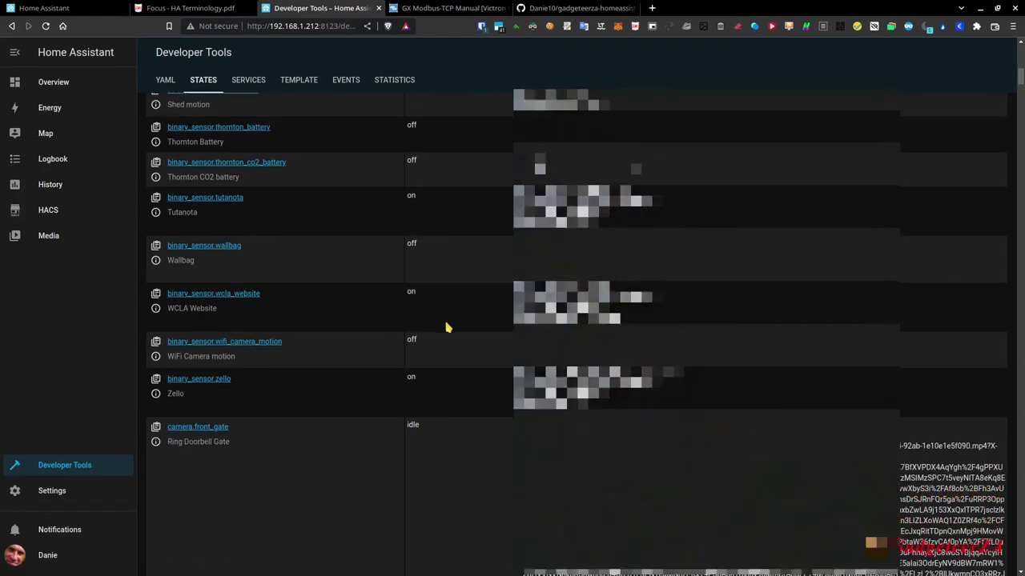
scroll(445, 327, "down", 5)
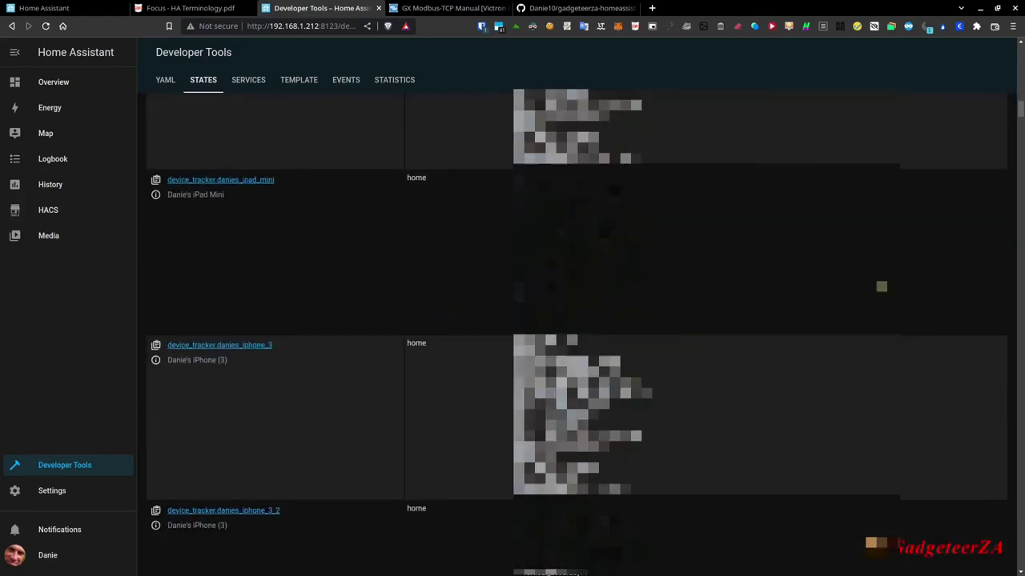
left_click(1019, 216)
scroll(444, 276, "down", 10)
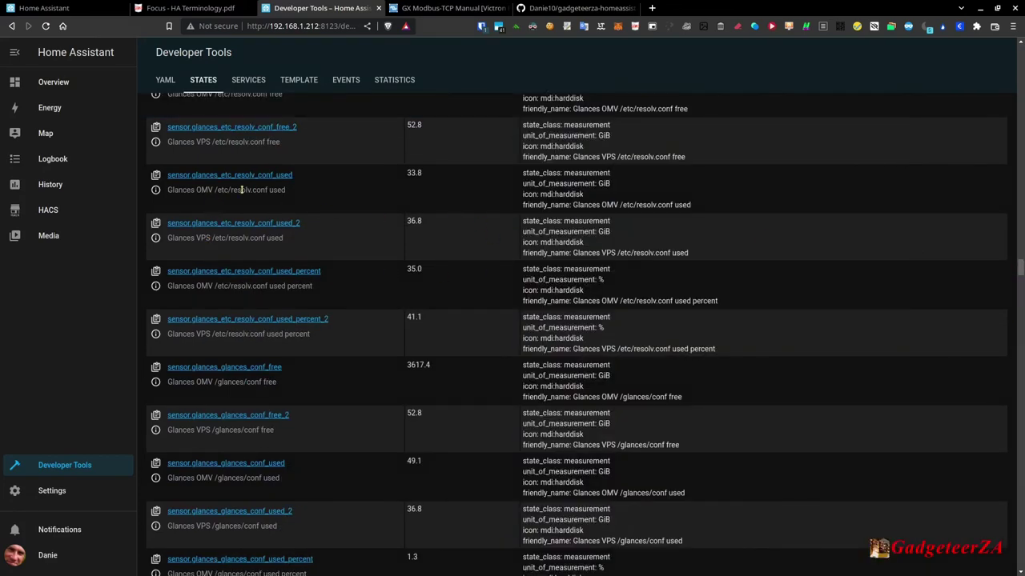
scroll(240, 301, "down", 2)
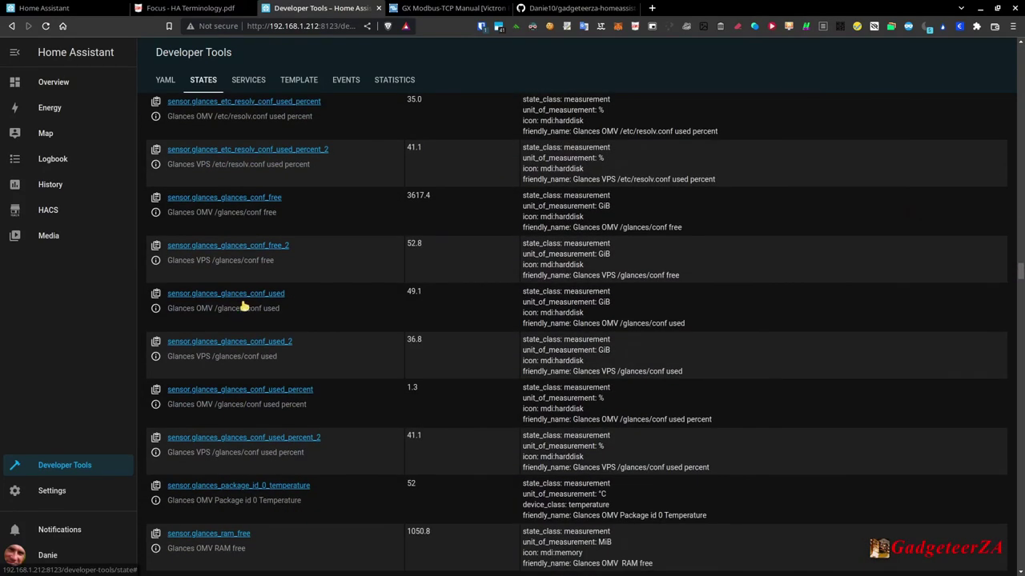
scroll(240, 298, "up", 7)
scroll(240, 308, "up", 8)
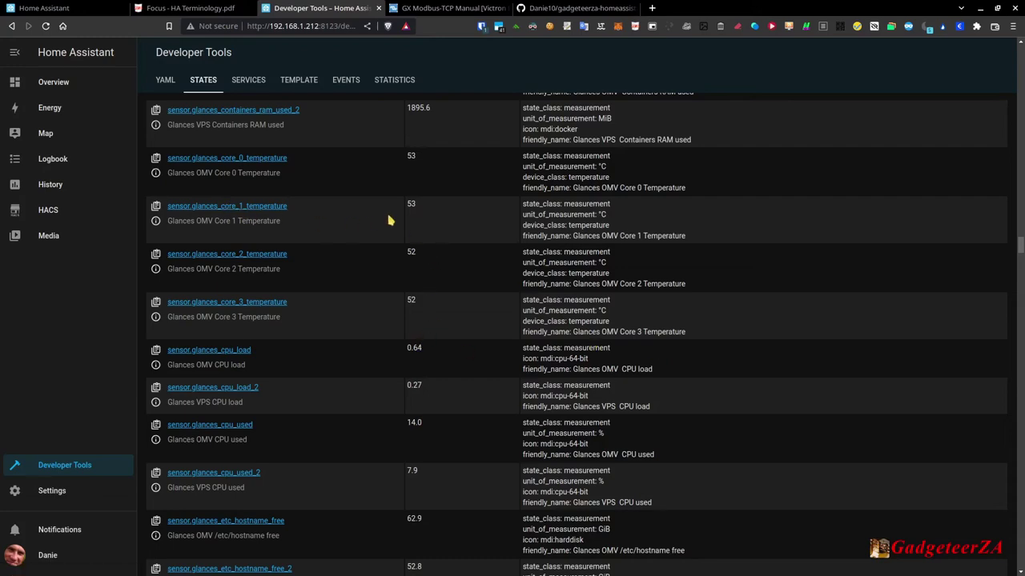
Examine the Glances CPU, RAM and swap sensor states, highlighting the Glances VPS Swap free row
scroll(451, 393, "down", 10)
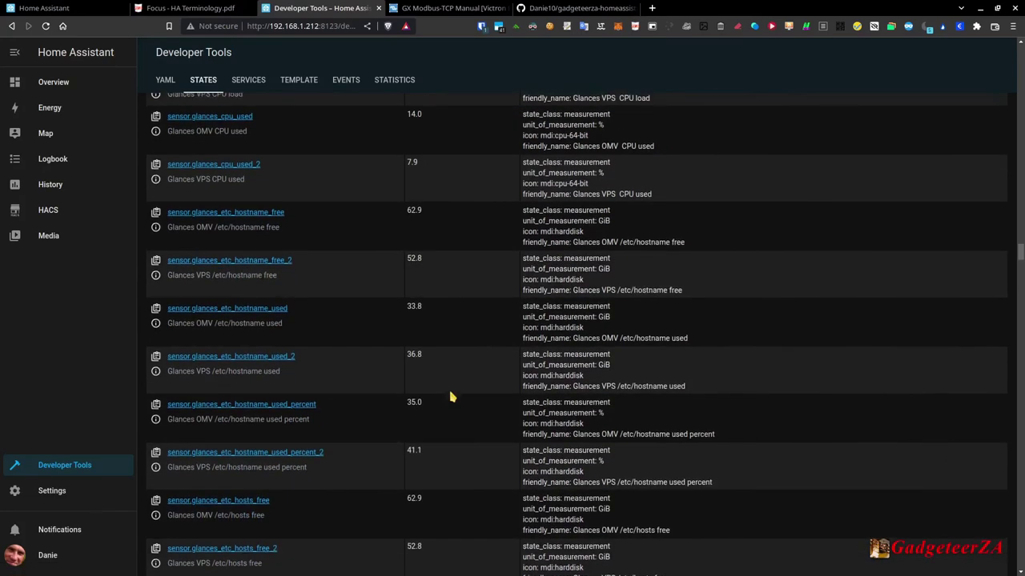
scroll(450, 396, "down", 15)
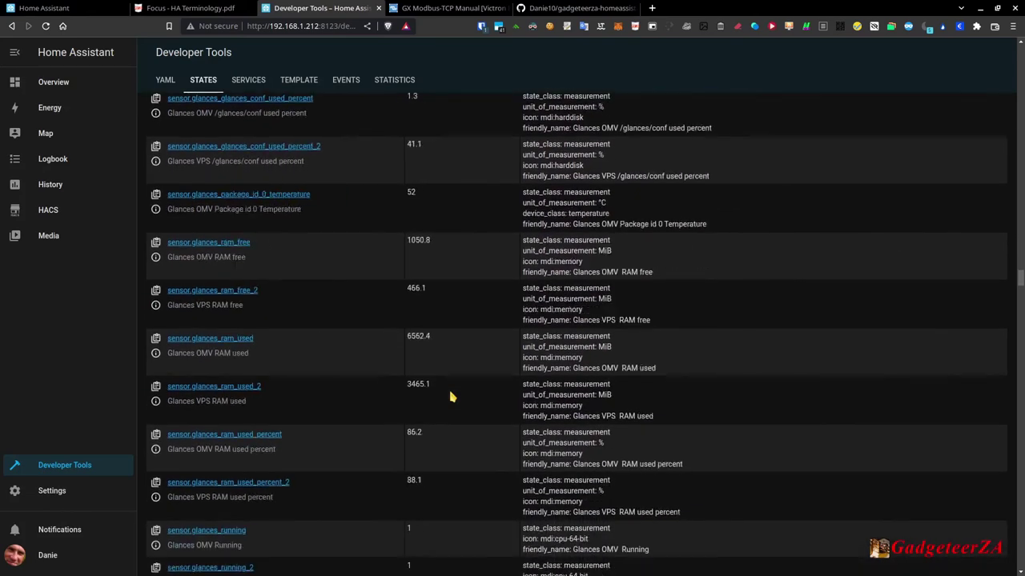
scroll(451, 395, "up", 3)
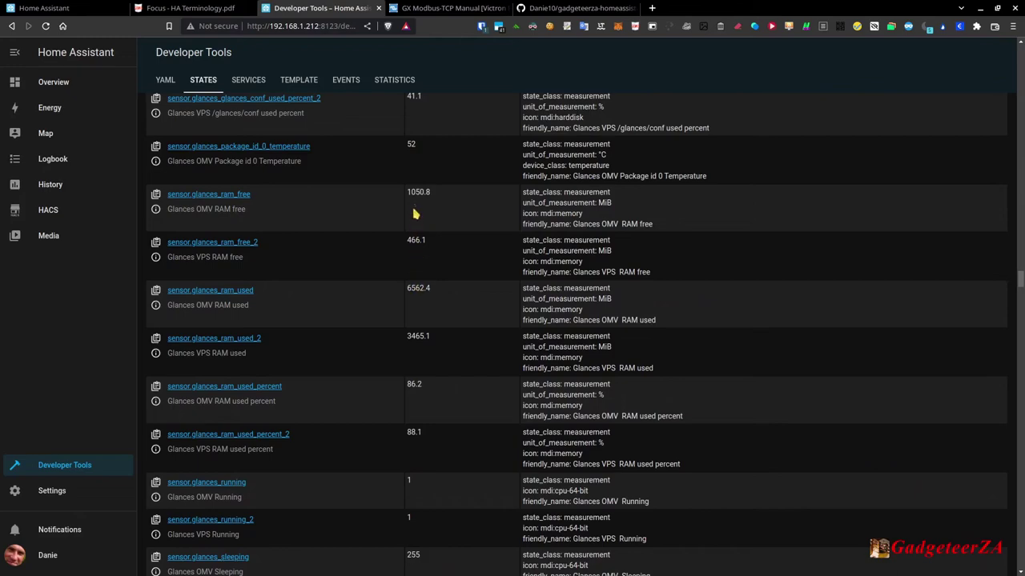
scroll(419, 342, "down", 5)
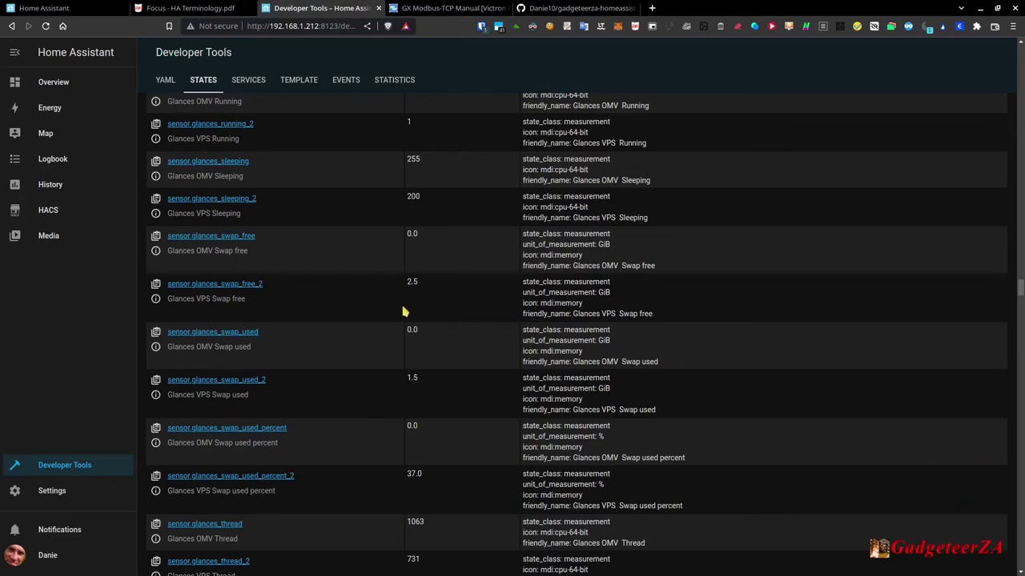
triple_click(414, 284)
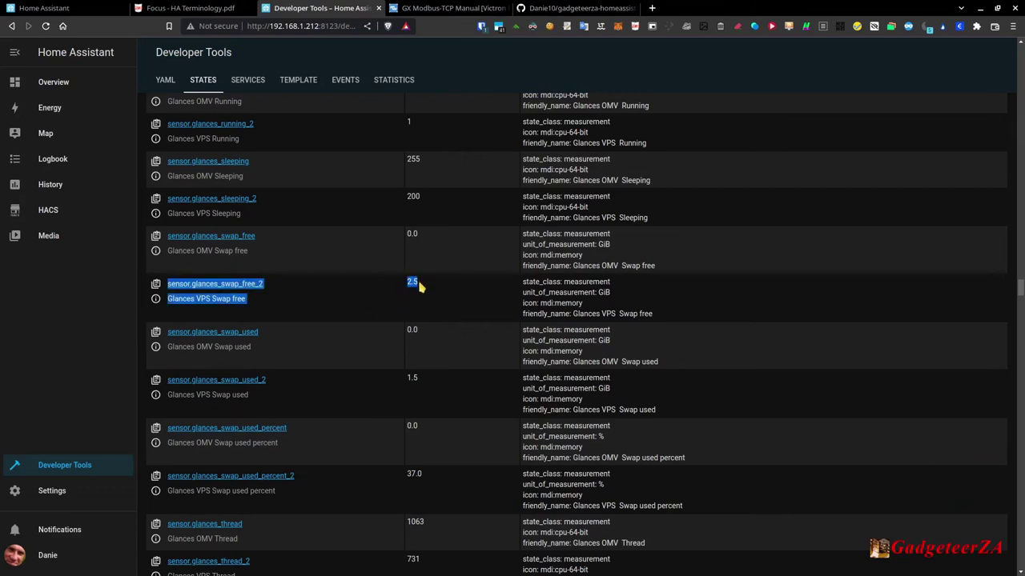
left_click(420, 285)
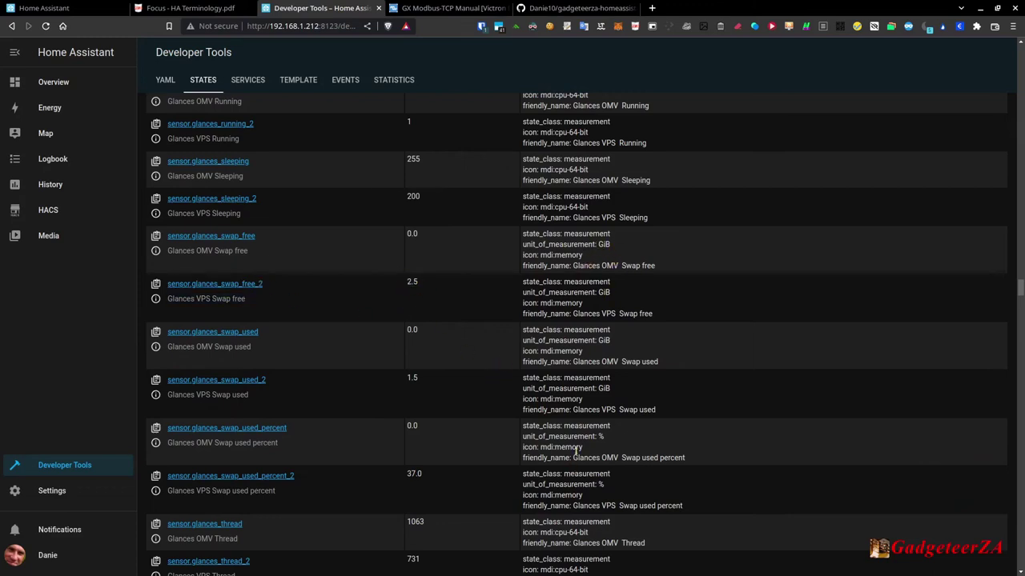
Examine the states and attributes of the Ham Radios energy and status sensors and the iPad sensors
scroll(595, 244, "down", 7)
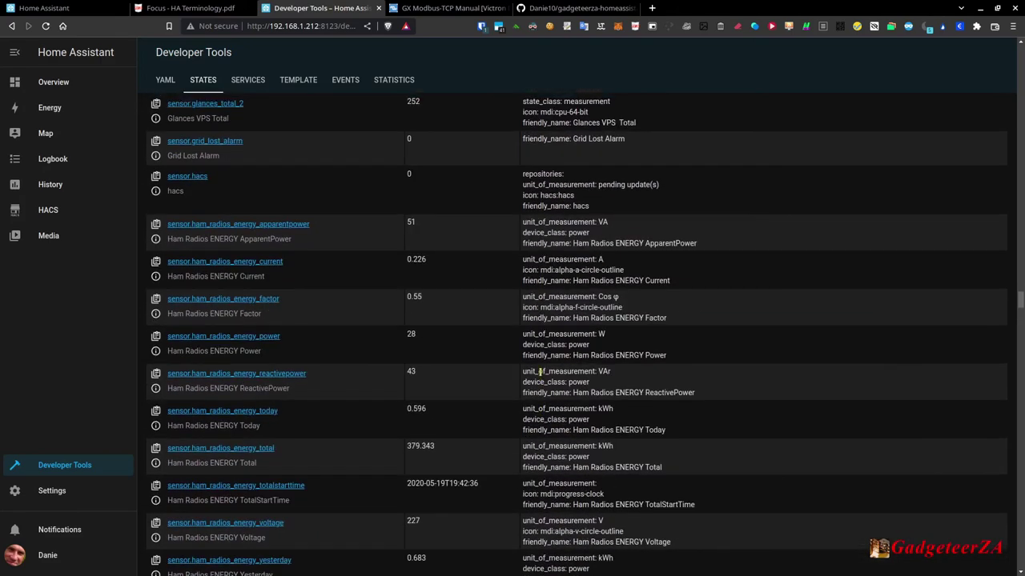
scroll(541, 372, "down", 5)
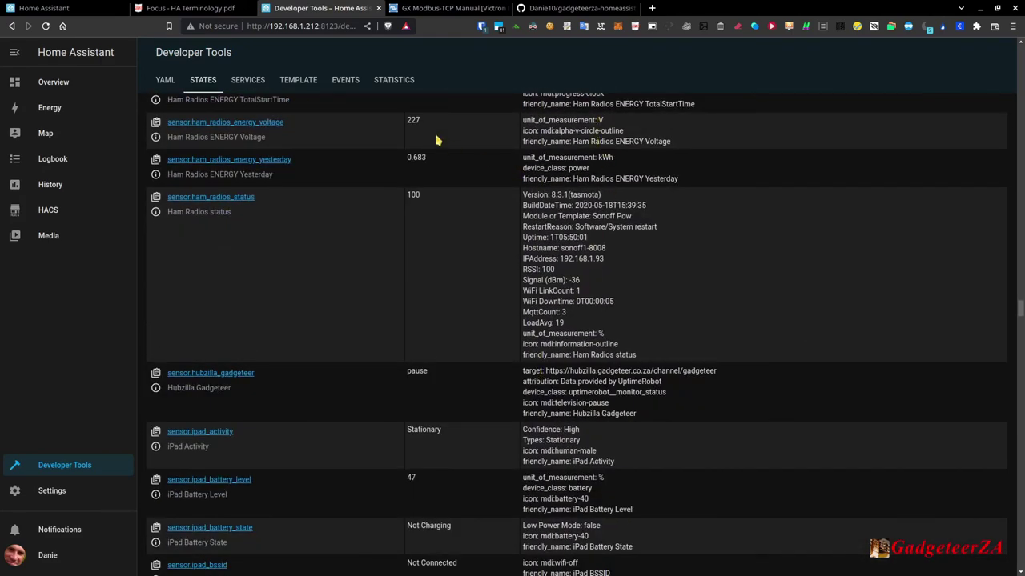
scroll(397, 214, "up", 1)
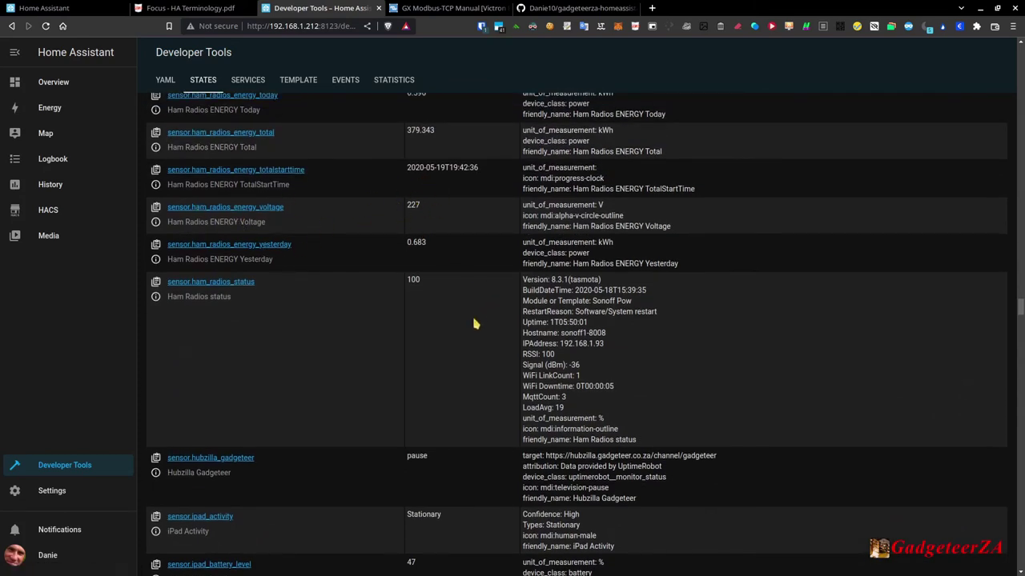
scroll(434, 331, "down", 2)
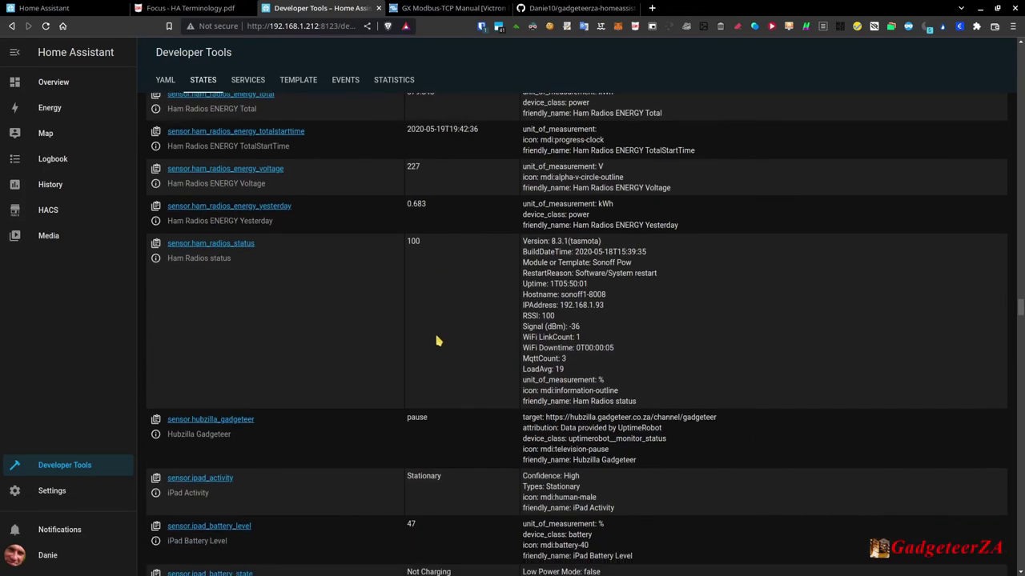
scroll(439, 341, "down", 5)
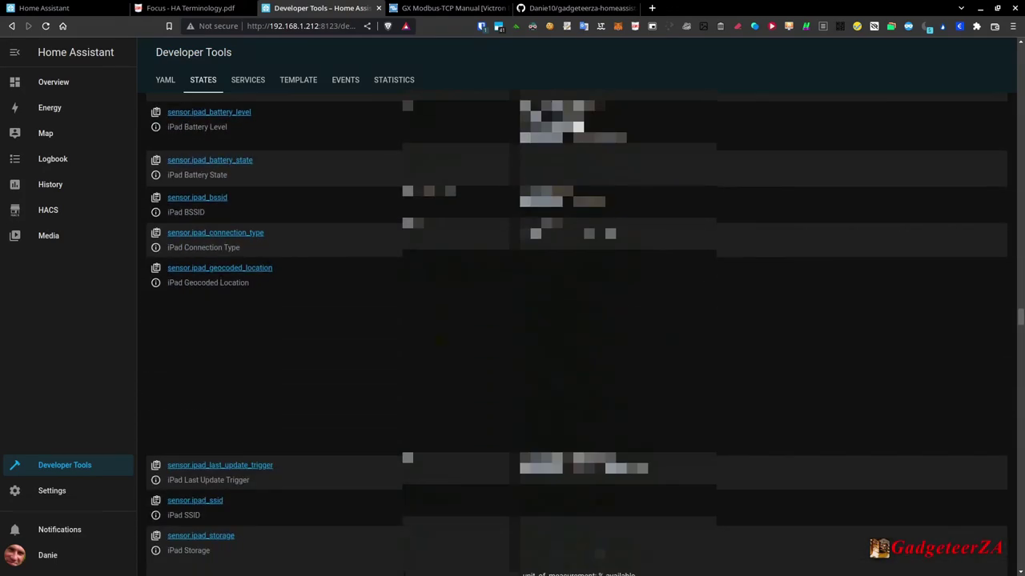
scroll(576, 337, "down", 5)
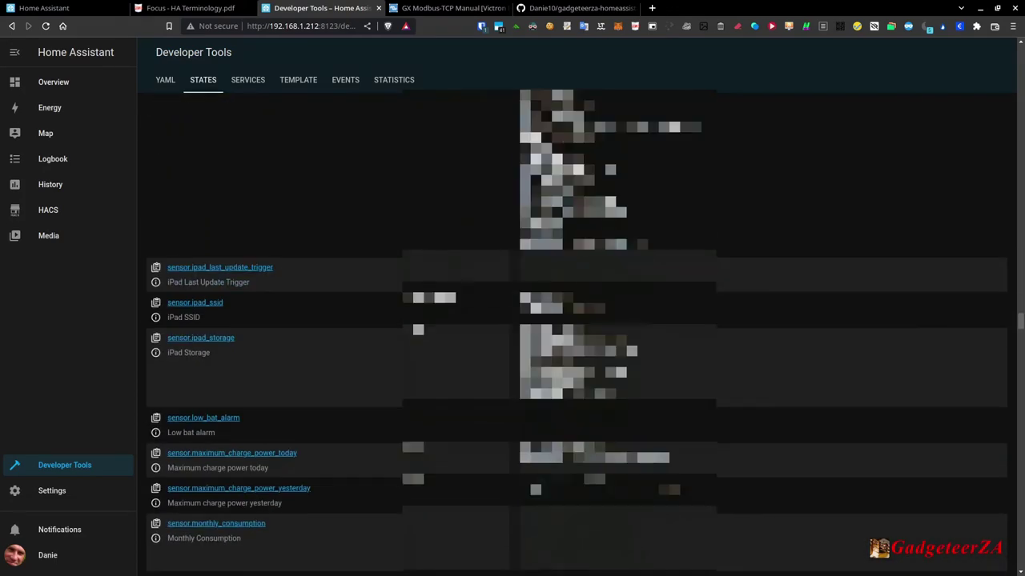
scroll(184, 418, "up", 3)
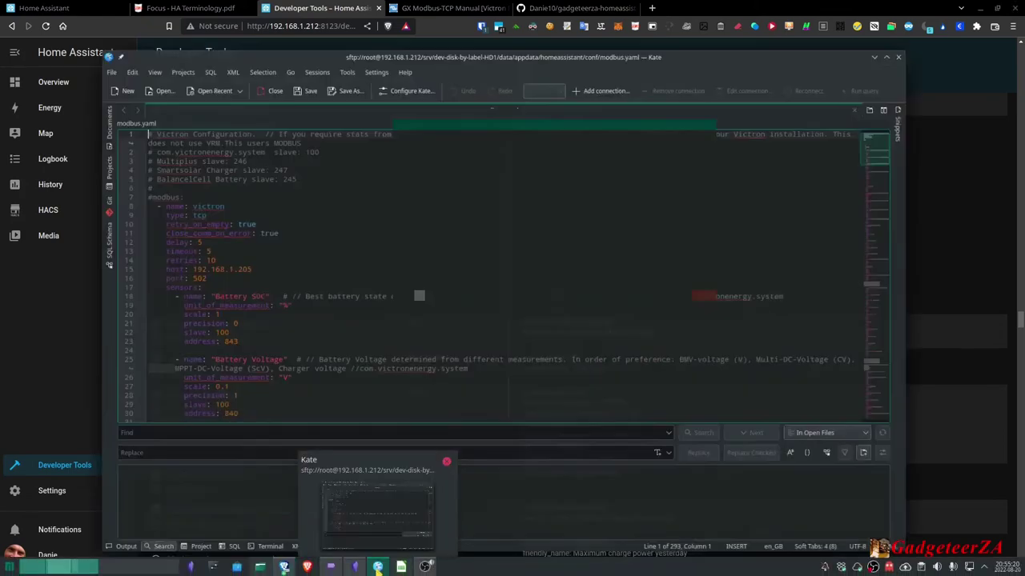
Switch to modbus.yaml in Kate and highlight the comment lines that list the Victron slave IDs
left_click(377, 567)
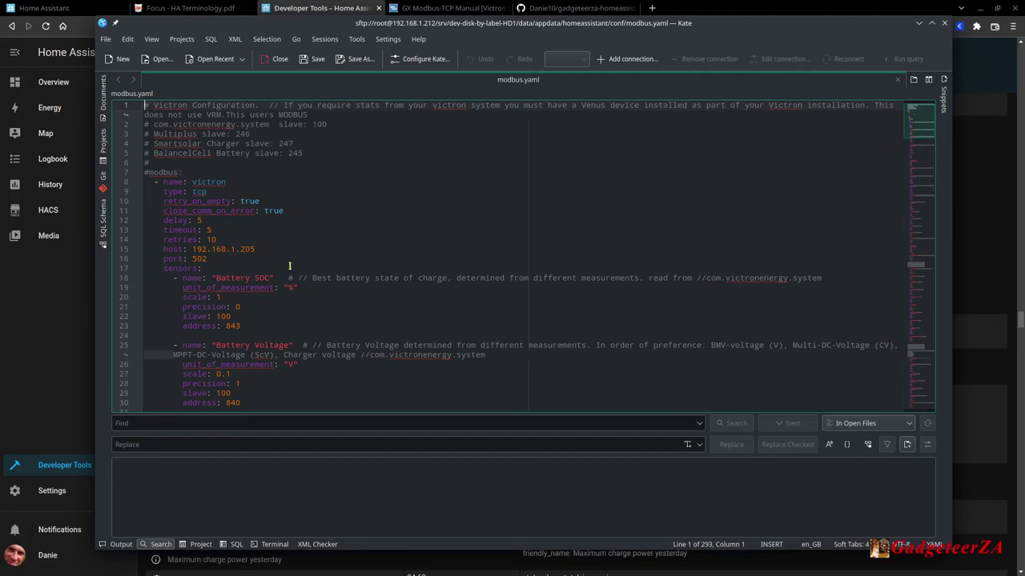
left_click(305, 153)
left_click_drag(305, 153, 145, 125)
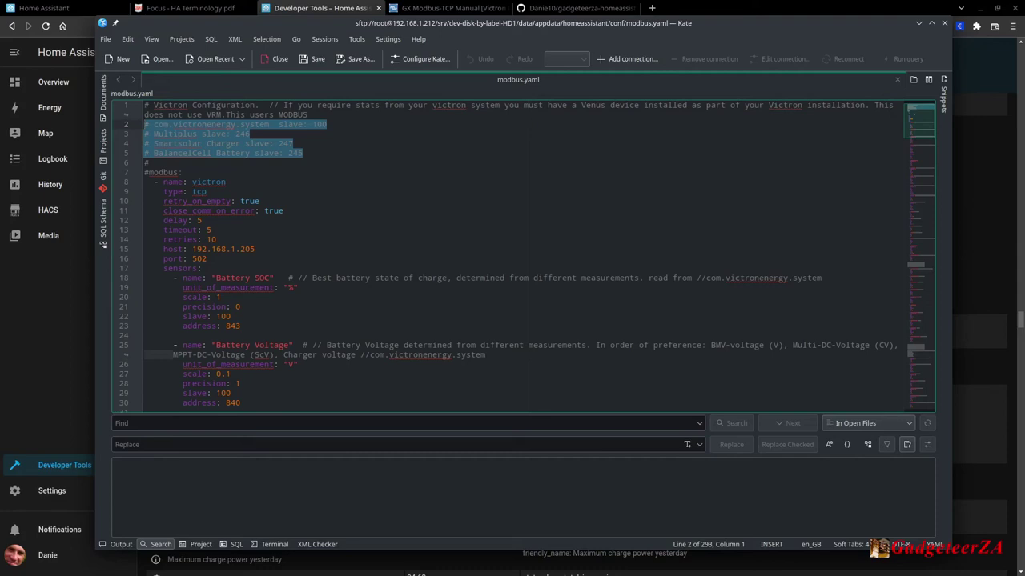
left_click(321, 125)
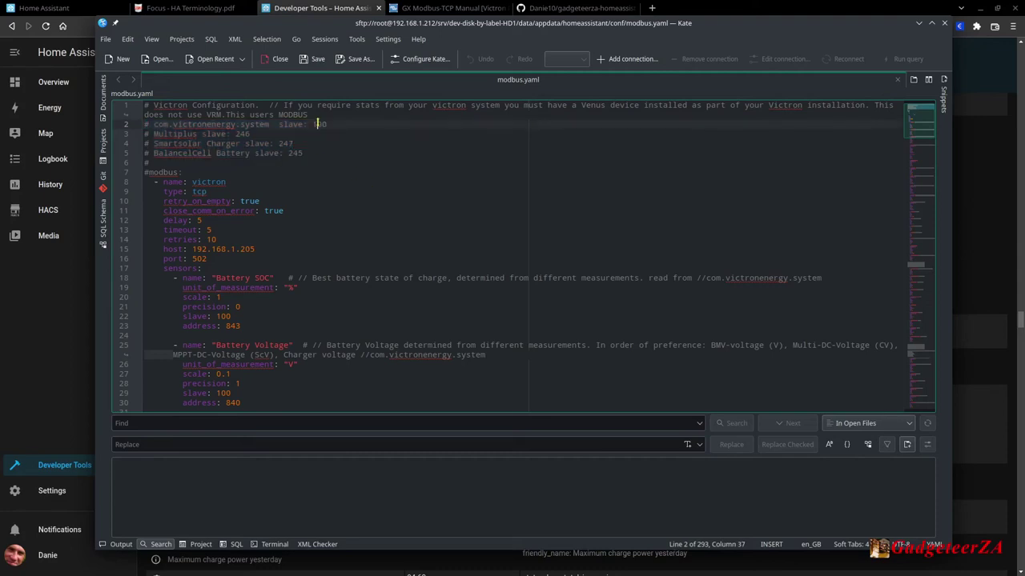
left_click(347, 124)
left_click_drag(316, 34, 304, 37)
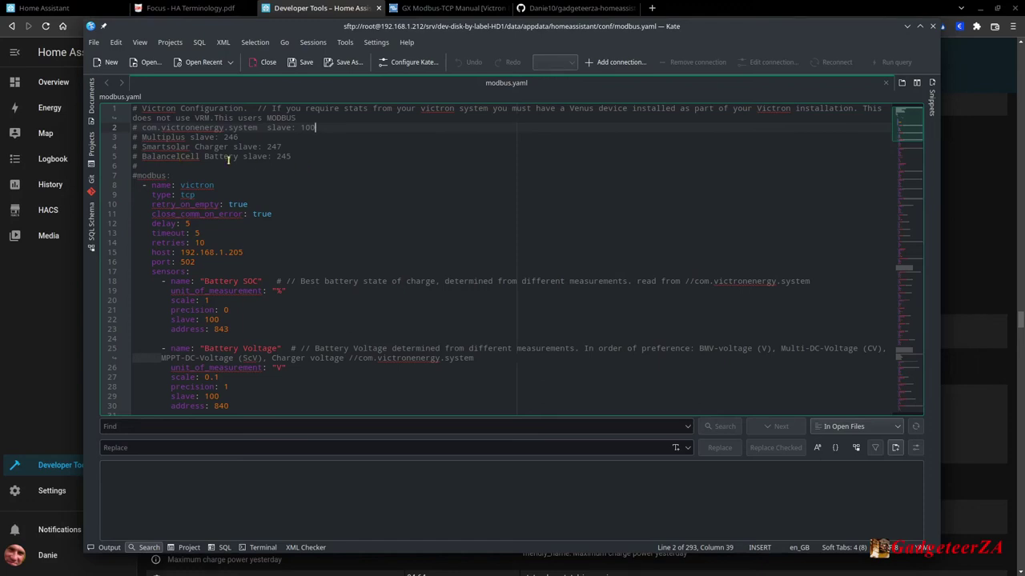
Point out the slave numbers of the BalancelCell battery, Smartsolar charger, Multiplus and com.victronenergy.system in the header comments
left_click_drag(293, 156, 269, 152)
left_click(186, 147)
left_click_drag(283, 146, 266, 147)
left_click(197, 137)
left_click(171, 137)
key("End")
left_click_drag(238, 137, 225, 136)
type("246")
mouse_move(316, 127)
left_mouse_down()
mouse_move(170, 127)
mouse_move(304, 128)
left_mouse_up()
left_click(303, 129)
Highlight the Battery SOC sensor definition and go through its unit, scale, precision and address, comparing scale and precision with Battery Voltage
left_click_drag(172, 281, 244, 331)
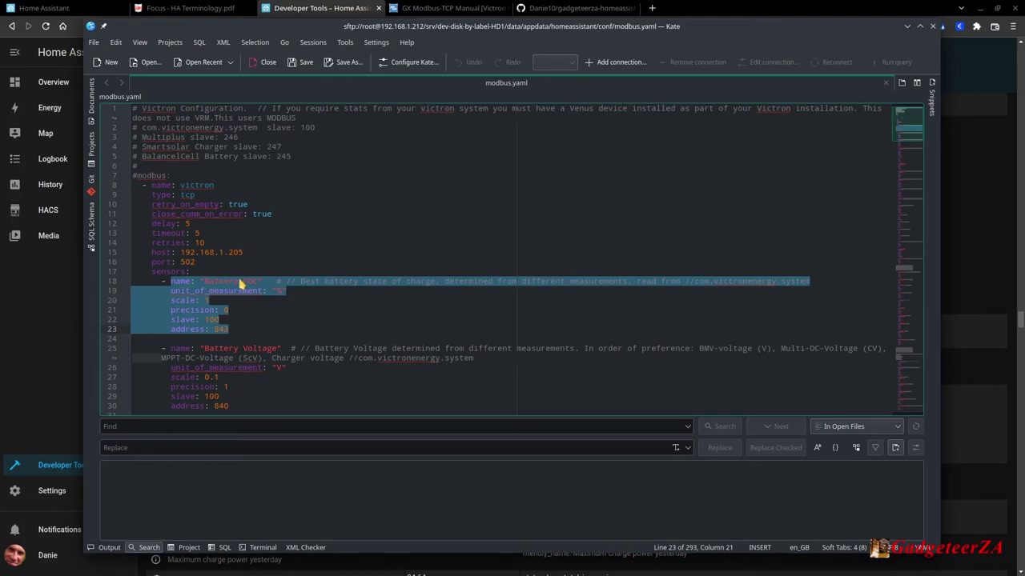
left_click(173, 292)
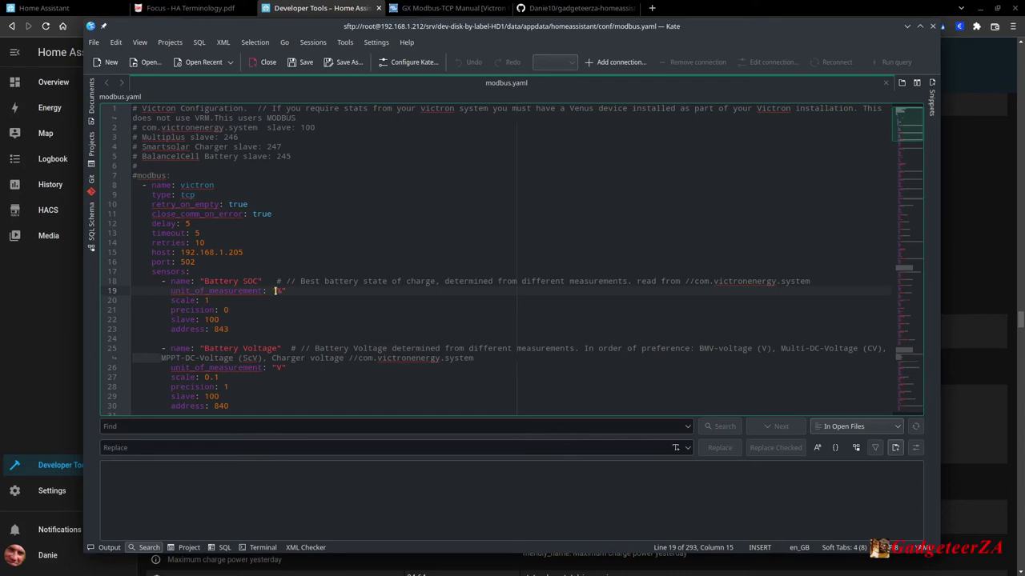
left_click(215, 300)
left_click(219, 377)
left_click(230, 310)
key("BackSpace")
type("0")
left_click(237, 387)
left_click_drag(231, 329, 170, 329)
key("shift+Home")
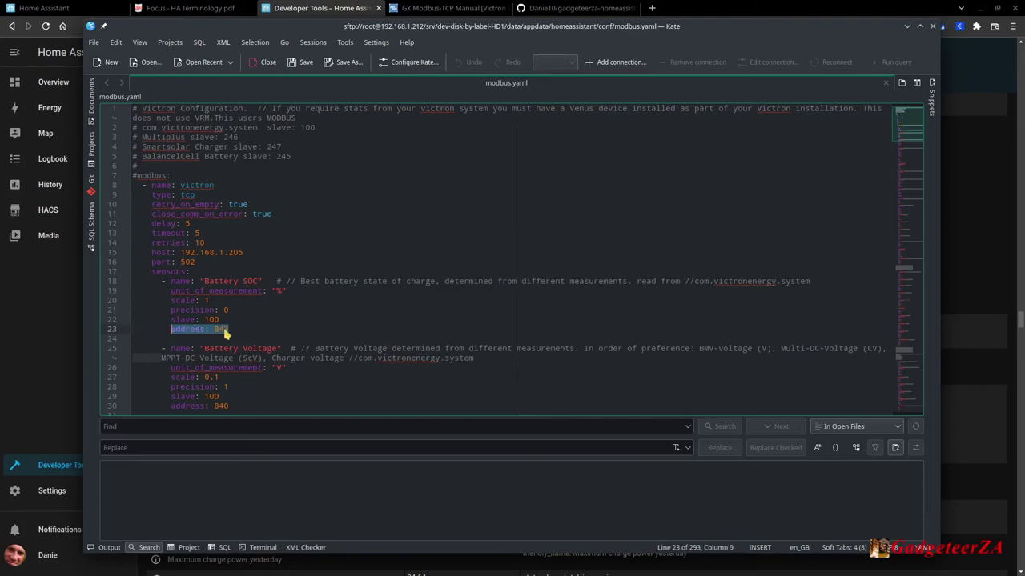
Look through the remaining Modbus sensor definitions and highlight the register address of the Temp alarm sensor
scroll(369, 306, "down", 15)
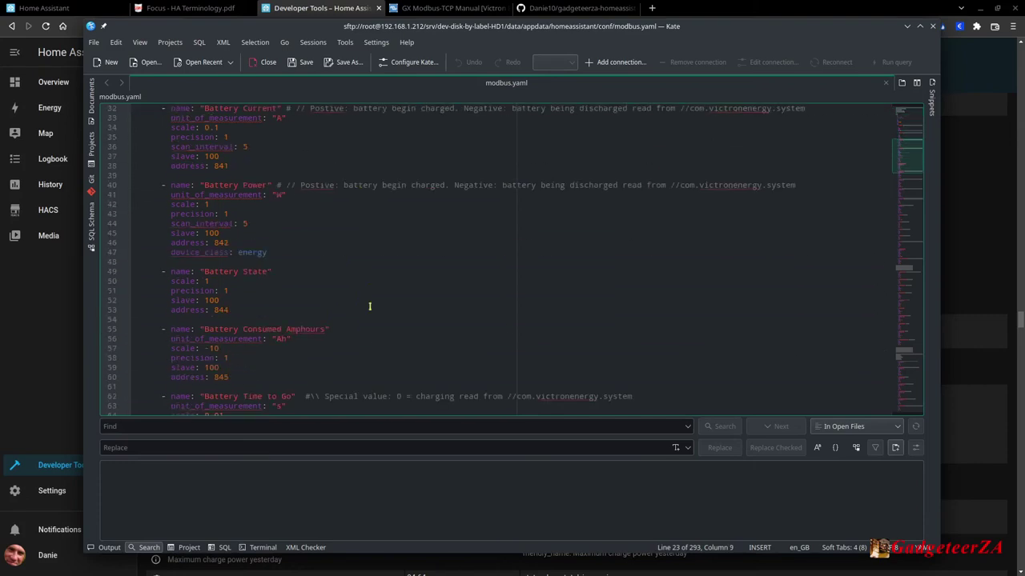
scroll(369, 305, "down", 18)
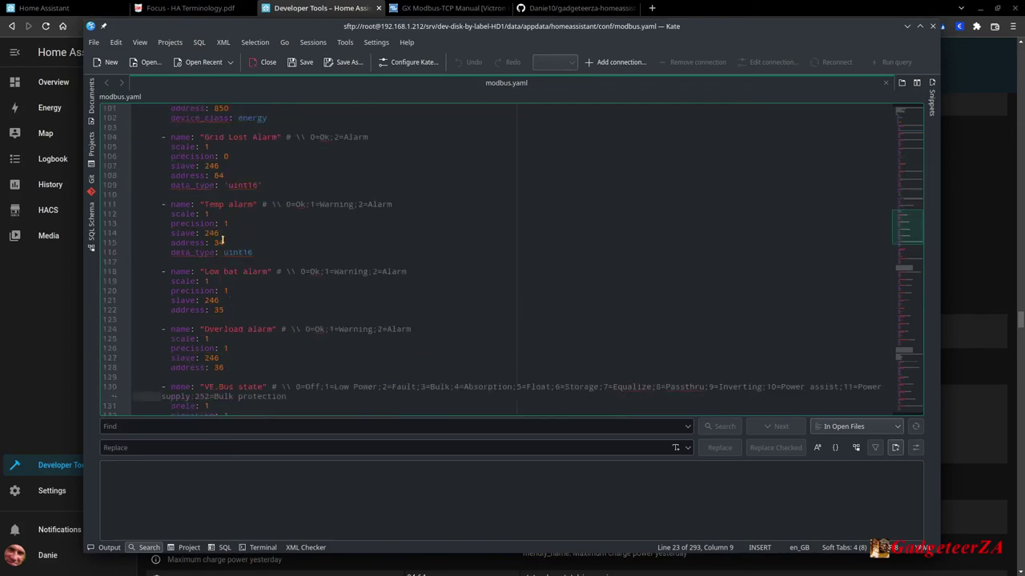
mouse_move(220, 233)
left_mouse_down()
mouse_move(203, 233)
mouse_move(214, 242)
left_mouse_up()
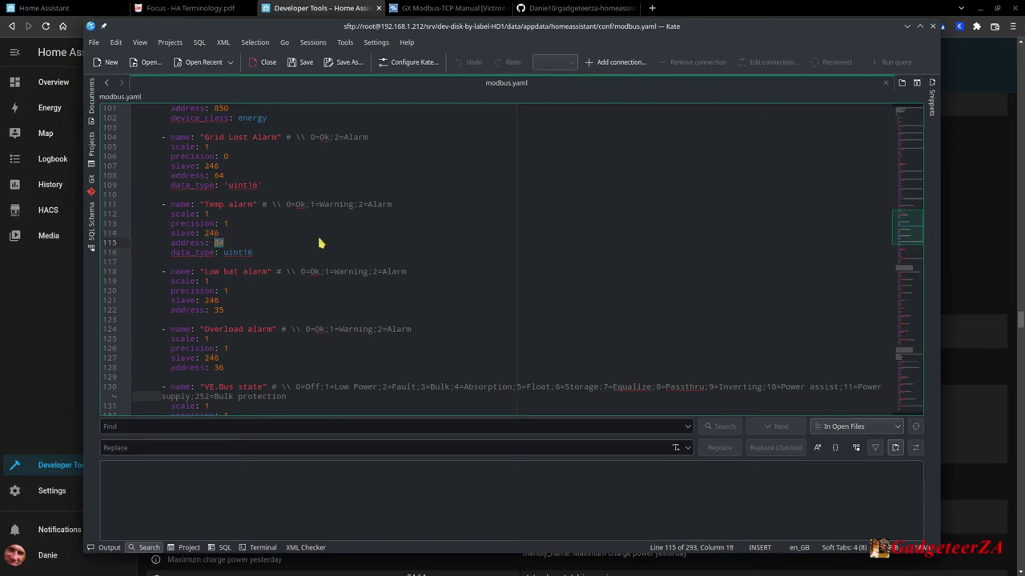
Switch back to the browser and review the Unit-IDs and register addresses sections of Victron's GX Modbus-TCP Manual
left_click(907, 26)
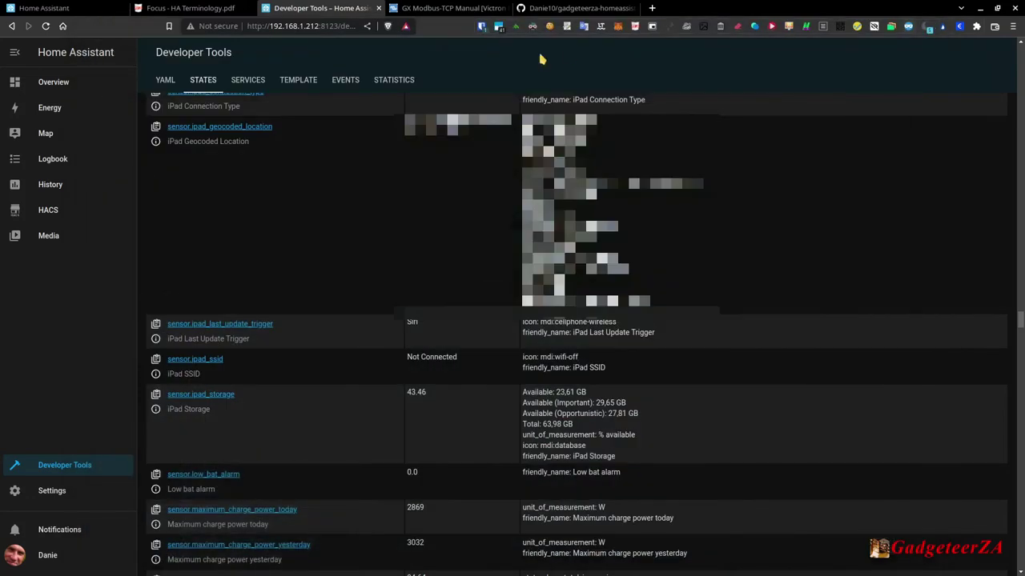
left_click(448, 8)
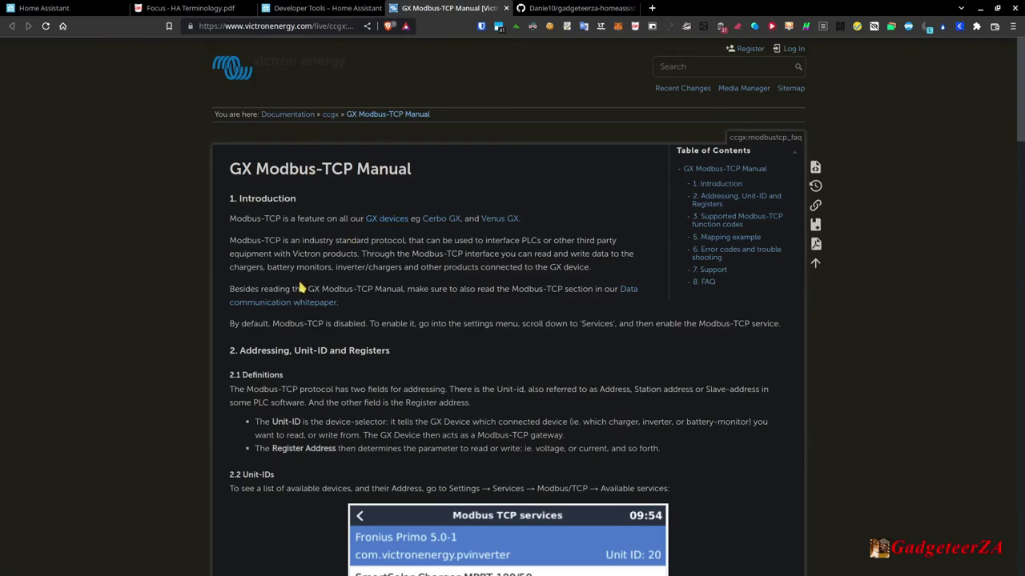
scroll(348, 376, "down", 5)
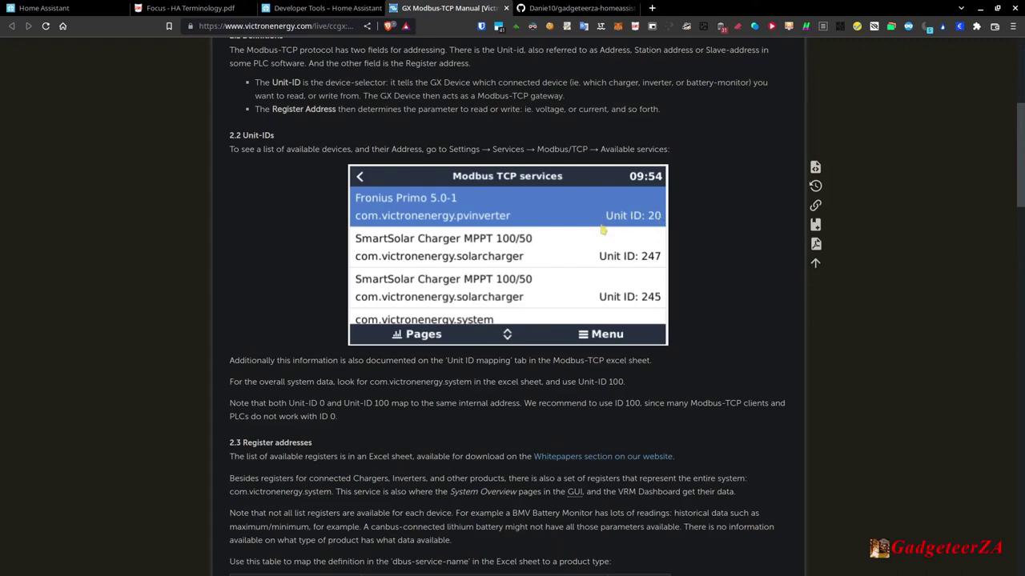
scroll(587, 389, "down", 5)
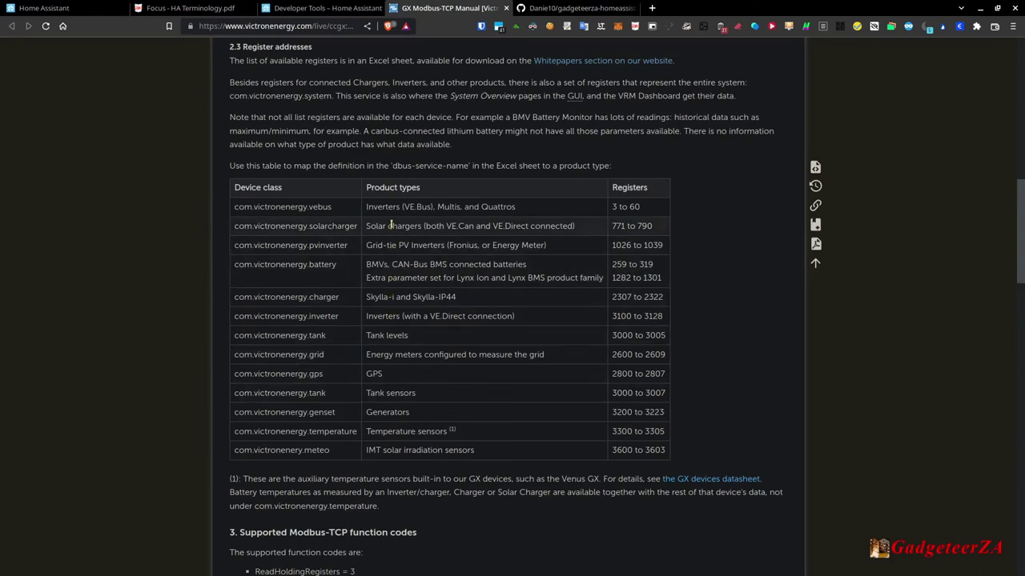
scroll(396, 391, "down", 5)
scroll(396, 391, "down", 3)
scroll(397, 392, "up", 7)
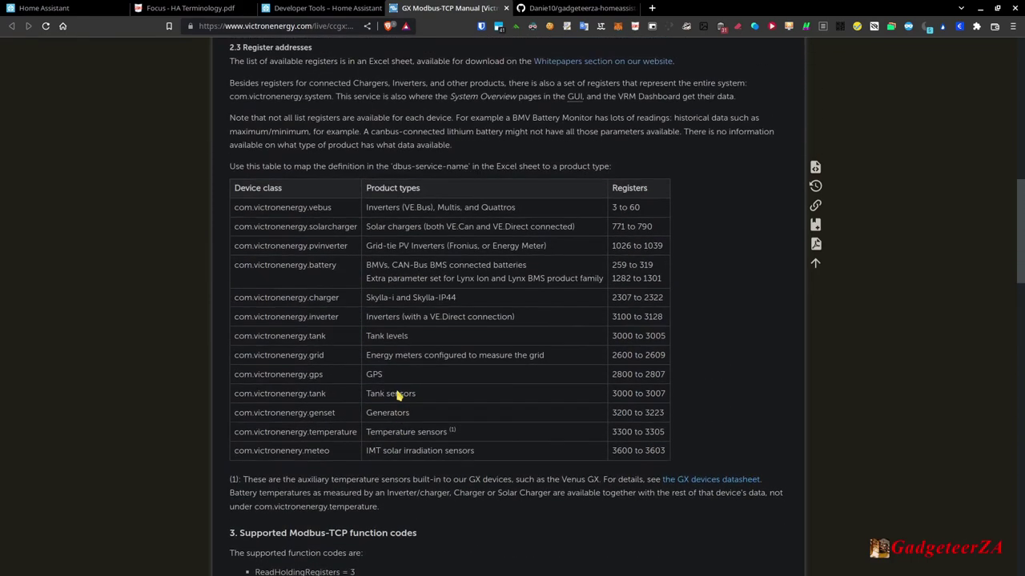
scroll(397, 394, "up", 2)
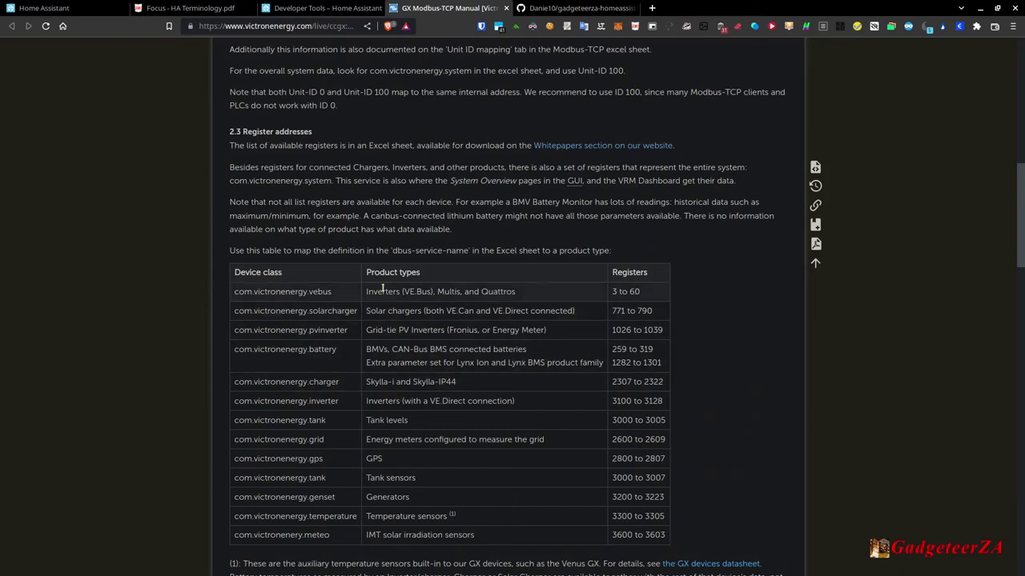
scroll(380, 272, "up", 4)
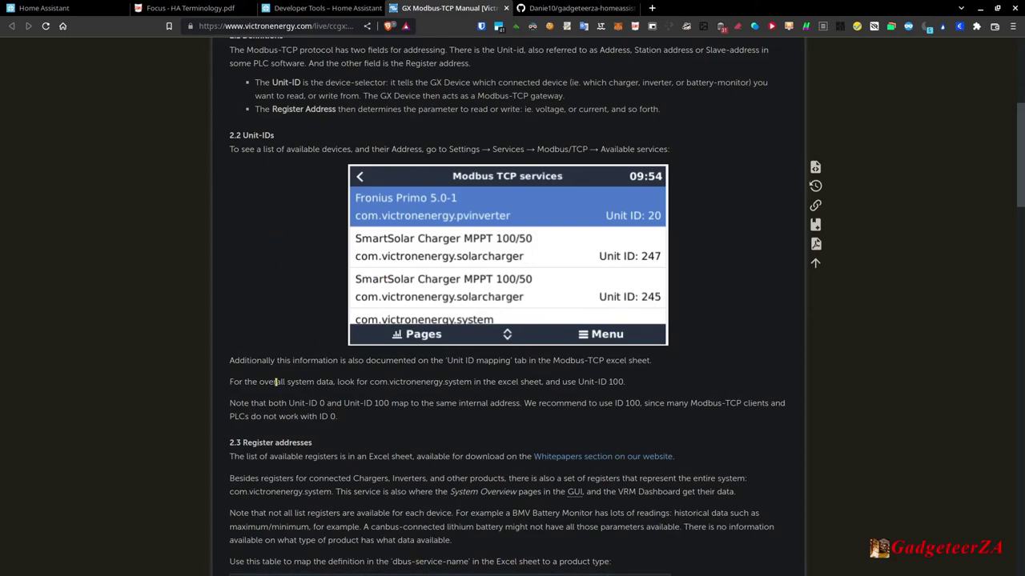
Open a terminal window and enter the command mbpoll -a 100 -r 841 -c 1 192.168.1.205 without running it
key("ctrl+alt+t")
type("mbpoll -a 100 -r 841 -c 1 192.168.1.205")
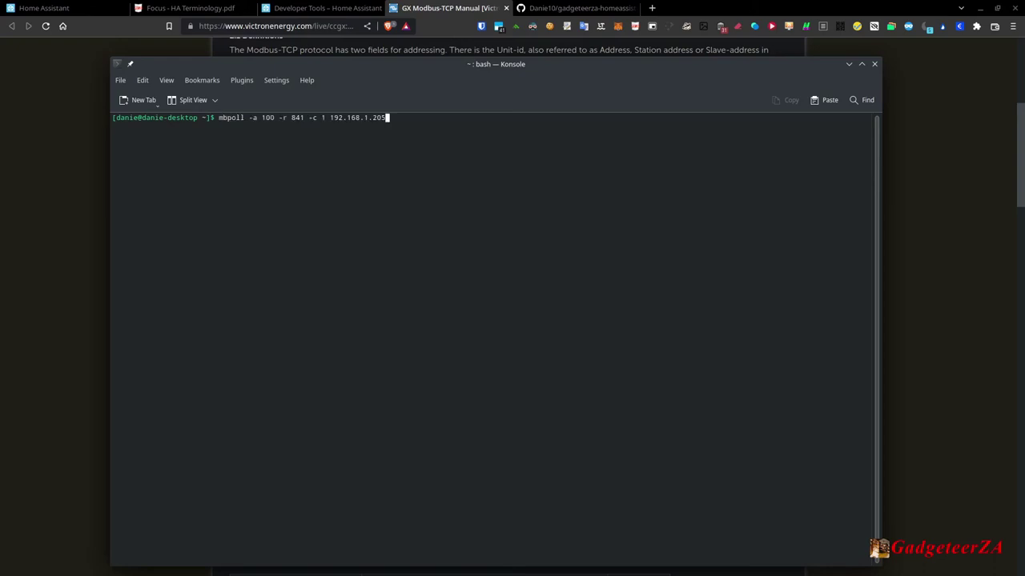
left_click_drag(432, 69, 432, 48)
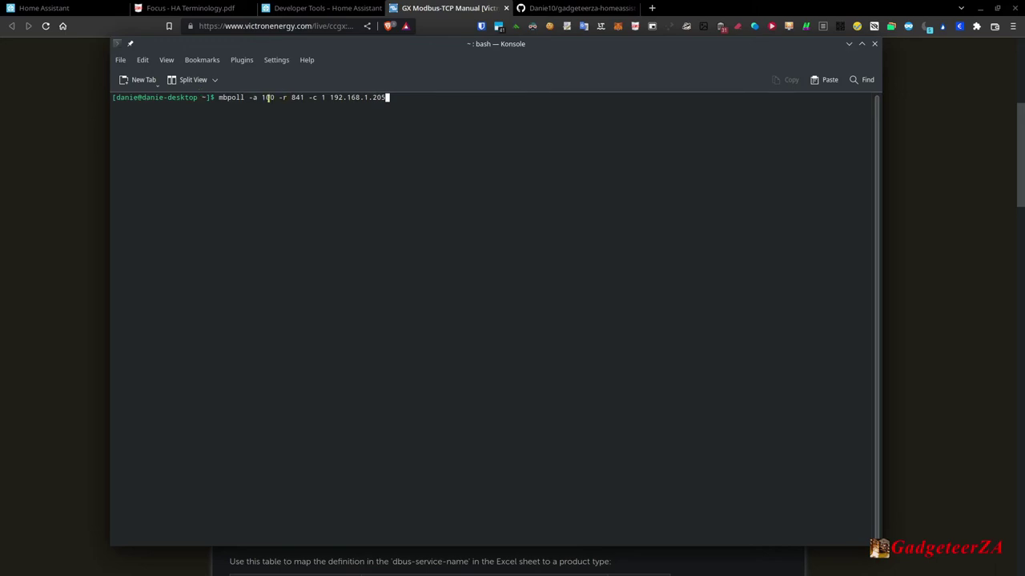
Highlight the slave address, register, count and IP address arguments of the mbpoll command one after another
left_click_drag(249, 97, 275, 97)
left_click_drag(262, 97, 305, 97)
left_click(285, 97)
left_click(315, 97)
left_click_drag(309, 97, 322, 98)
left_click_drag(330, 98, 386, 97)
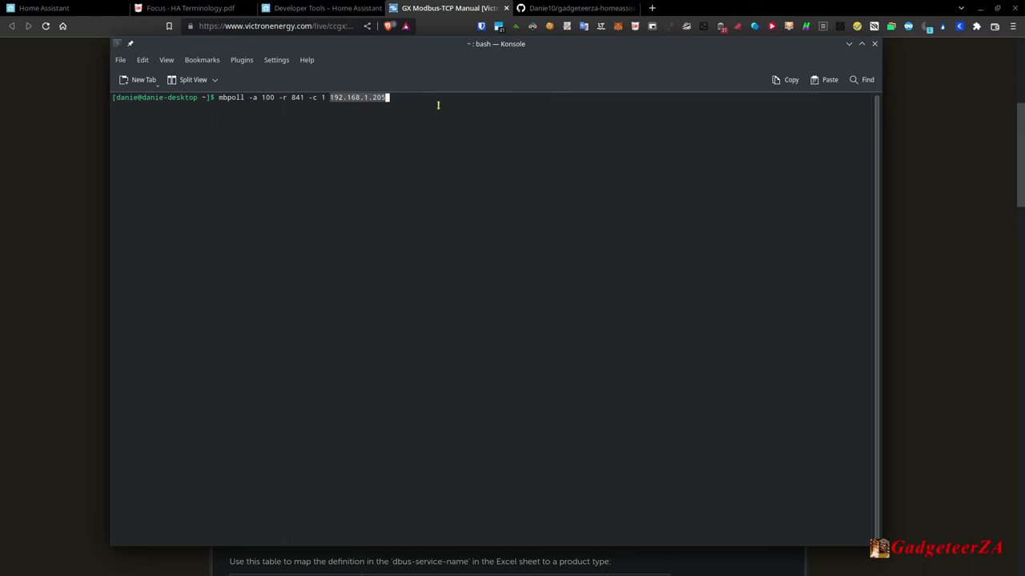
left_click(405, 98)
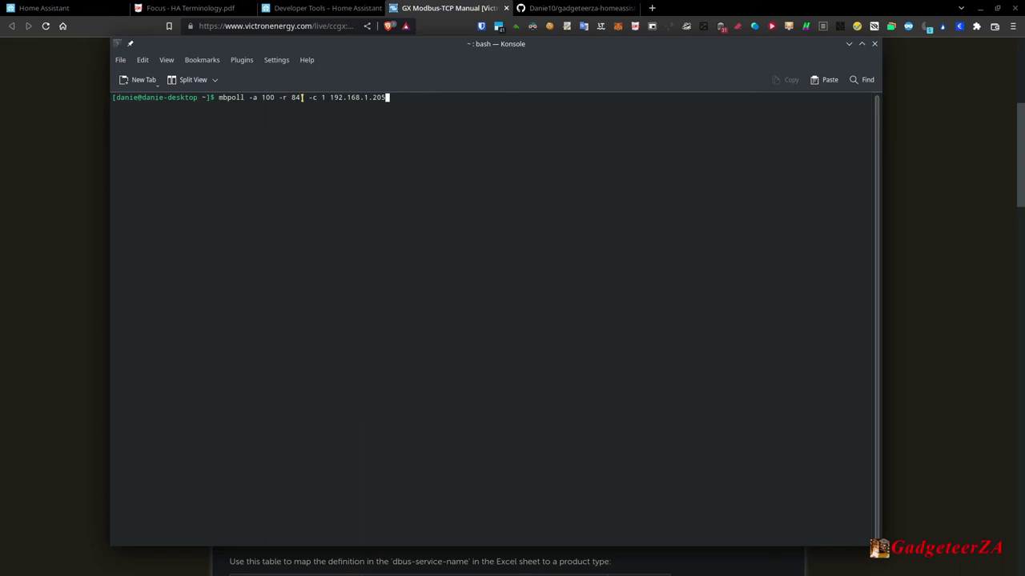
left_click_drag(303, 97, 282, 97)
left_click(296, 98)
Run the mbpoll query for register 841, stop the polling, and highlight the first returned value
key("Return")
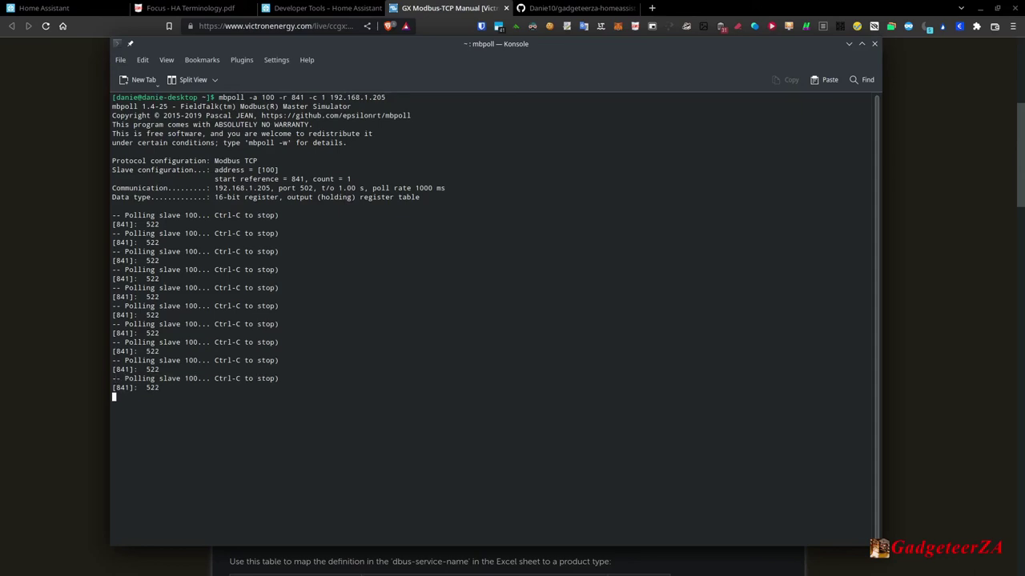
key("ctrl+c")
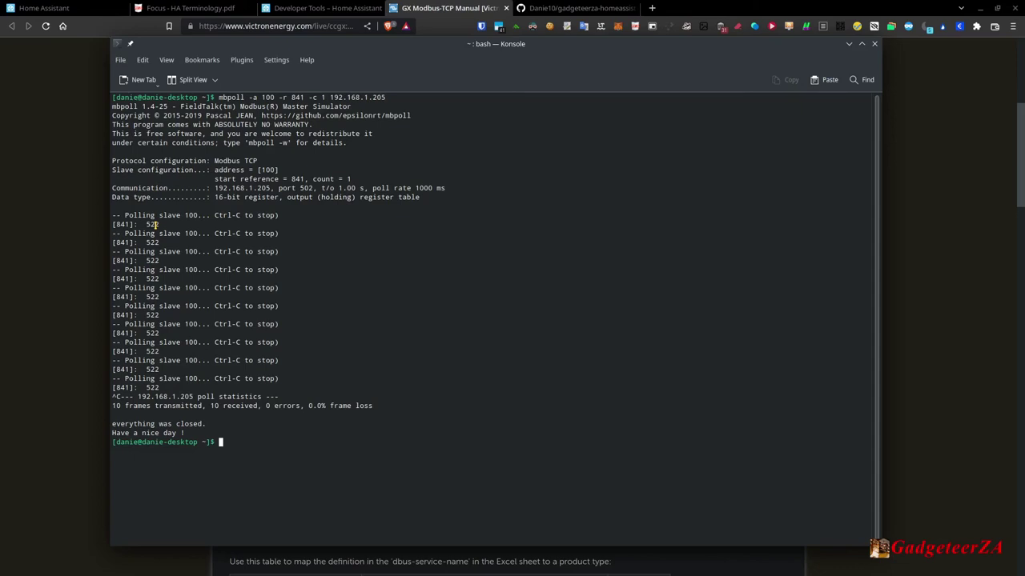
left_click_drag(156, 225, 158, 225)
left_click(157, 226)
left_click_drag(161, 225, 143, 225)
left_click(156, 225)
left_click_drag(156, 225, 158, 225)
Recall the mbpoll command, change its register to 842, run it and stop the polling after a few readings
left_click(256, 436)
key("Up")
key("Left")
key("Left")
key("Left")
key("Left")
key("Left")
key("Left")
key("Left")
key("Left")
key("Left")
key("Left")
key("Left")
key("Left")
key("Left")
key("Left")
key("Left")
key("Left")
key("Left")
key("Left")
key("Left")
key("Left")
key("Right")
key("Delete")
type("2")
key("Return")
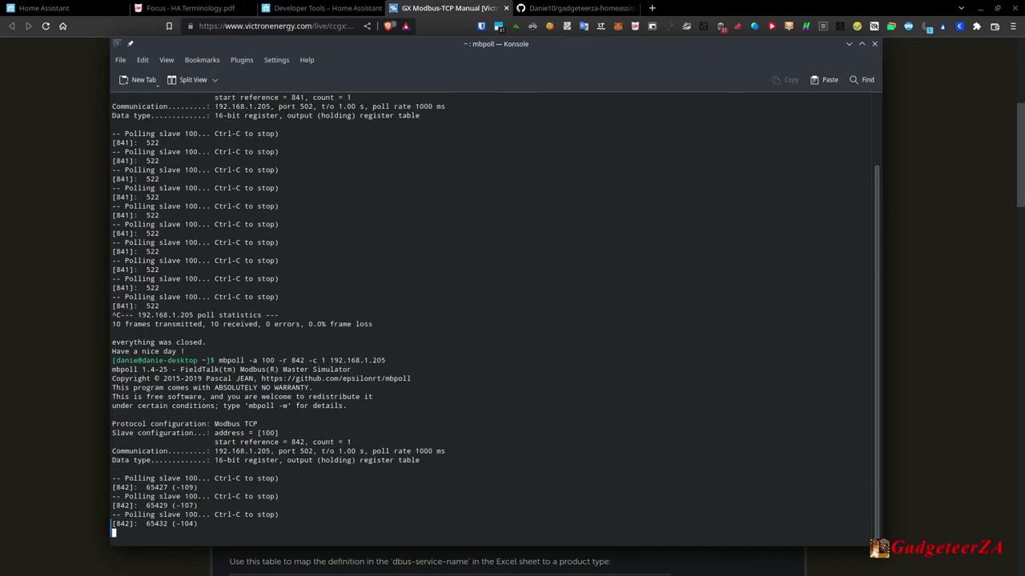
key("ctrl+c")
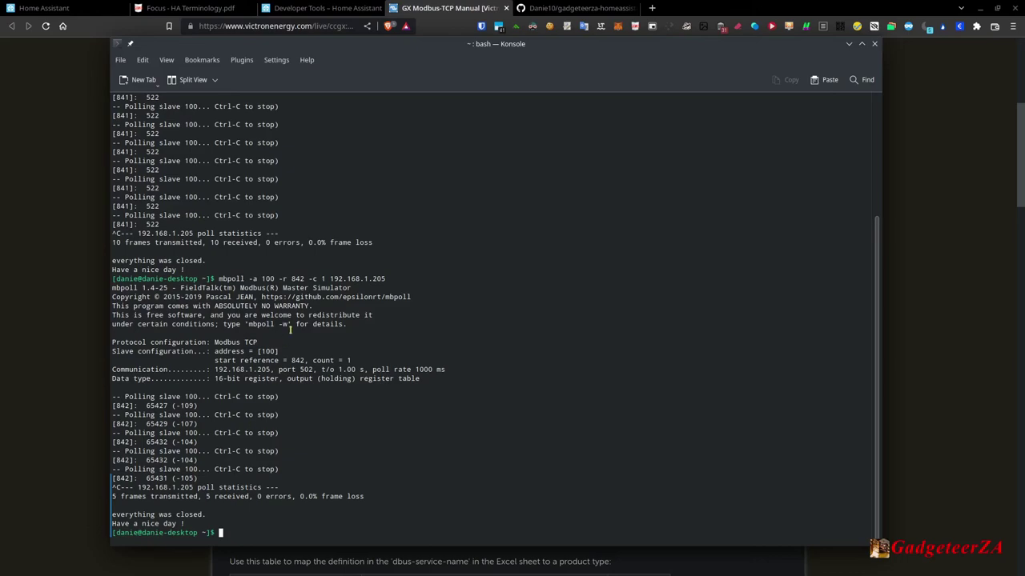
Close the terminal and review the manual's table mapping device classes to product types and registers
left_click(875, 44)
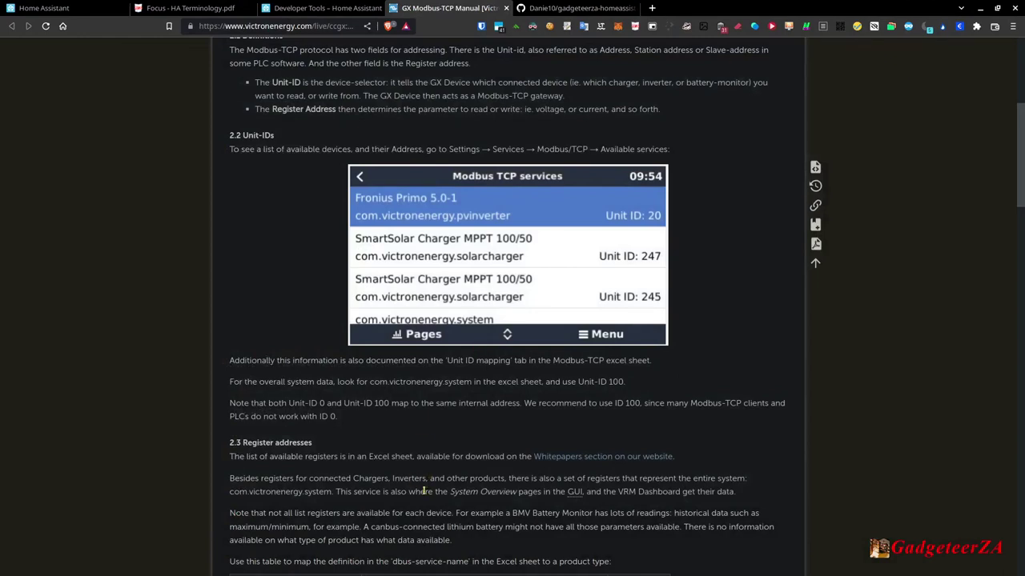
scroll(394, 561, "down", 3)
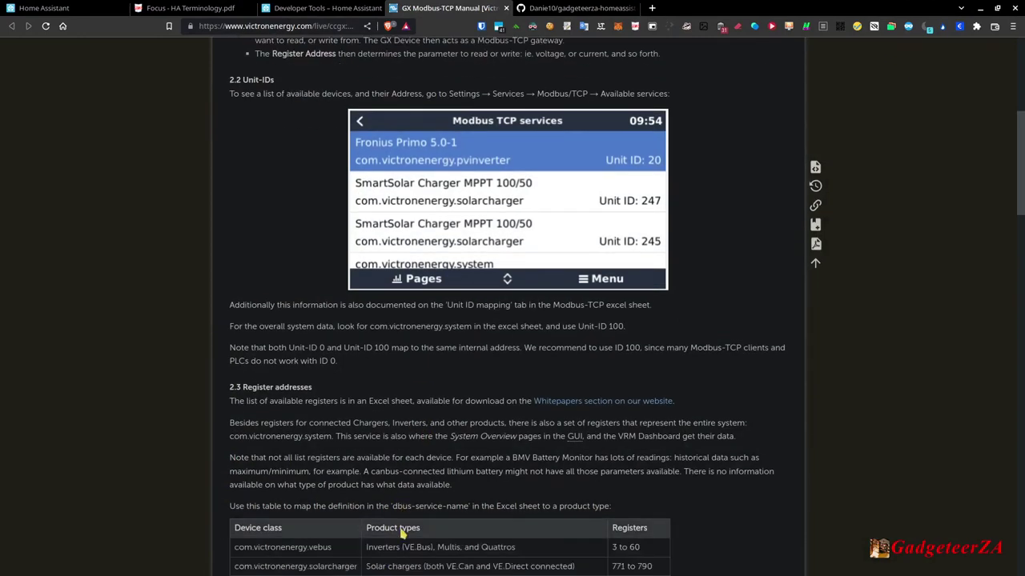
left_click_drag(590, 459, 618, 455)
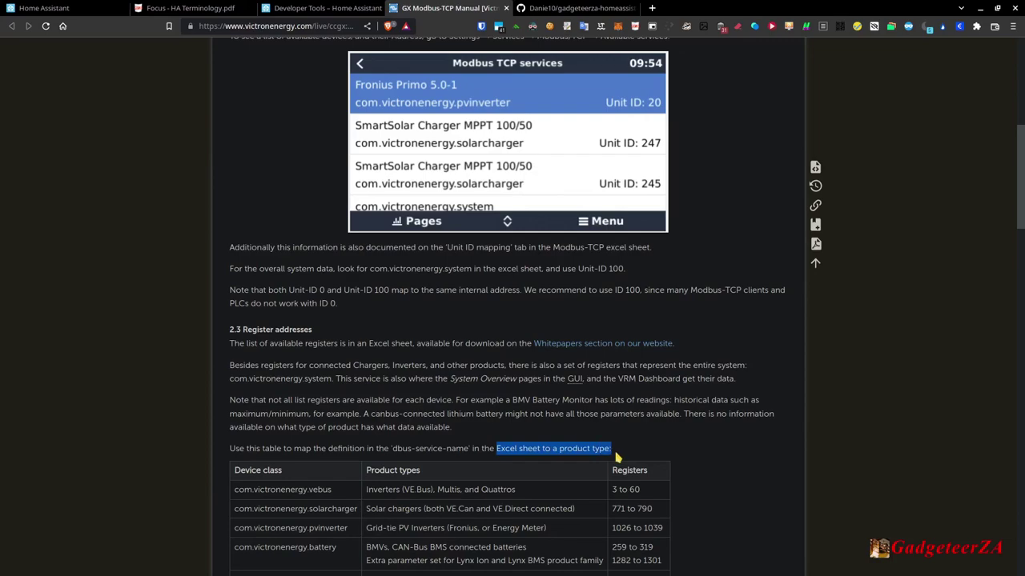
scroll(462, 439, "down", 2)
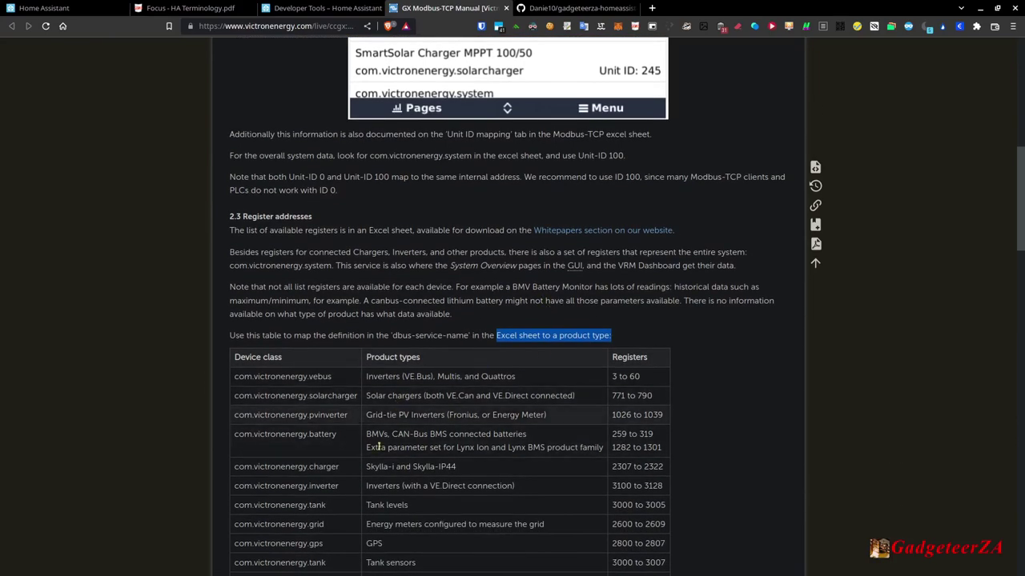
Switch to CCGX-Modbus-TCP-register-list-2.80.xlsx in LibreOffice Calc and look through the Unit ID mapping sheet
mouse_move(284, 566)
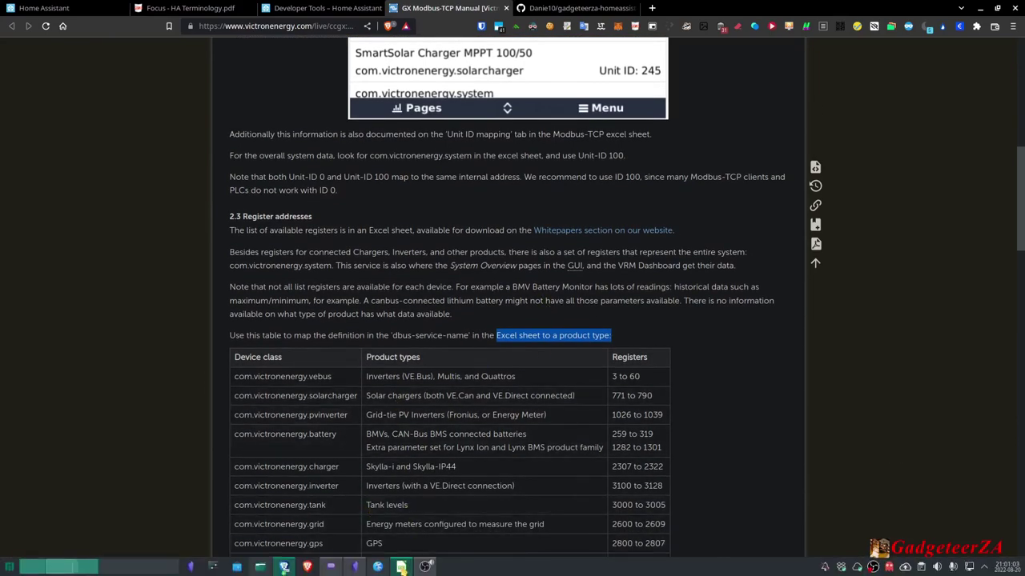
left_click(284, 566)
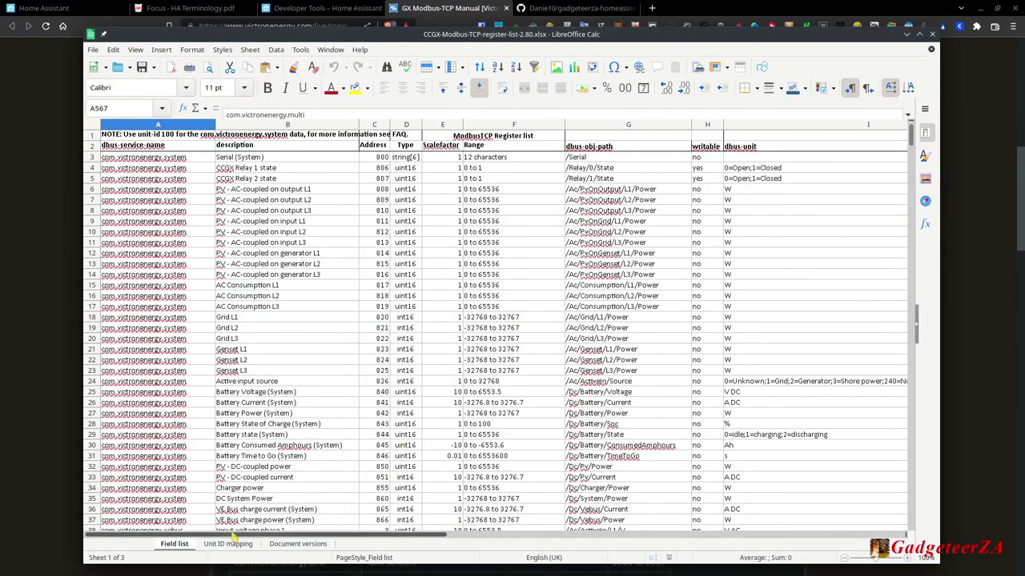
left_click(228, 544)
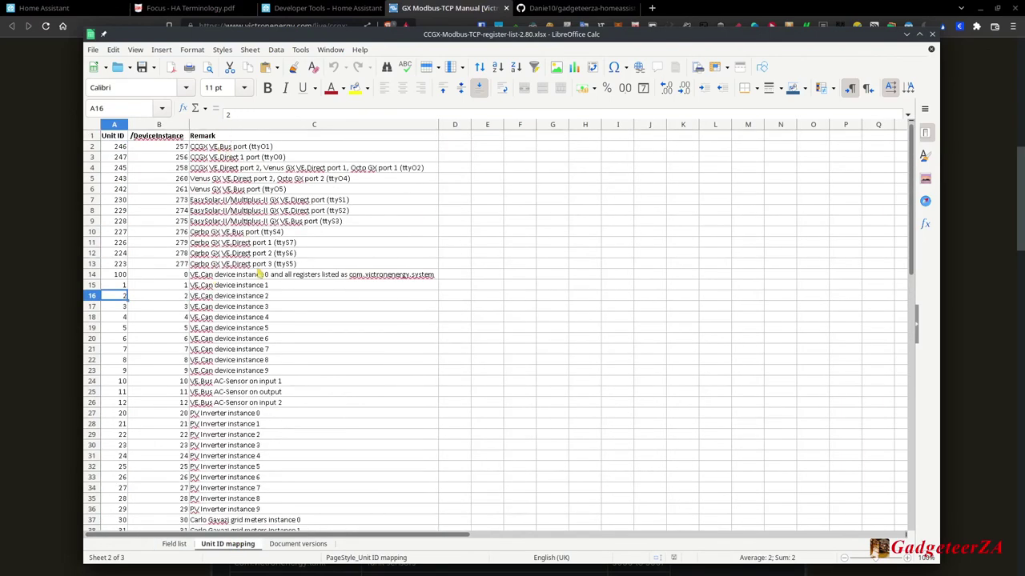
scroll(260, 262, "down", 11)
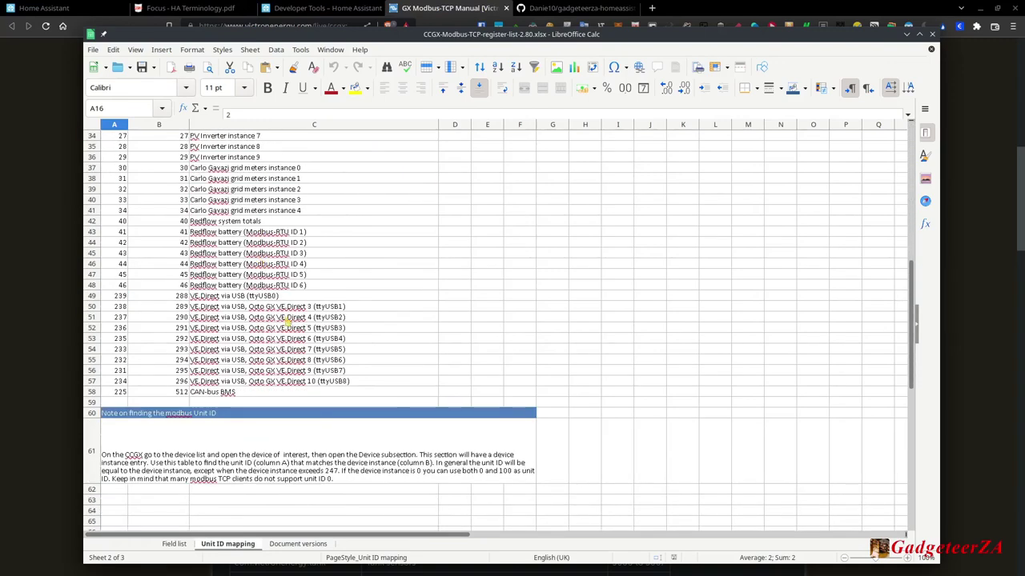
scroll(286, 319, "up", 11)
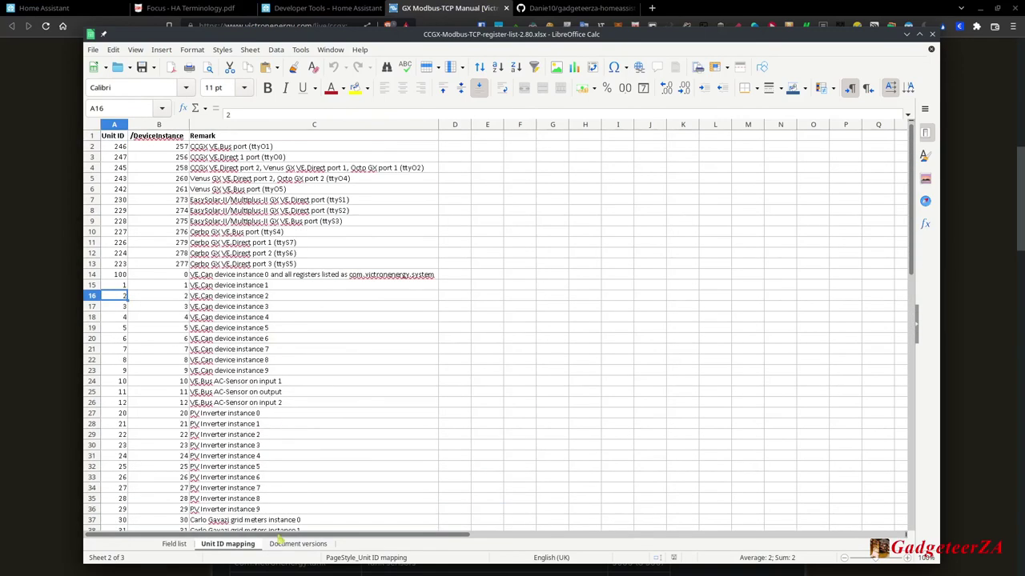
On the Field list sheet, go through the Battery Voltage (System) row's address, type, scale factor, range, writable flag and unit, plus Active input source's unit codes
left_click(173, 547)
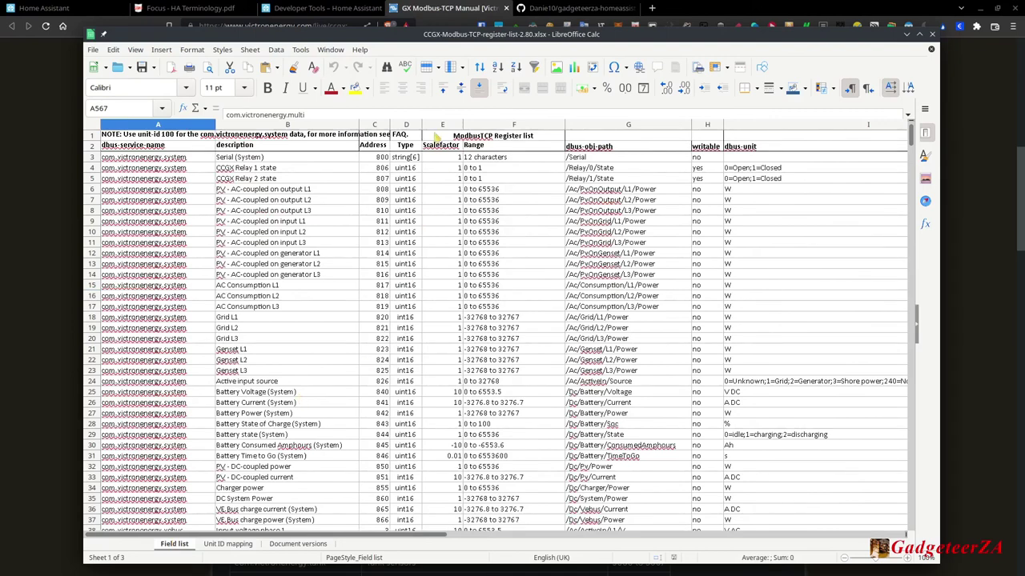
left_click_drag(383, 159, 380, 196)
scroll(381, 250, "down", 3)
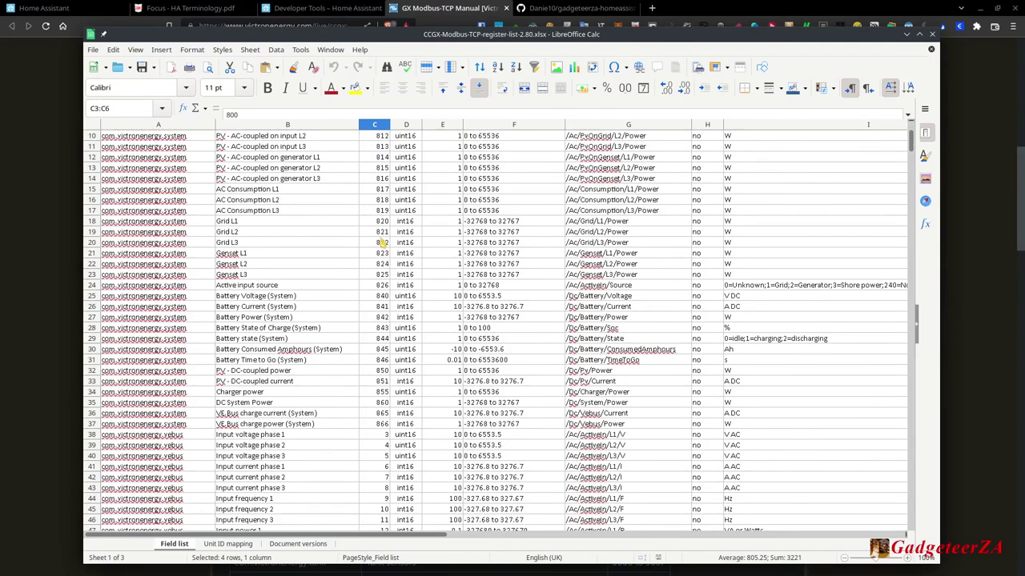
left_click(285, 298)
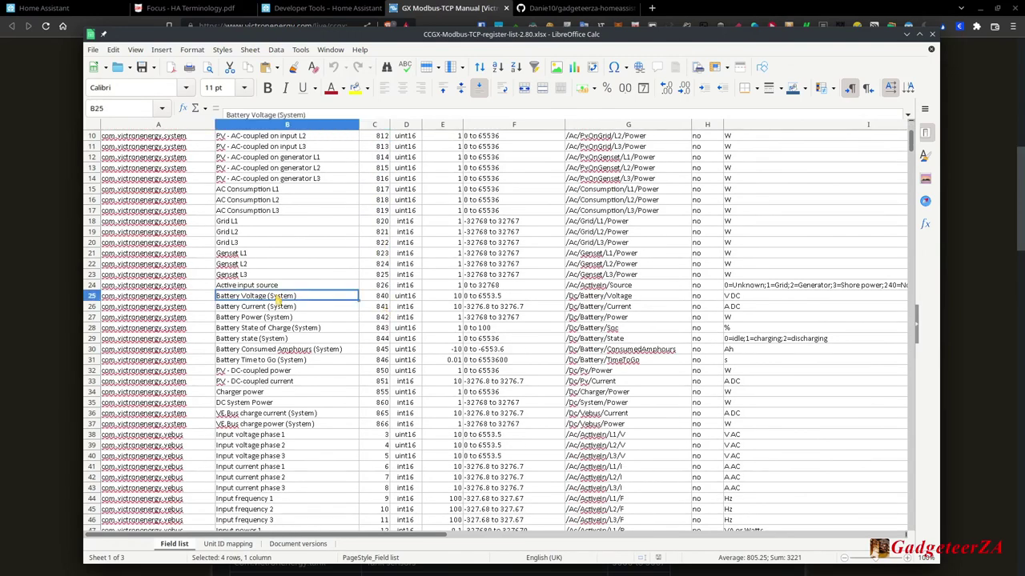
left_click(377, 299)
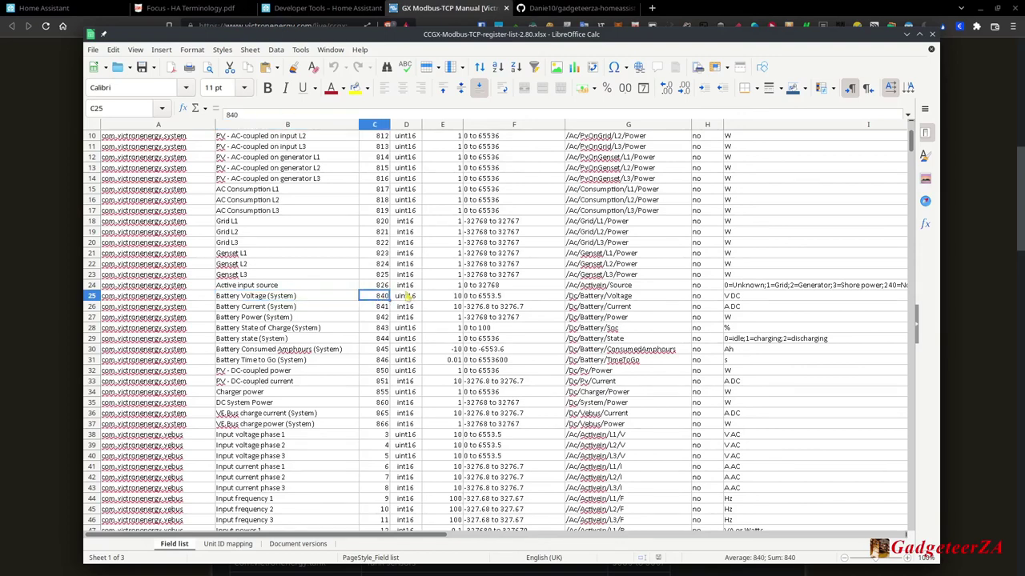
left_click(399, 299)
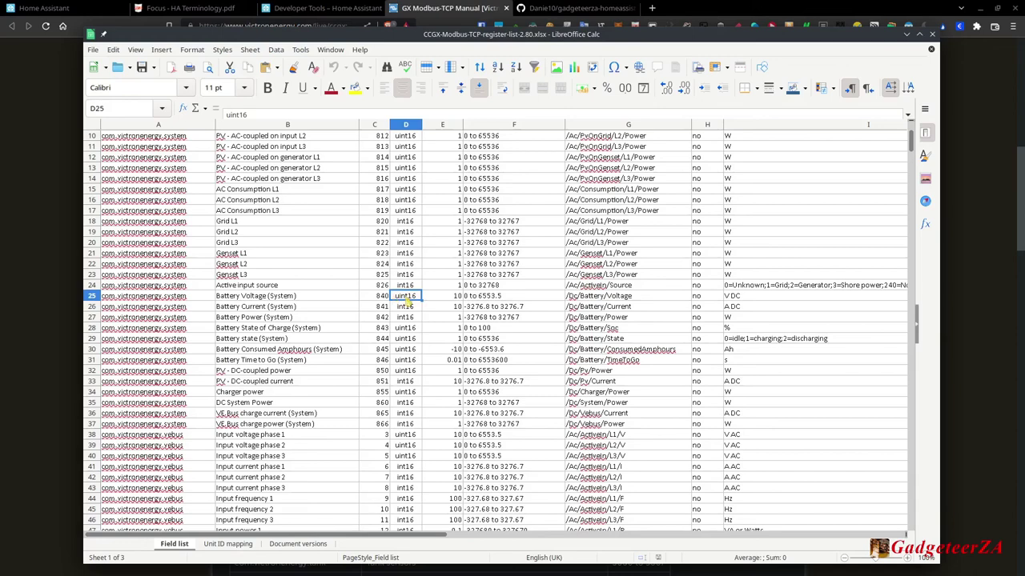
left_click(454, 300)
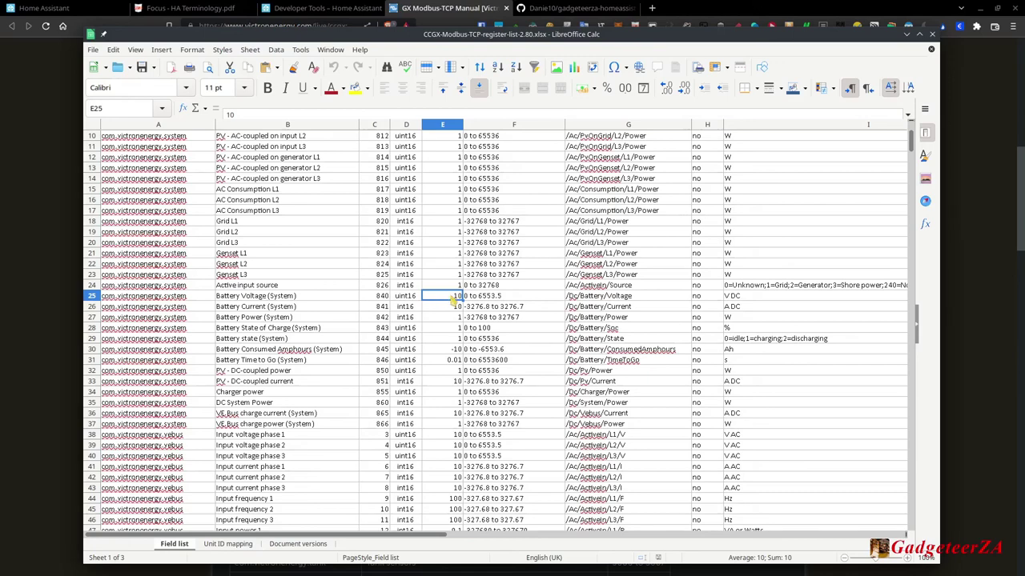
left_click(479, 302)
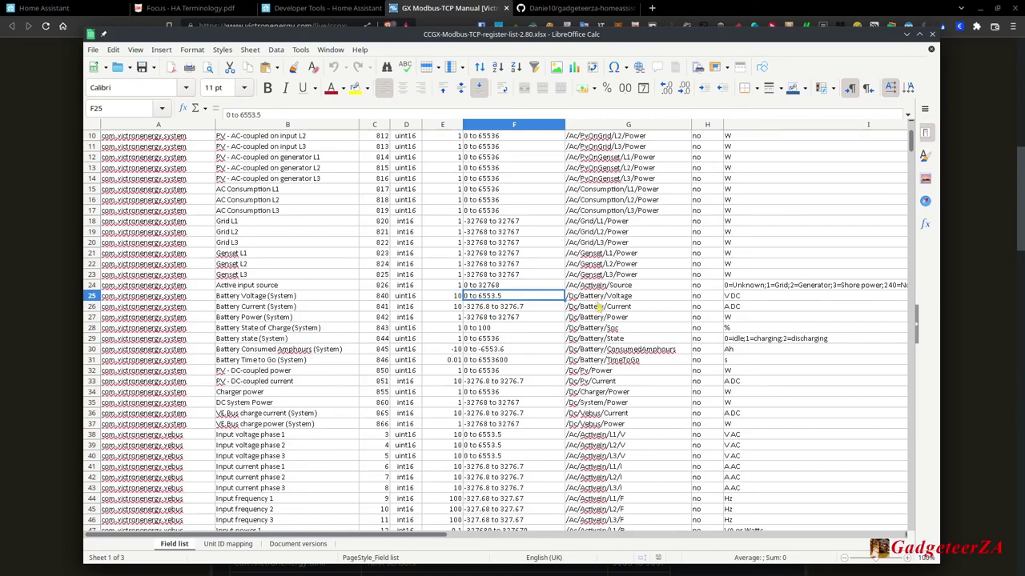
left_click(696, 299)
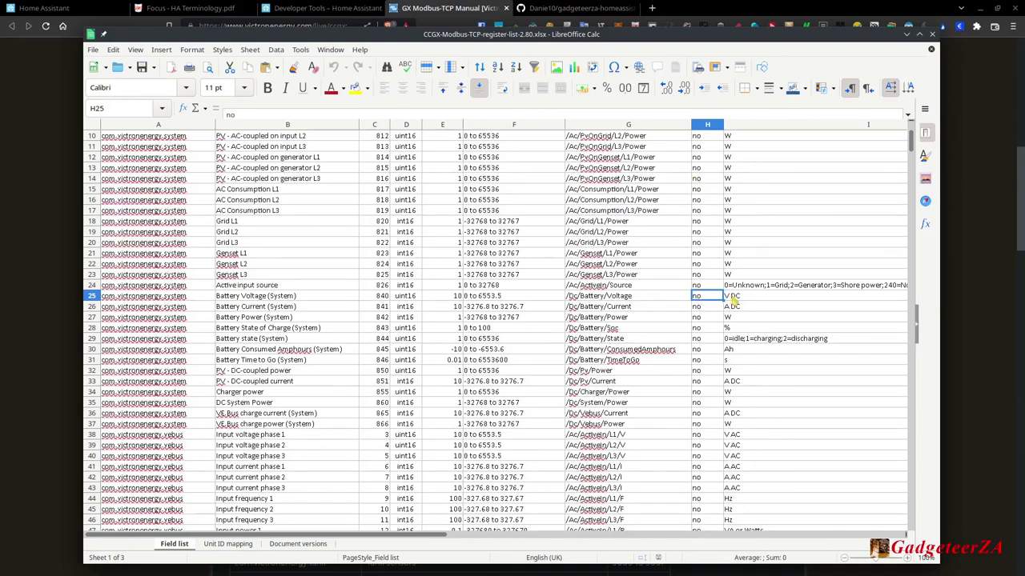
left_click(732, 300)
left_click(625, 285)
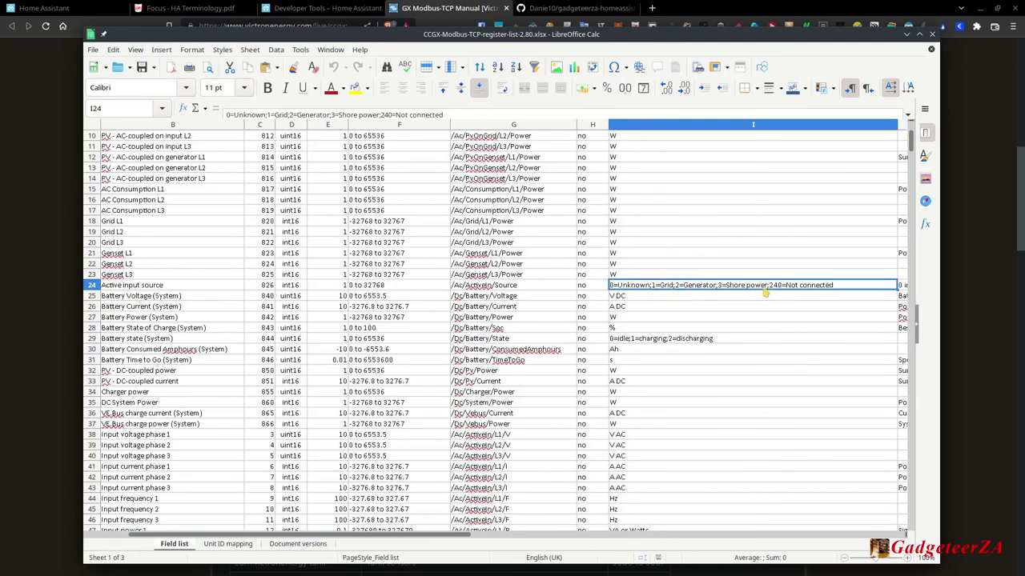
Find the writable Switch Position register in the field list and examine its description and mode values
scroll(583, 331, "down", 17)
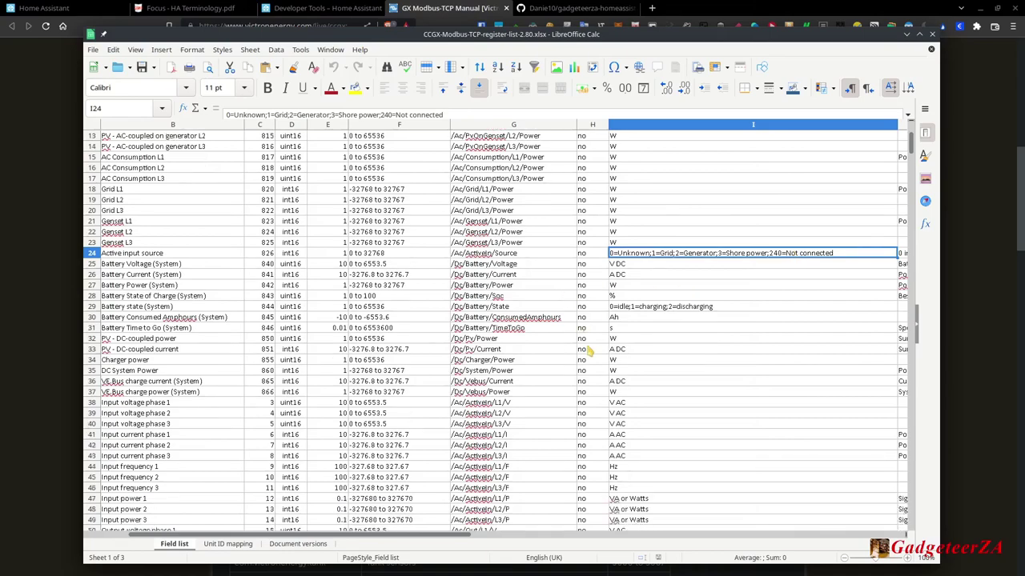
scroll(589, 351, "up", 3)
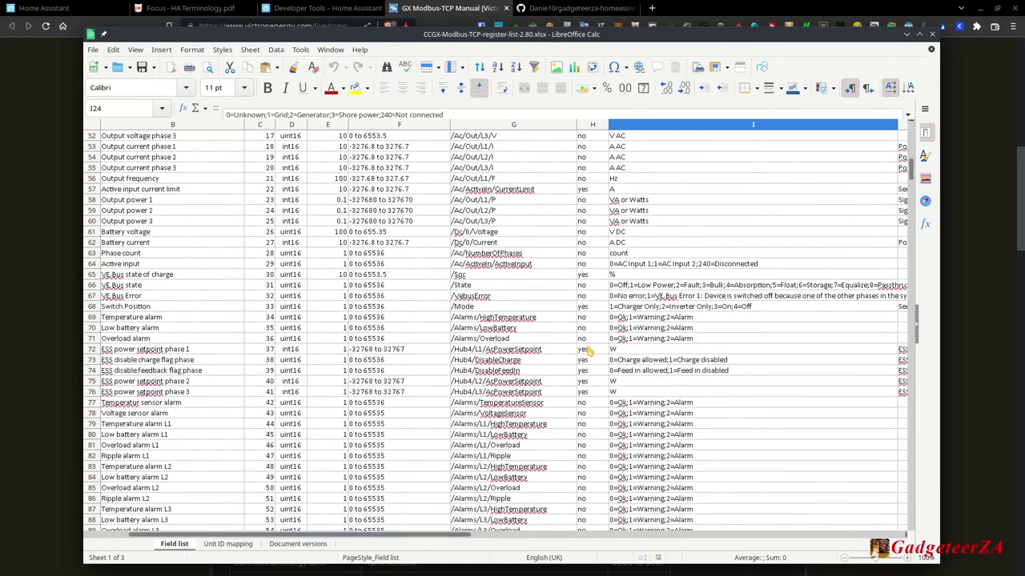
left_click(582, 307)
left_click(168, 313)
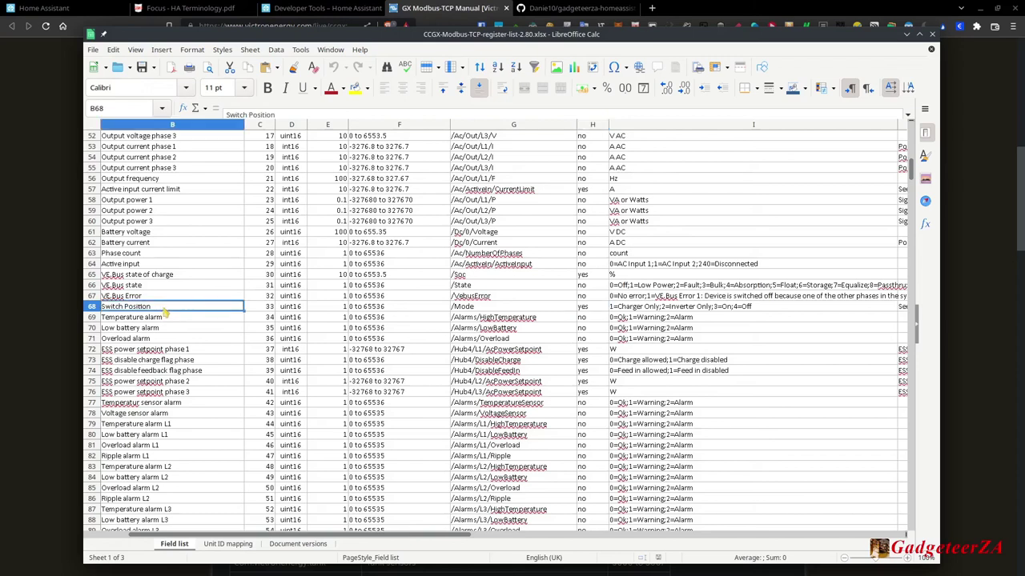
left_click(665, 311)
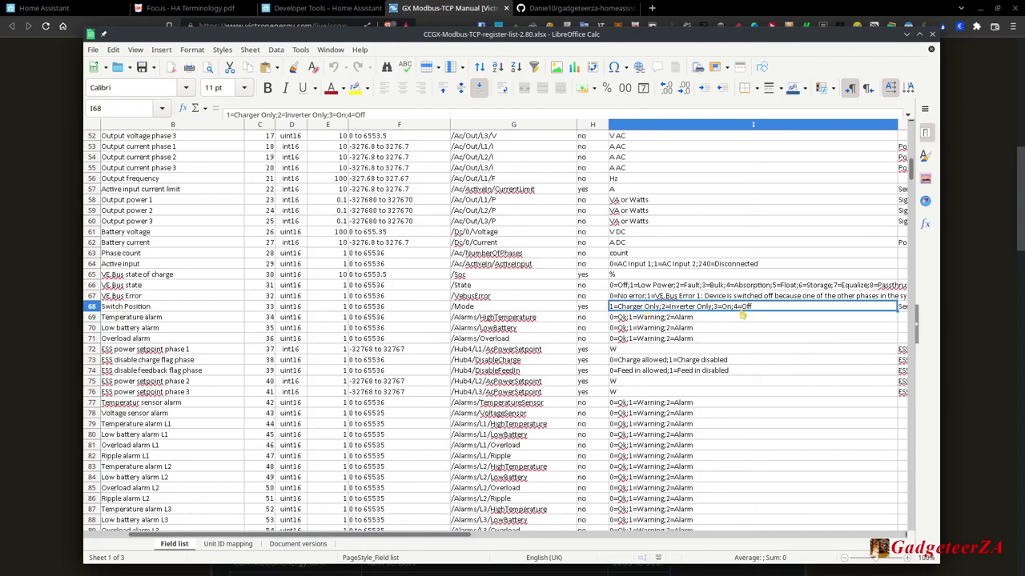
left_click(148, 312)
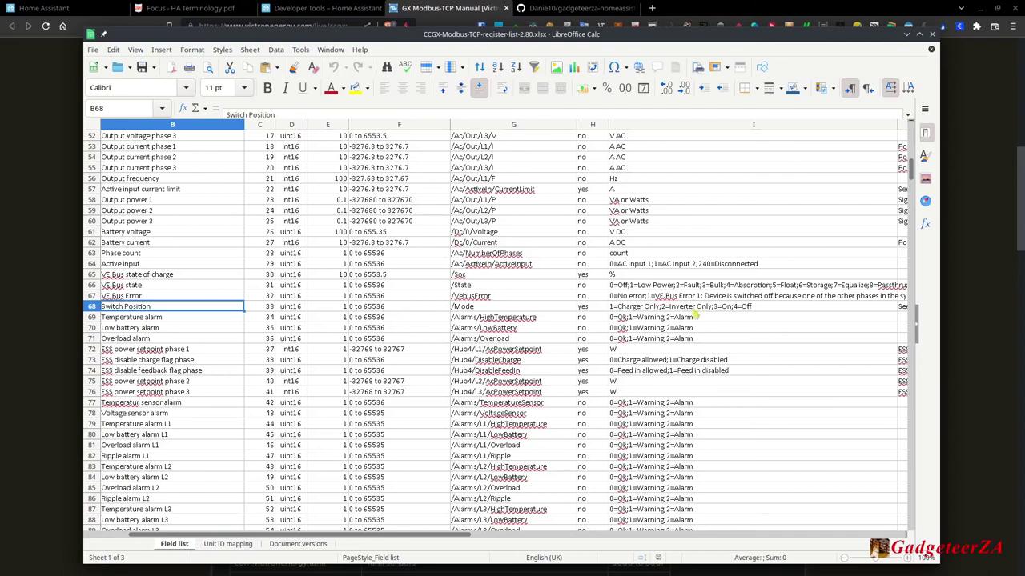
left_click(686, 309)
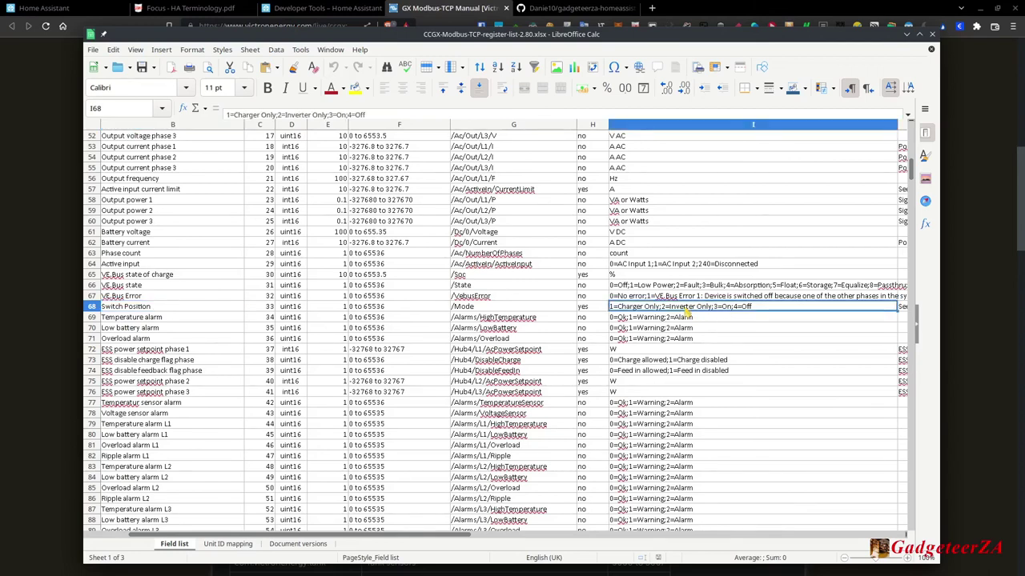
Point out the ESS power setpoint phase 1 path and the writable flag of Feed DC overvoltage into grid
left_click(529, 353)
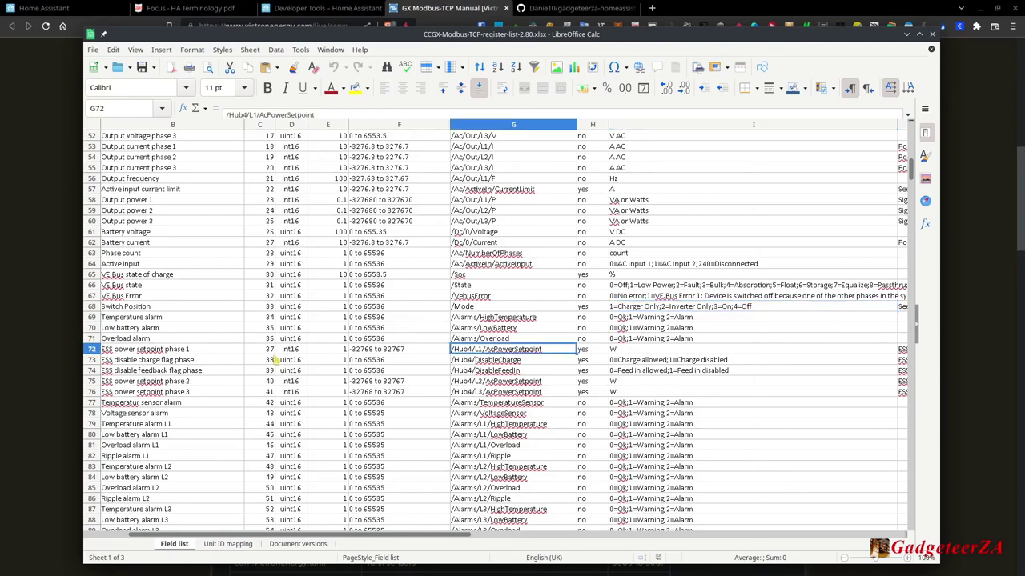
scroll(526, 372, "down", 11)
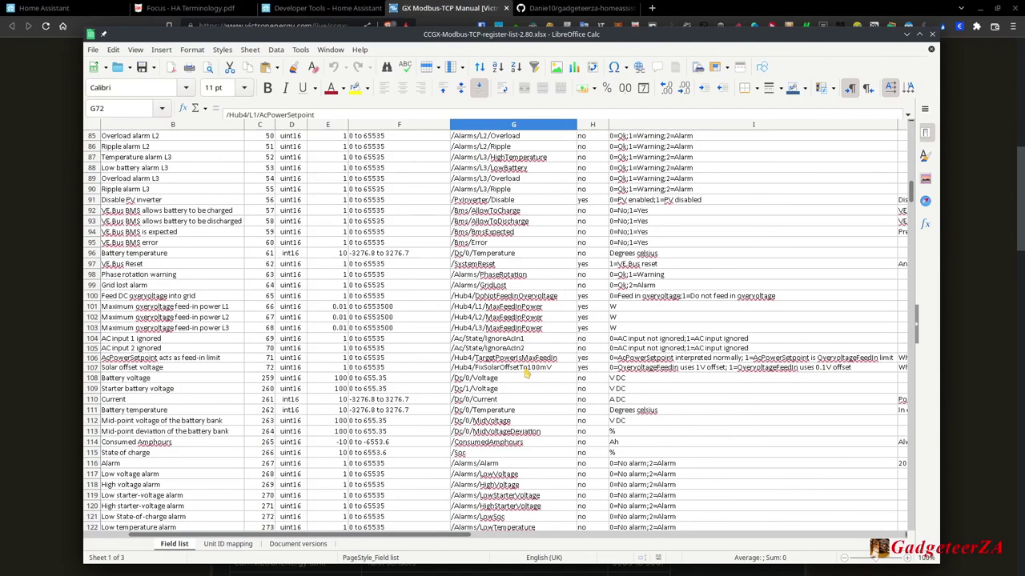
left_click(582, 299)
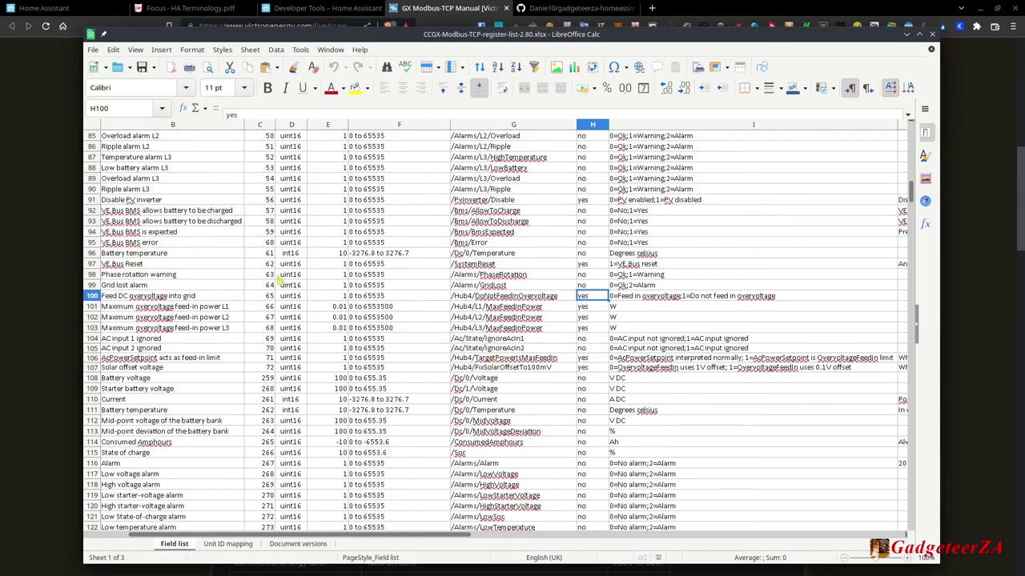
Look through the overvoltage feed-in, battery history and solar charger registers, including the Error code values, and return to the GX Modbus-TCP Manual
left_click(270, 306)
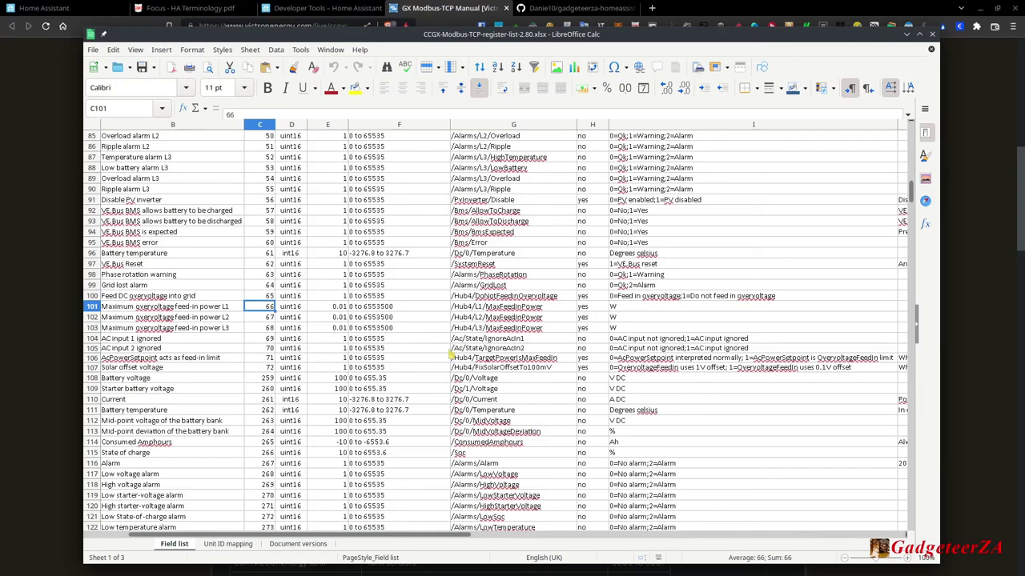
scroll(204, 350, "down", 6)
scroll(204, 350, "down", 12)
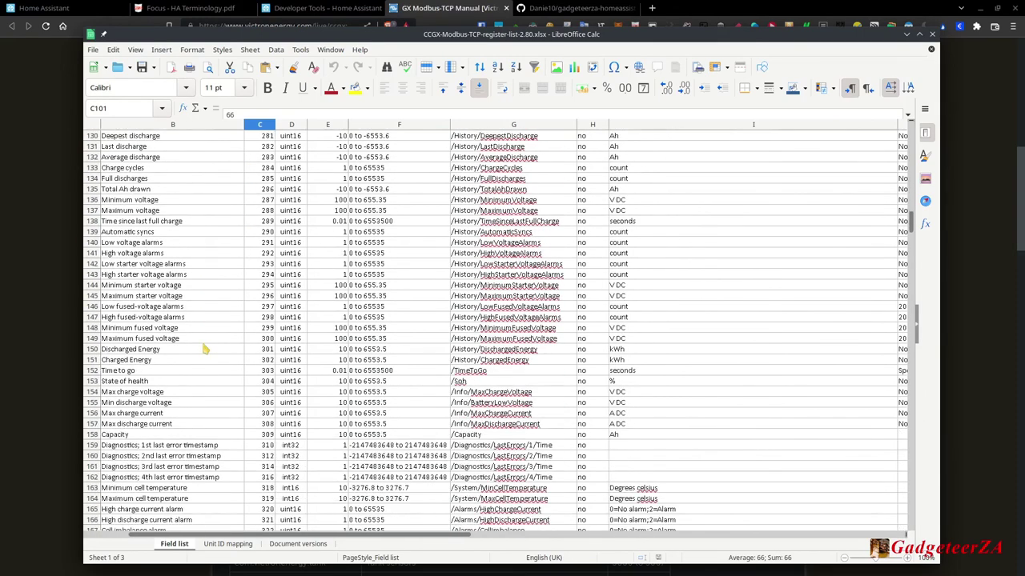
scroll(204, 352, "down", 11)
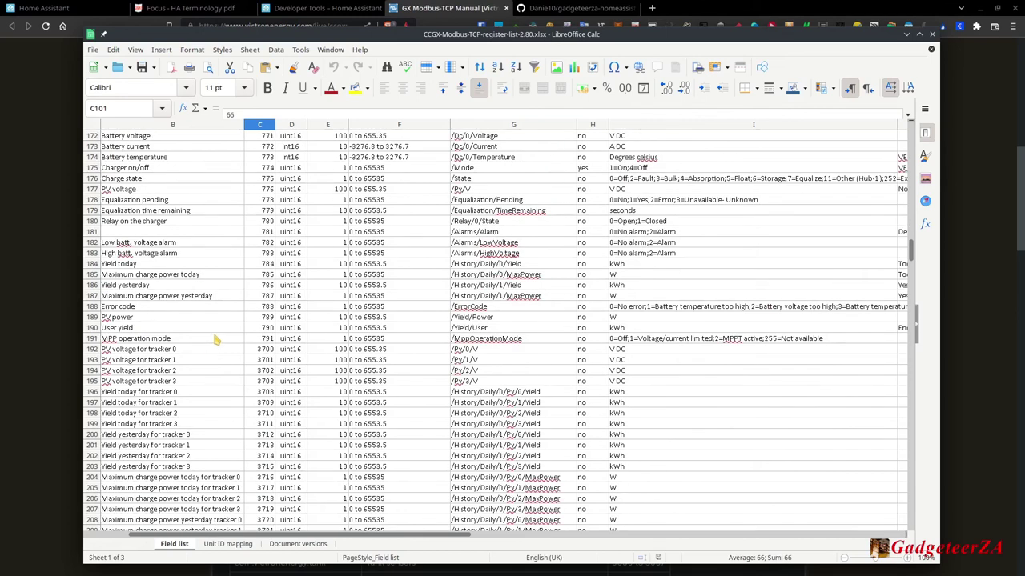
left_click(655, 311)
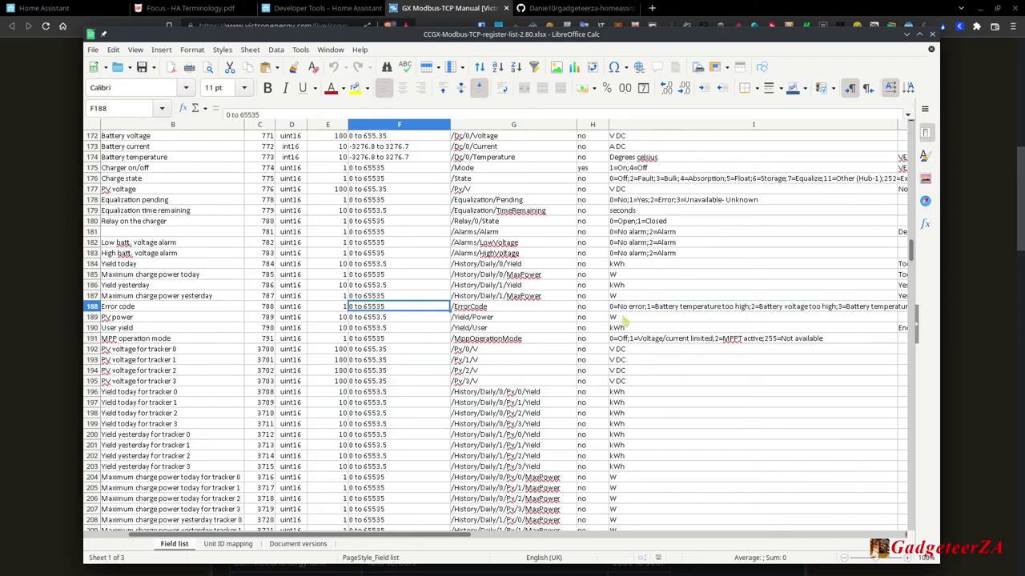
scroll(323, 317, "up", 13)
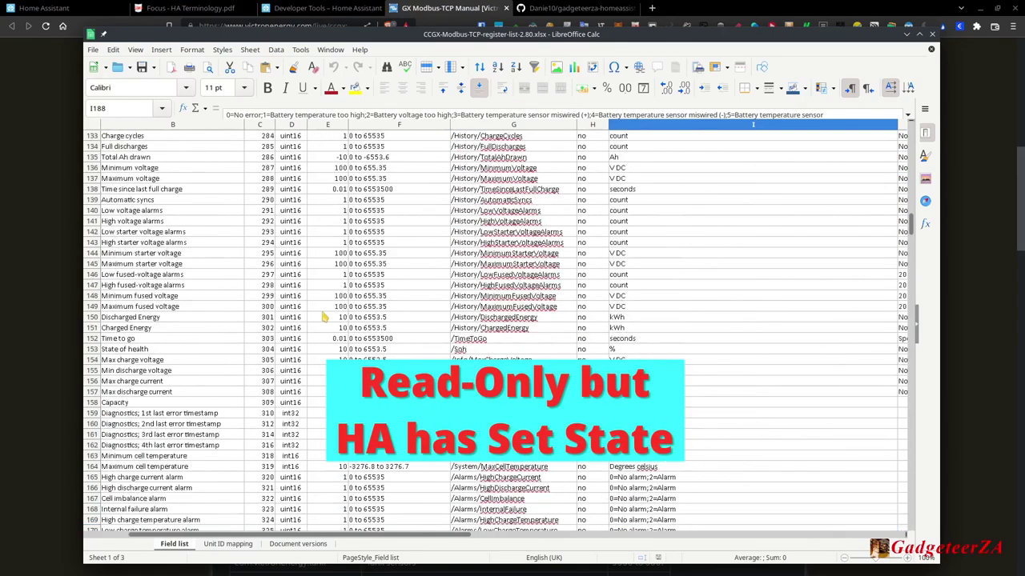
left_click(907, 35)
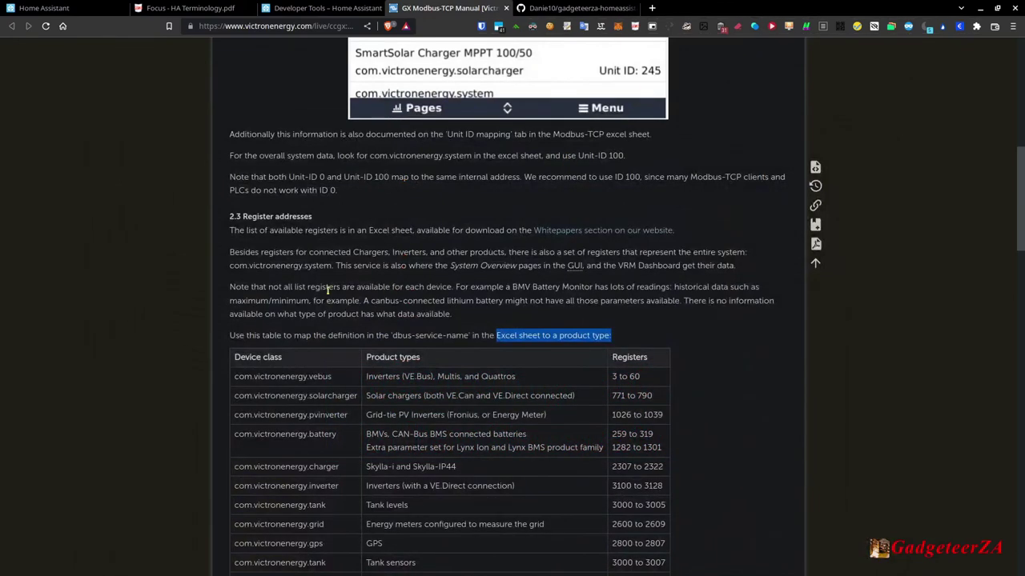
scroll(327, 291, "up", 8)
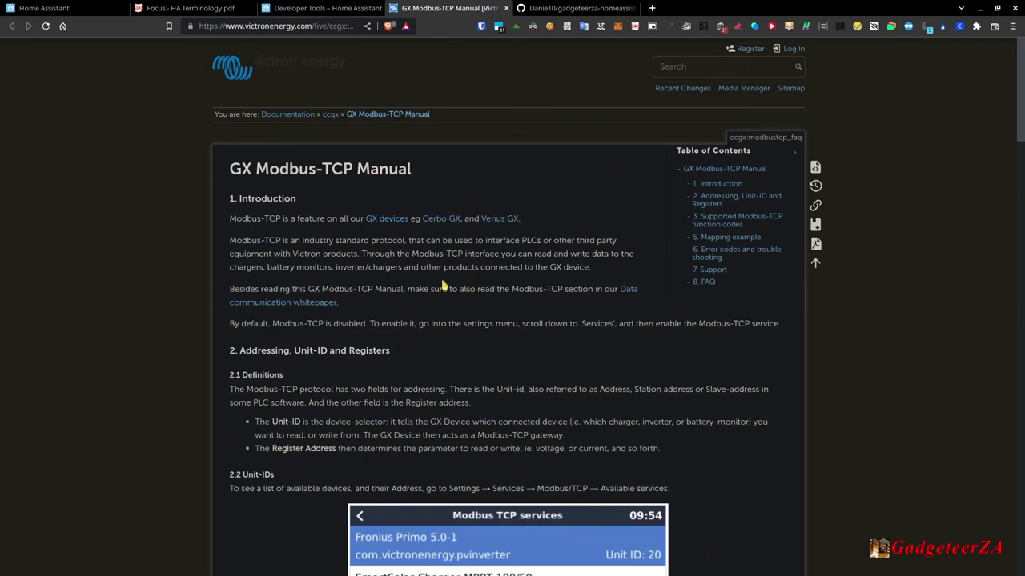
Switch to the gadgeteerza-homeassistant GitHub repository and read through the README's features, automations, files, wishlist and credits
left_click(553, 11)
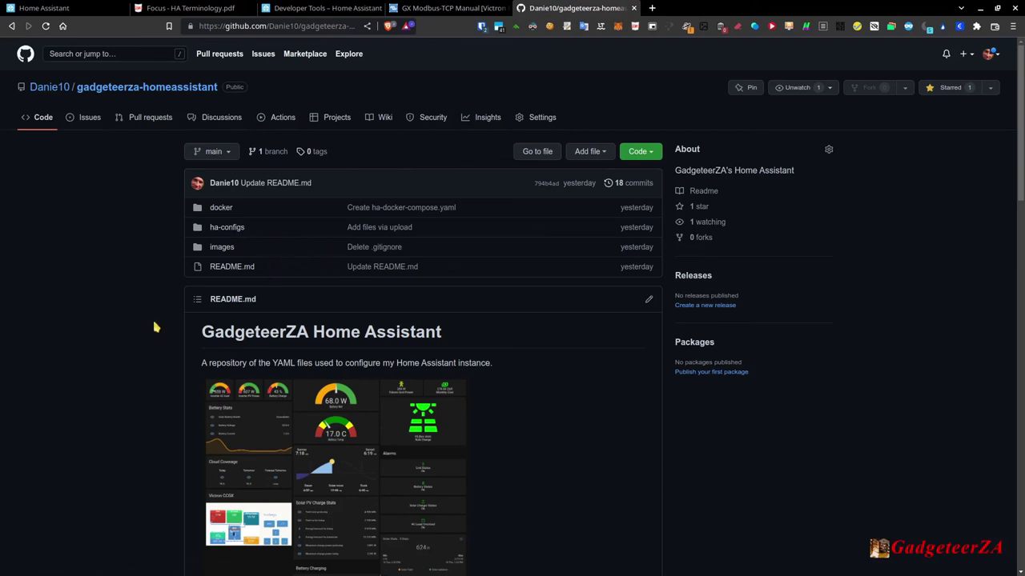
scroll(160, 322, "down", 1)
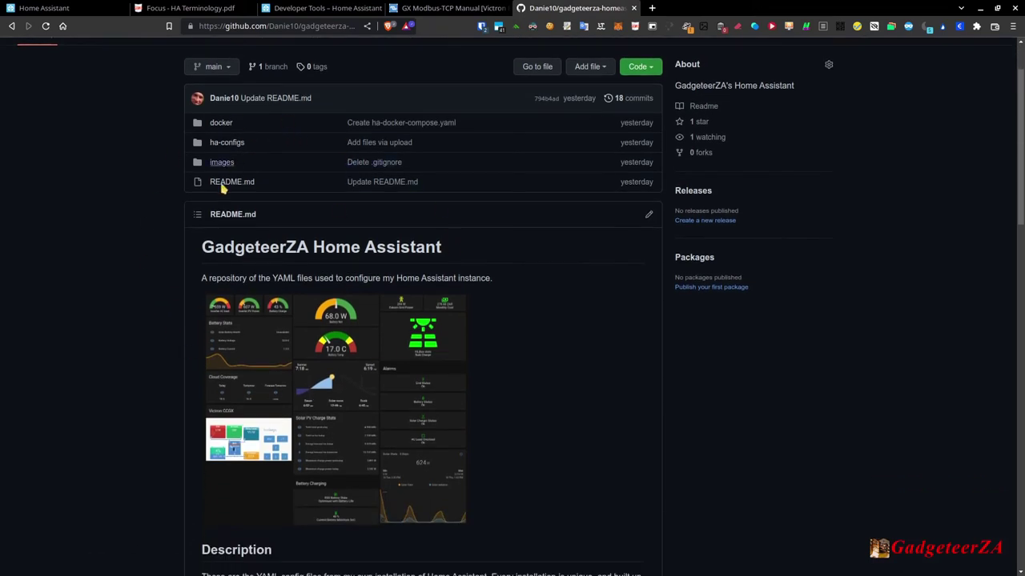
scroll(112, 314, "down", 2)
scroll(120, 313, "down", 4)
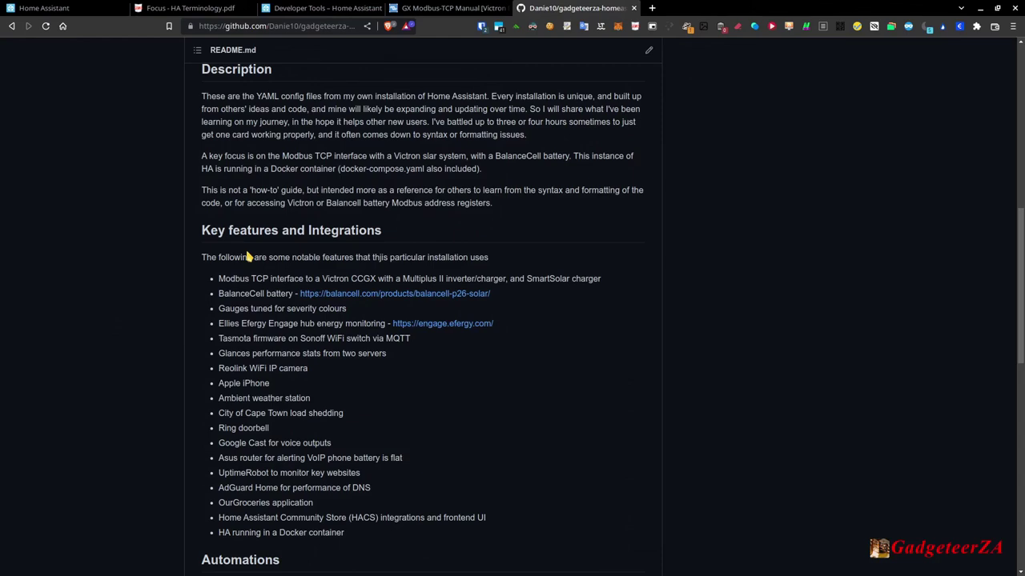
scroll(248, 257, "down", 5)
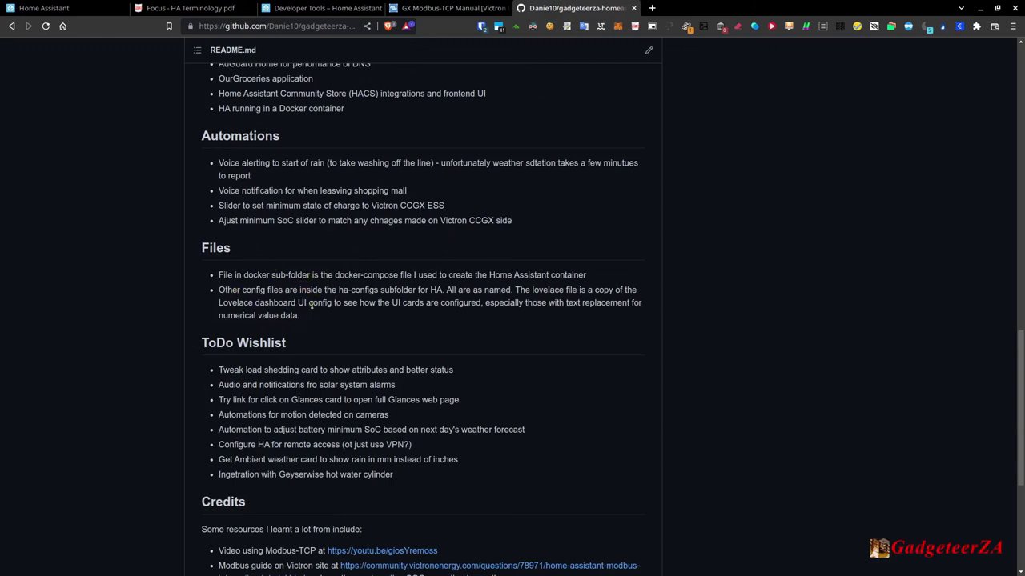
mouse_move(336, 274)
left_mouse_down()
mouse_move(415, 283)
mouse_move(334, 274)
left_mouse_up()
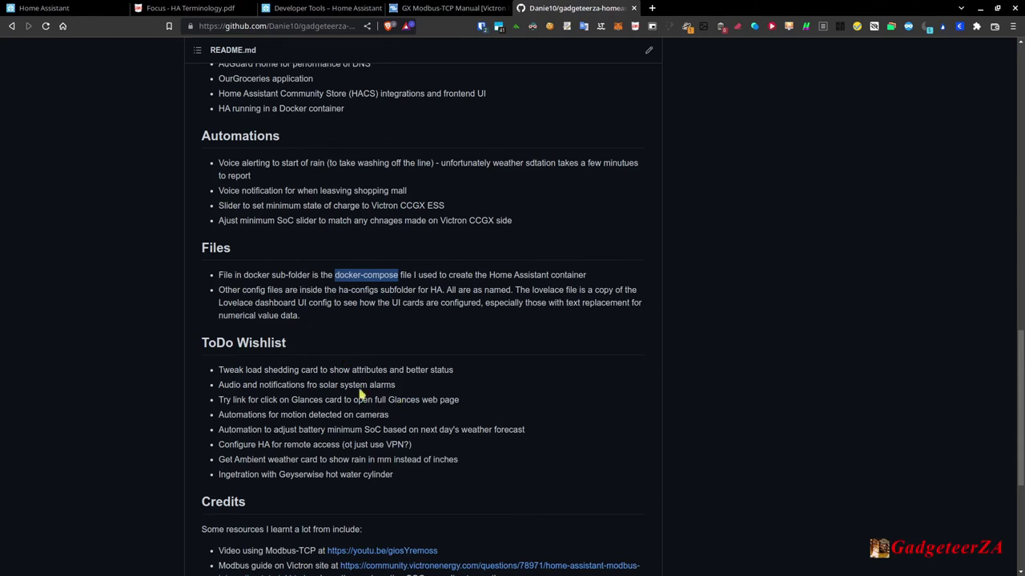
scroll(372, 395, "down", 5)
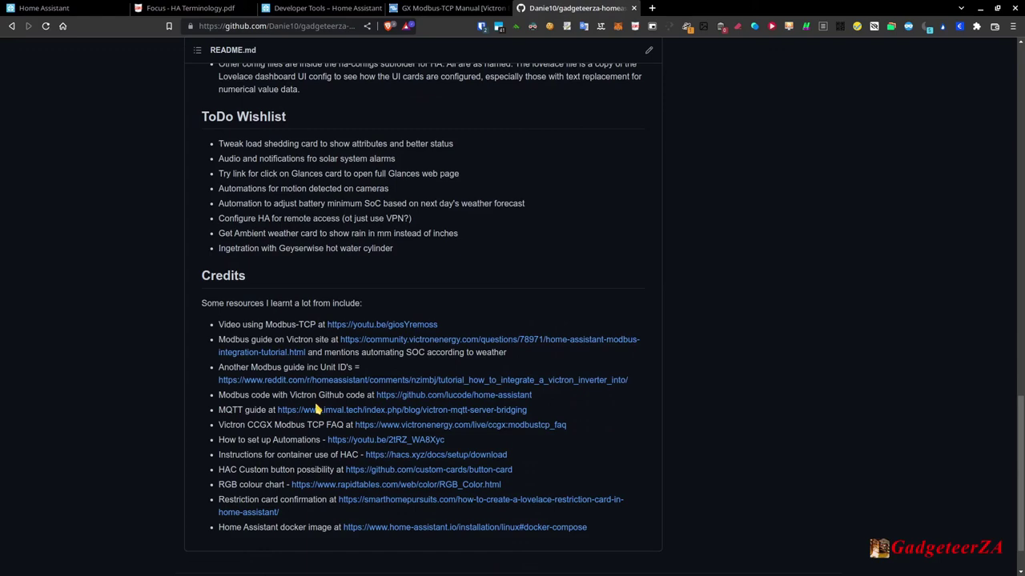
scroll(282, 395, "up", 20)
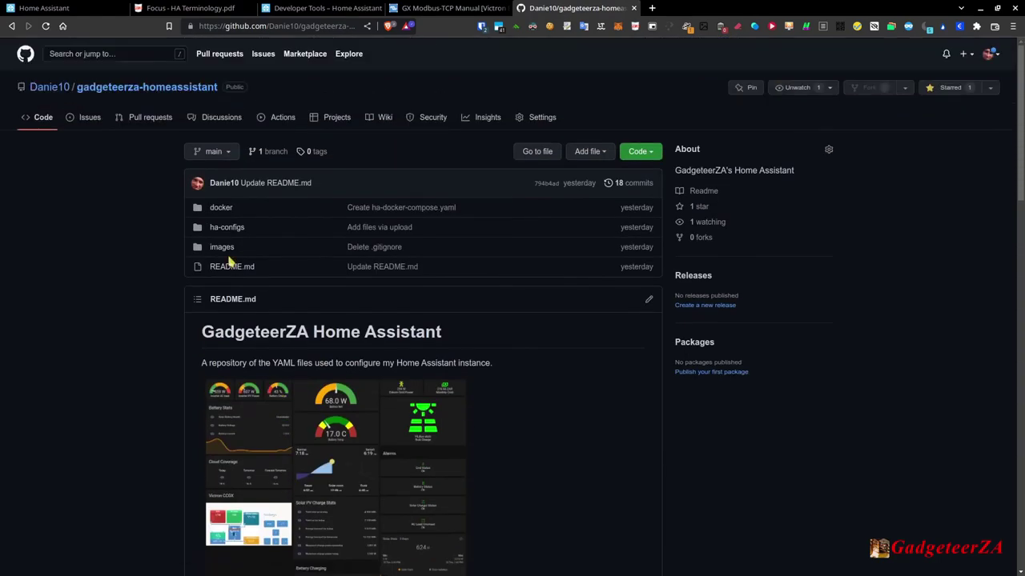
Check the contents of the repository's docker folder and open the ha-configs folder
left_click(221, 208)
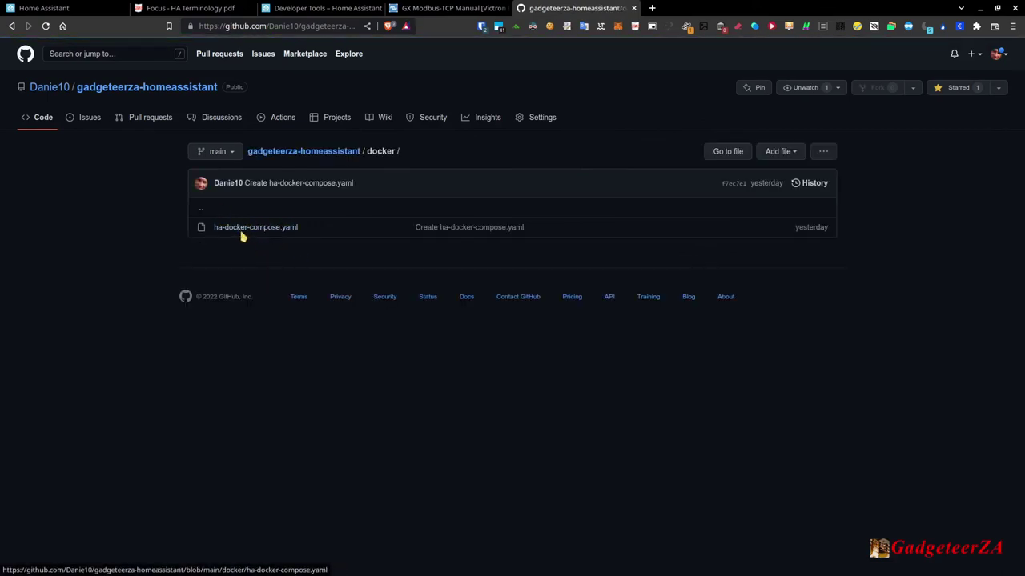
left_click(12, 25)
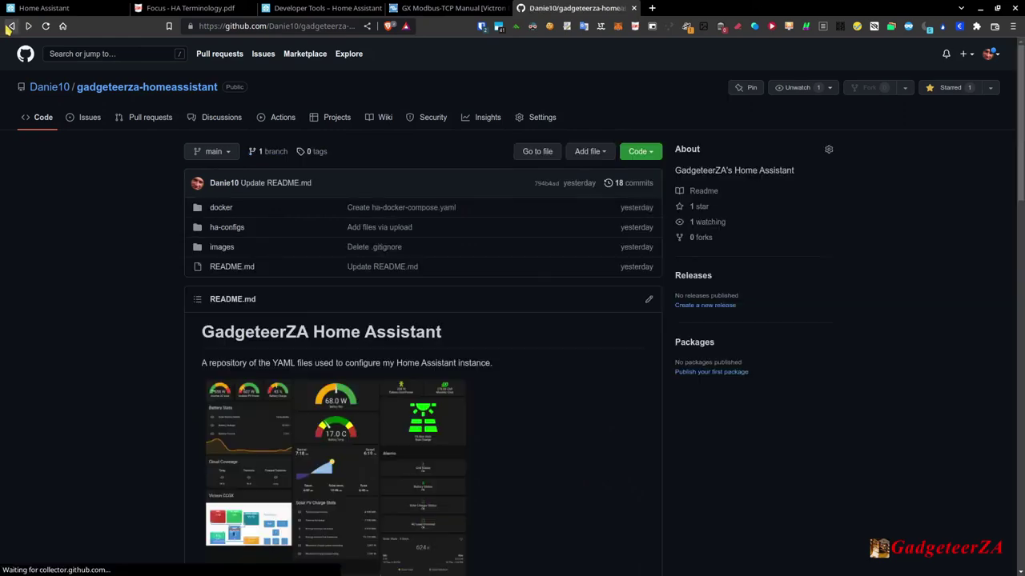
left_click(228, 228)
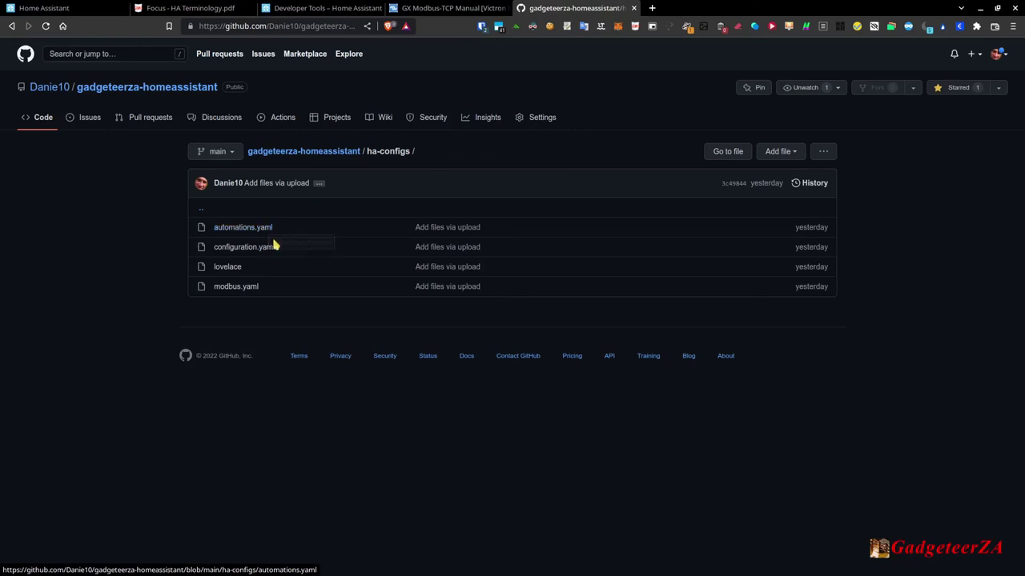
Open the lovelace file and look through the Home view's card definitions down to the horizontal stack of custom button cards
left_click(225, 269)
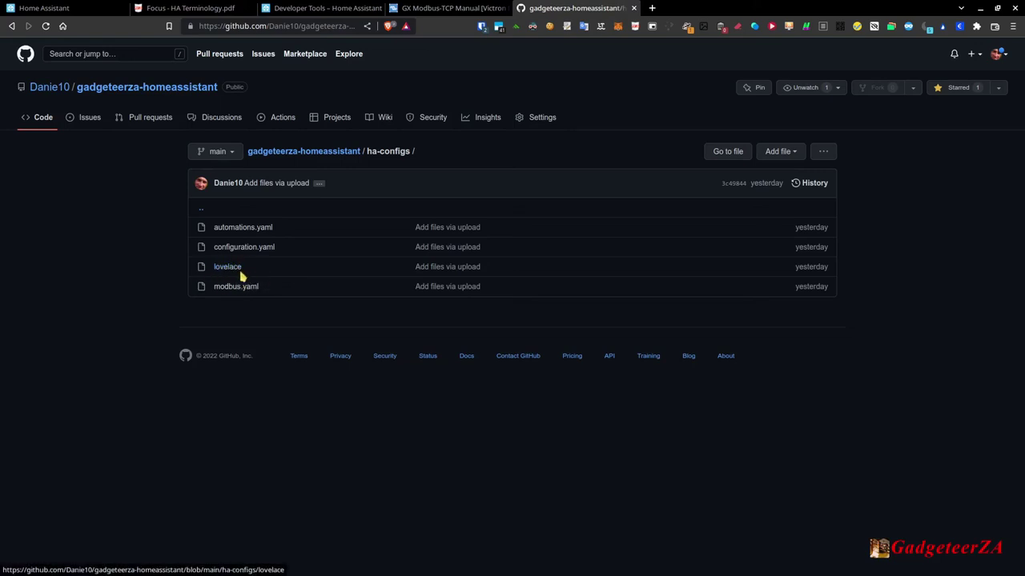
left_click(232, 271)
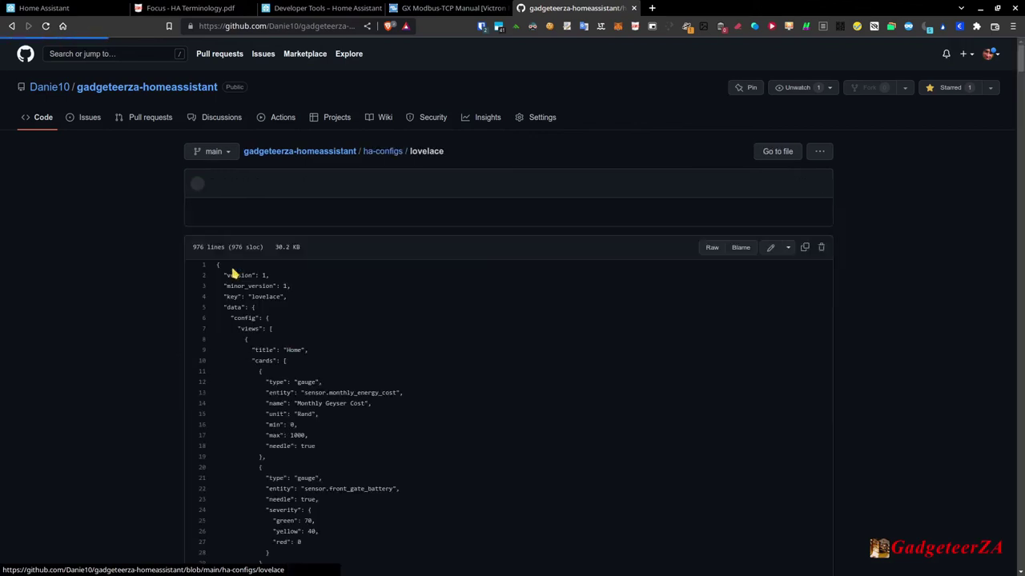
scroll(128, 260, "down", 2)
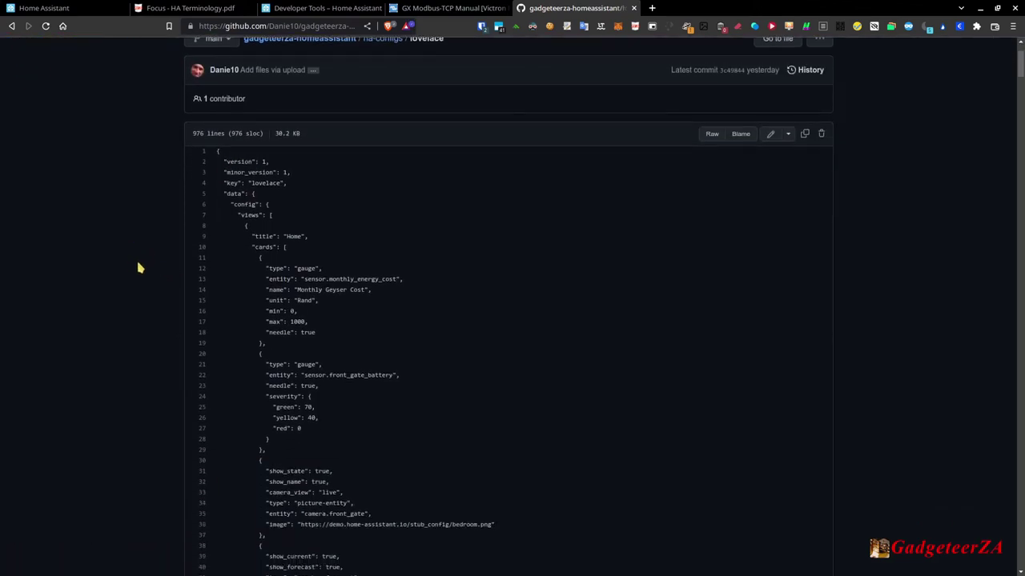
scroll(227, 249, "down", 1)
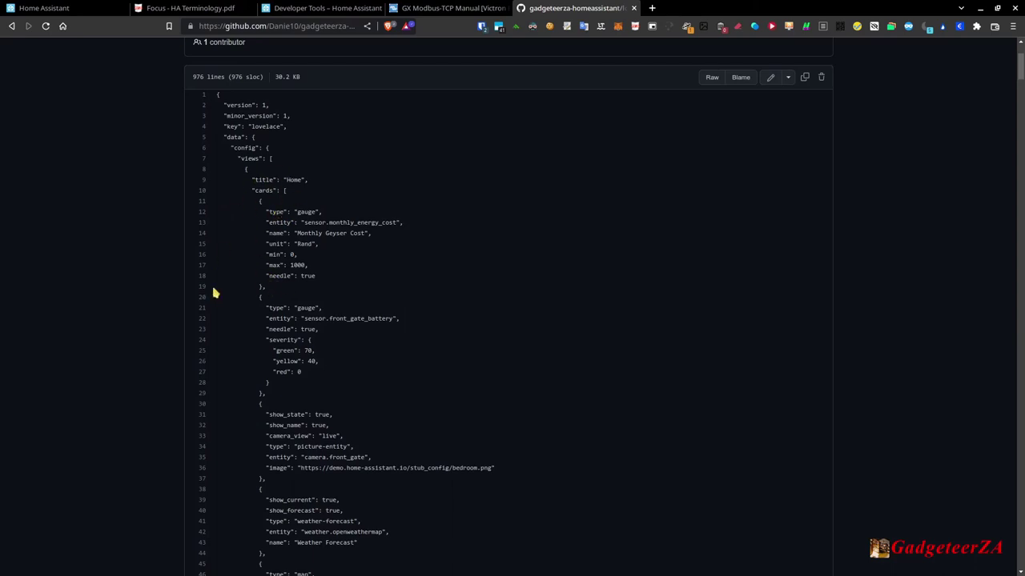
scroll(223, 277, "down", 3)
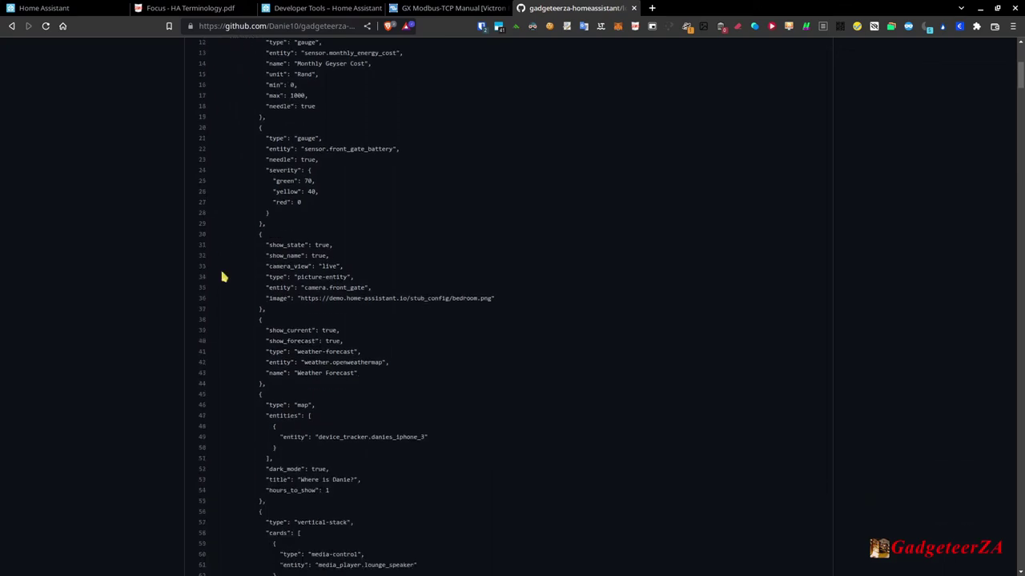
scroll(223, 277, "down", 10)
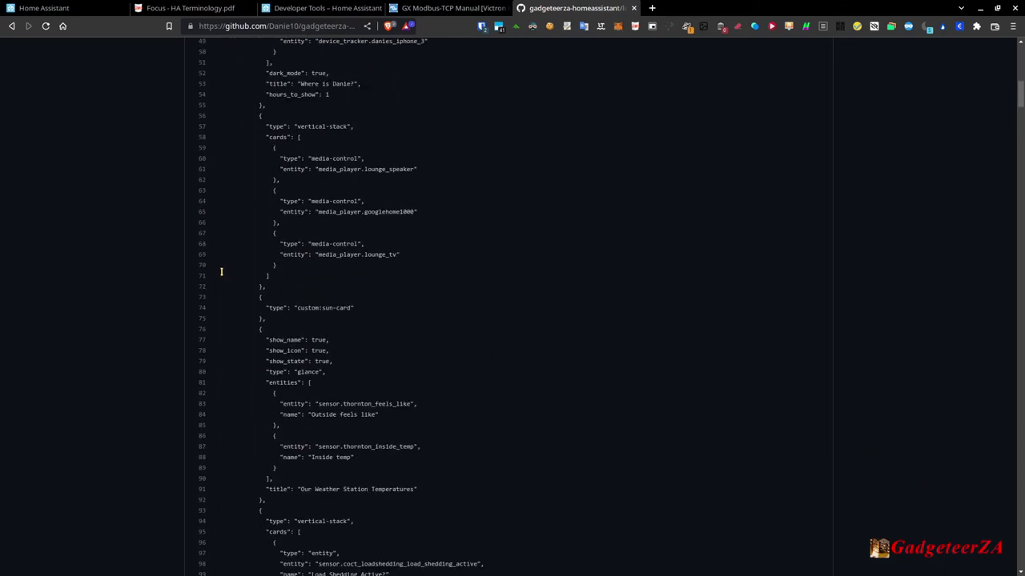
scroll(223, 277, "down", 3)
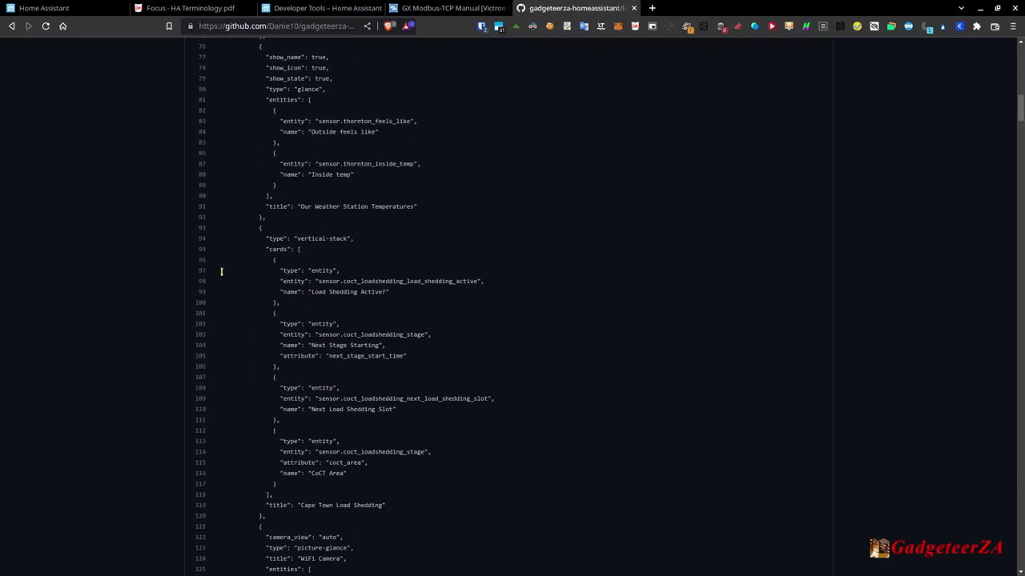
scroll(316, 269, "down", 3)
scroll(245, 256, "down", 6)
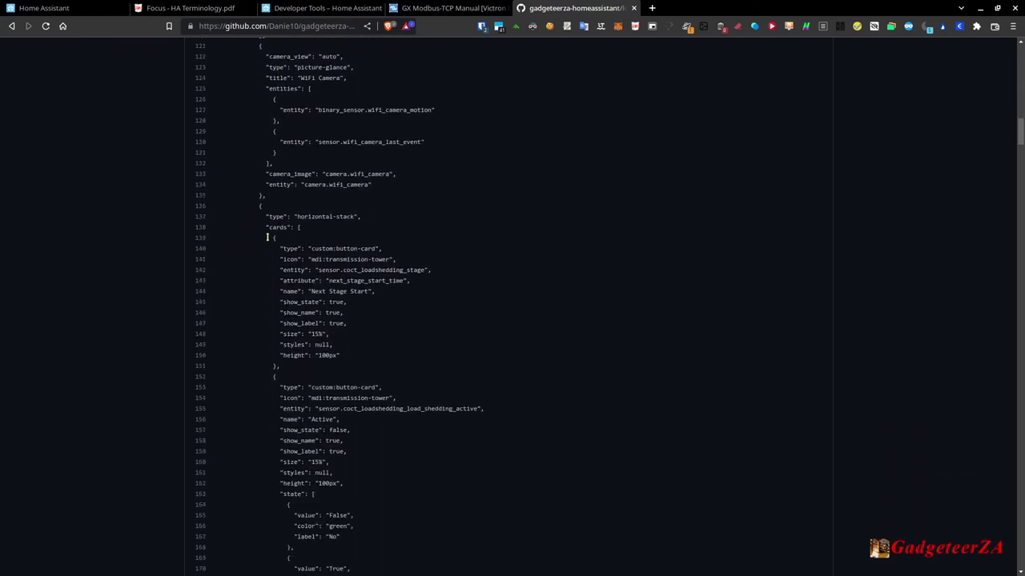
Highlight the load shedding stack's type, the Next Stage Start name, both sensor entities and the whole Active button card with its state colours
left_click_drag(264, 217, 297, 228)
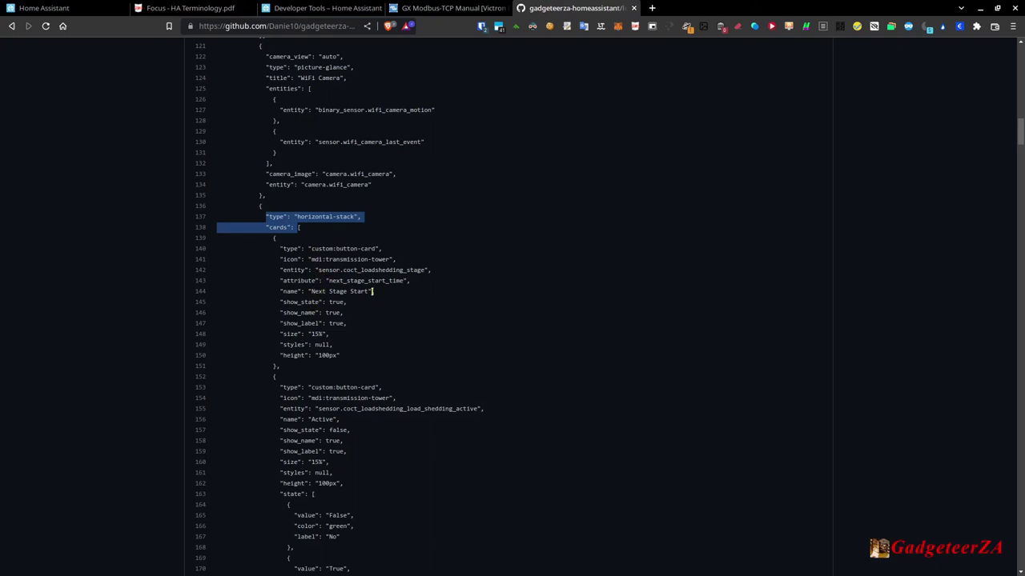
left_click_drag(375, 293, 282, 302)
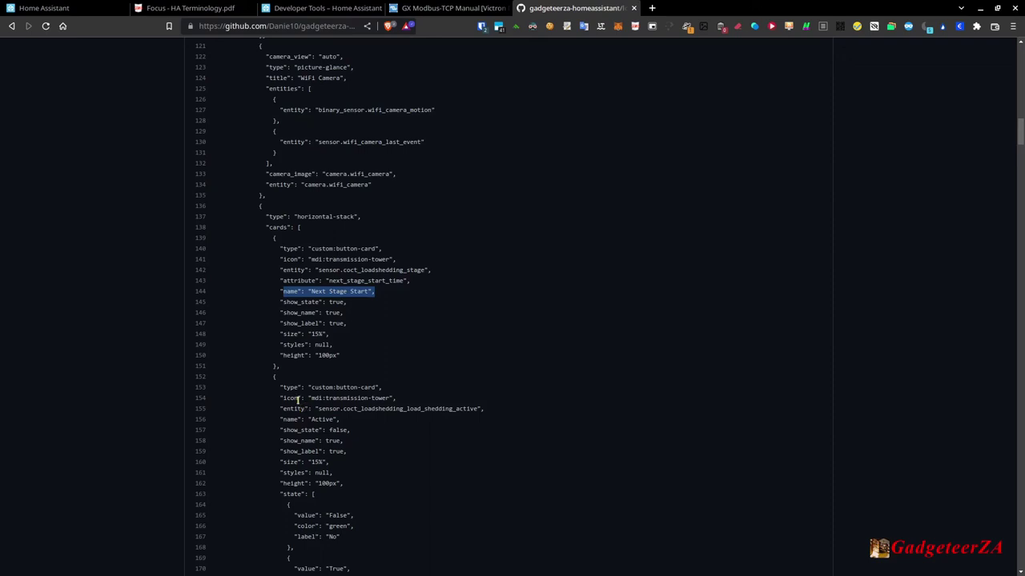
left_click_drag(318, 271, 423, 272)
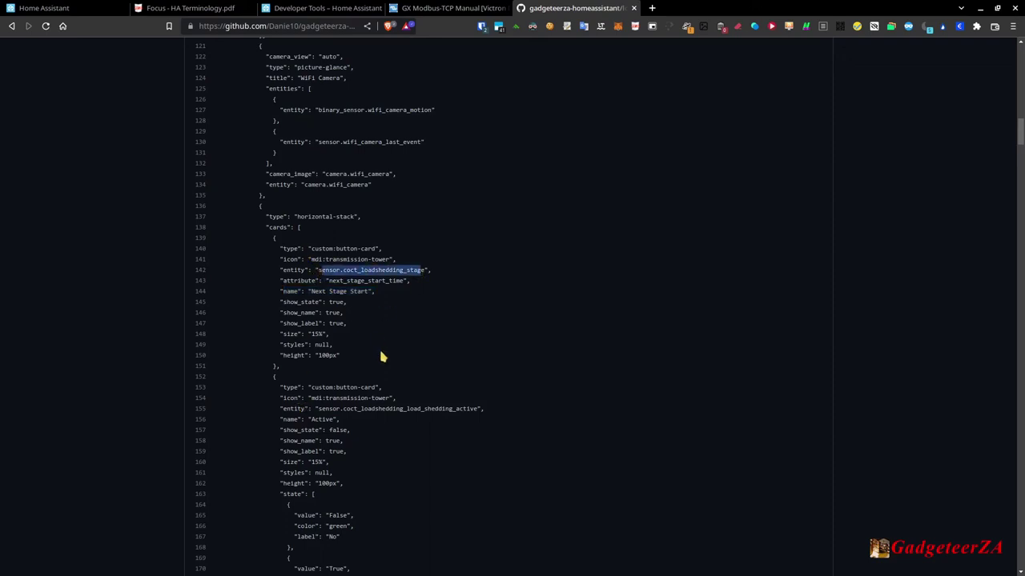
left_click_drag(321, 409, 471, 416)
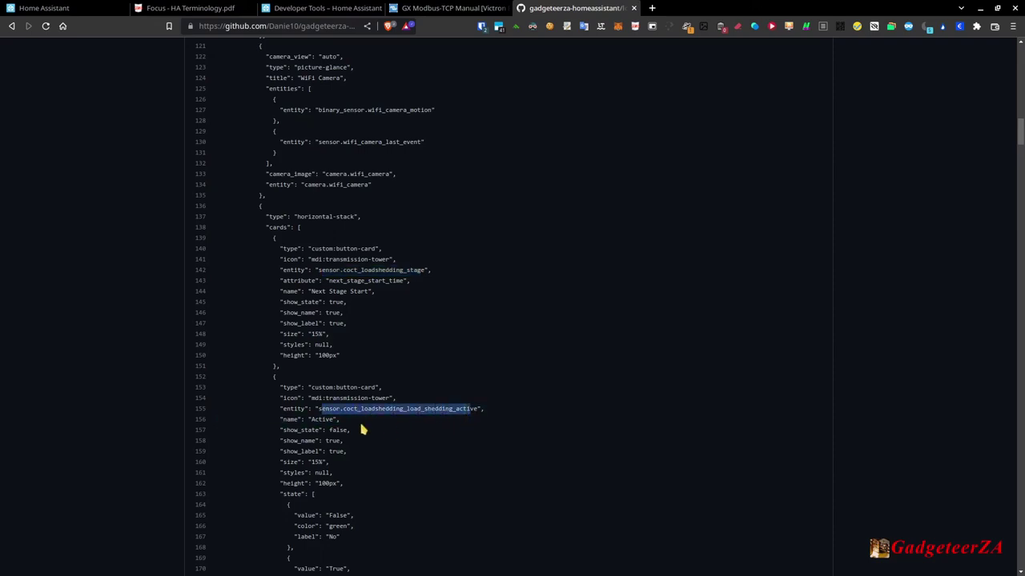
scroll(338, 440, "down", 3)
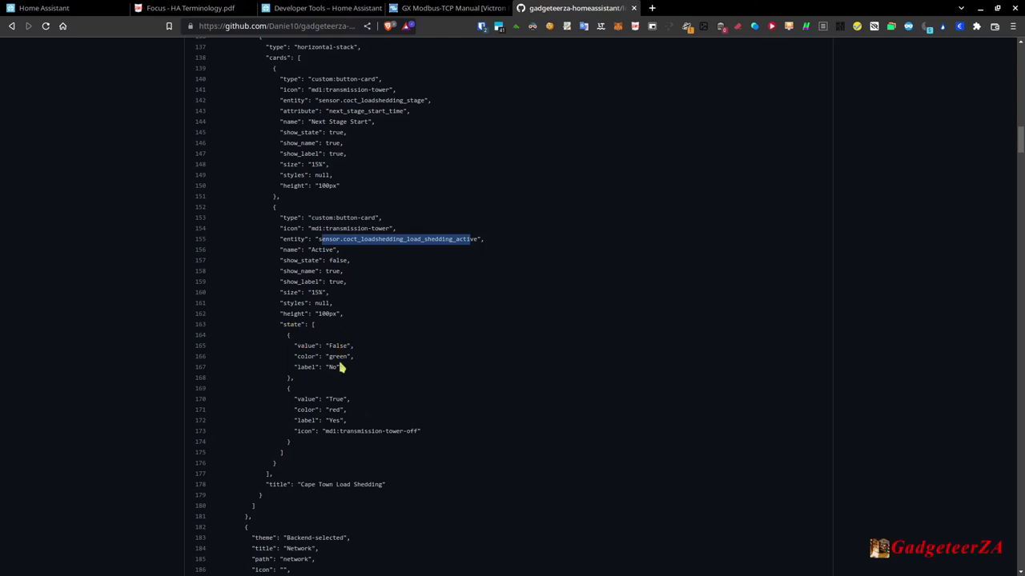
left_click_drag(420, 431, 241, 218)
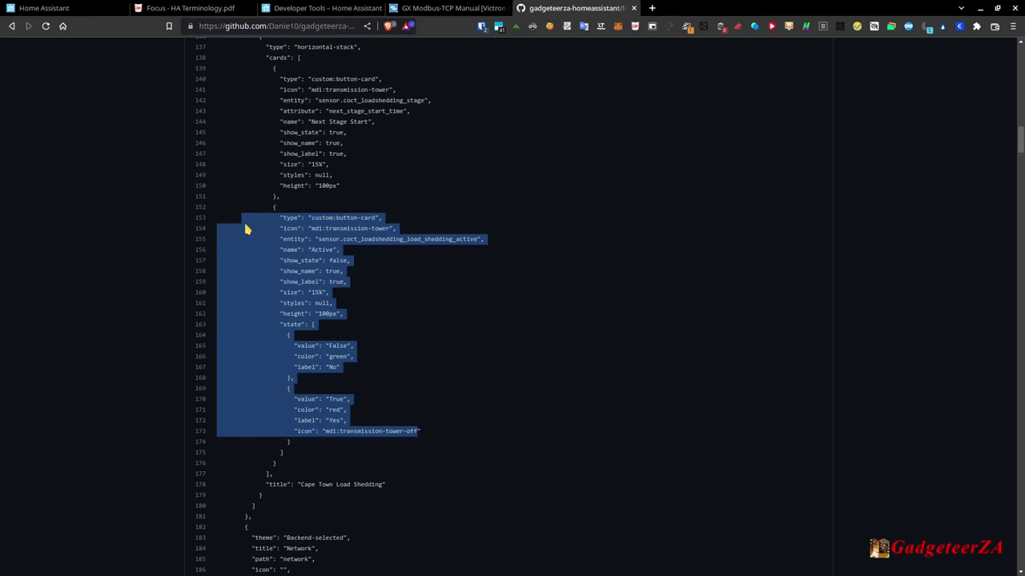
Look through the Network and HAM view cards in the lovelace file and return to the ha-configs folder
scroll(261, 308, "down", 13)
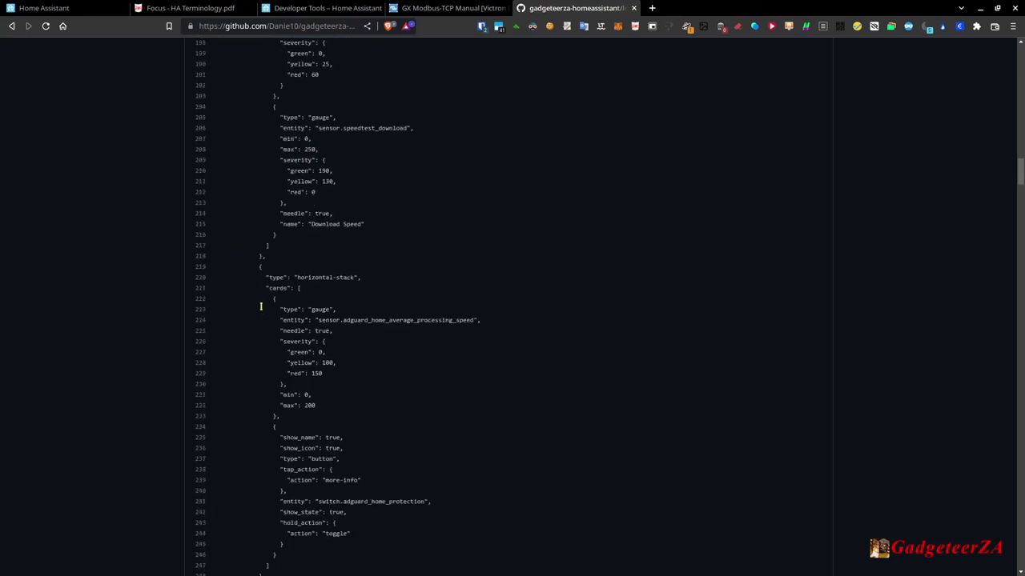
scroll(261, 308, "down", 15)
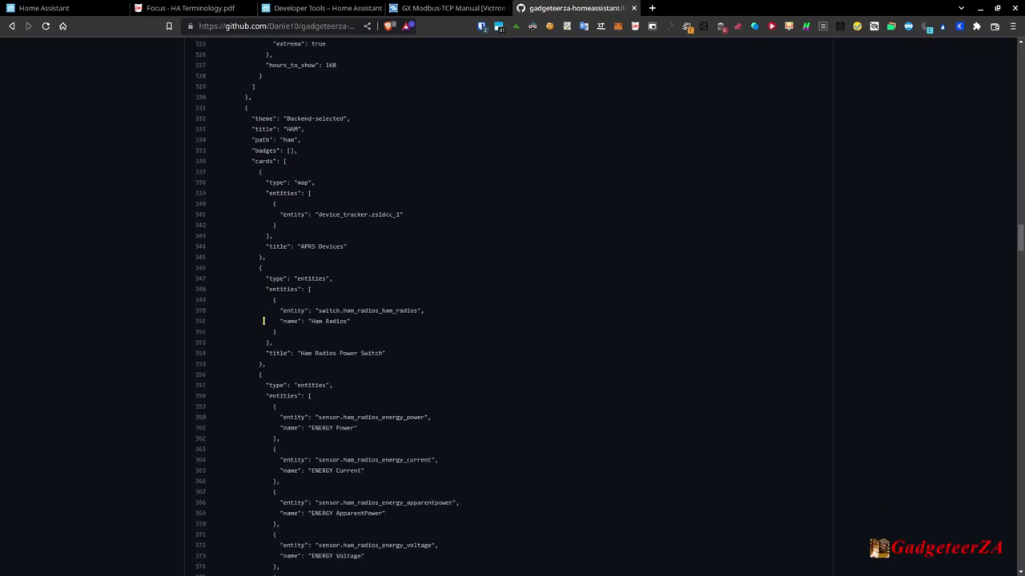
scroll(263, 323, "down", 3)
scroll(261, 328, "up", 5)
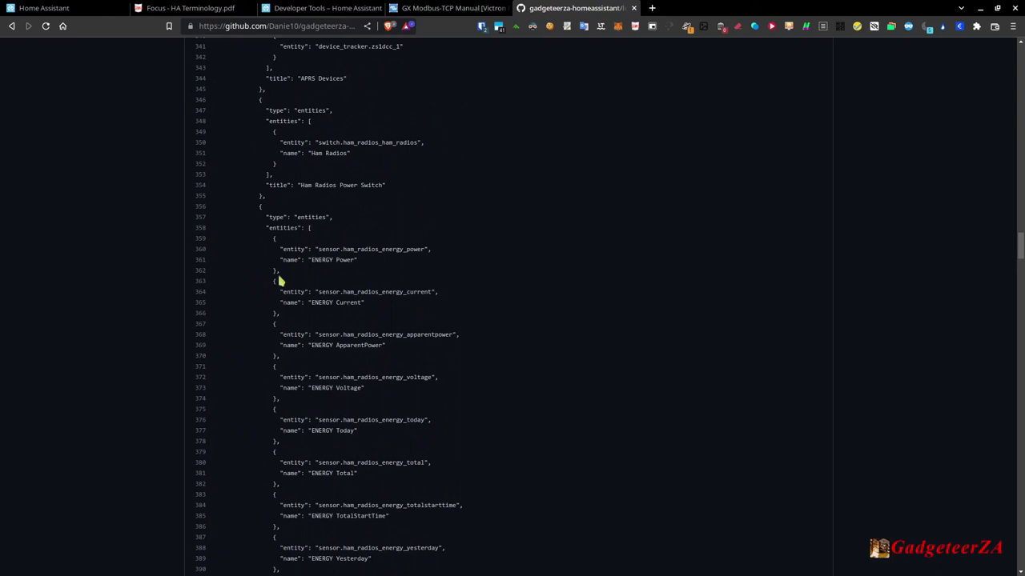
left_click(12, 26)
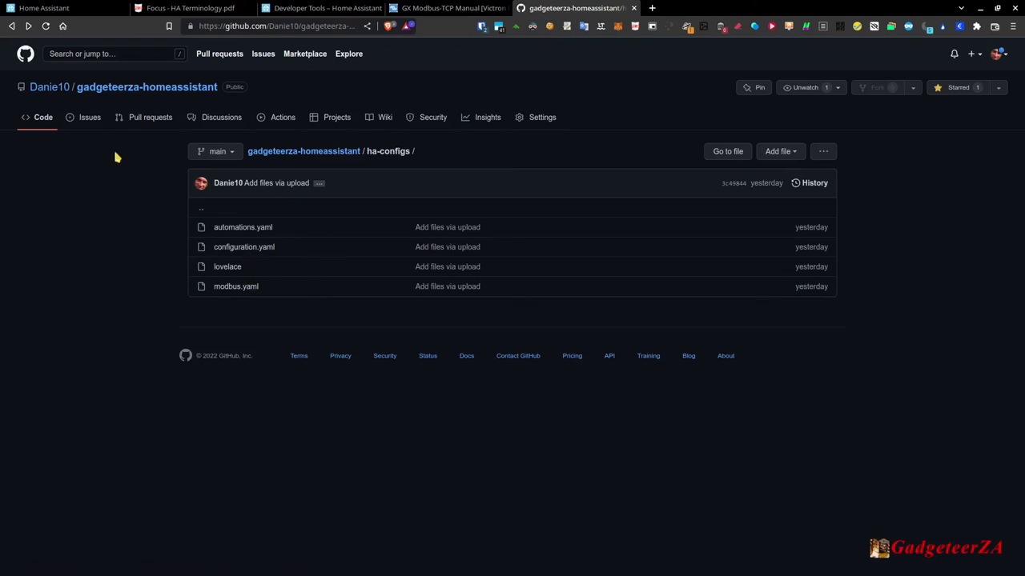
Go back to the repository's main page and review the README's dashboard image, description and key features
left_click(129, 88)
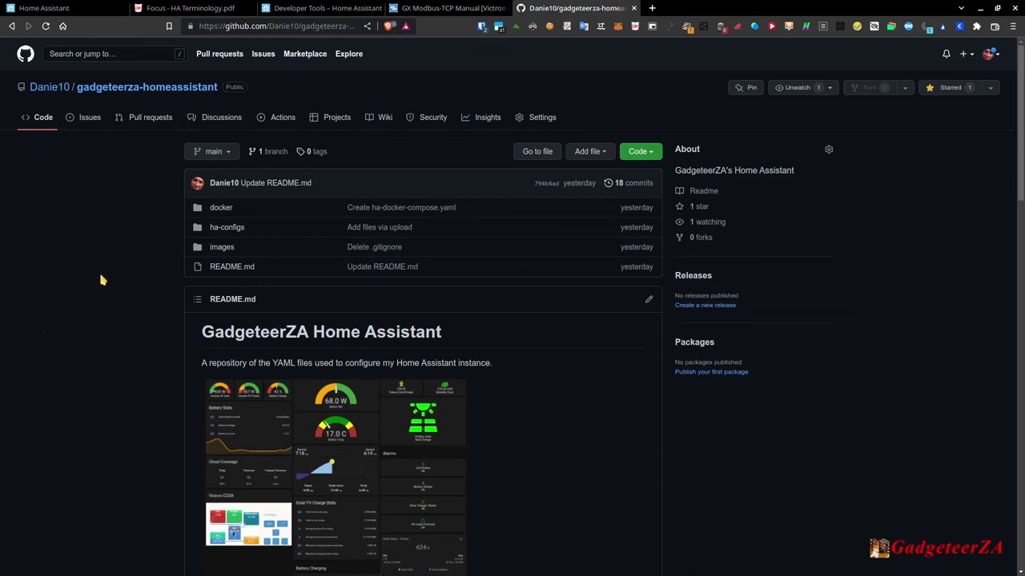
scroll(100, 288, "down", 2)
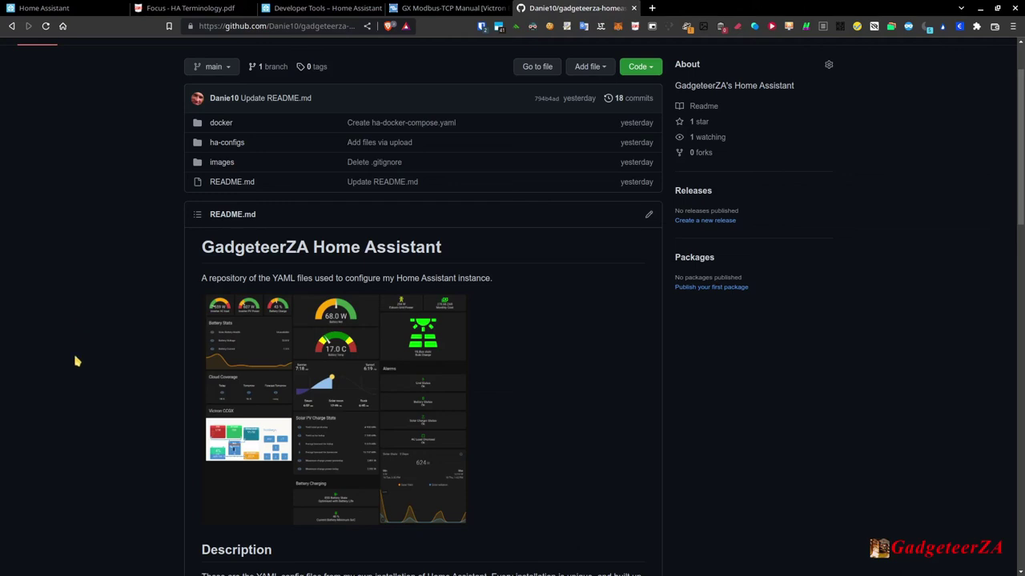
scroll(96, 377, "down", 3)
scroll(96, 377, "down", 6)
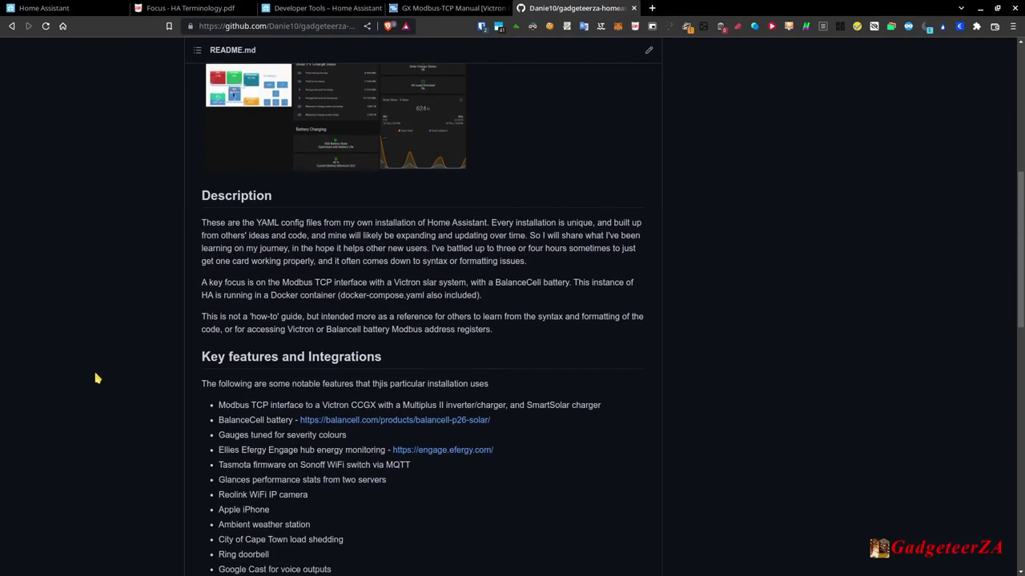